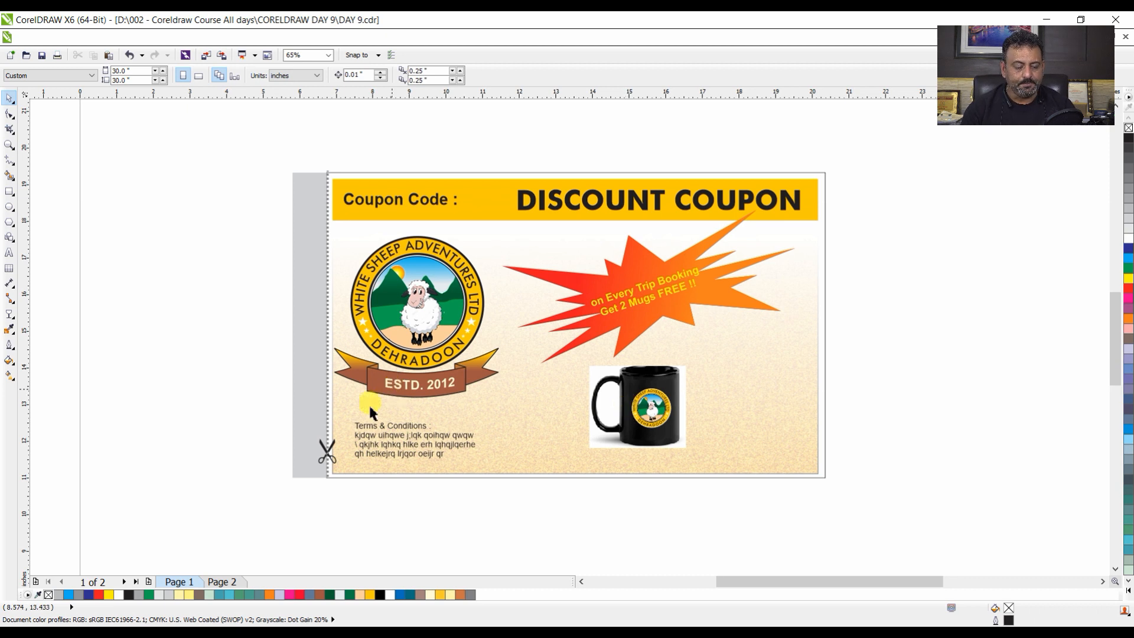
Switch to Page 2, draw a rectangle about 1.9 by 2.1 inches, and fill it with blue.
click(224, 582)
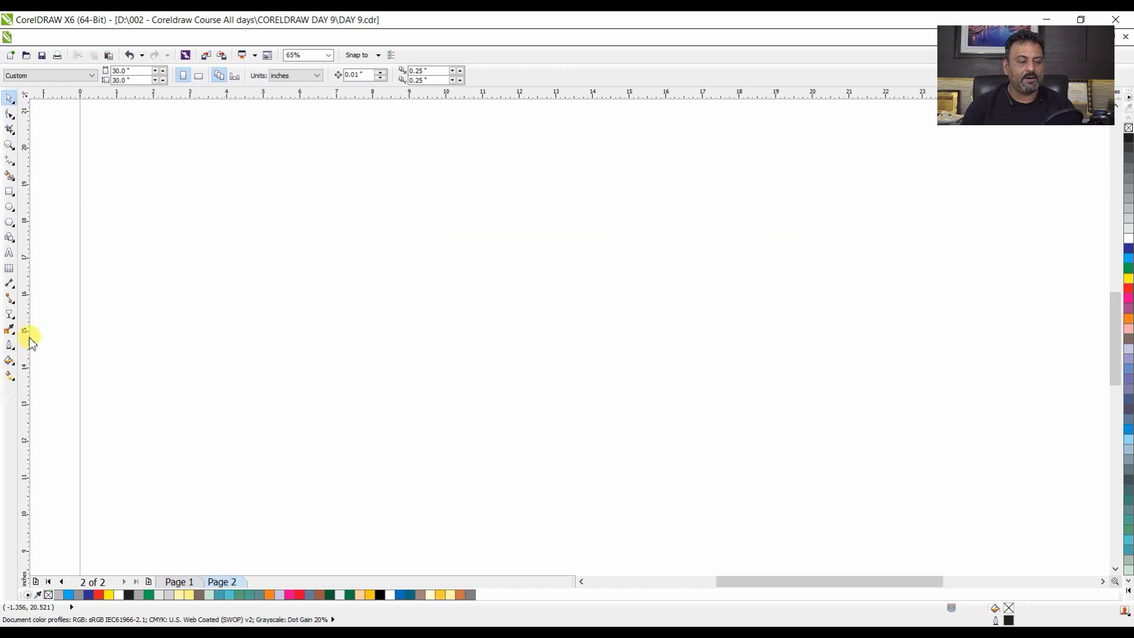
click(9, 360)
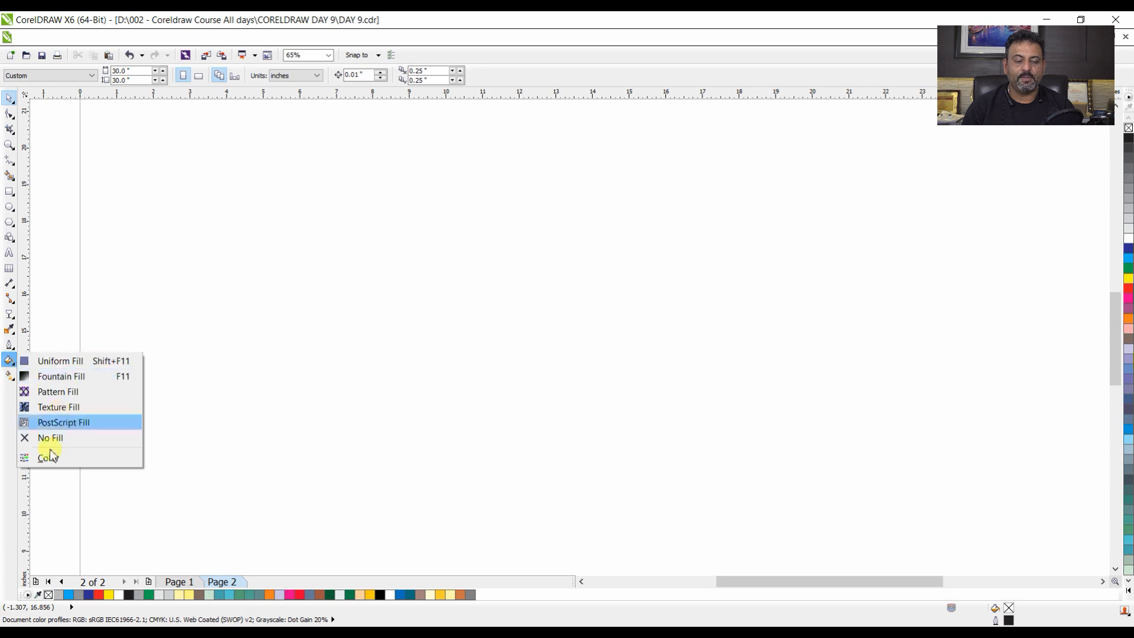
click(70, 300)
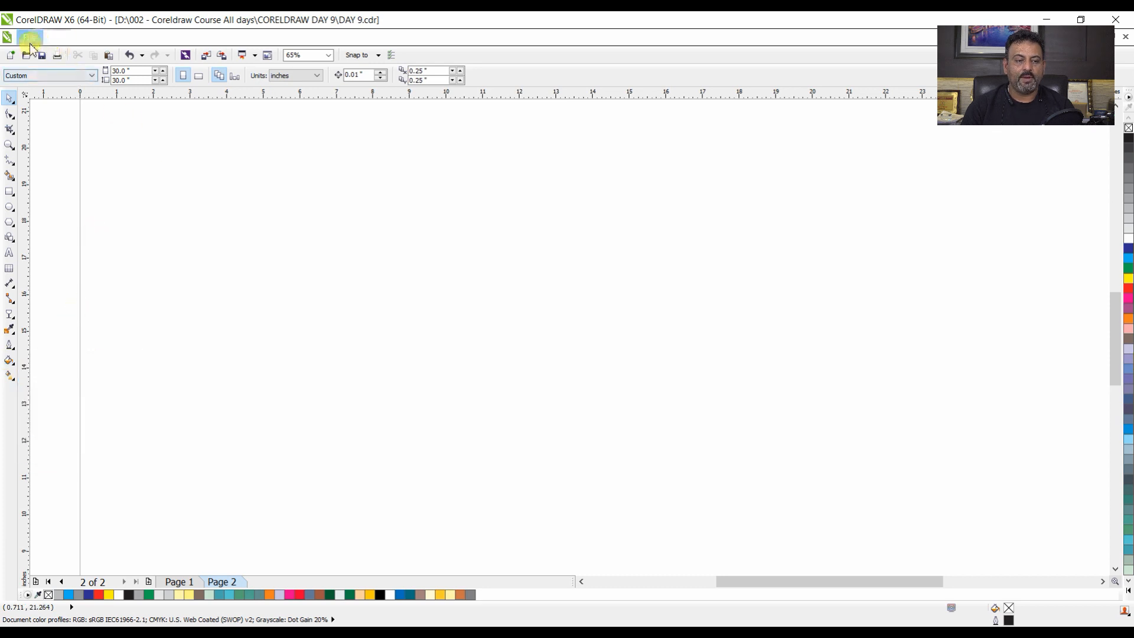
click(9, 191)
drag(216, 184, 289, 260)
click(1129, 248)
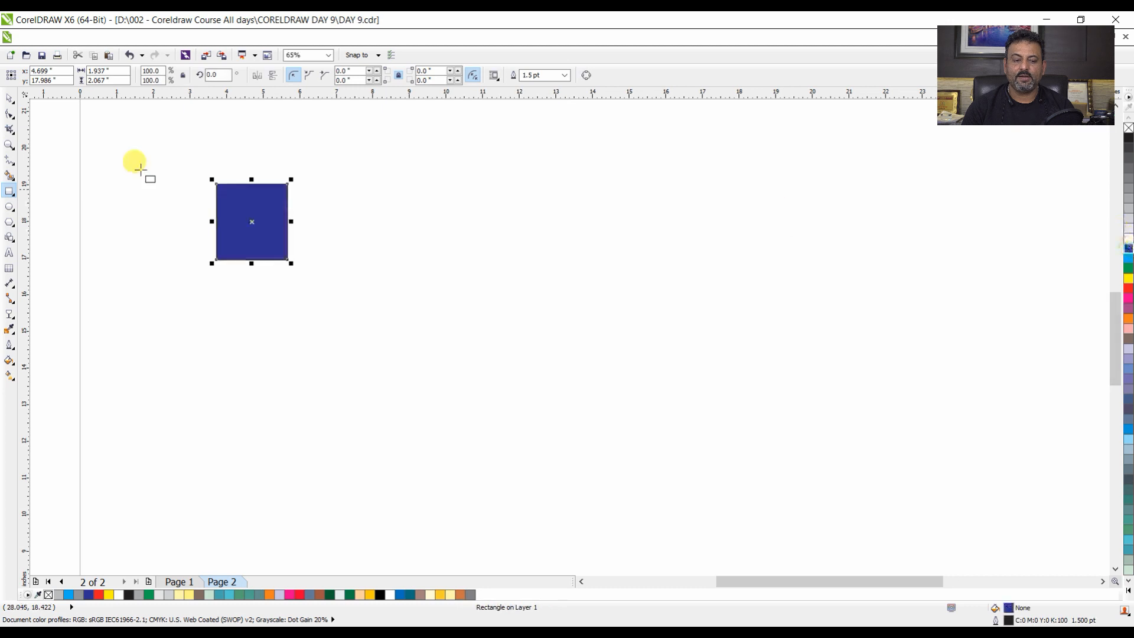
click(11, 99)
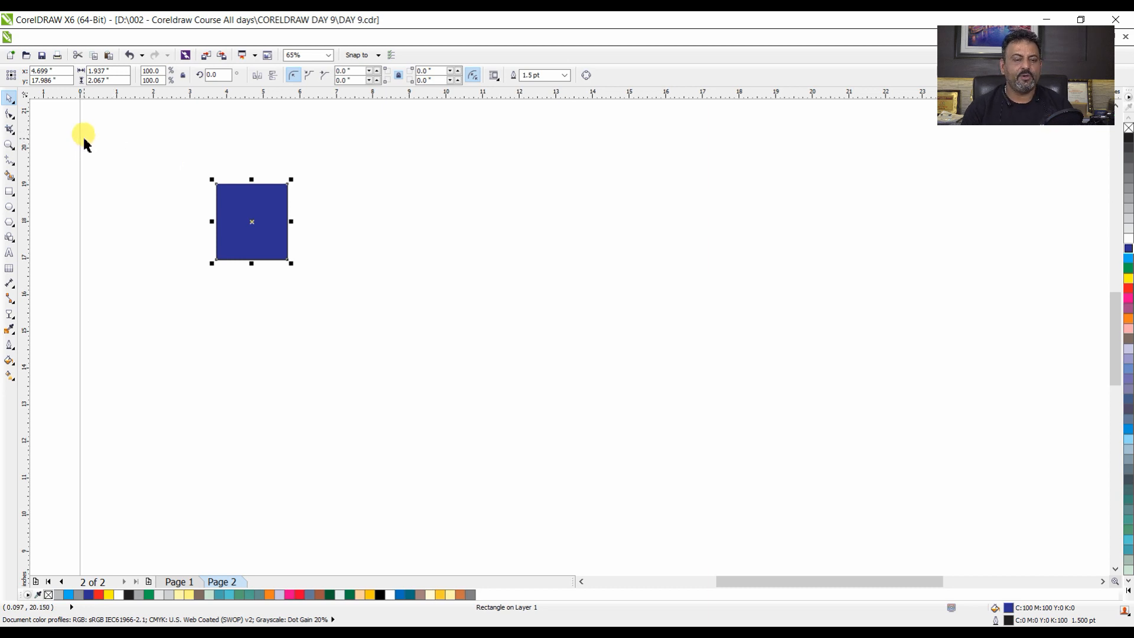
click(141, 134)
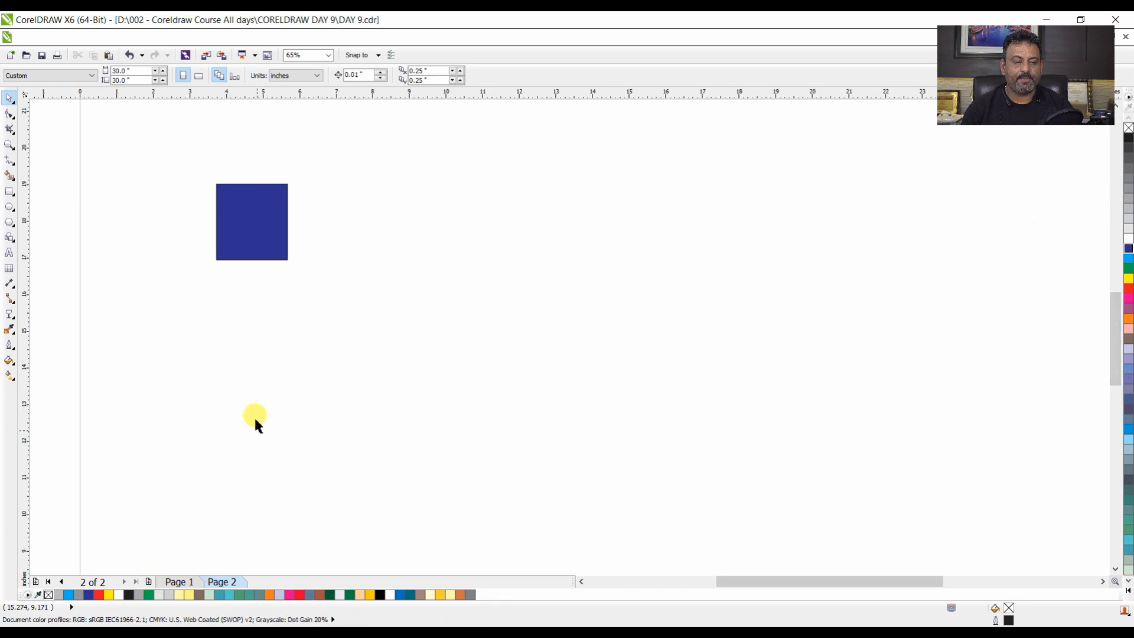
Move the blue rectangle toward the middle of the page.
click(26, 38)
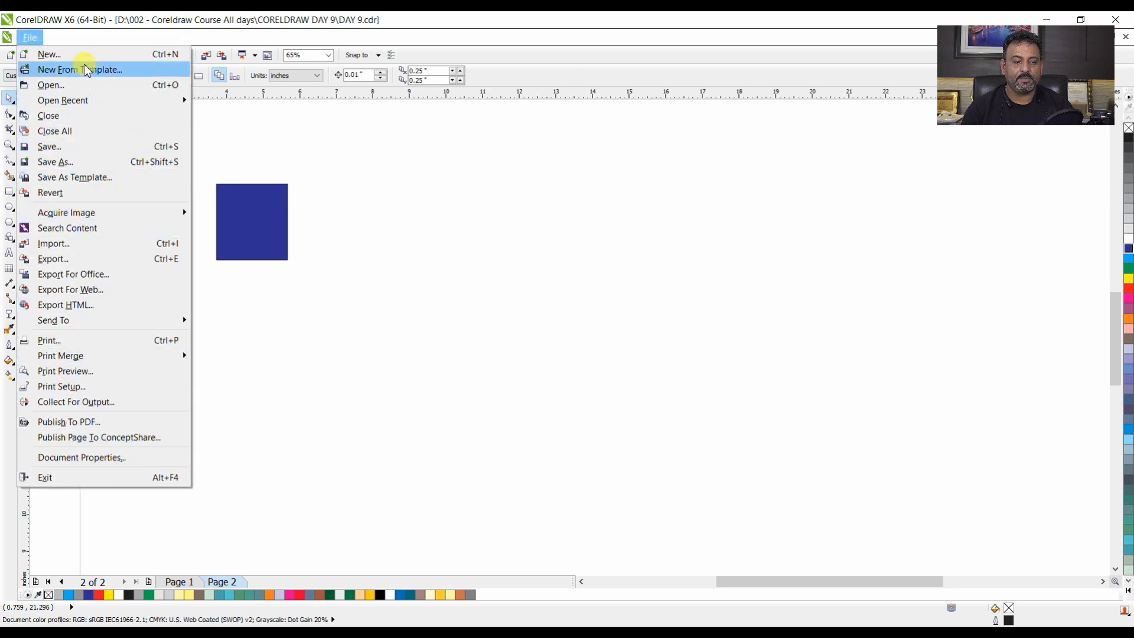
mouse_move(57, 37)
click(329, 144)
drag(264, 212, 563, 317)
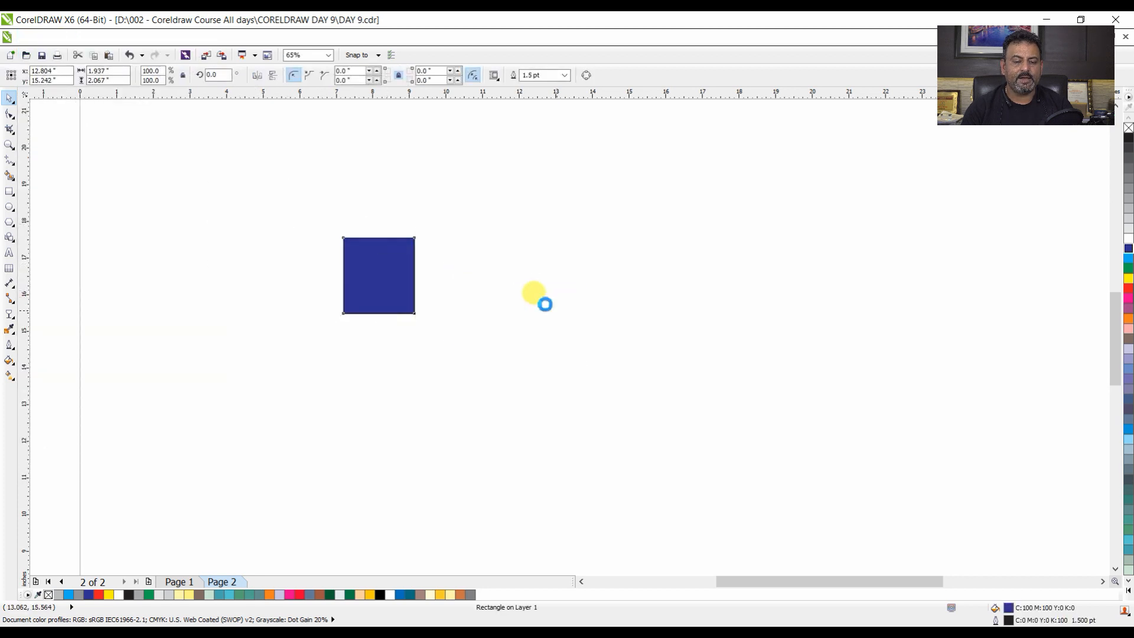
click(52, 40)
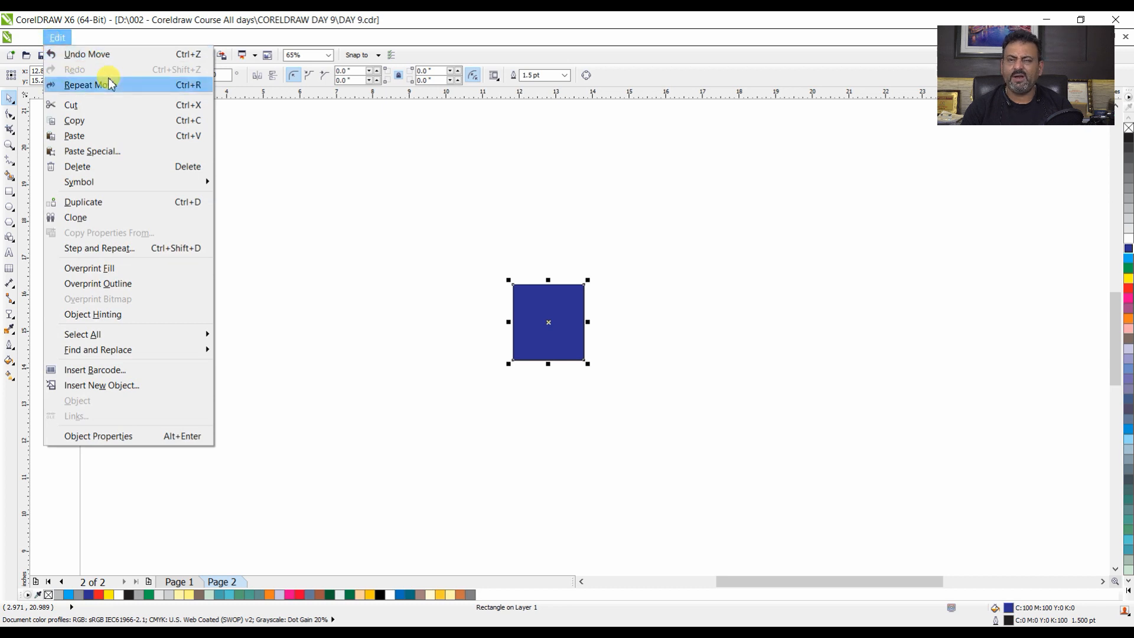
mouse_move(110, 182)
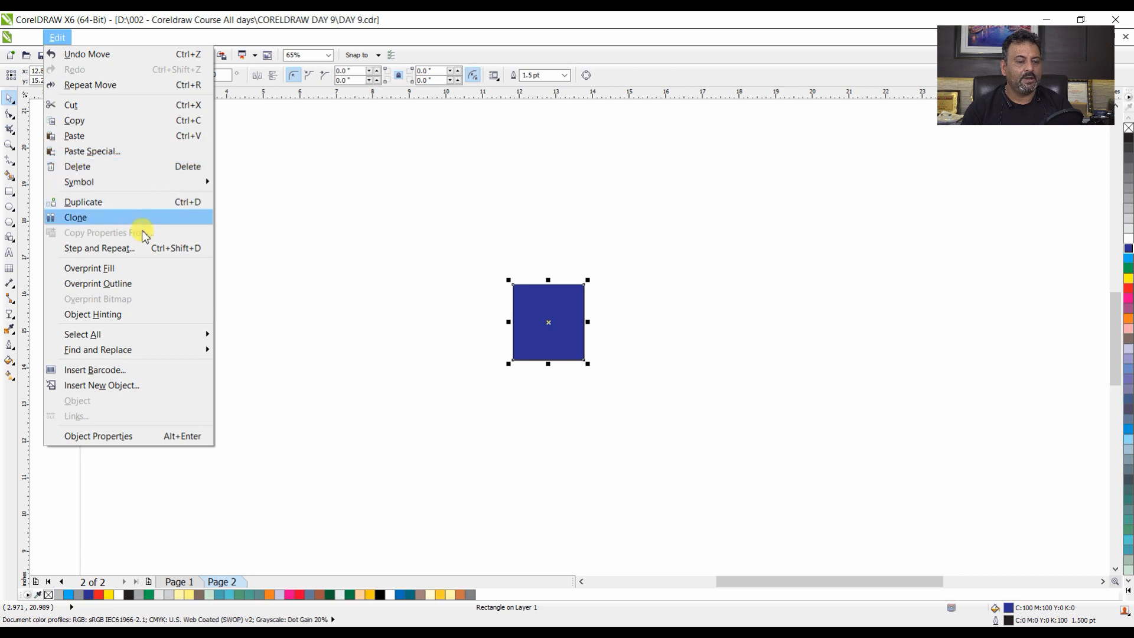
click(506, 198)
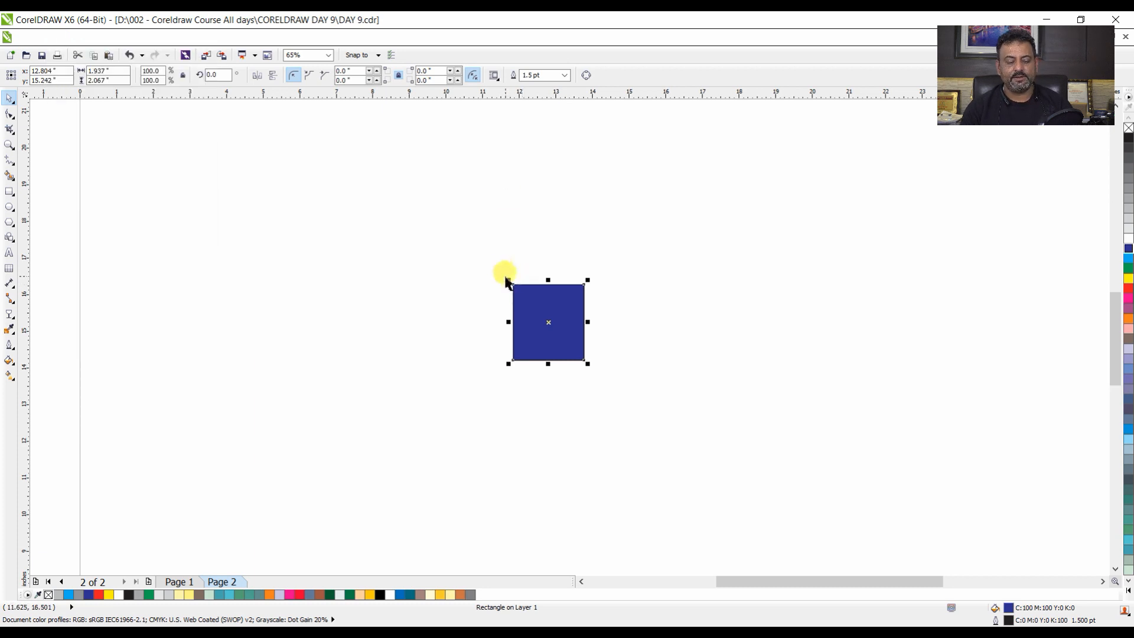
Move the blue rectangle back toward the left side of the page, to about 5.2 by 16.8 inches.
key(ctrl+d)
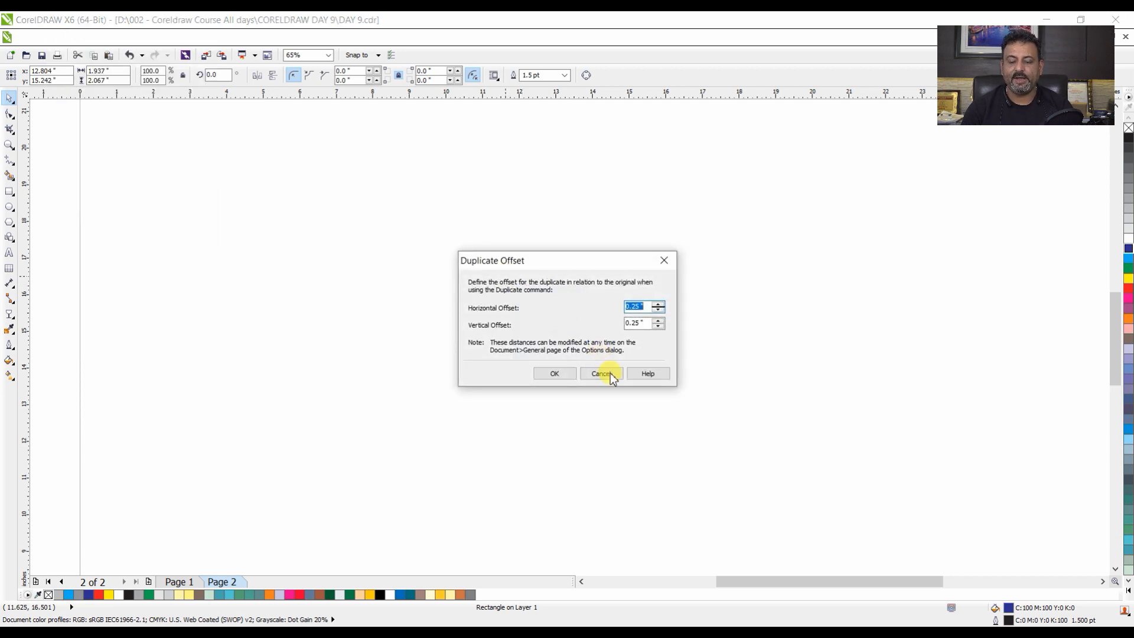
click(611, 375)
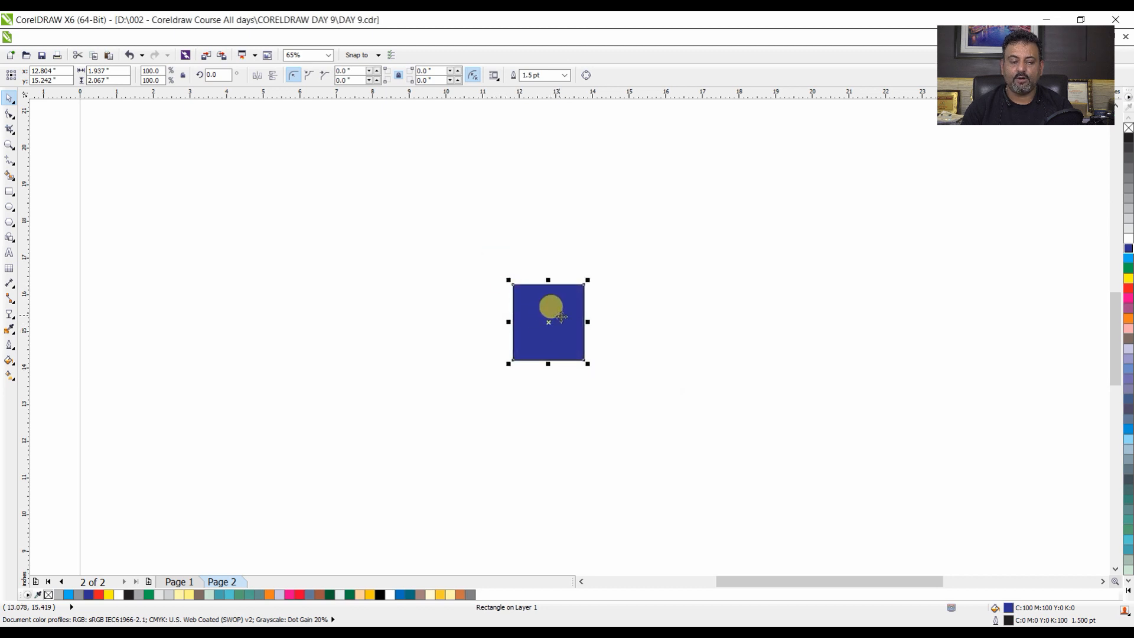
drag(562, 318, 279, 262)
key(ctrl+d)
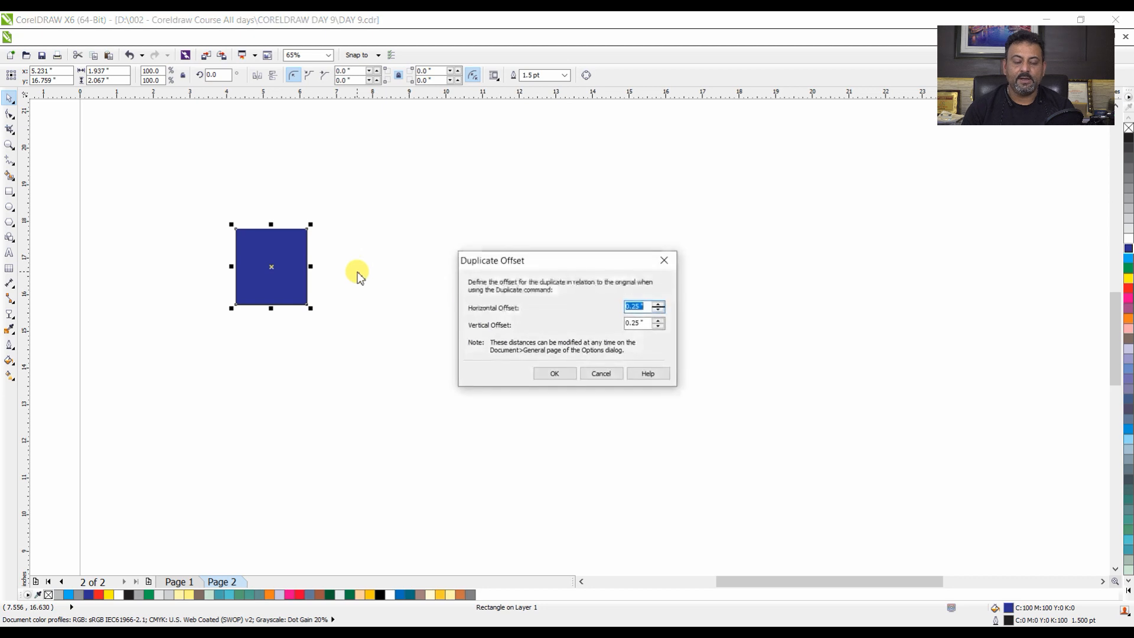
key(Escape)
Set the blue rectangle's width and height to 0.75 inches.
double_click(112, 71)
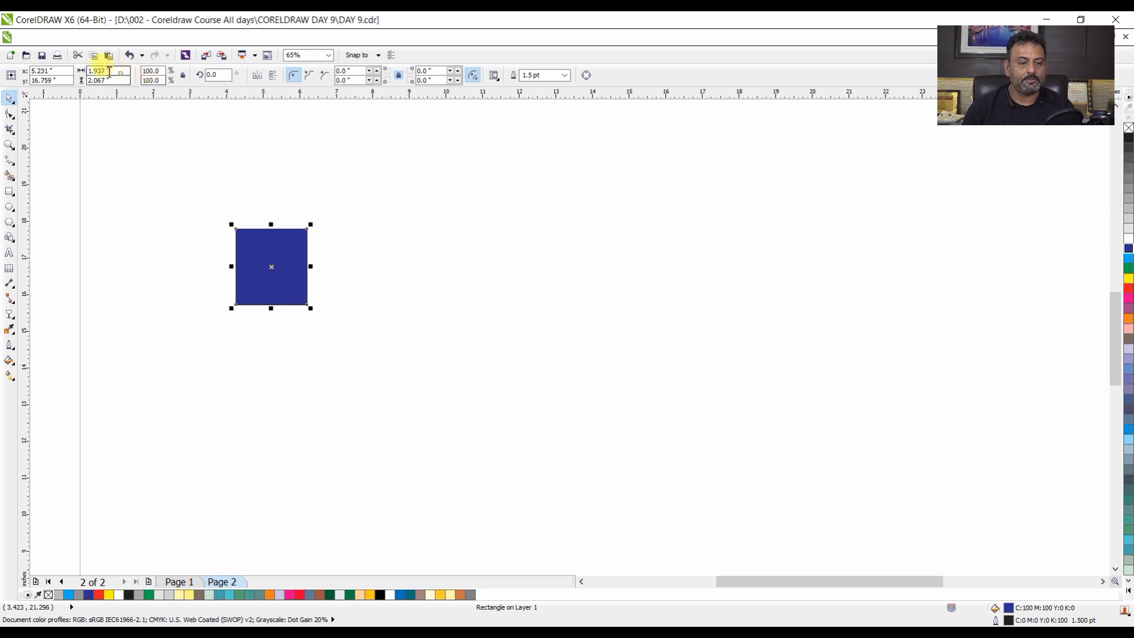
text(.75)
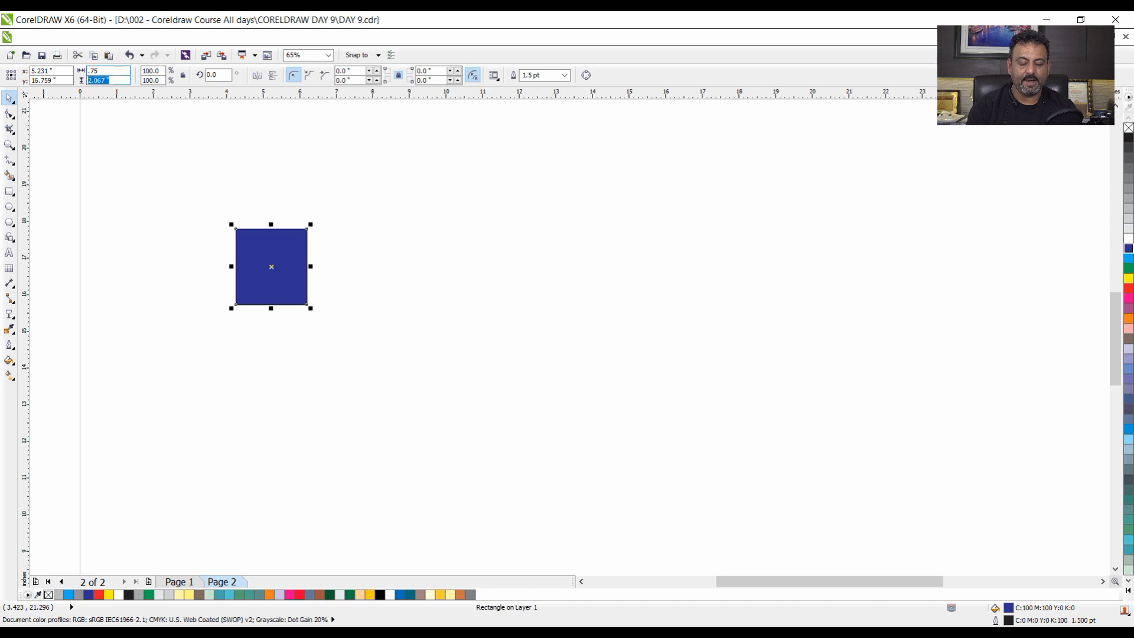
text(.75)
key(Return)
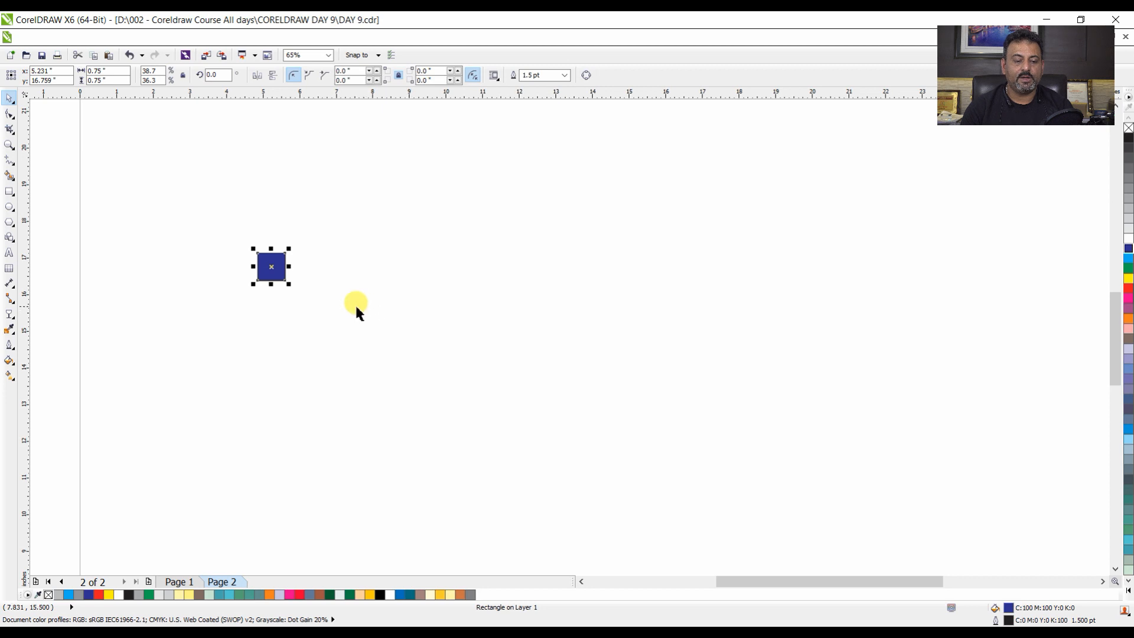
Open the Step and Repeat settings and collapse their docker.
click(57, 38)
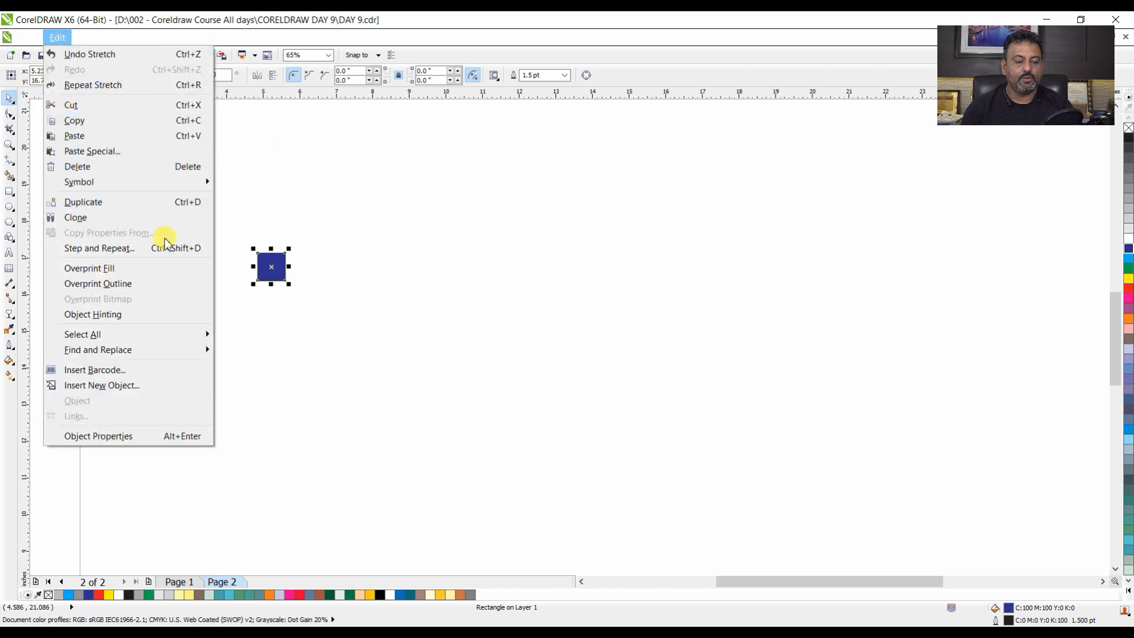
key(Escape)
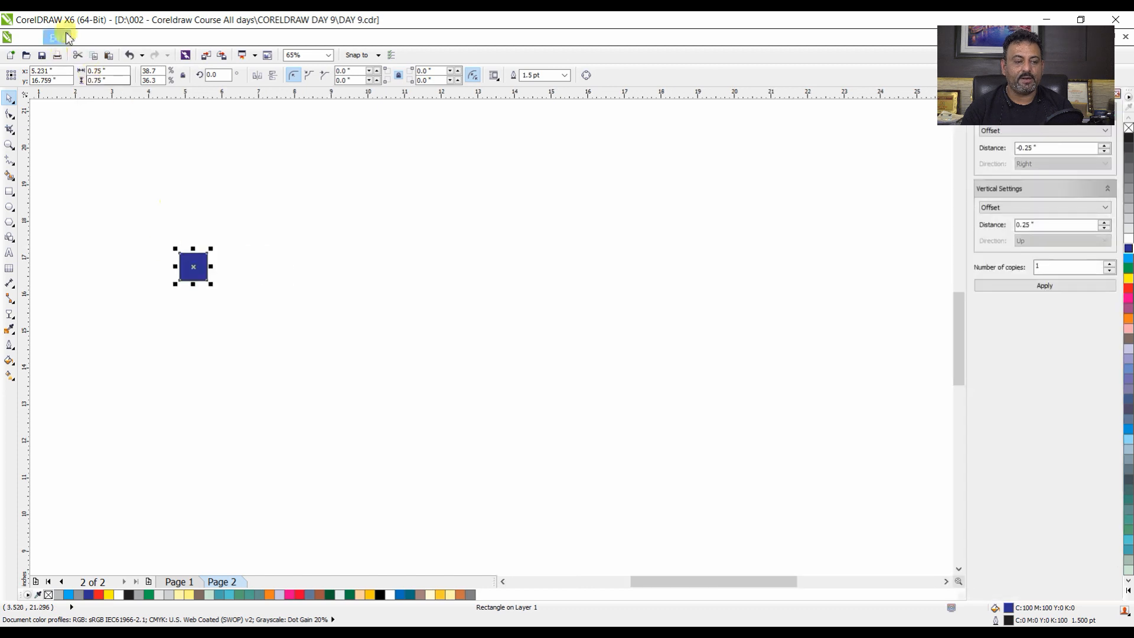
click(57, 38)
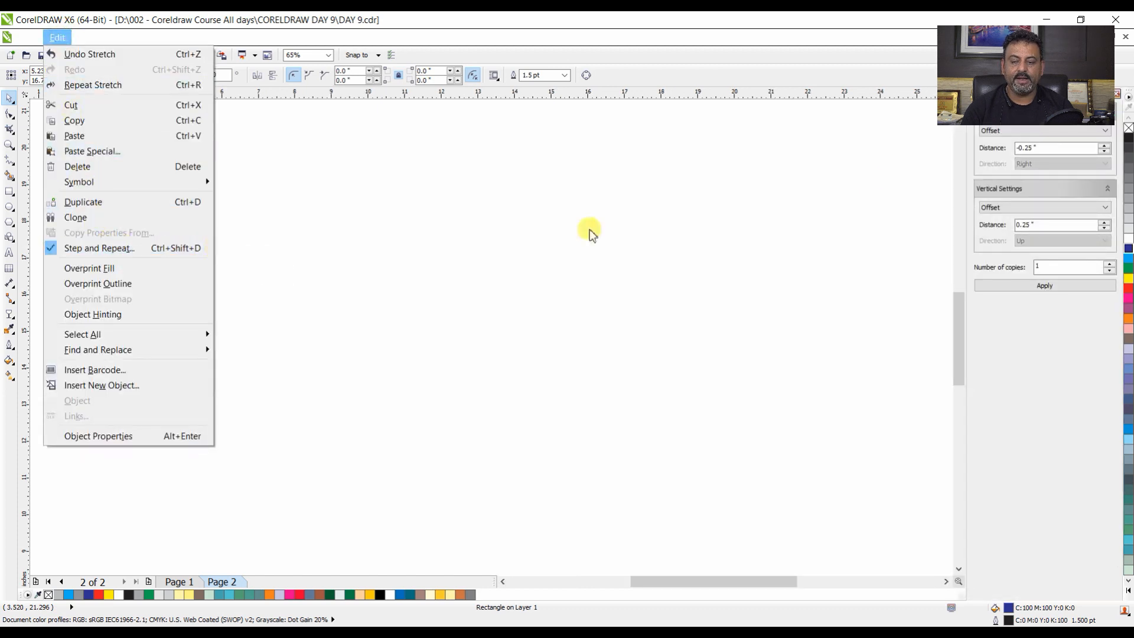
key(Escape)
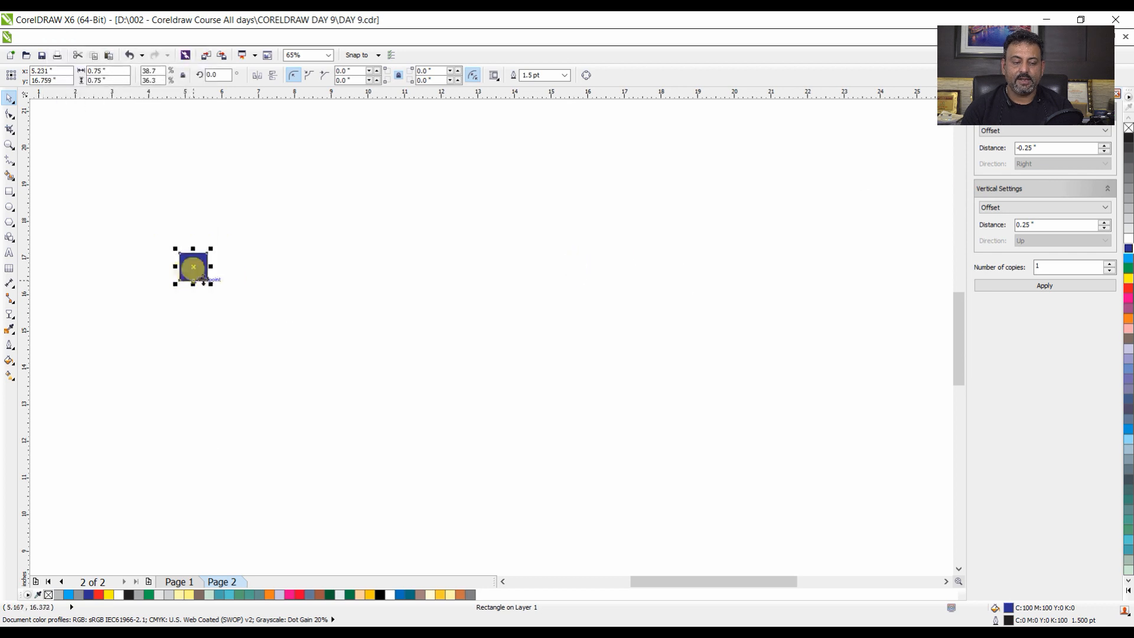
key(ctrl+d)
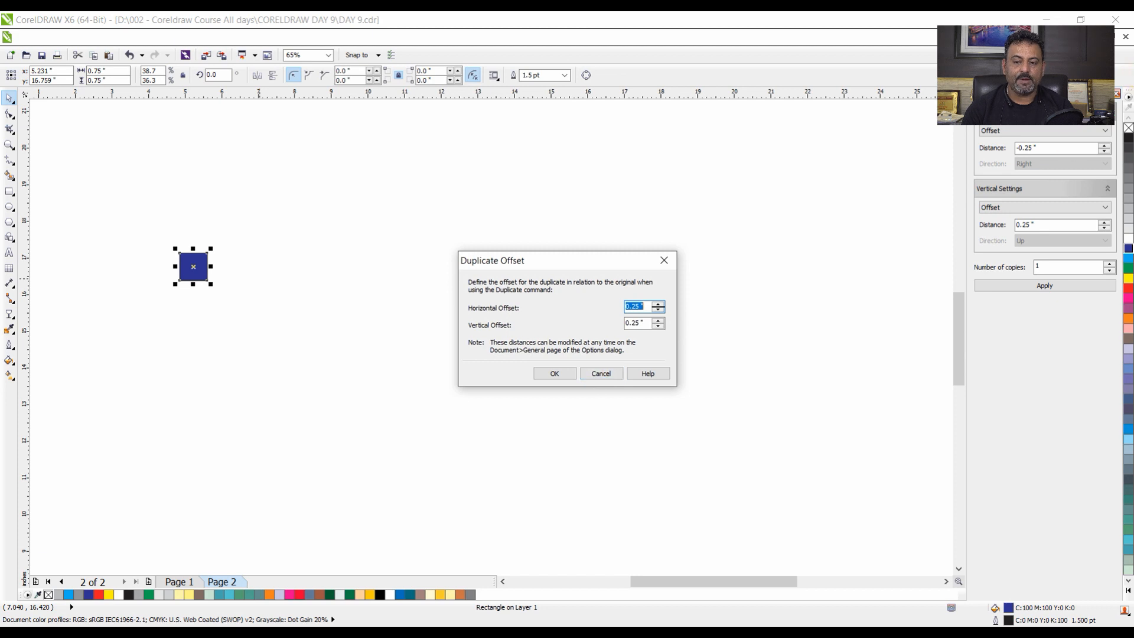
key(Escape)
click(1109, 93)
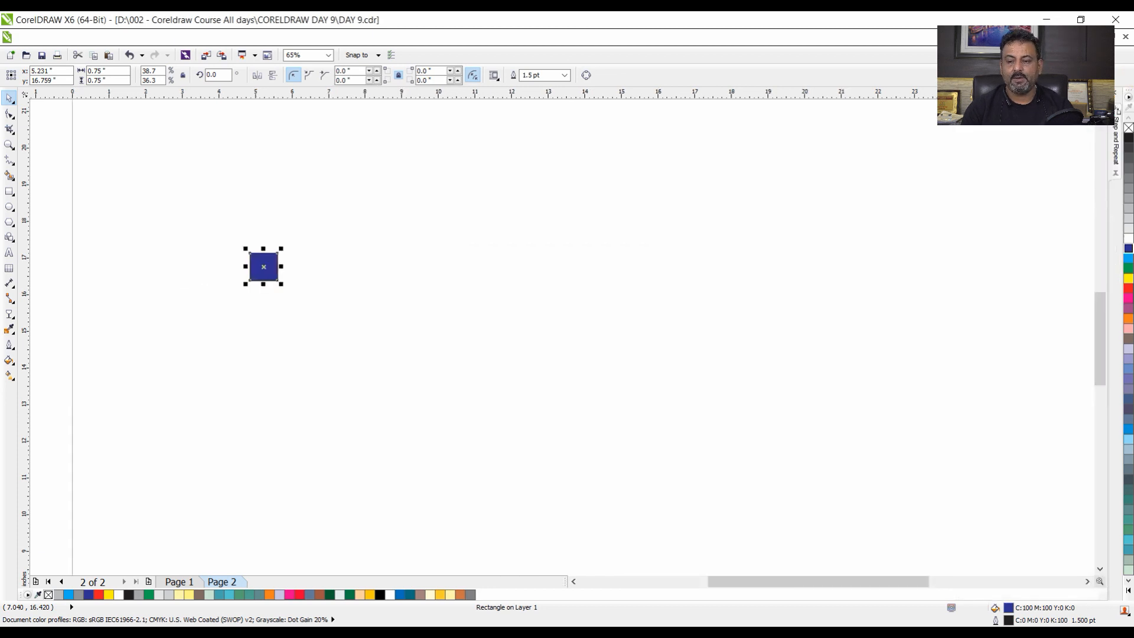
Duplicate the blue square with horizontal and vertical offsets of 0.1 inches.
click(235, 303)
double_click(254, 277)
click(275, 297)
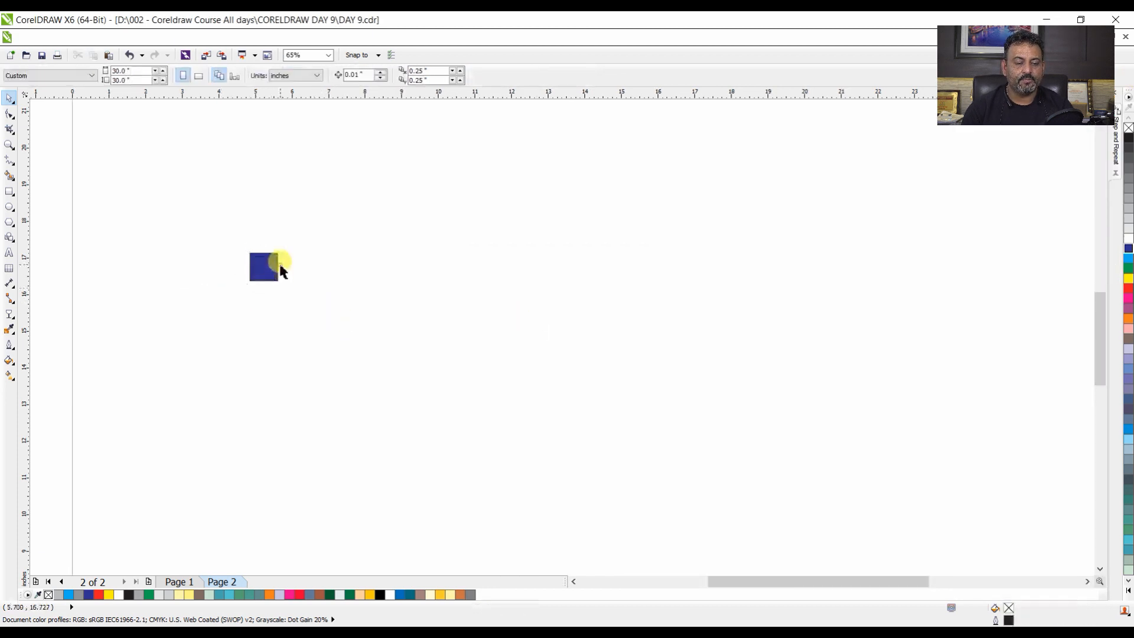
click(269, 277)
key(ctrl+d)
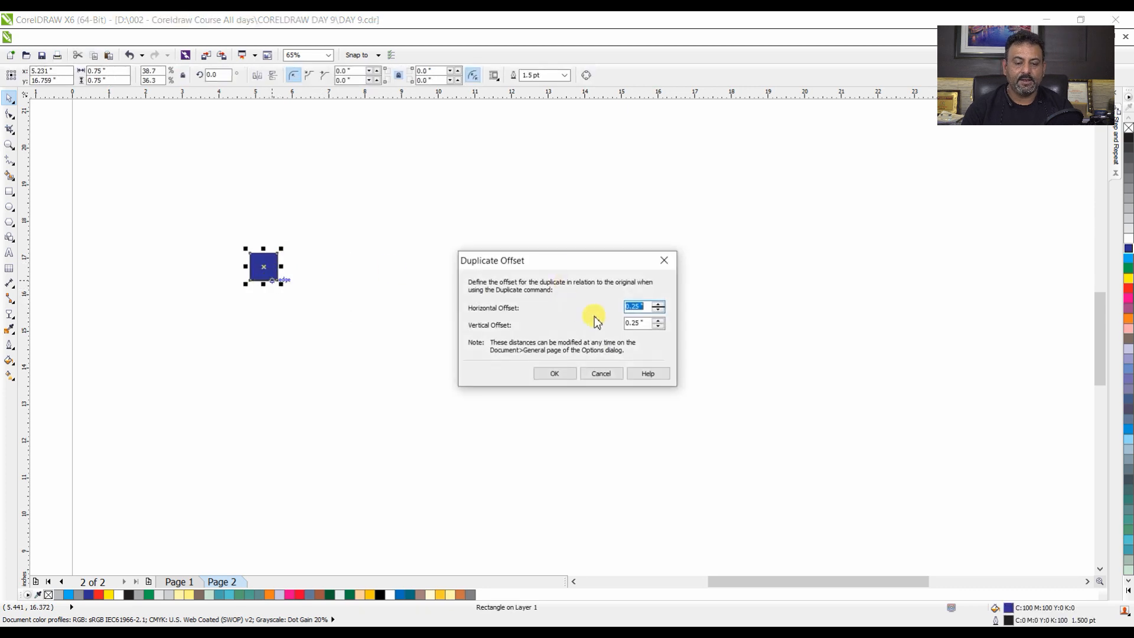
double_click(639, 306)
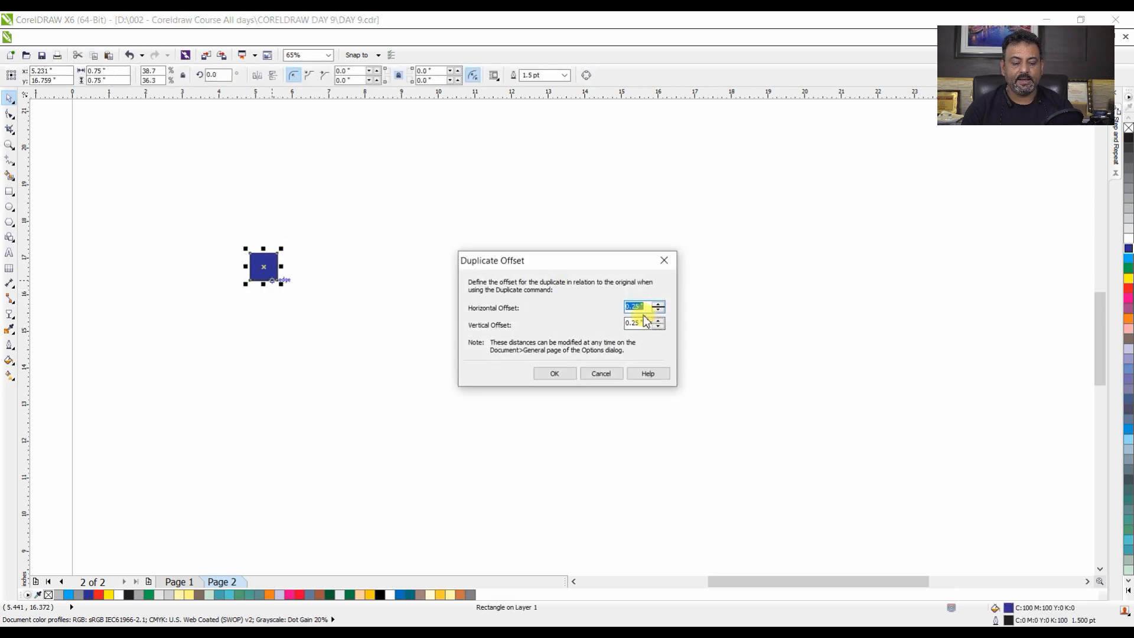
text(.1)
key(Tab)
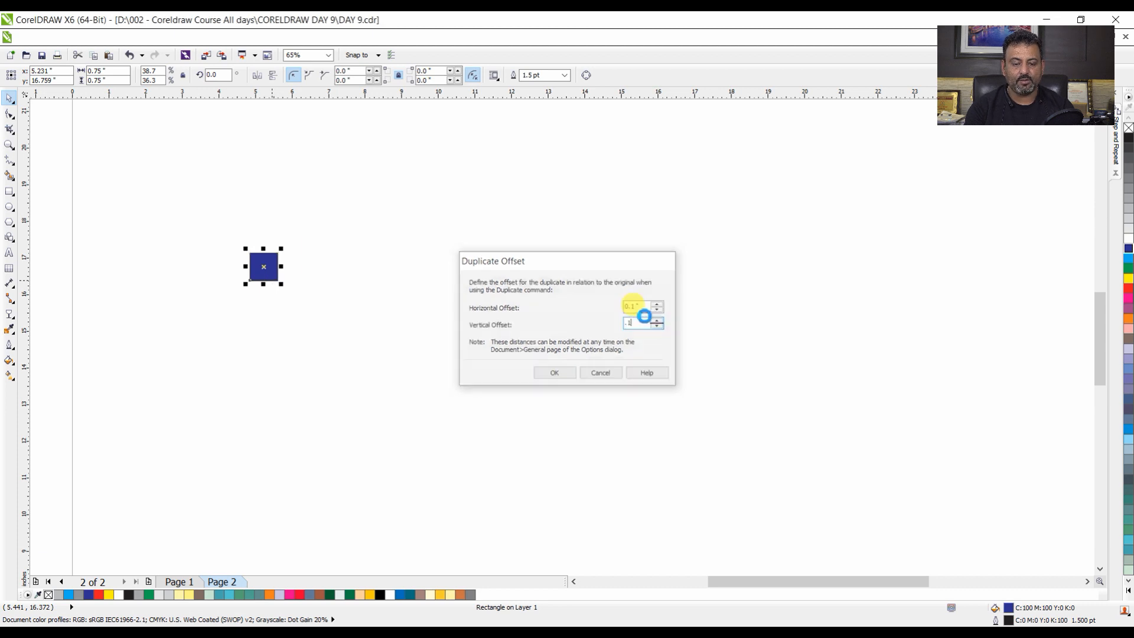
key(Return)
click(579, 343)
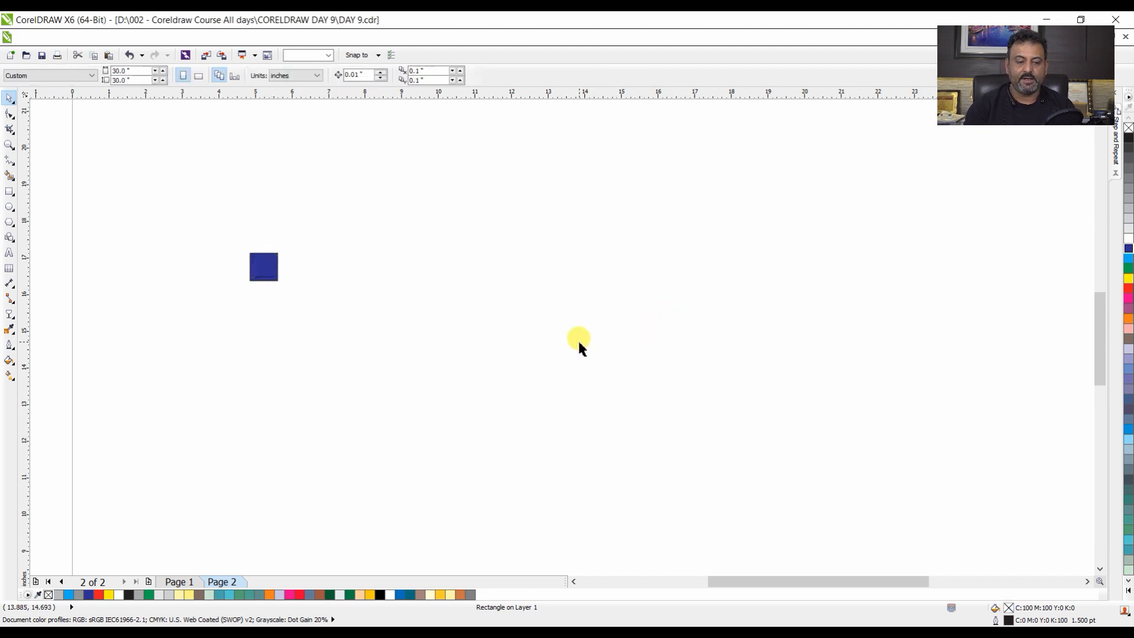
Delete the duplicate and the original blue square from Page 2.
click(280, 278)
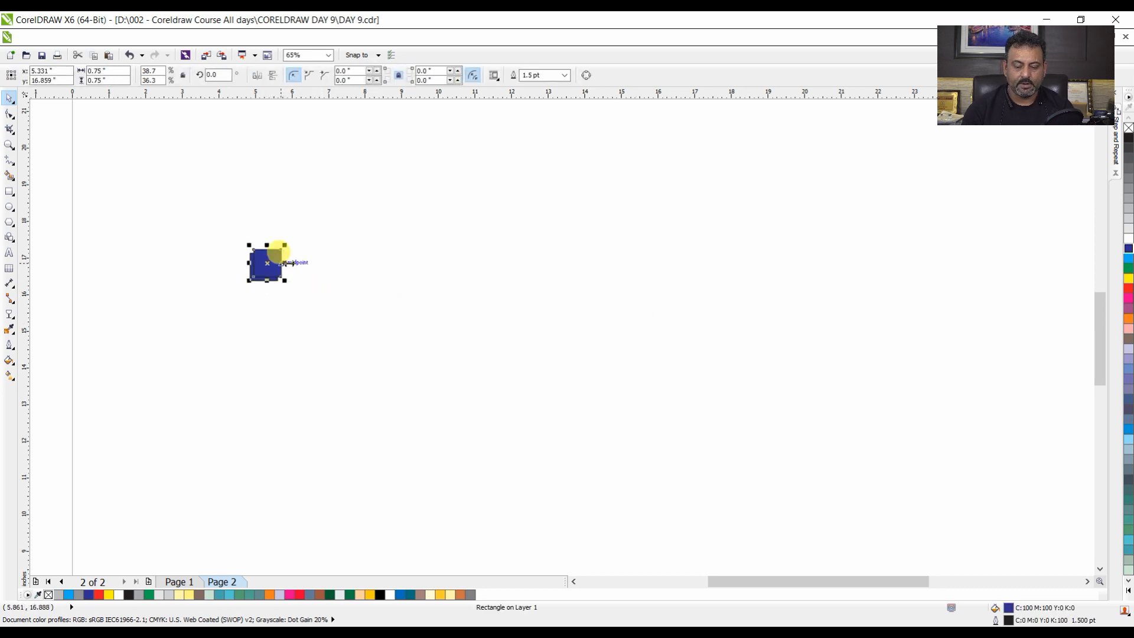
key(Delete)
drag(199, 240, 304, 297)
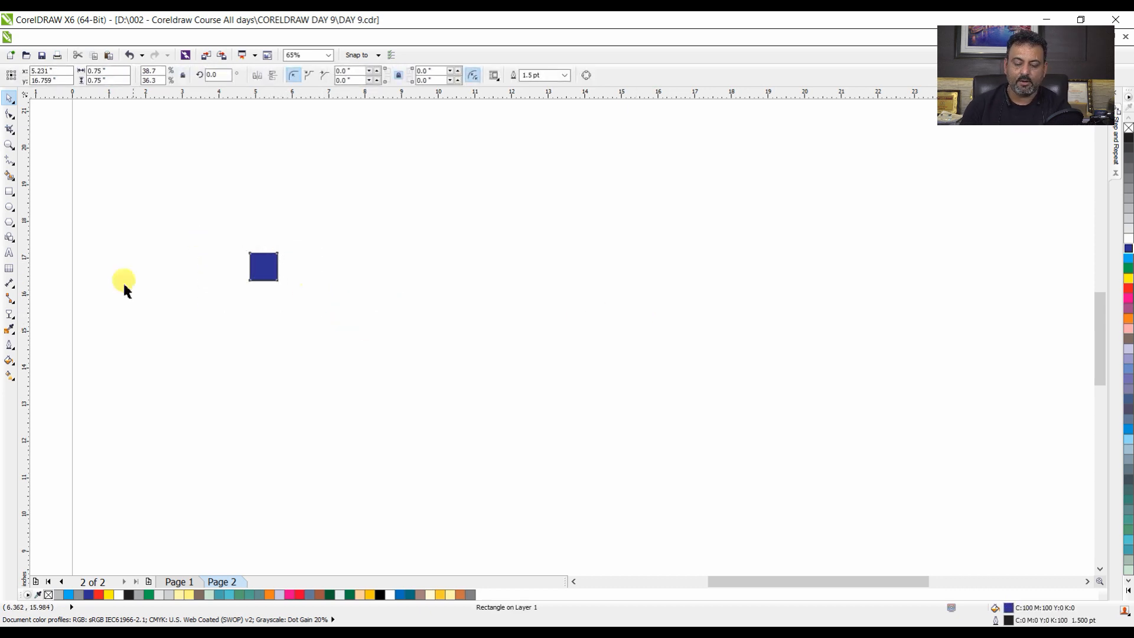
key(Delete)
Draw an unfilled square, set its width and height to 1 inch, and duplicate it with the current duplicate offset.
click(10, 191)
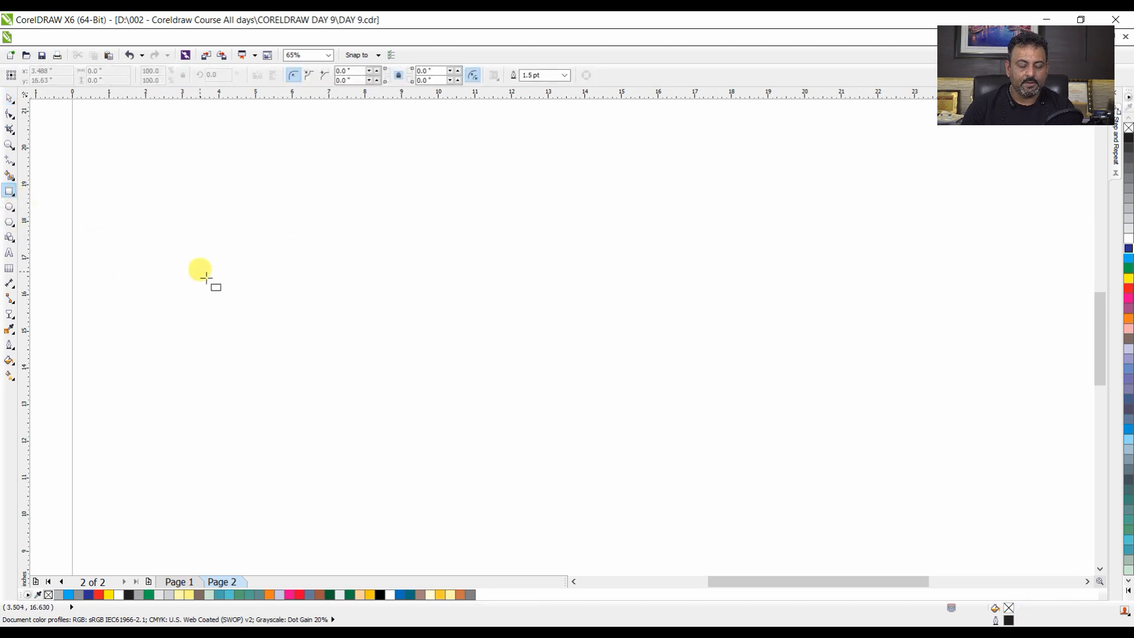
drag(200, 269, 248, 318)
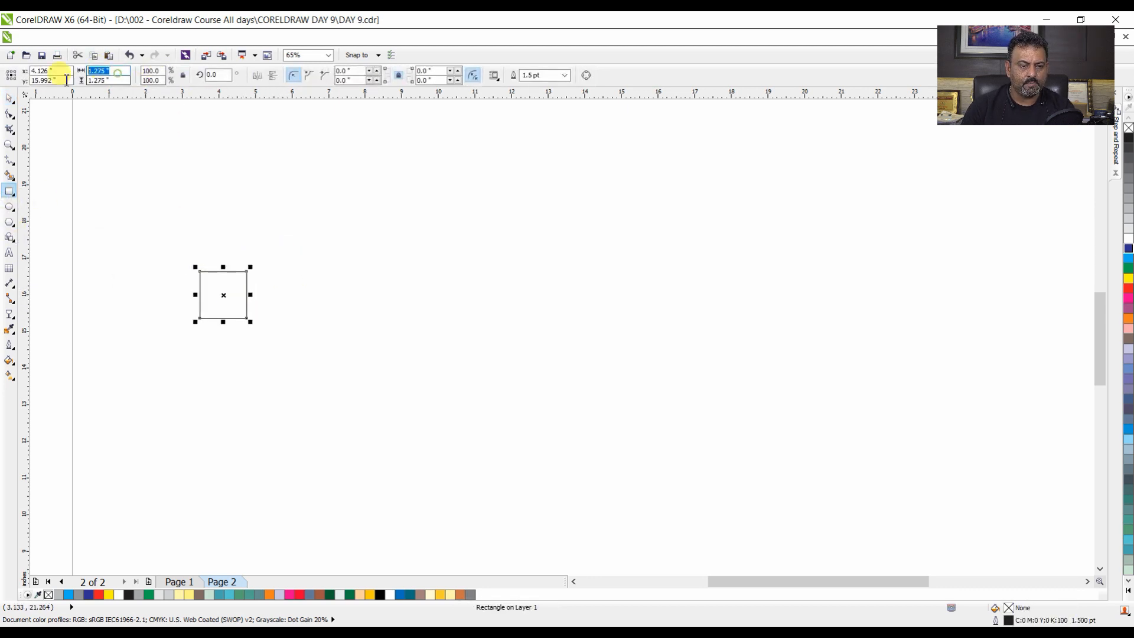
click(109, 70)
text(1)
key(Tab)
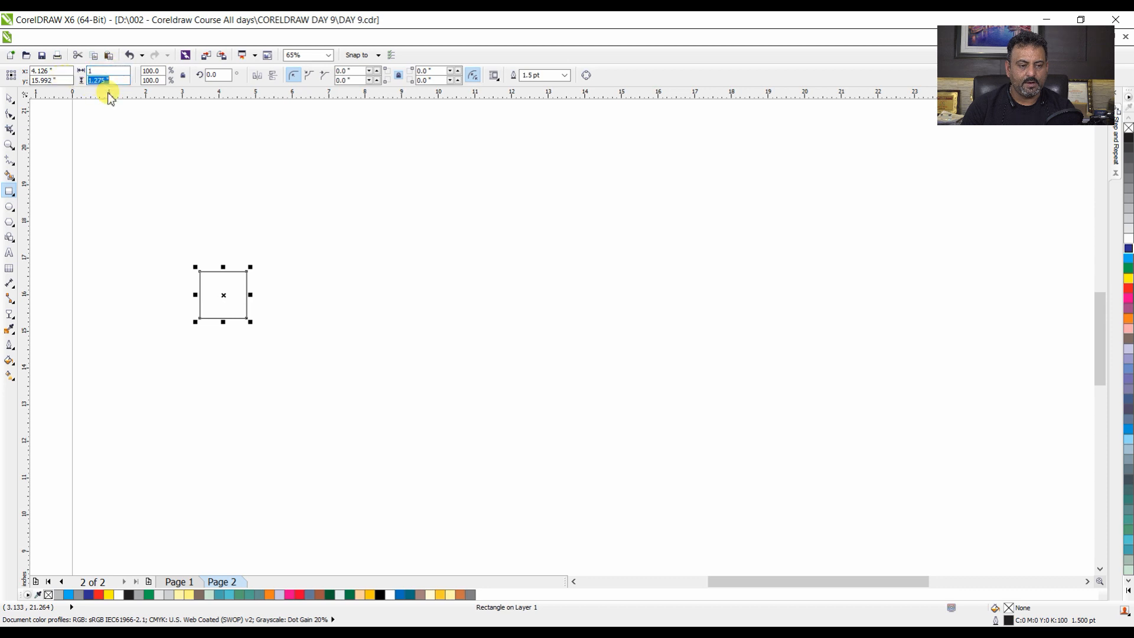
text(1)
click(12, 101)
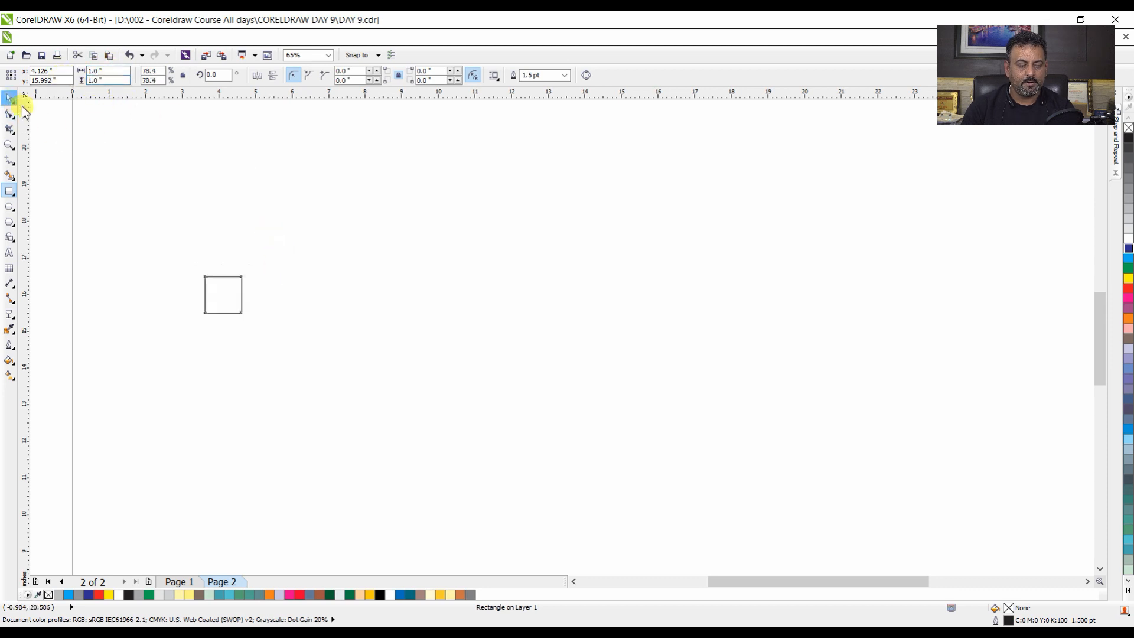
key(ctrl+d)
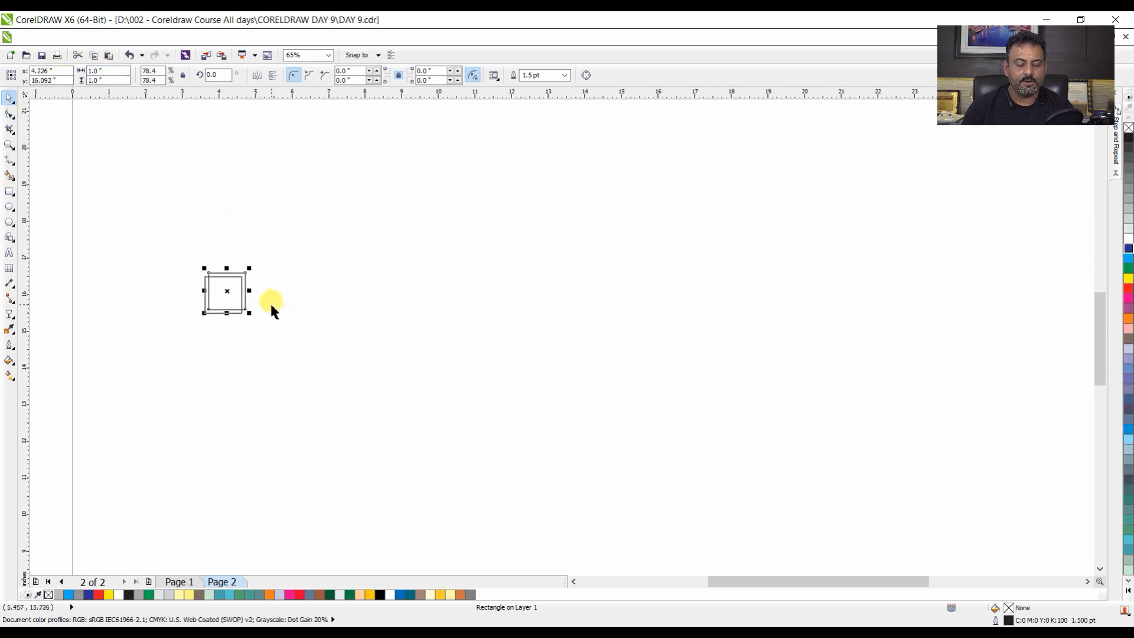
Duplicate the unfilled square nine more times with the current duplicate offset.
key(ctrl+d)
key(ctrl+d)
key(ctrl+d)
key(ctrl+d)
key(ctrl+d)
key(ctrl+d)
key(ctrl+d)
key(ctrl+d)
key(ctrl+d)
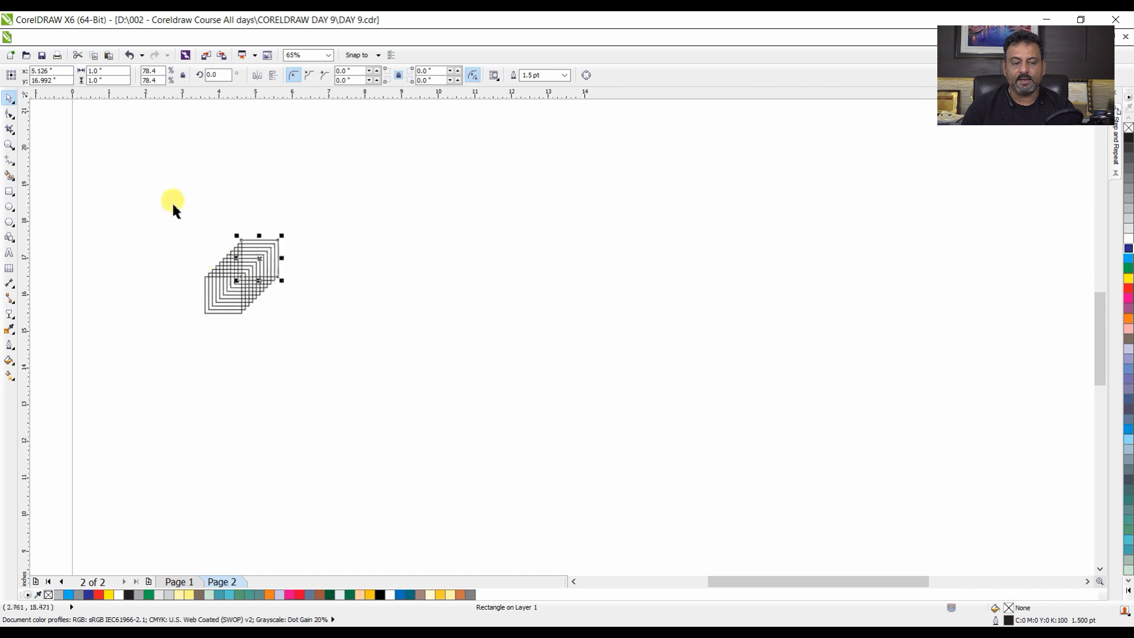
Select all the overlapping squares, place them at about x 8.15, y 15.78 inches, and fill them with blue.
drag(173, 208, 318, 326)
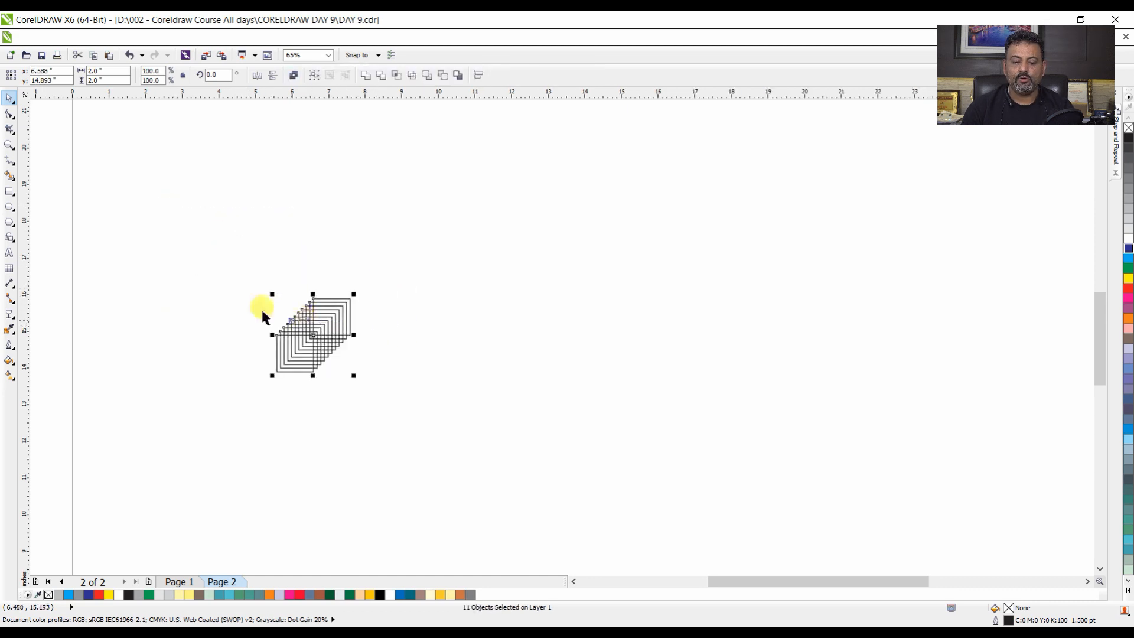
drag(242, 282, 462, 409)
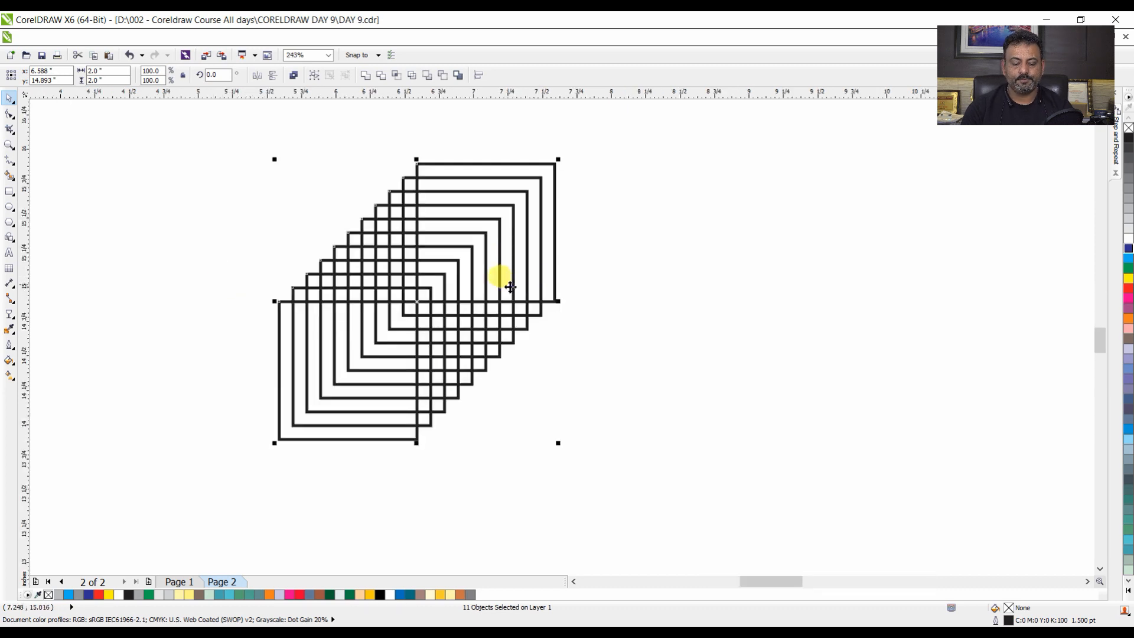
key(ctrl+r)
key(ctrl+r)
key(ctrl+r)
key(ctrl+r)
scroll(499, 285, down, 3)
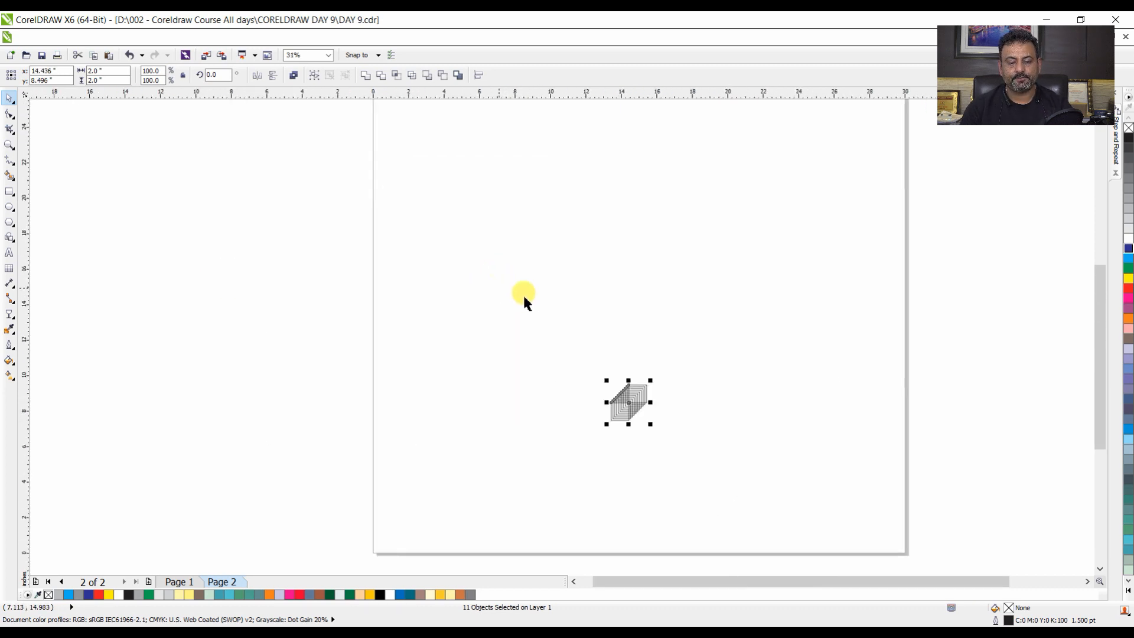
drag(609, 382, 580, 322)
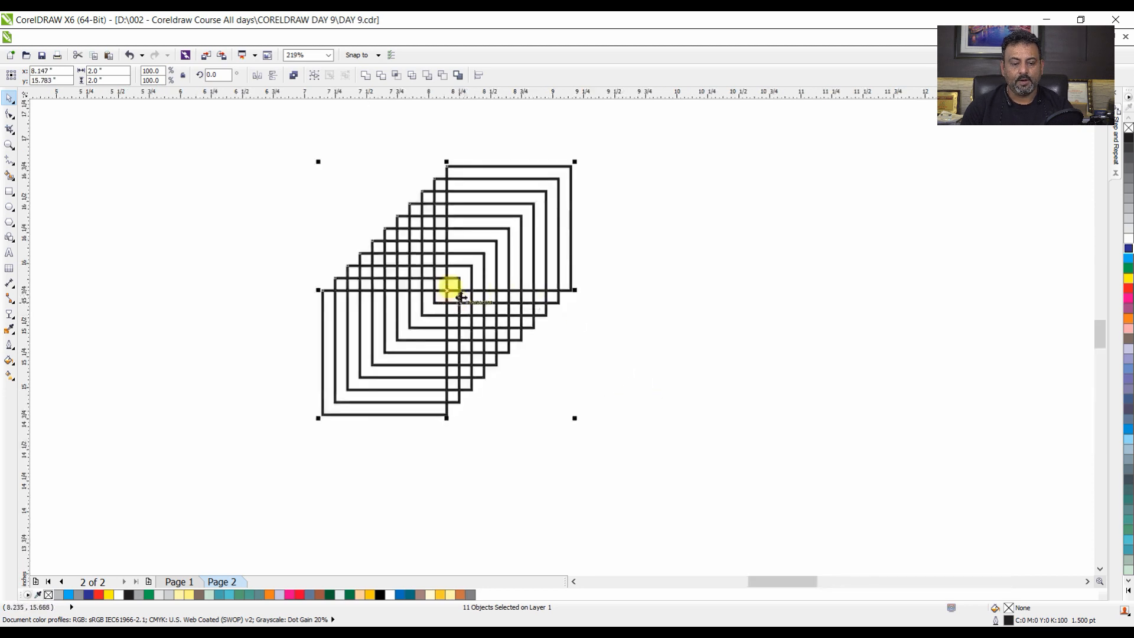
click(1129, 251)
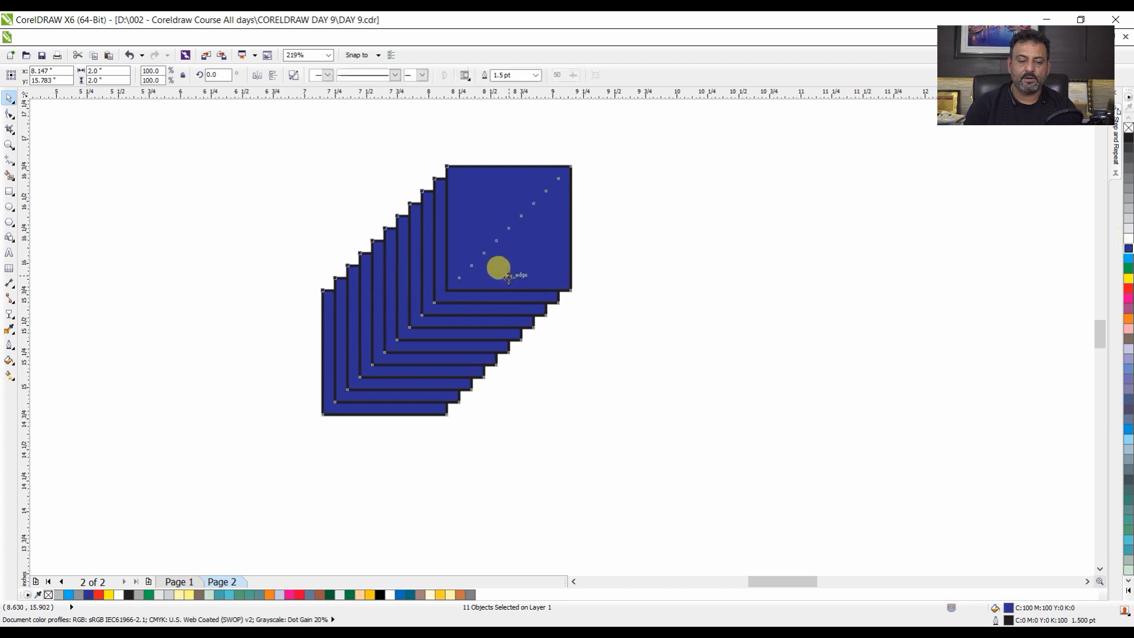
Combine the blue squares into one curve without an outline, and move it down and to the left.
key(ctrl+l)
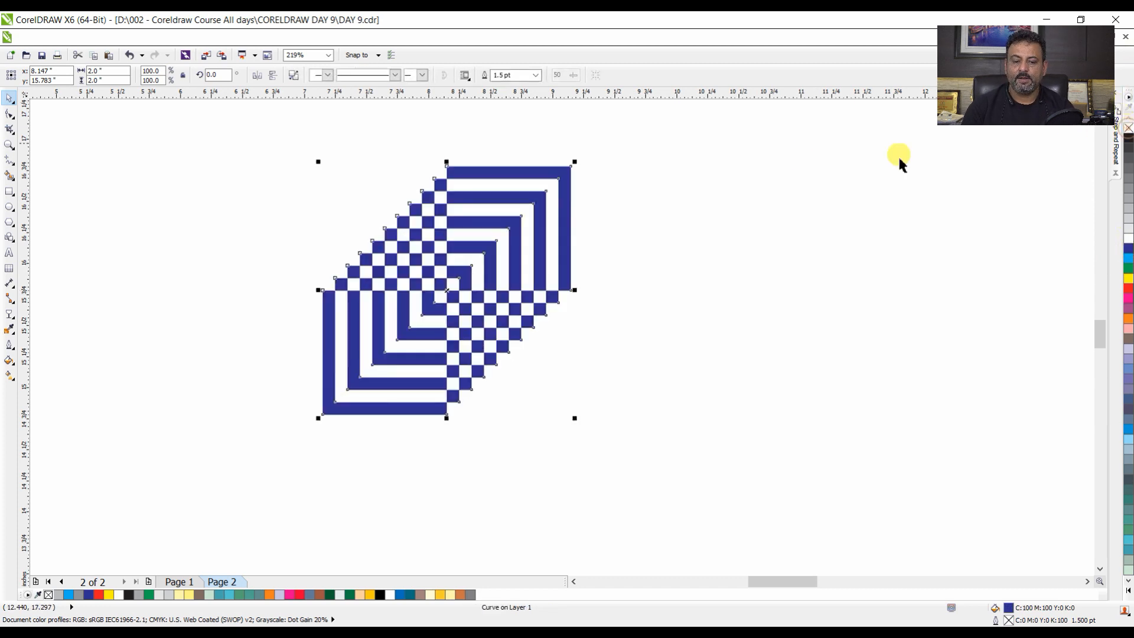
click(782, 177)
click(443, 252)
click(689, 234)
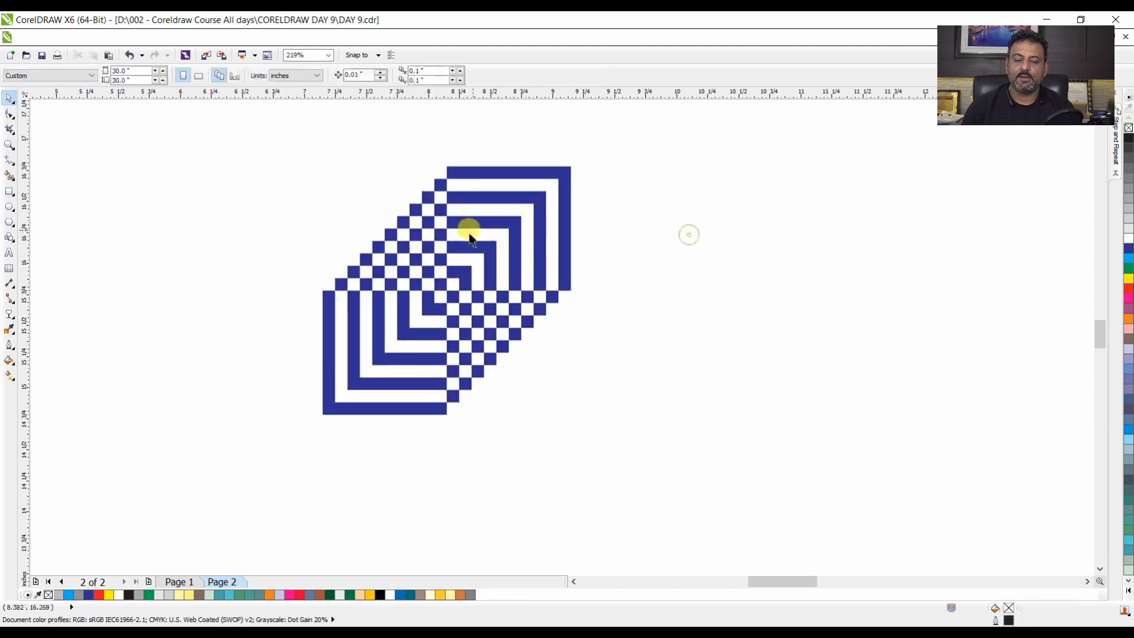
drag(463, 246, 413, 303)
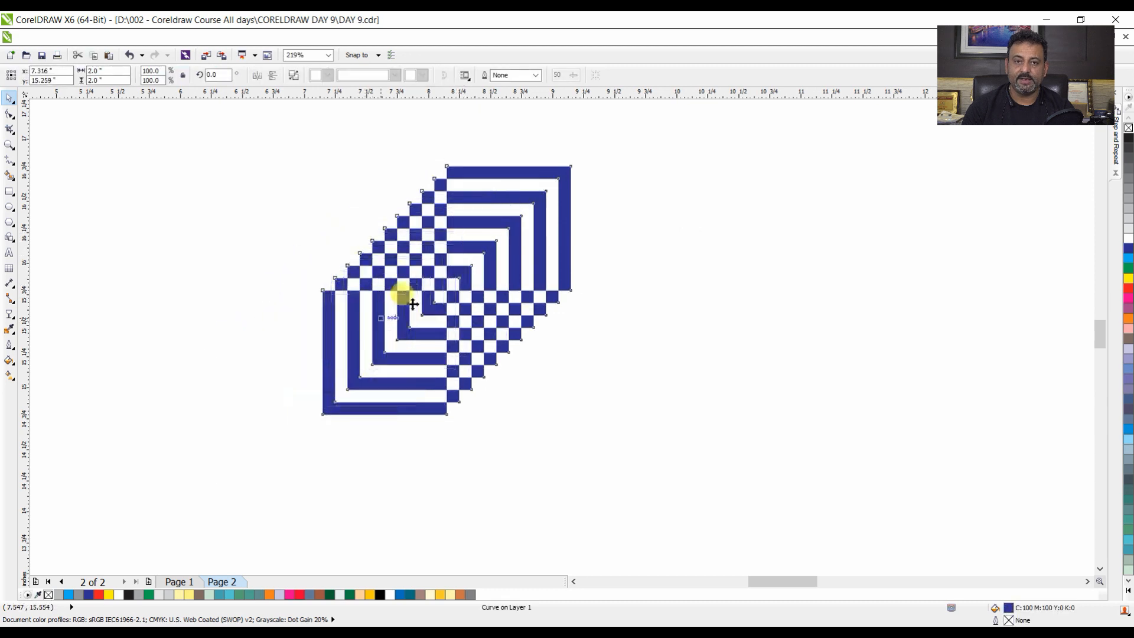
click(603, 199)
Undo the move, the outline removal and the combining of the blue squares, and clear the selection.
key(ctrl+z)
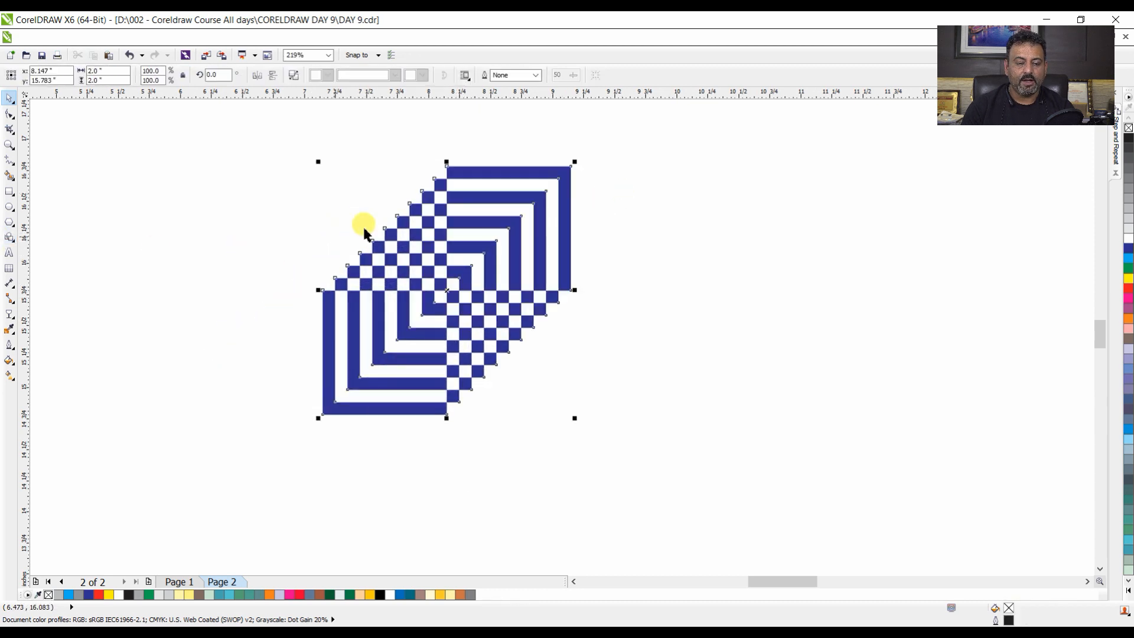
key(ctrl+z)
key(ctrl+z)
click(307, 203)
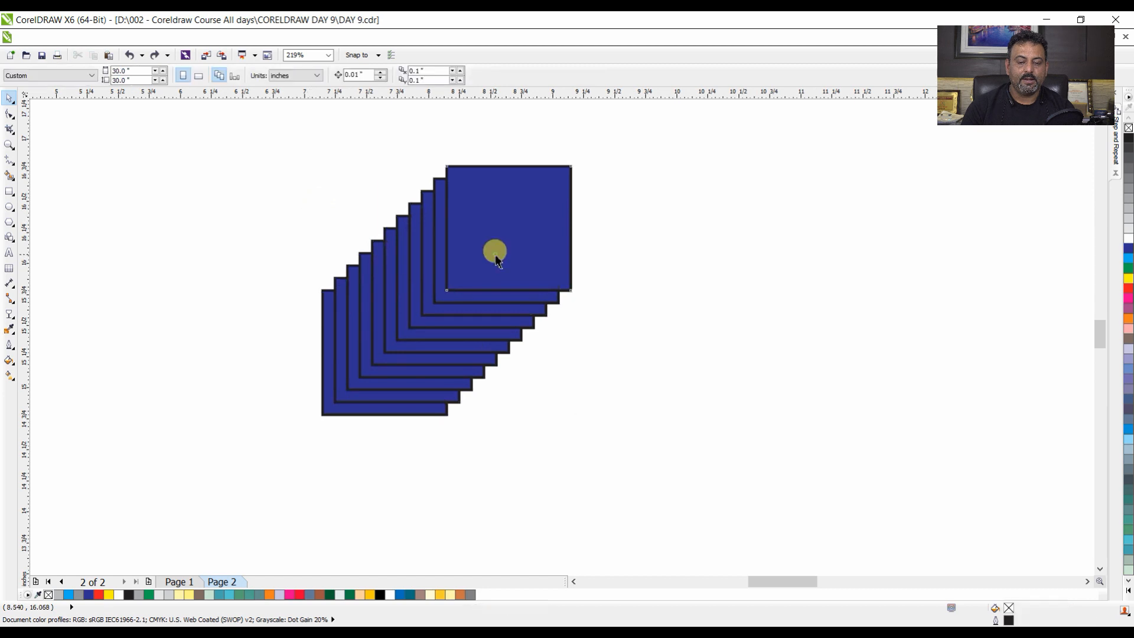
Place a copy of the stack's top blue square at about x 10.23, y 15.14 inches and expand the Step and Repeat settings.
drag(498, 260, 691, 342)
scroll(690, 343, down, 2)
click(1117, 118)
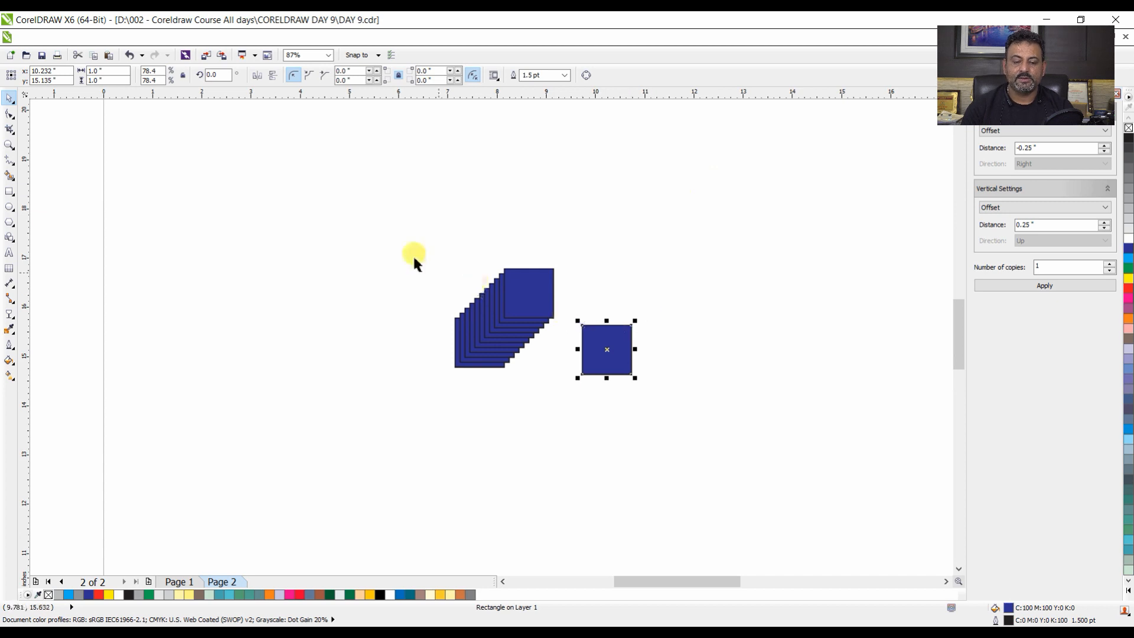
Move the whole stack of blue squares to about x 3.76, y 16.23 inches and clear the selection.
drag(405, 246, 551, 373)
drag(548, 331, 333, 309)
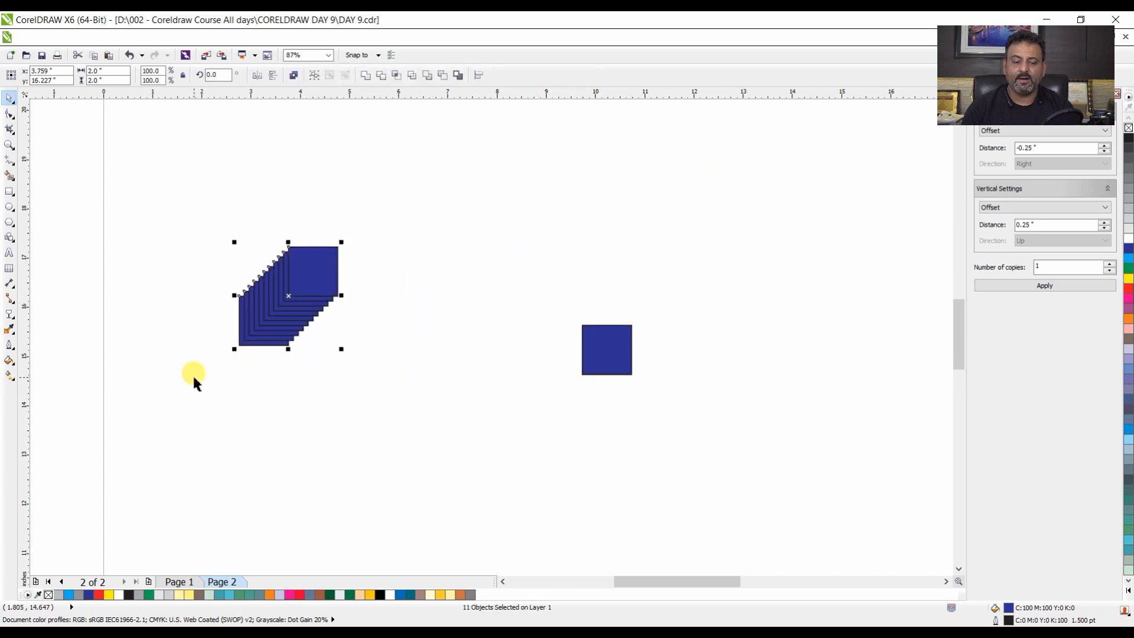
click(513, 220)
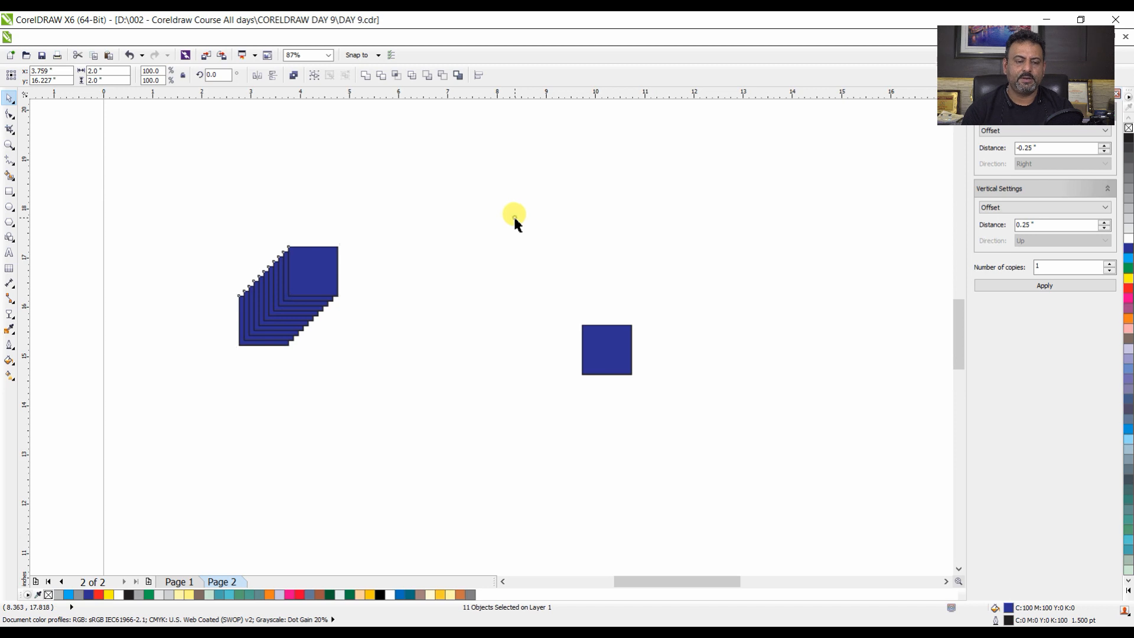
Delete every stacked blue square except the bottommost one, and delete the separate copy beside the stack.
drag(255, 187, 367, 353)
key(Delete)
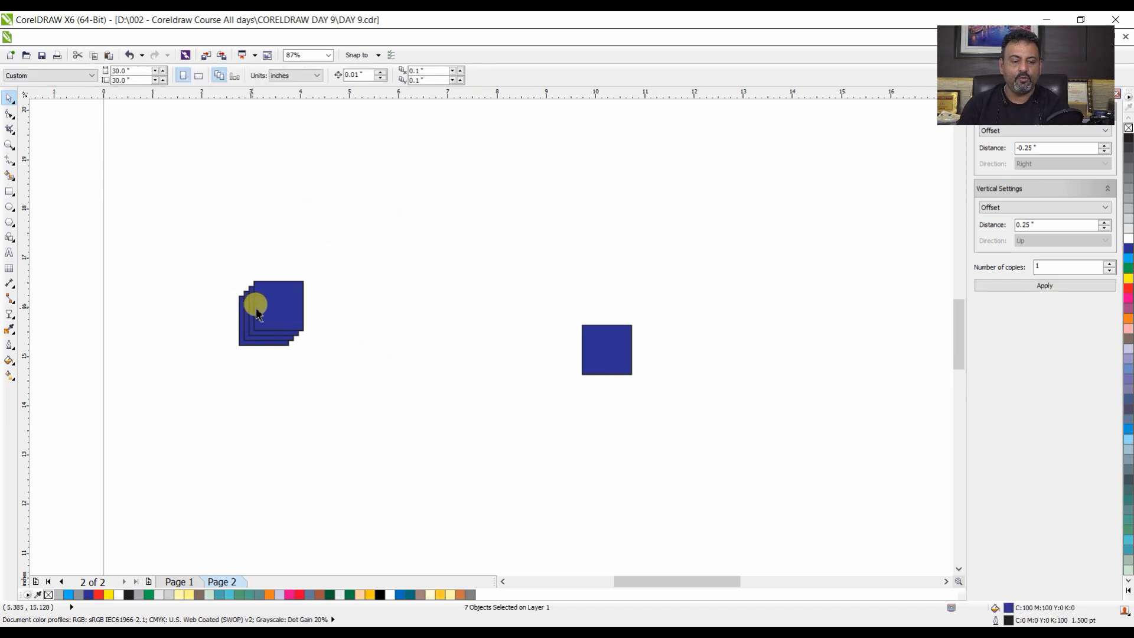
click(257, 312)
key(Delete)
click(266, 318)
key(Delete)
click(258, 313)
key(Delete)
click(264, 323)
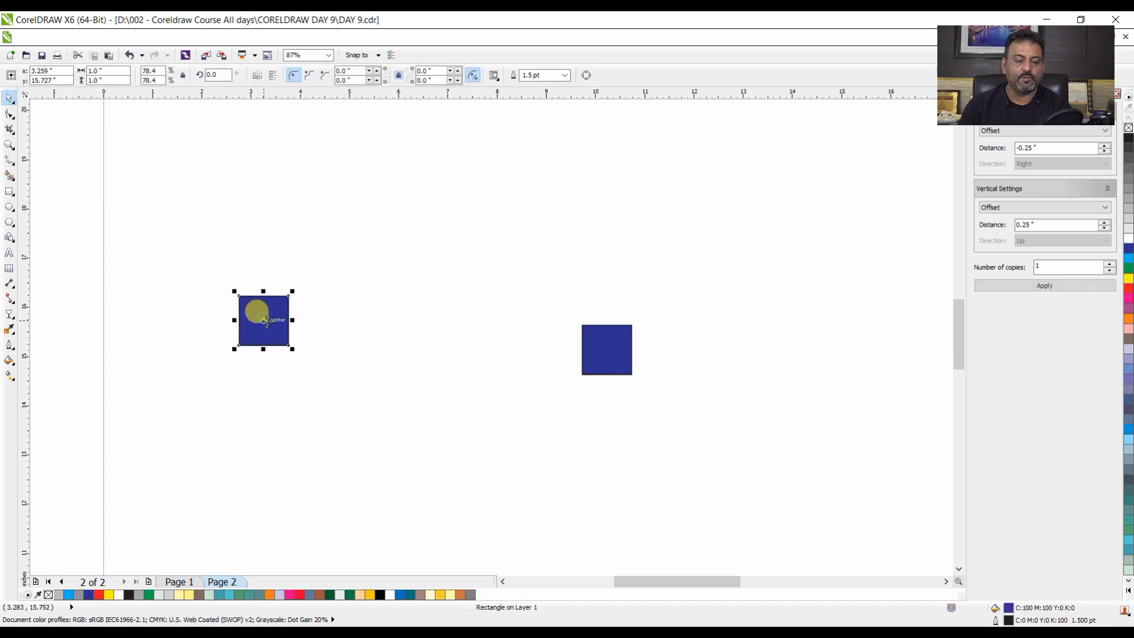
key(Up)
key(Right)
key(Delete)
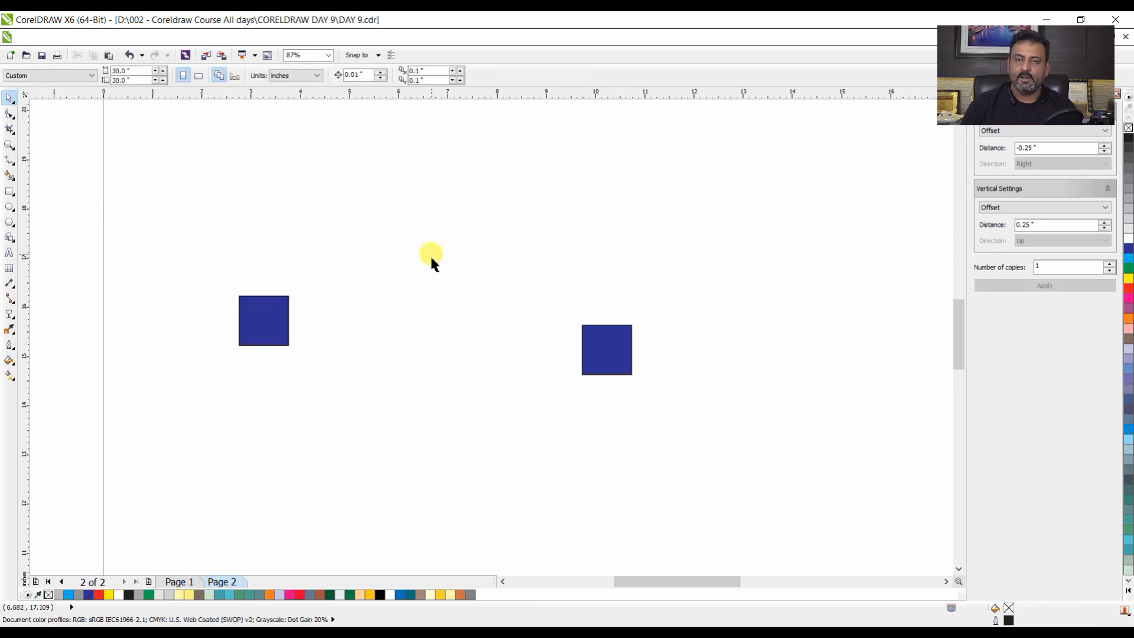
click(590, 347)
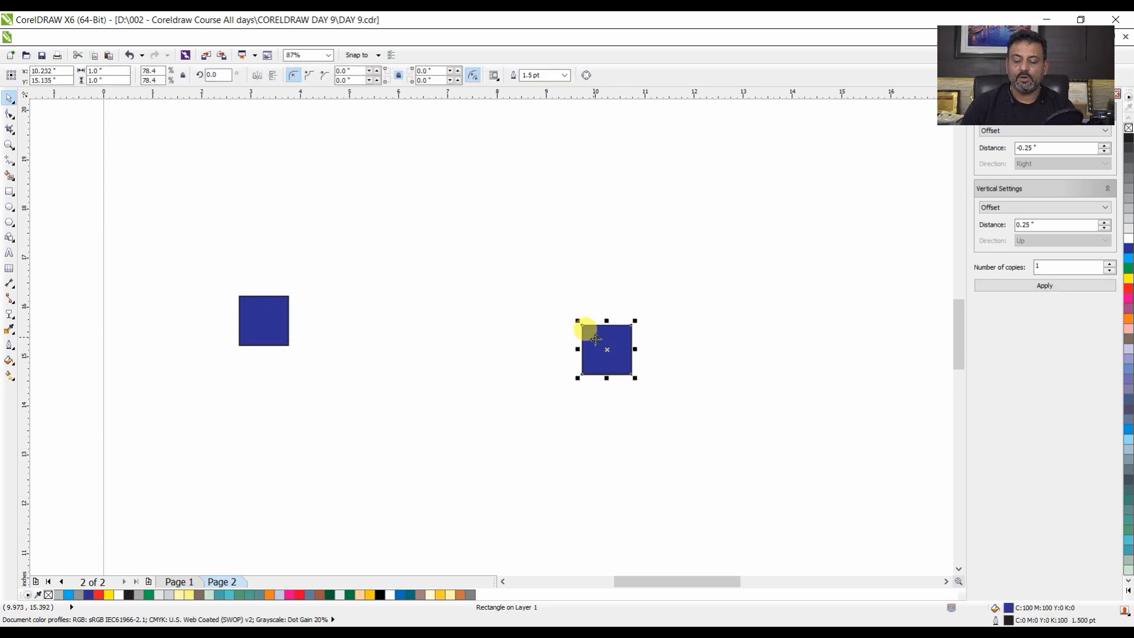
key(Delete)
Select the remaining blue square and set the Step and Repeat offset to 1.25 inches horizontally and 0 vertically.
click(253, 324)
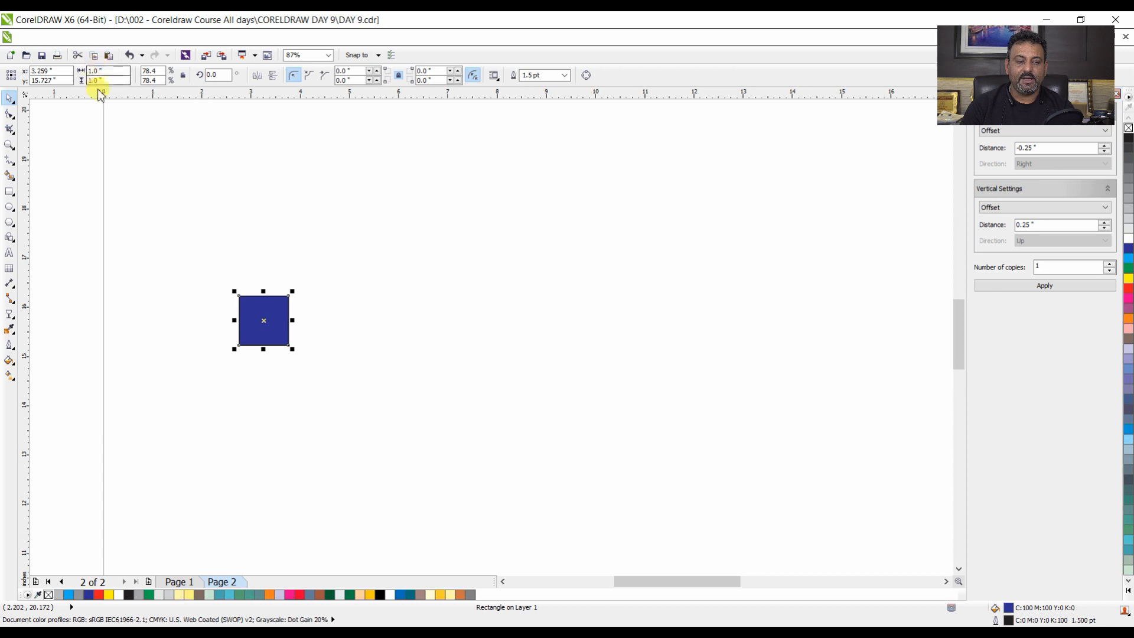
double_click(1051, 148)
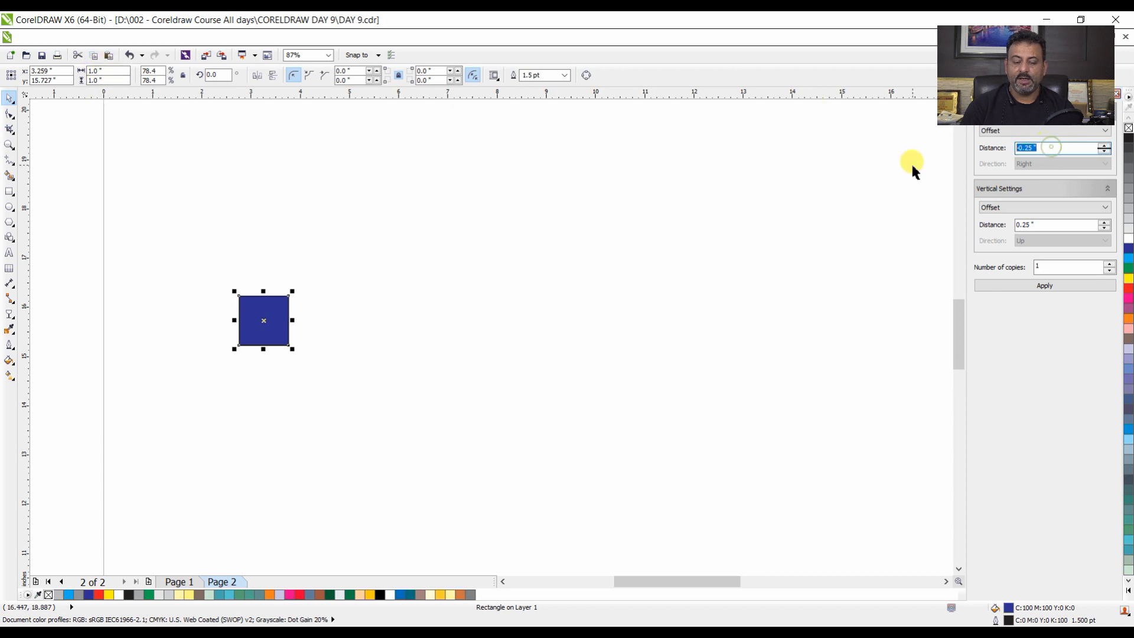
text(1.)
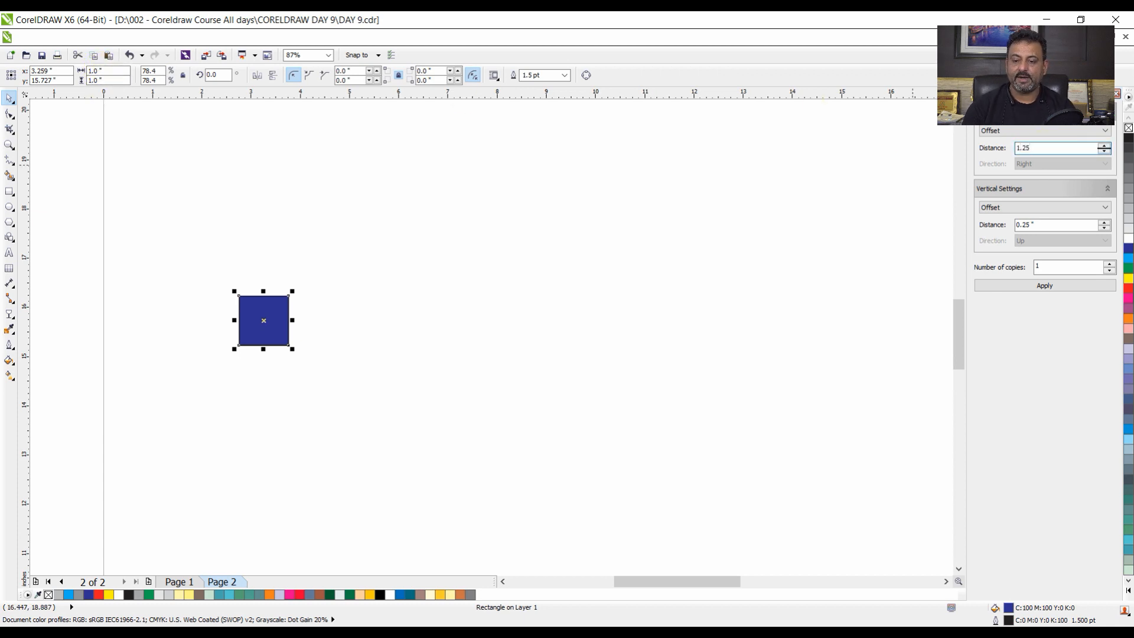
double_click(1045, 225)
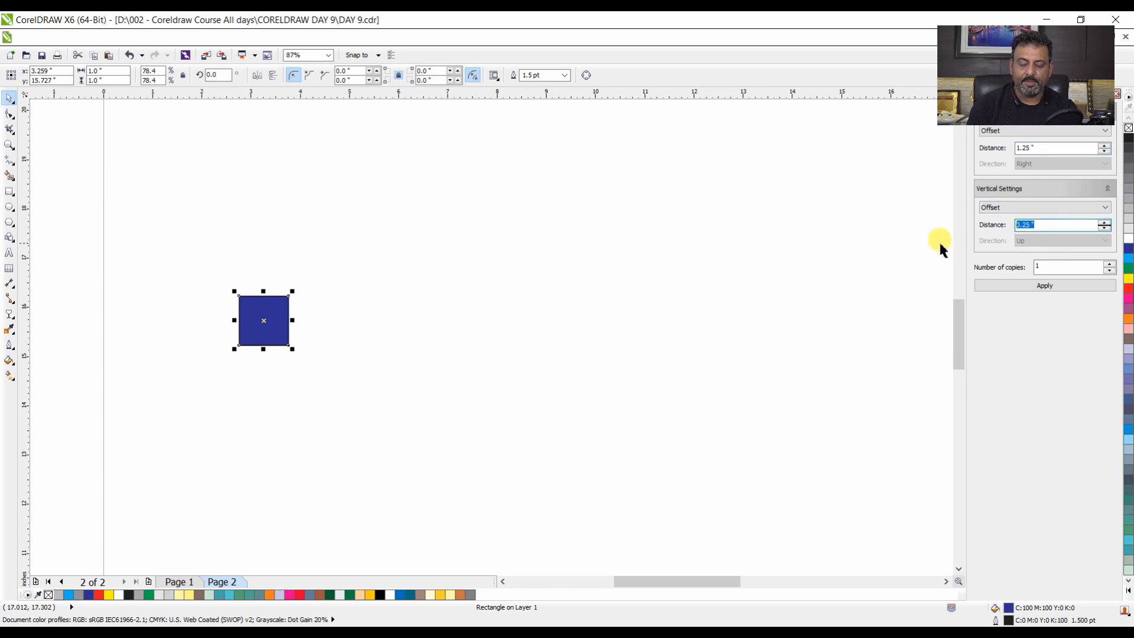
text(0)
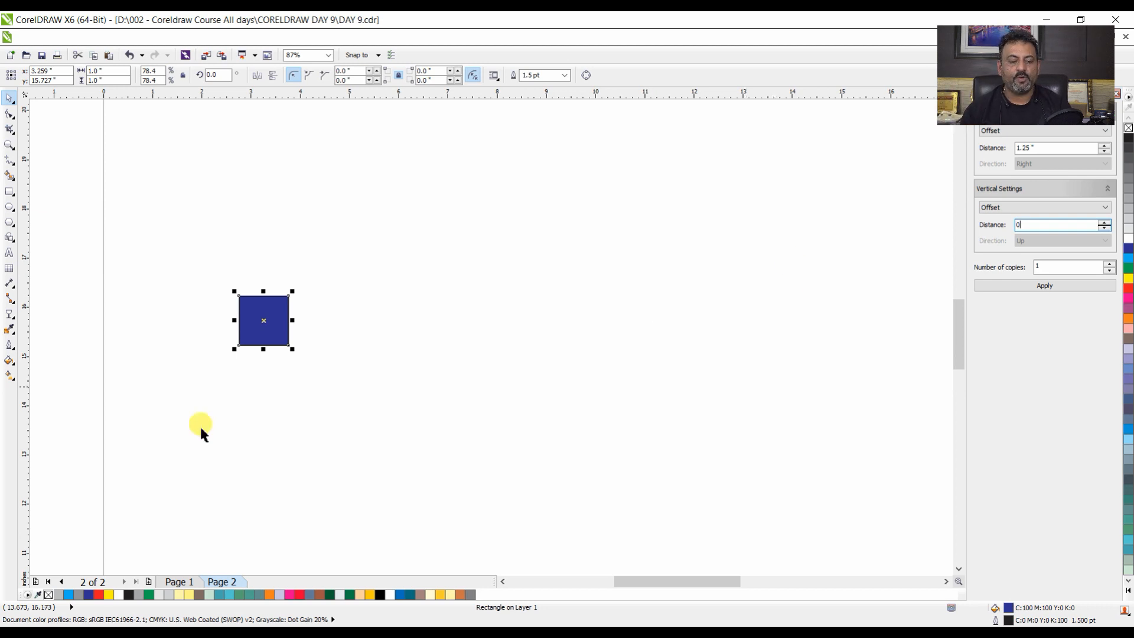
Apply the horizontal step and repeat seven times to make a row of eight blue squares.
click(1040, 286)
click(1039, 286)
click(1040, 287)
click(1039, 287)
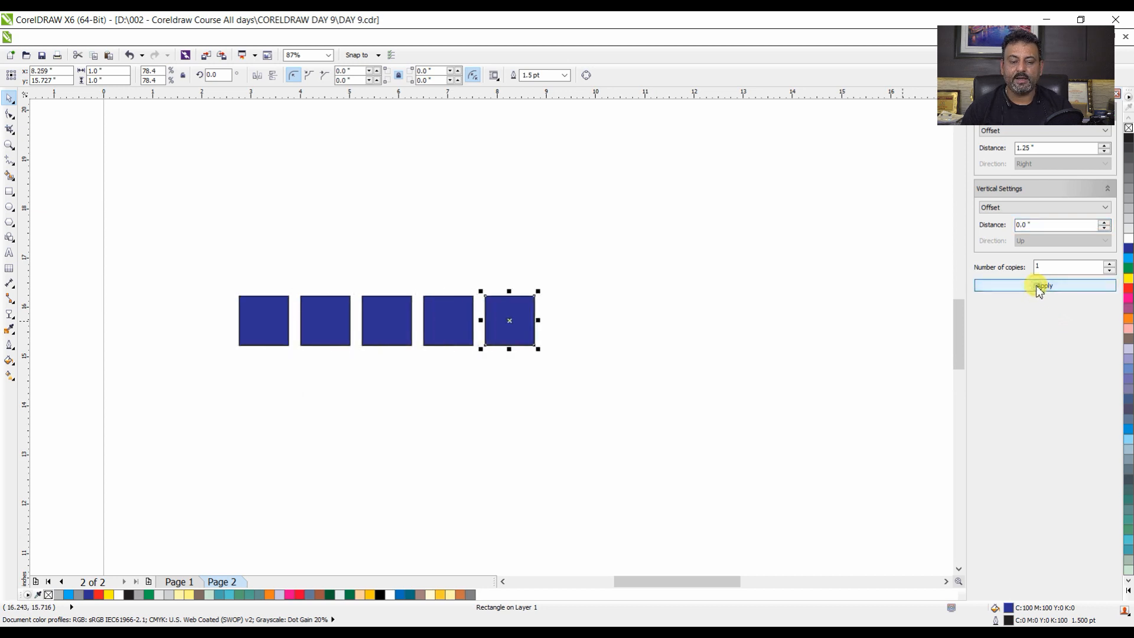
click(1040, 287)
click(1040, 286)
click(1040, 287)
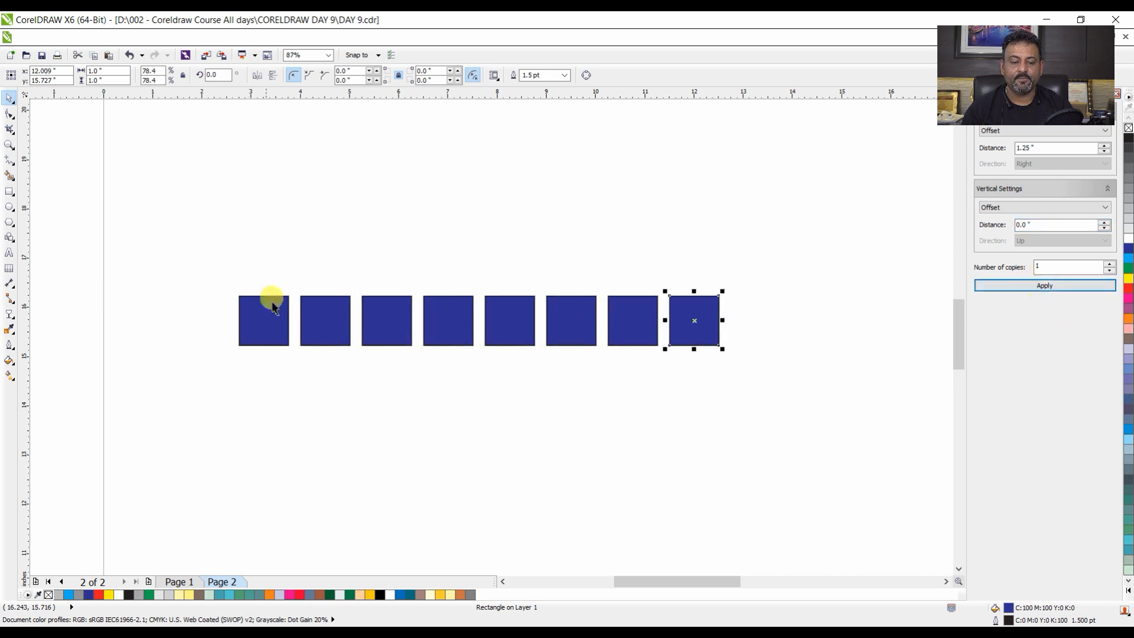
Move the row of squares to about x 8.41, y 18.40 inches and set the offsets to 0 horizontally and -1.25 inches vertically.
drag(194, 233, 742, 367)
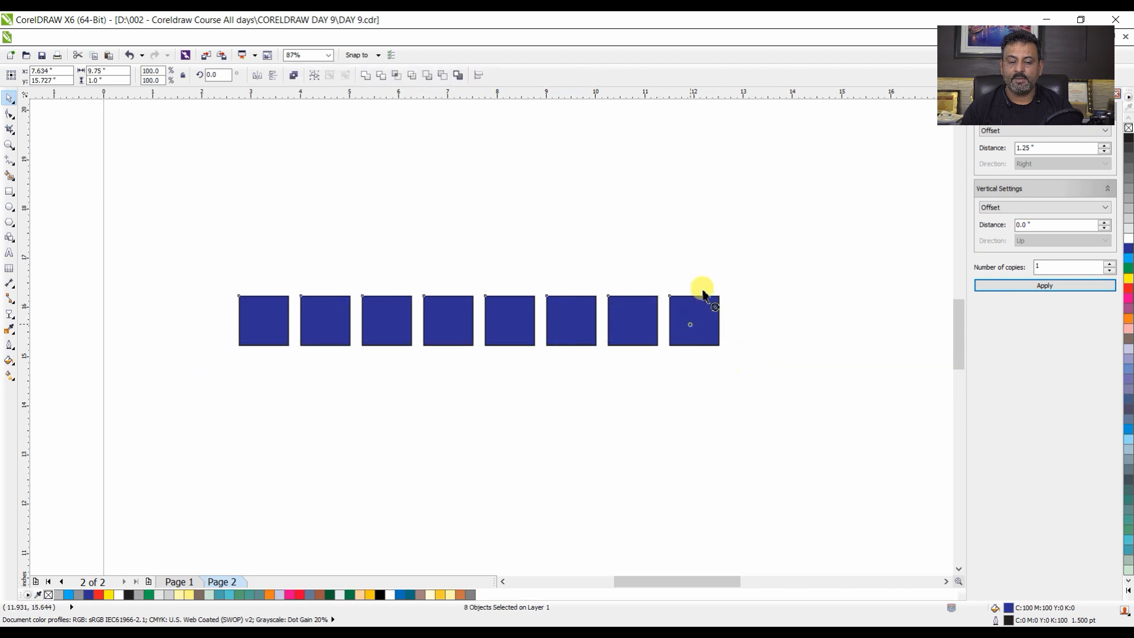
drag(703, 293, 740, 163)
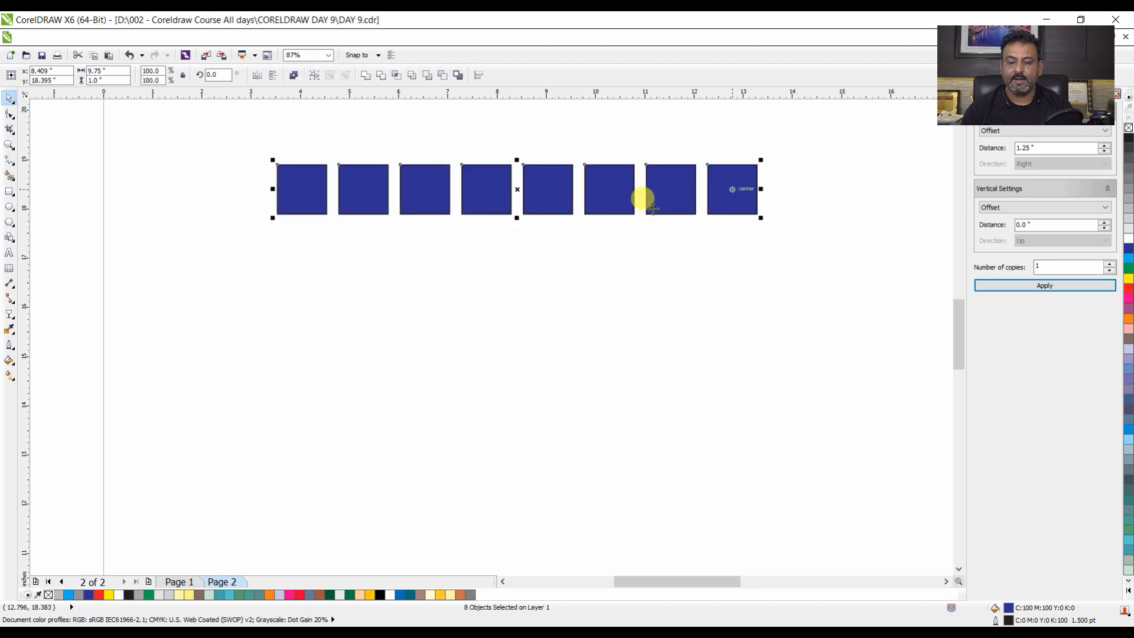
double_click(1047, 147)
text(0)
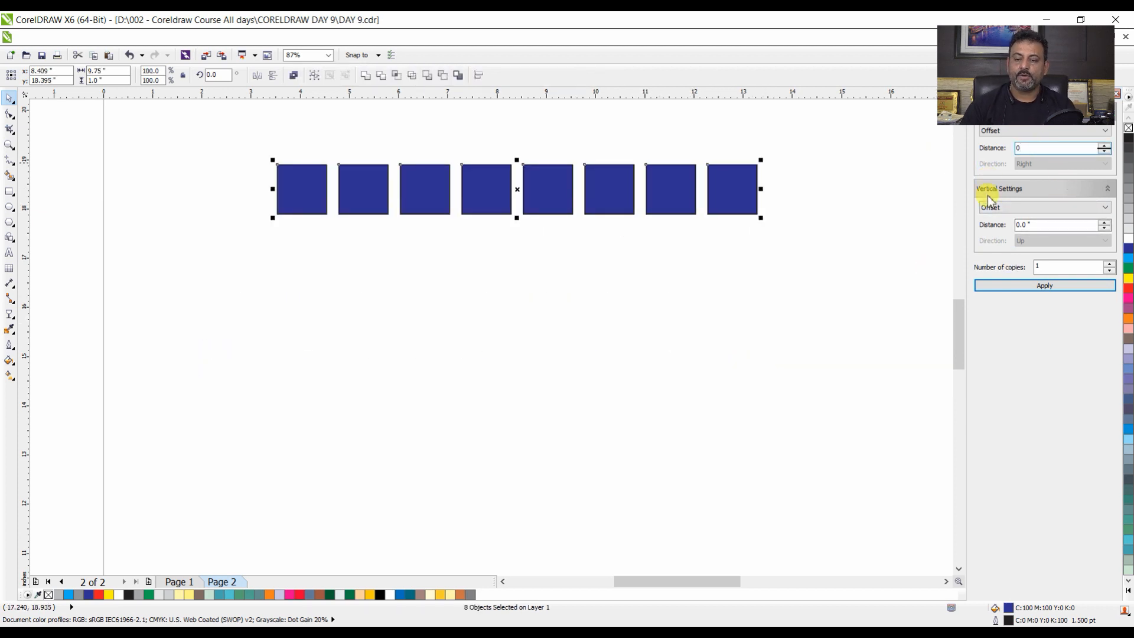
double_click(1043, 224)
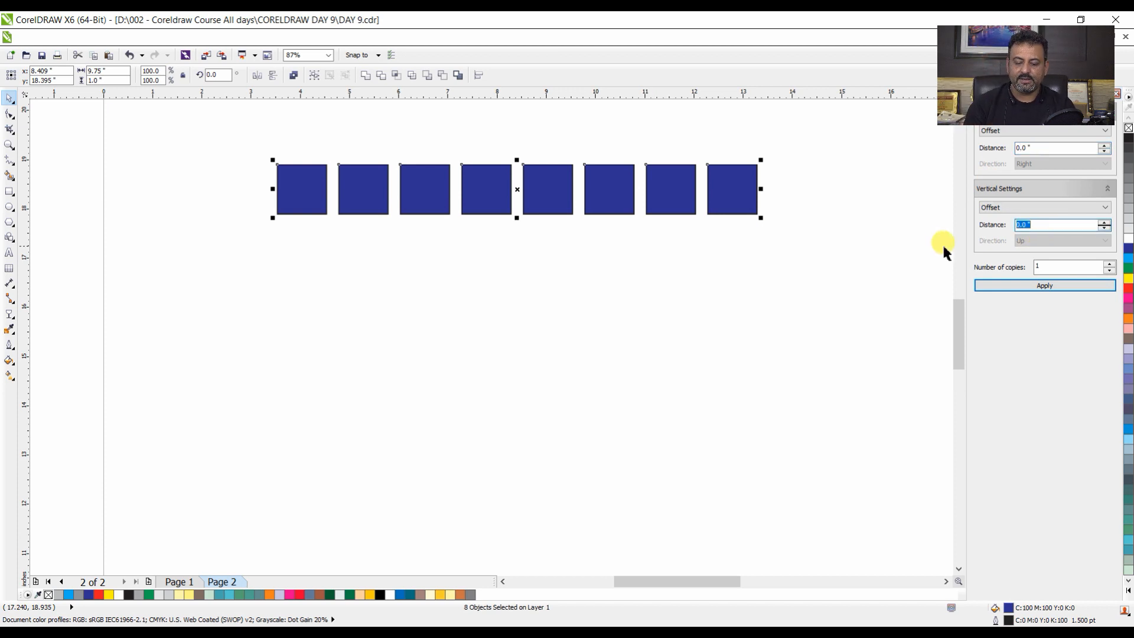
text(-1)
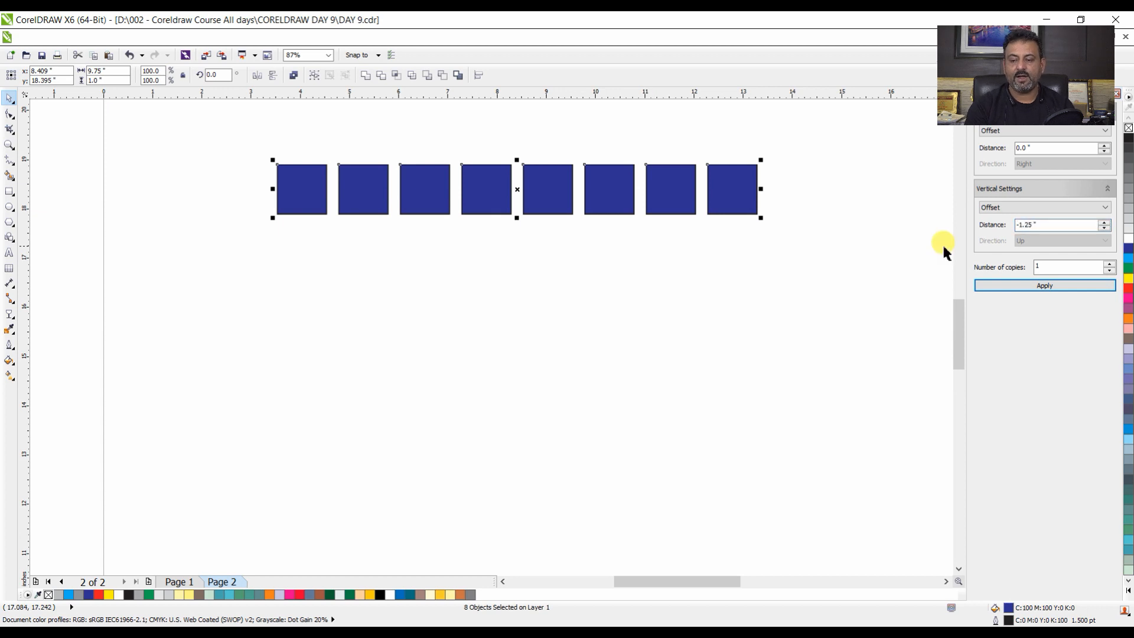
Apply the vertical step and repeat seven times to the row, making an eight-by-eight grid of squares.
click(1013, 289)
click(1012, 288)
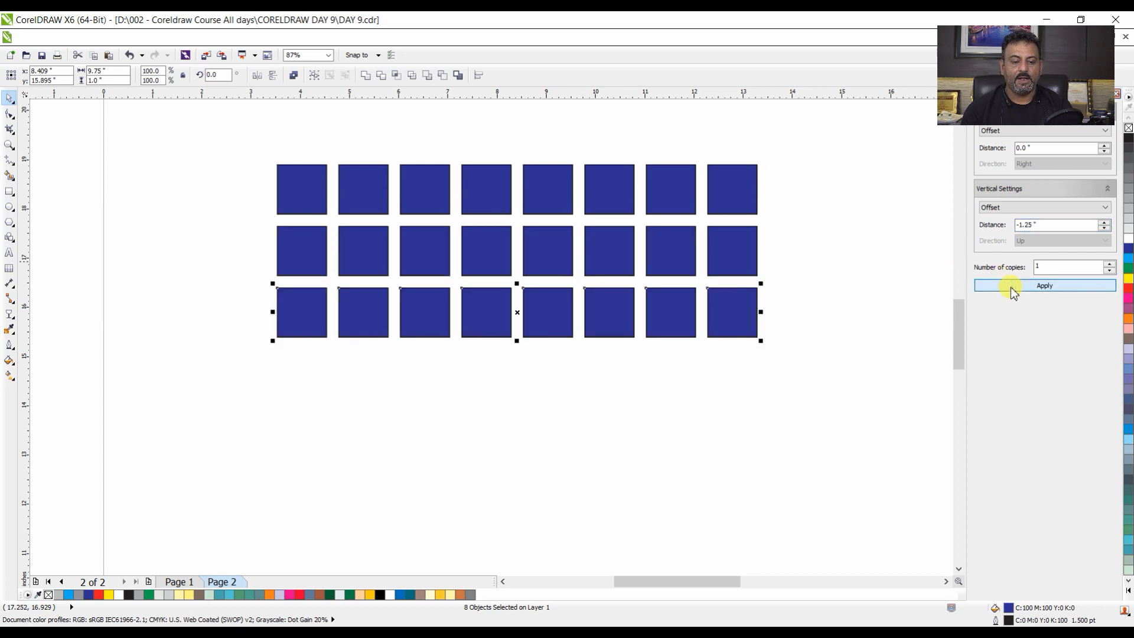
click(1013, 289)
click(1012, 289)
click(1013, 288)
click(1013, 288)
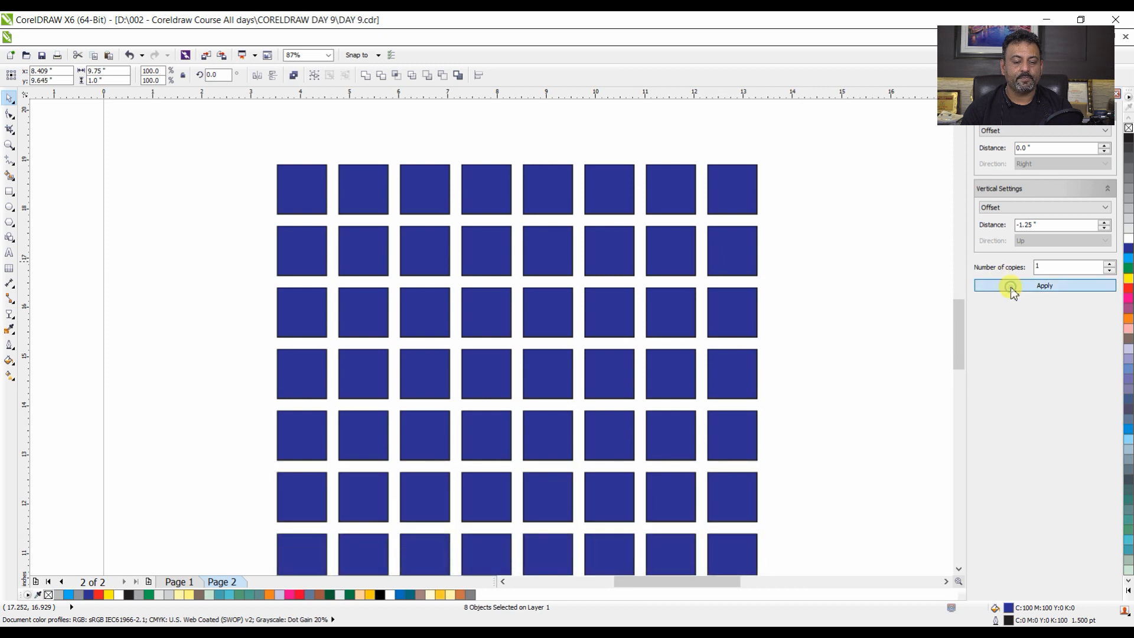
click(1012, 288)
Check the complete grid by selecting all its squares, and select the last square in the fourth row.
scroll(911, 274, down, 3)
key(F2)
mouse_move(620, 205)
mouse_down()
mouse_move(780, 324)
mouse_move(872, 462)
mouse_up()
click(792, 320)
drag(271, 122, 780, 545)
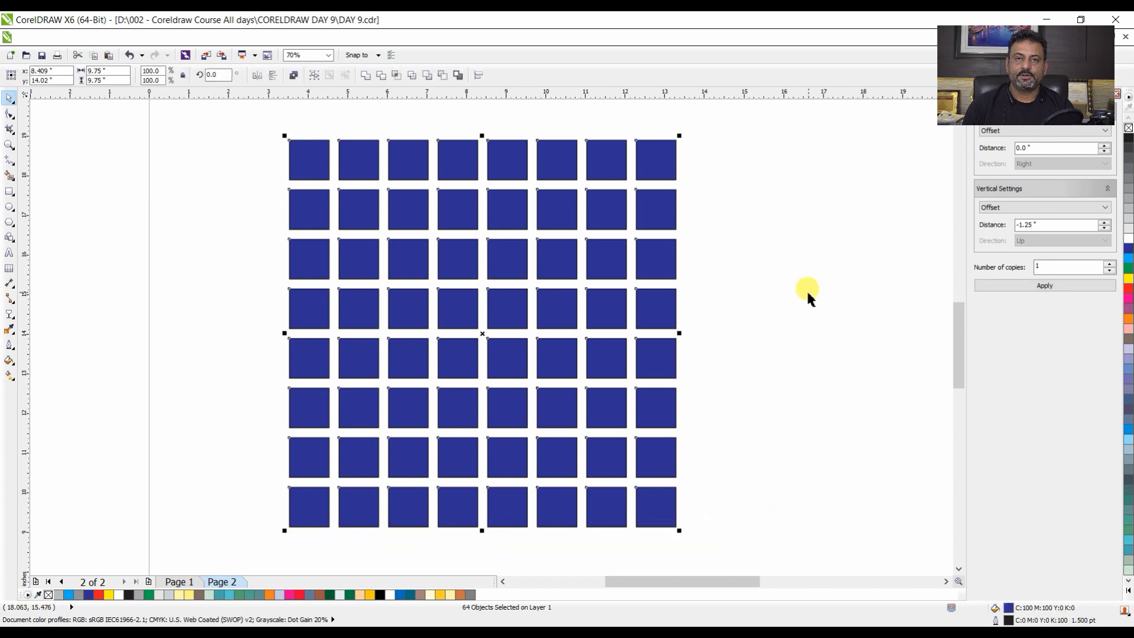
click(792, 292)
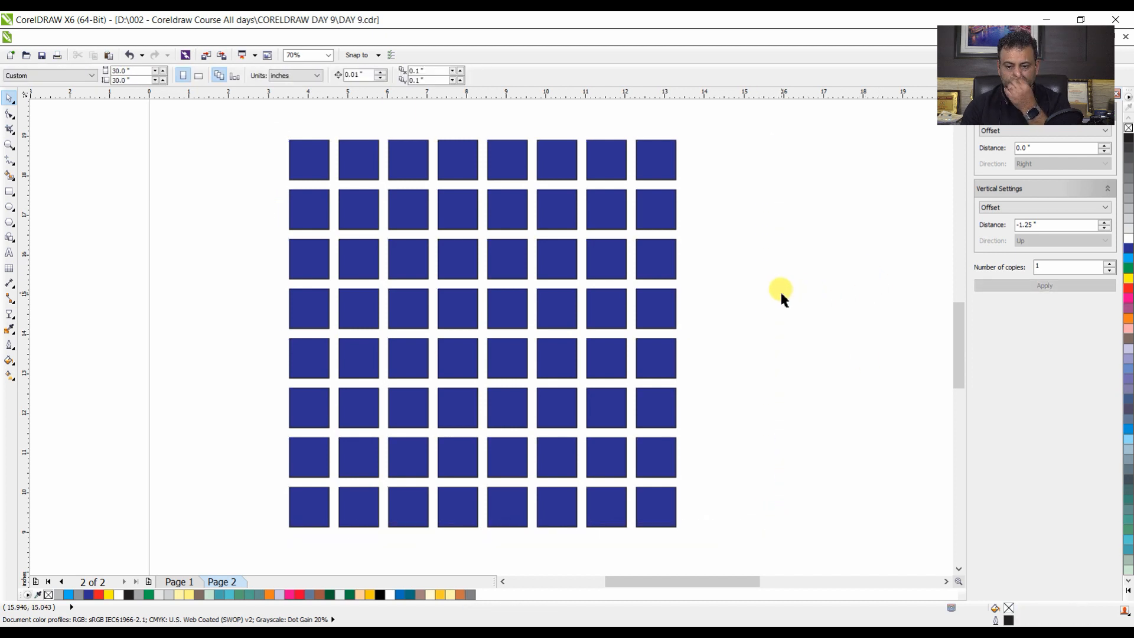
click(669, 317)
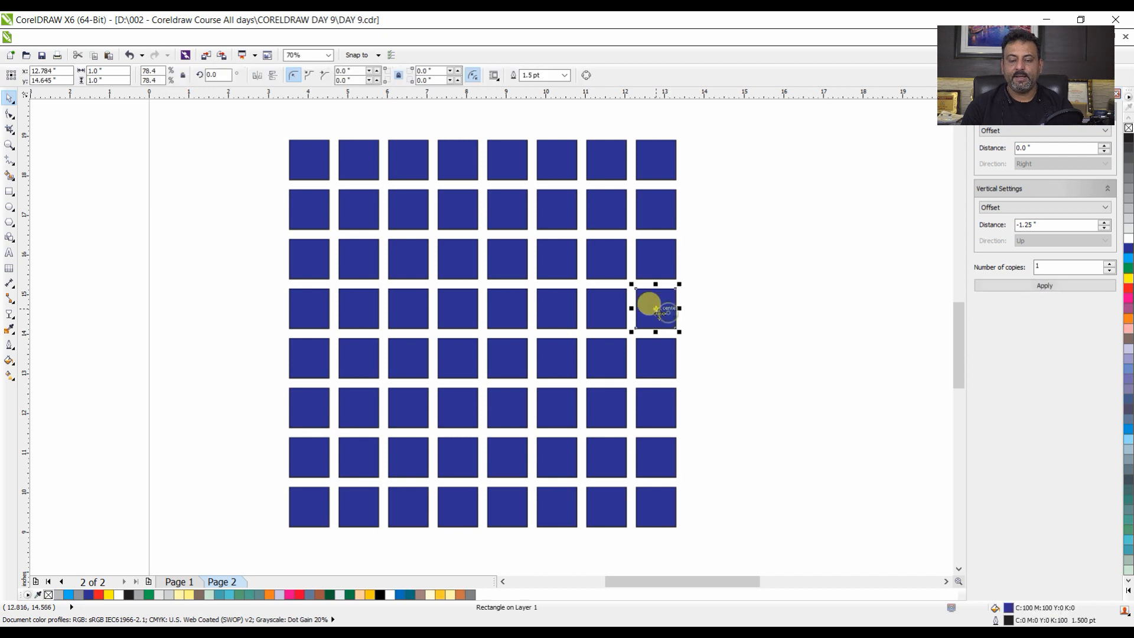
Undo the vertical repeats until one row of blue squares remains, and move that row to about x 9.38, y 13.46 inches.
key(ctrl+z)
key(ctrl+z)
key(ctrl+z)
key(ctrl+z)
key(ctrl+z)
key(ctrl+z)
key(ctrl+z)
key(ctrl+z)
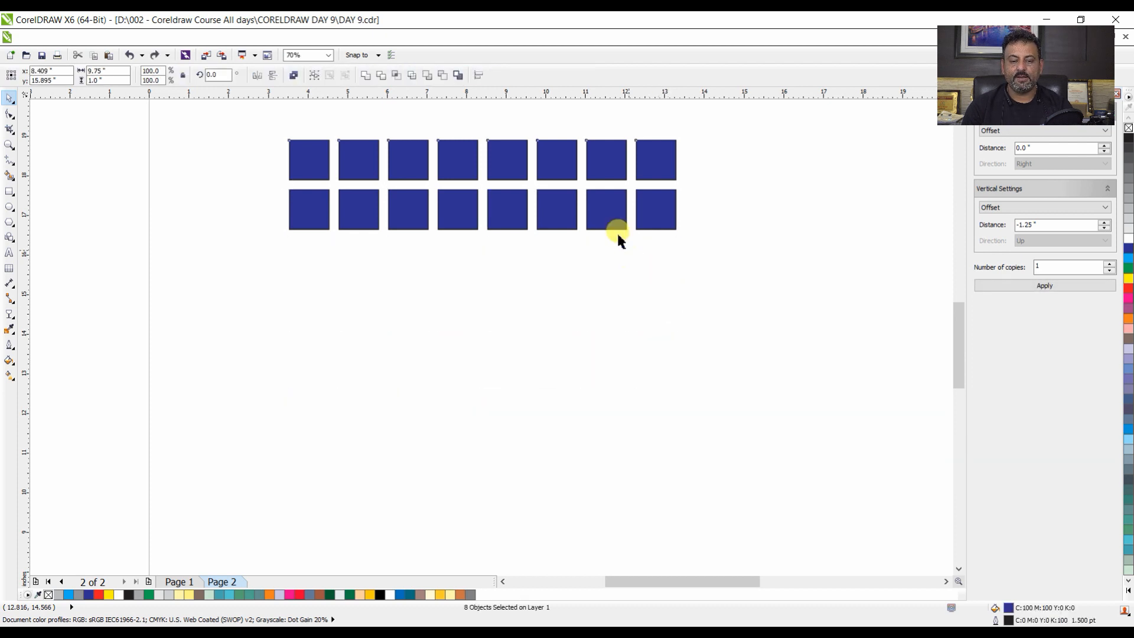
drag(531, 262, 601, 353)
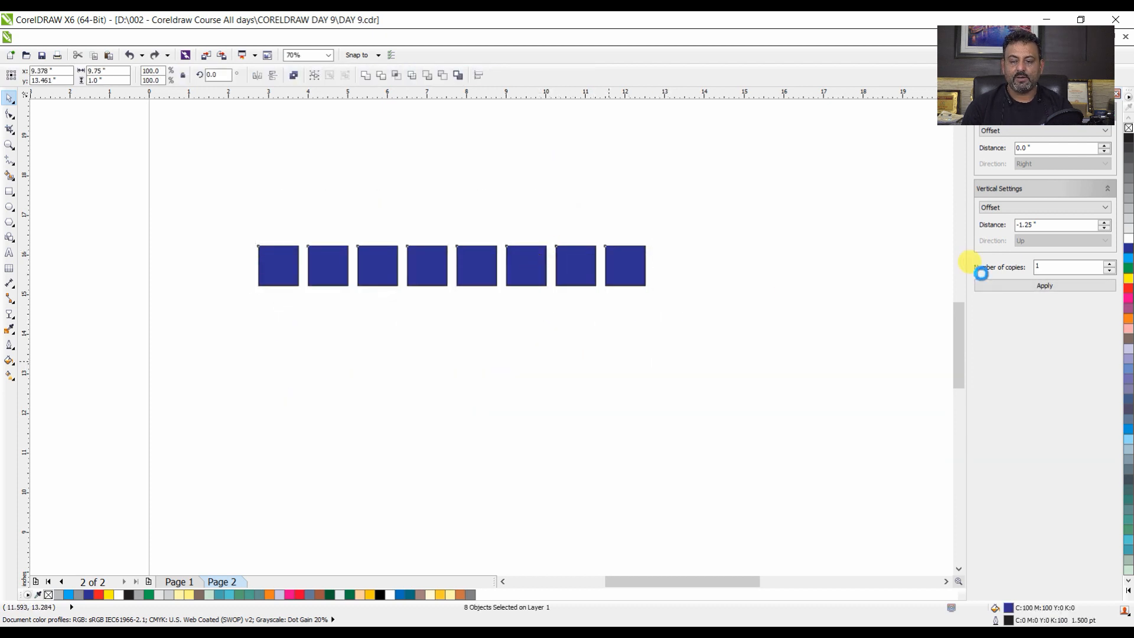
Add a red copy of the blue row below it and, with a vertical offset of 1.25 inches, a green copy above it.
click(1032, 285)
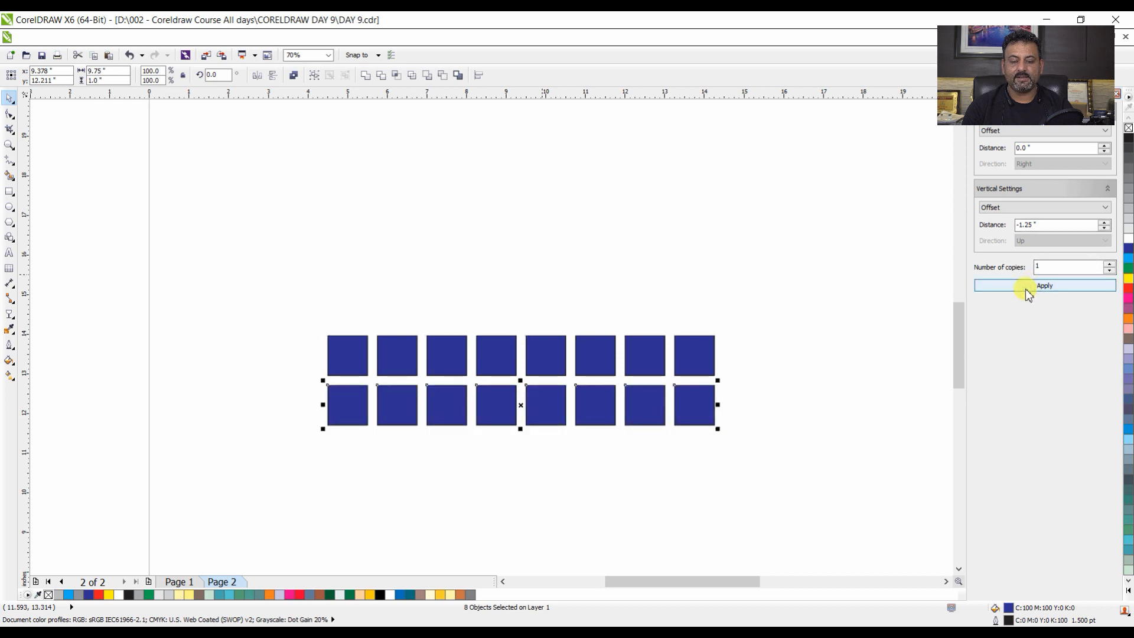
click(1128, 290)
drag(824, 263, 203, 401)
double_click(1045, 226)
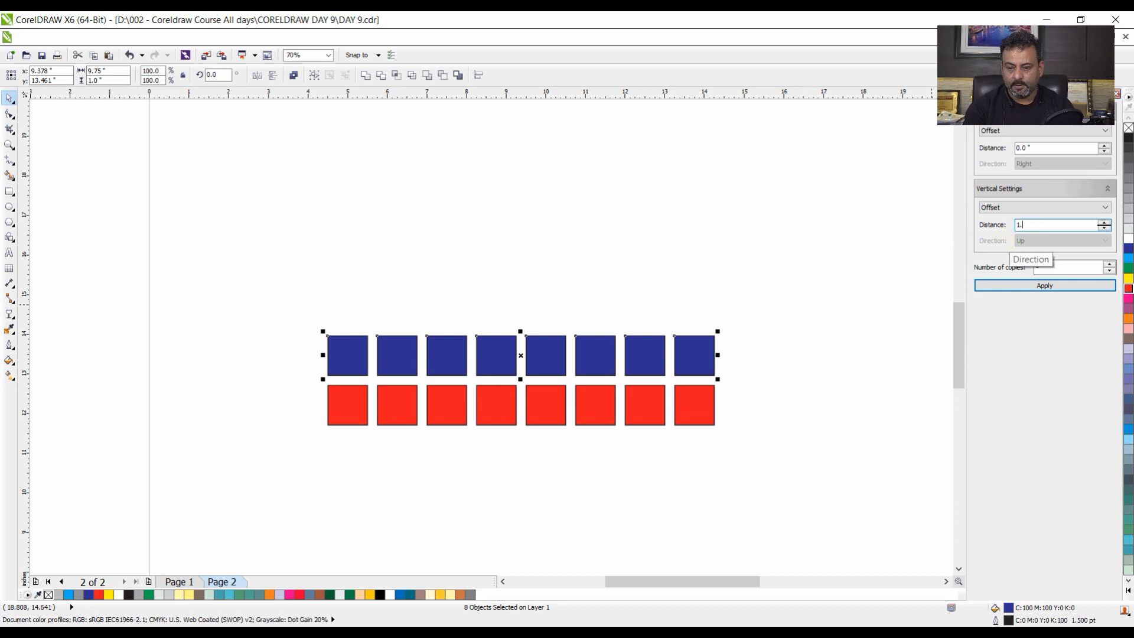
click(1031, 286)
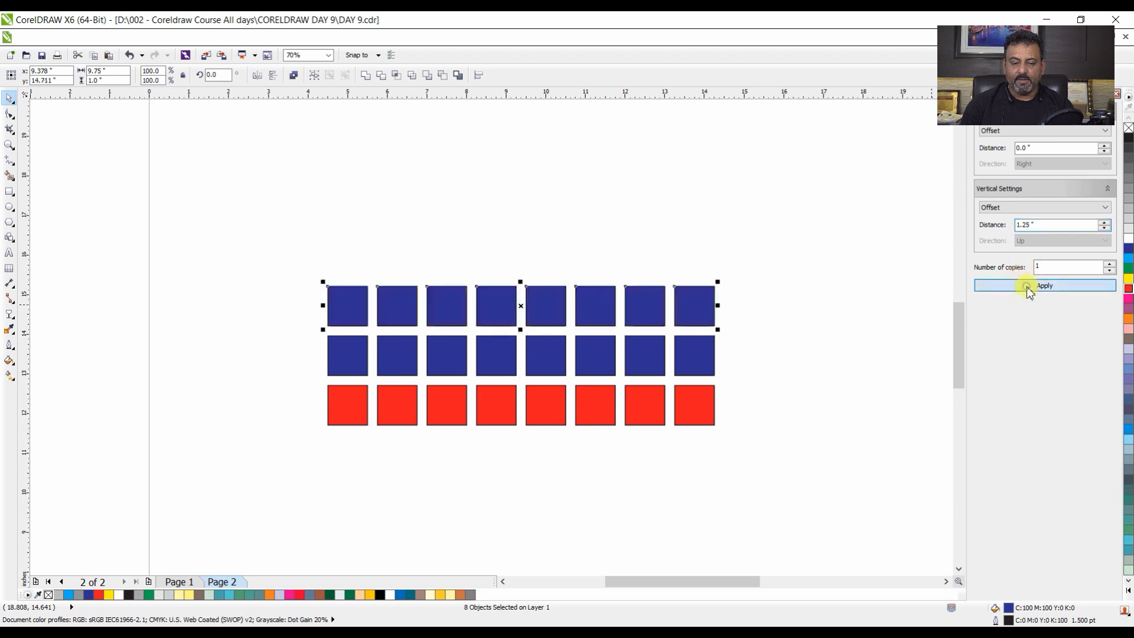
click(1129, 269)
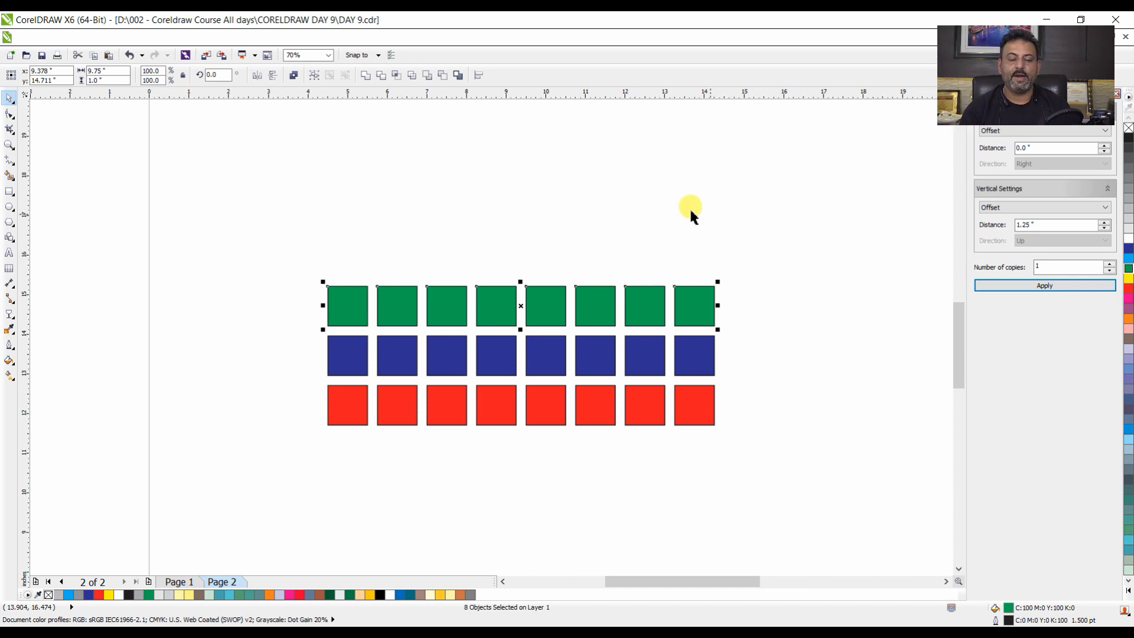
Remove the outlines from all three rows of squares and delete the squares.
click(229, 254)
drag(265, 240, 758, 455)
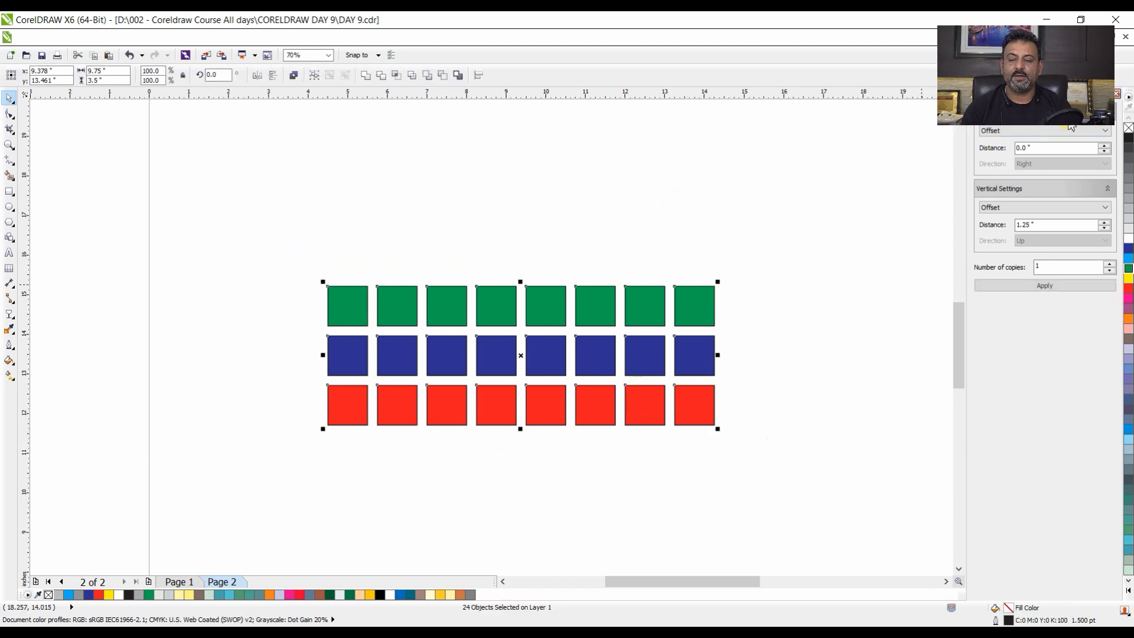
right_click(1128, 129)
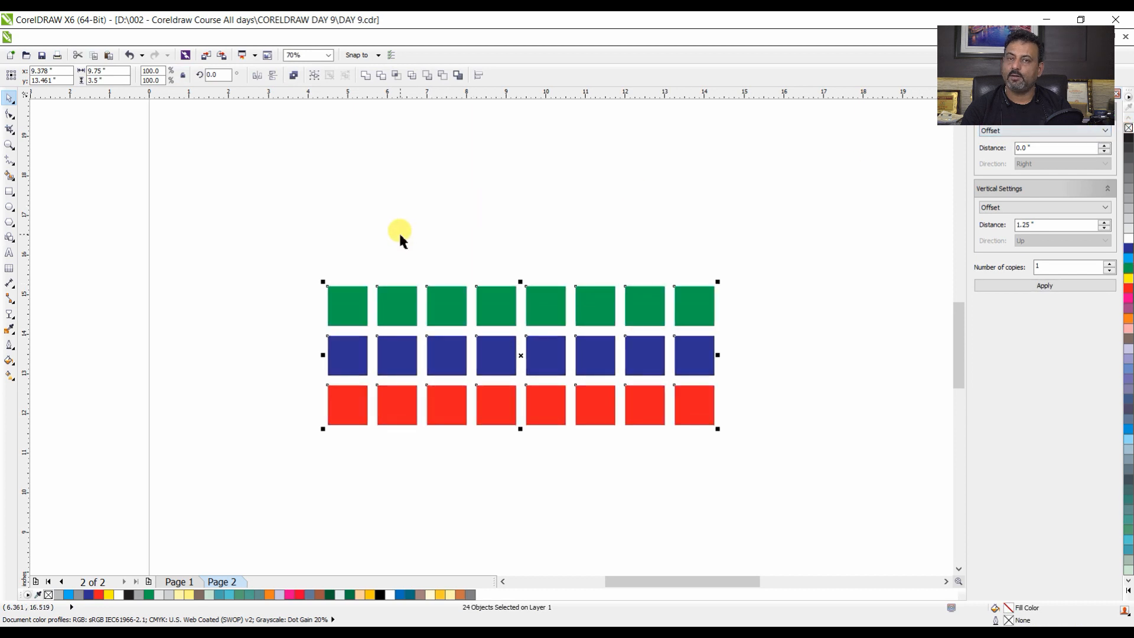
key(Delete)
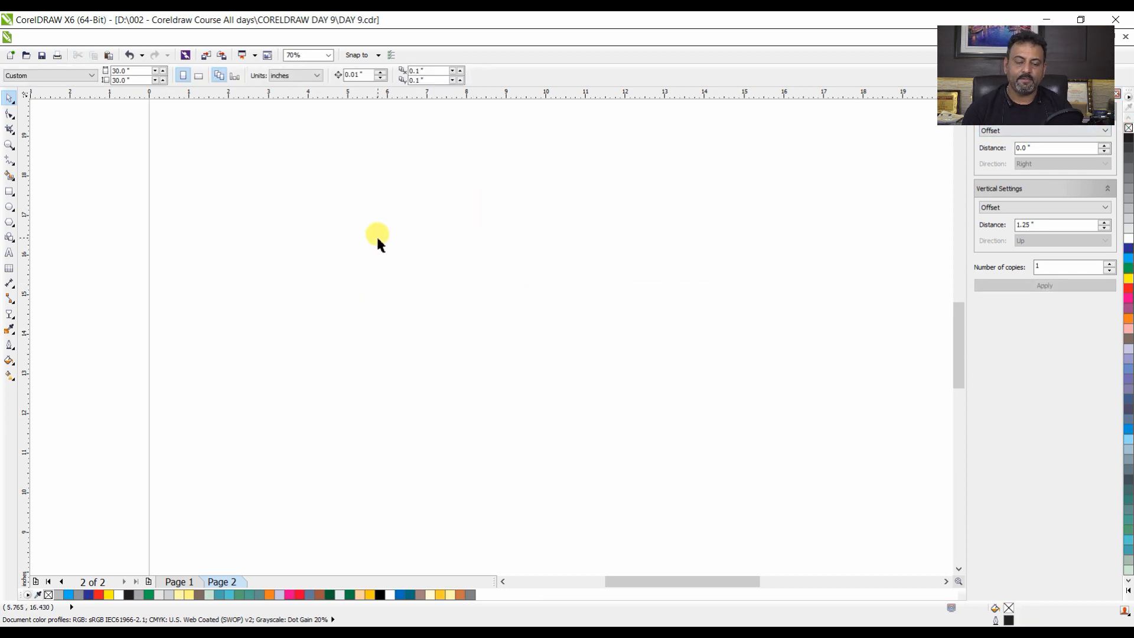
Draw a pentagon about 2.75 by 2.21 inches at about x 2.32, y 15.44 inches.
click(378, 237)
click(10, 223)
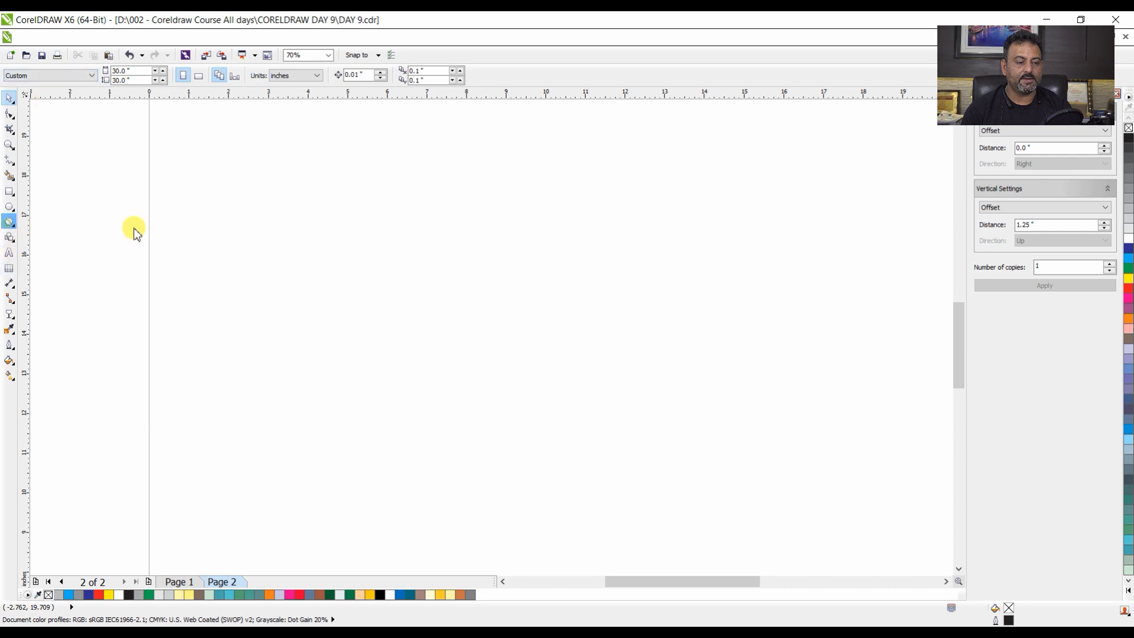
drag(182, 228, 299, 324)
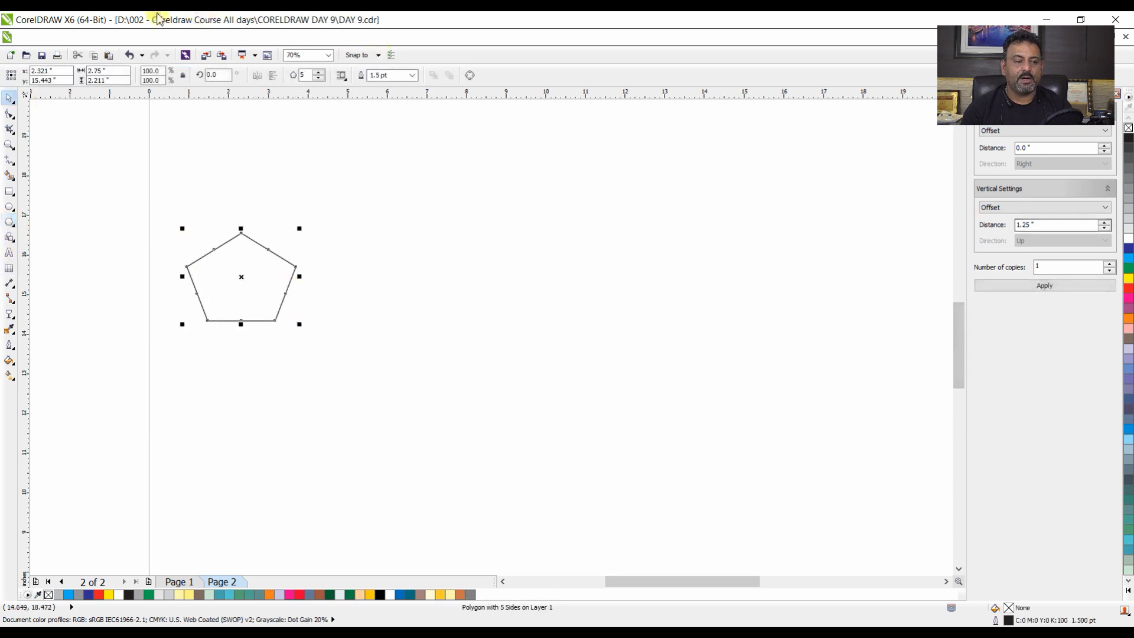
click(57, 37)
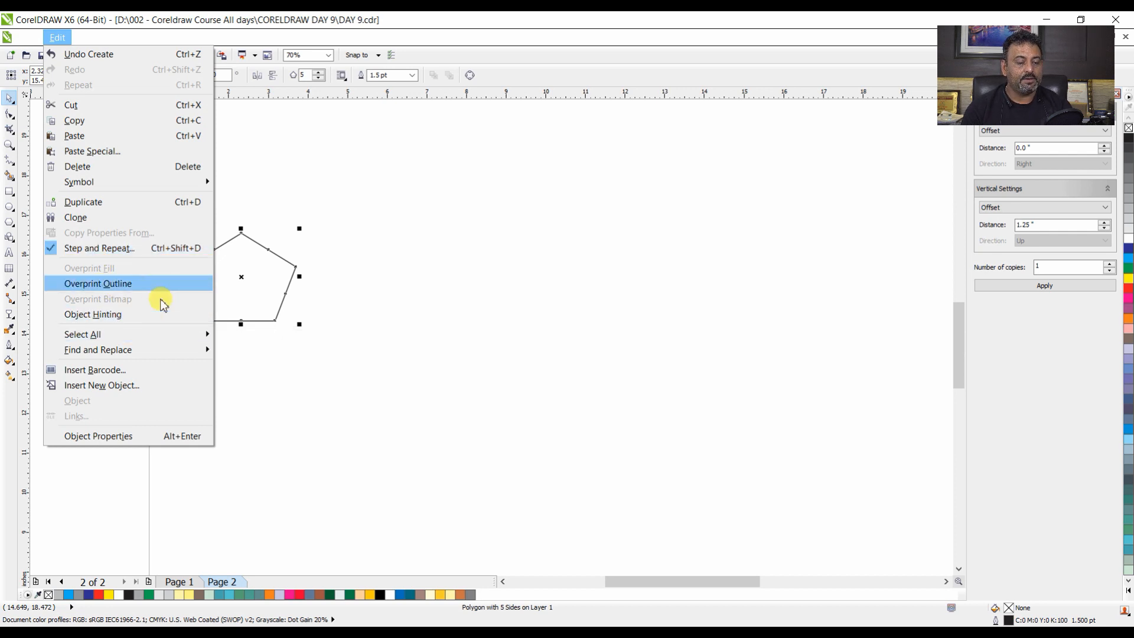
mouse_move(148, 336)
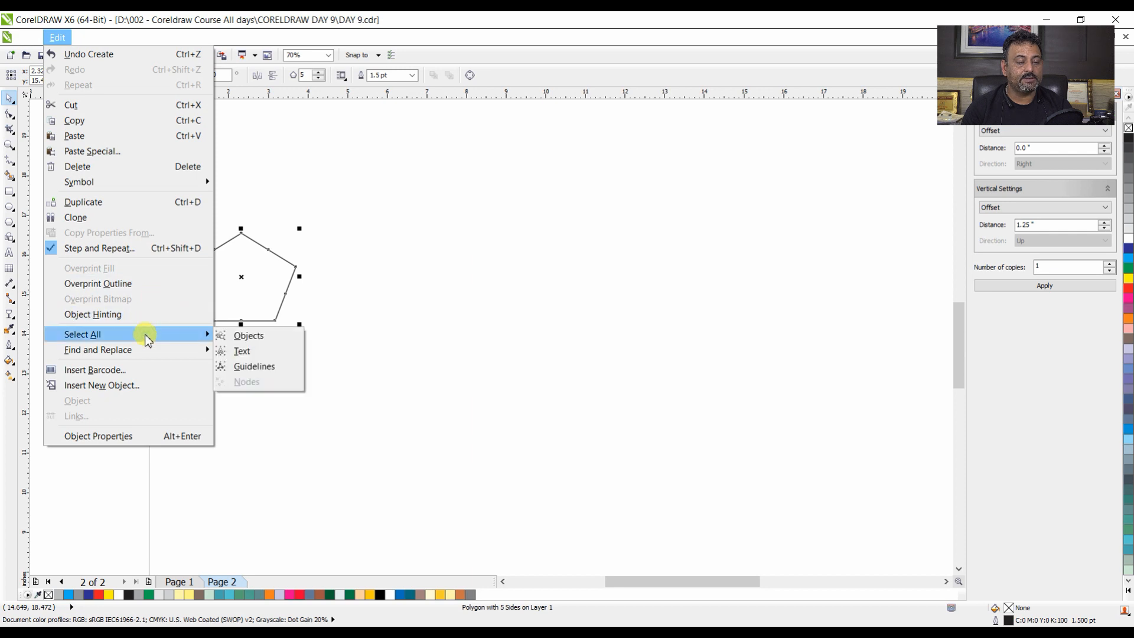
click(287, 213)
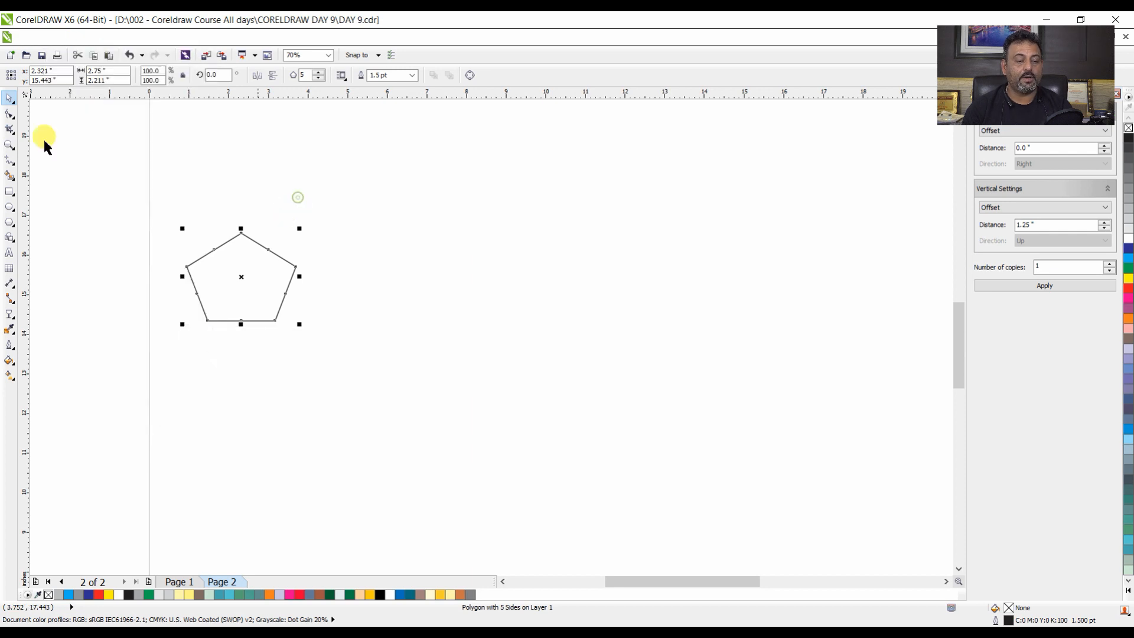
Stretch the pentagon to about 2.88 inches tall and scatter eight copies of it across the page.
key(space)
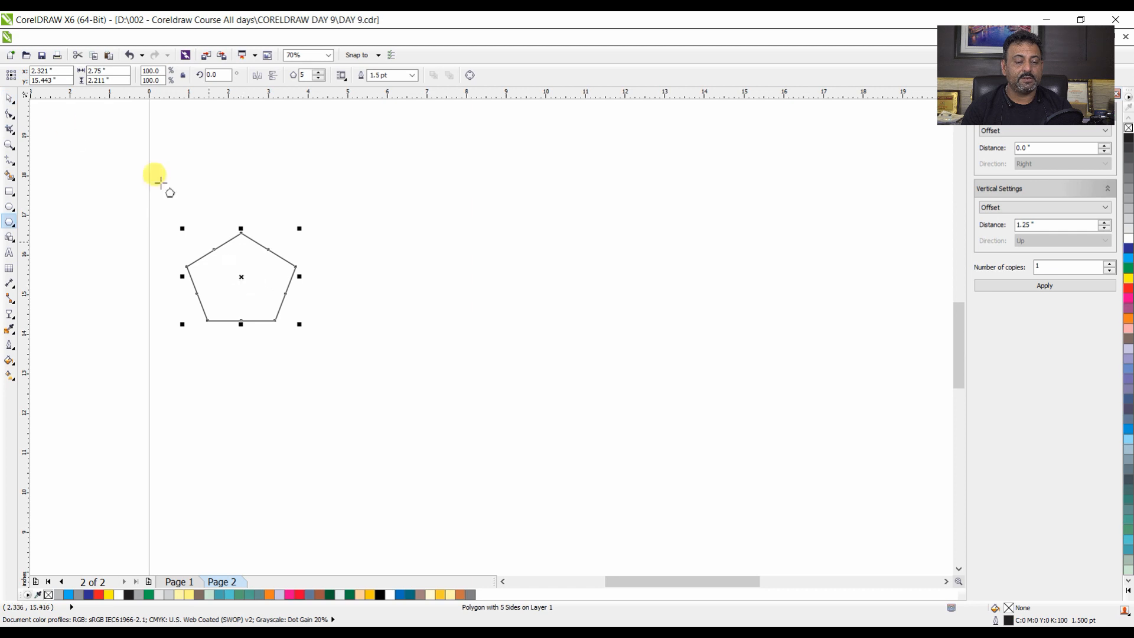
click(11, 100)
drag(241, 228, 704, 307)
key(space)
right_click(339, 255)
right_click(387, 304)
right_click(262, 347)
right_click(434, 375)
right_click(552, 331)
right_click(585, 244)
right_click(704, 307)
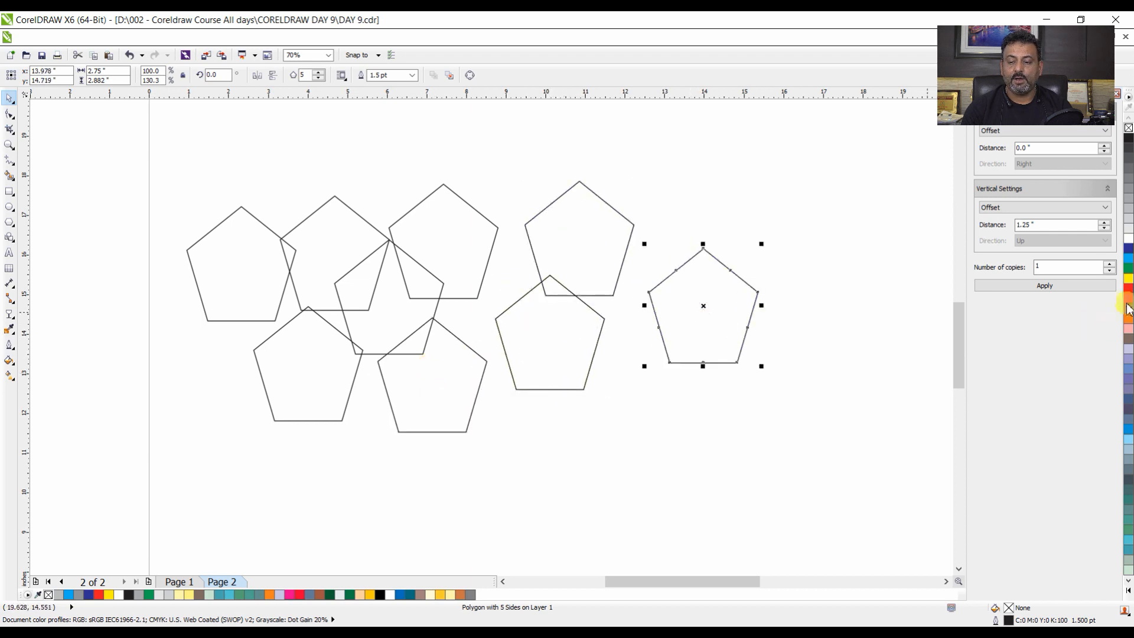
Fill the two rightmost pentagons red one at a time, and select all objects to fill every pentagon red.
click(1129, 293)
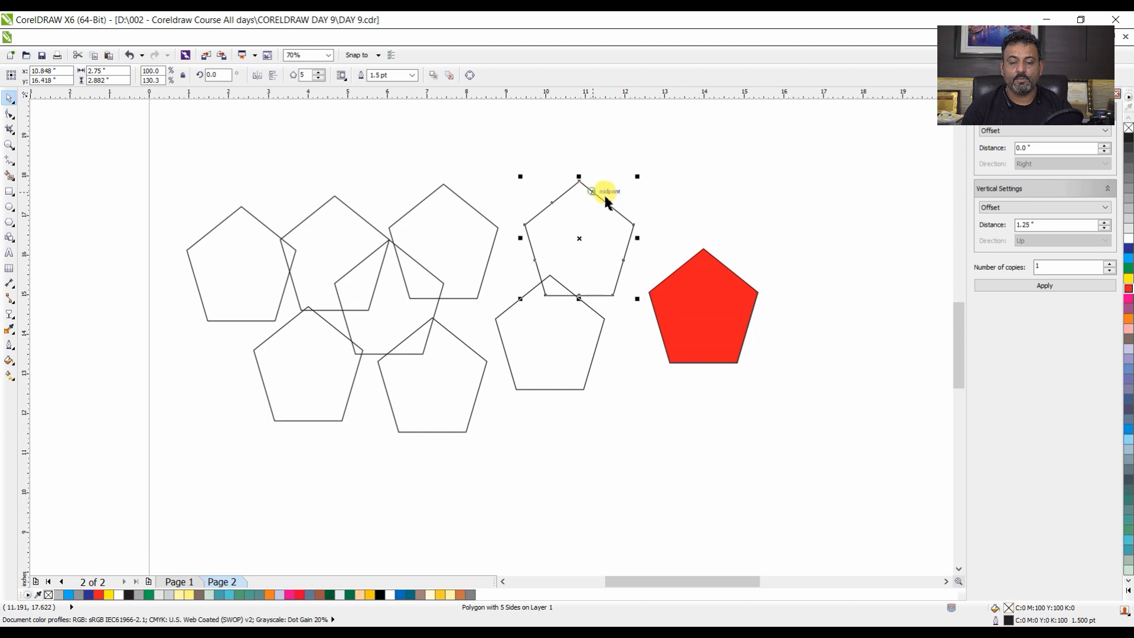
click(1129, 290)
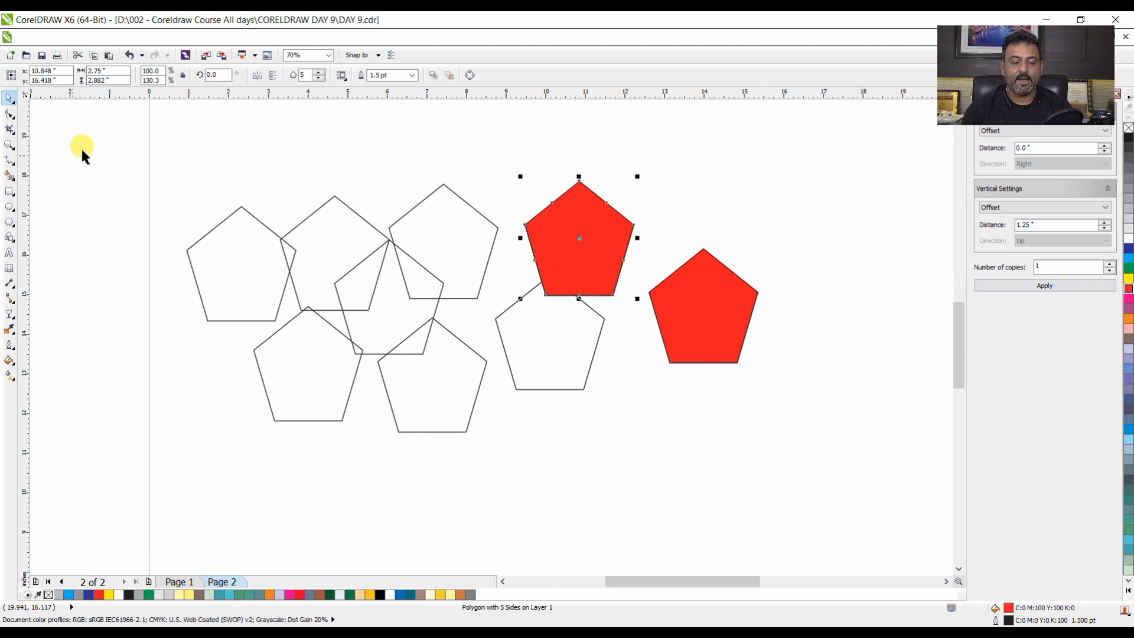
key(ctrl+a)
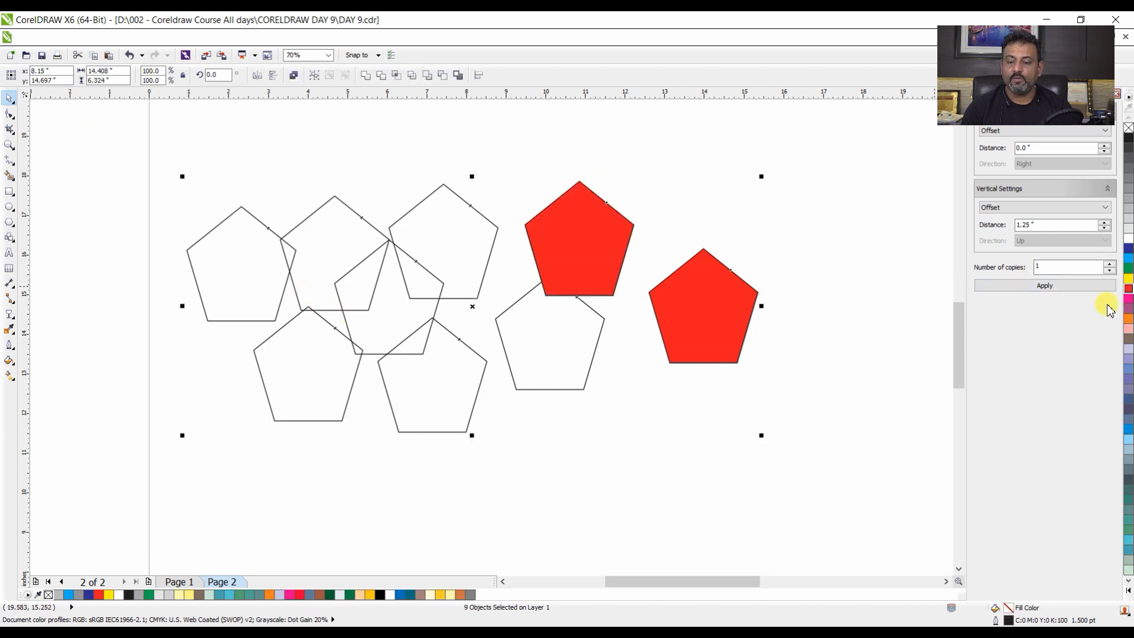
click(1129, 290)
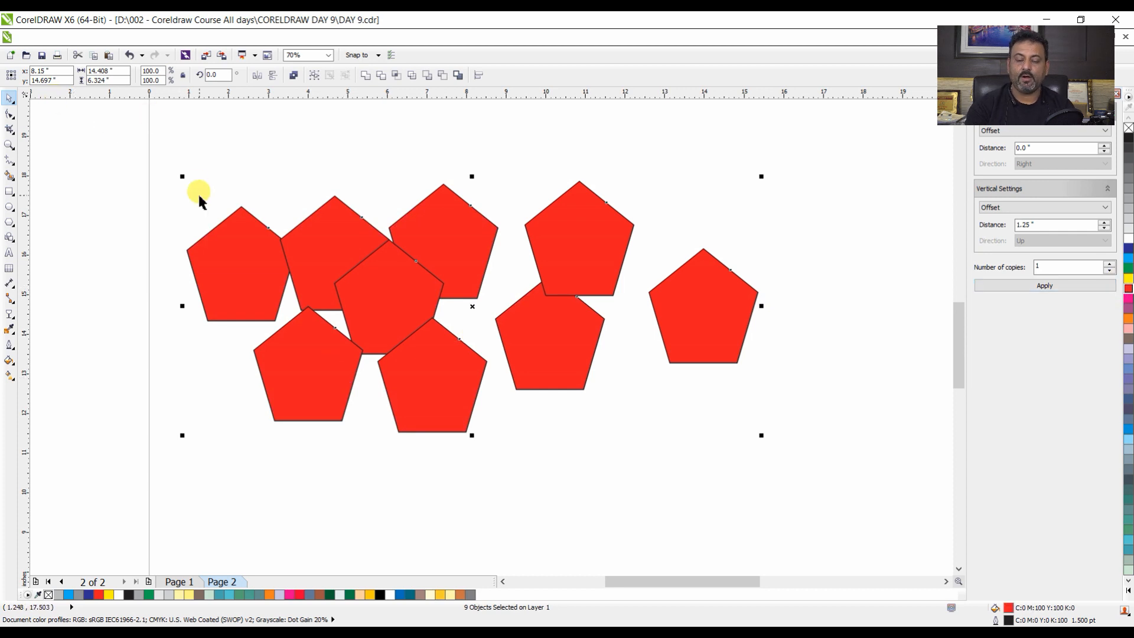
Delete all the pentagons and draw a red-filled ellipse about 2.56 by 2.85 inches at about x 4.36, y 15.38 inches.
key(Delete)
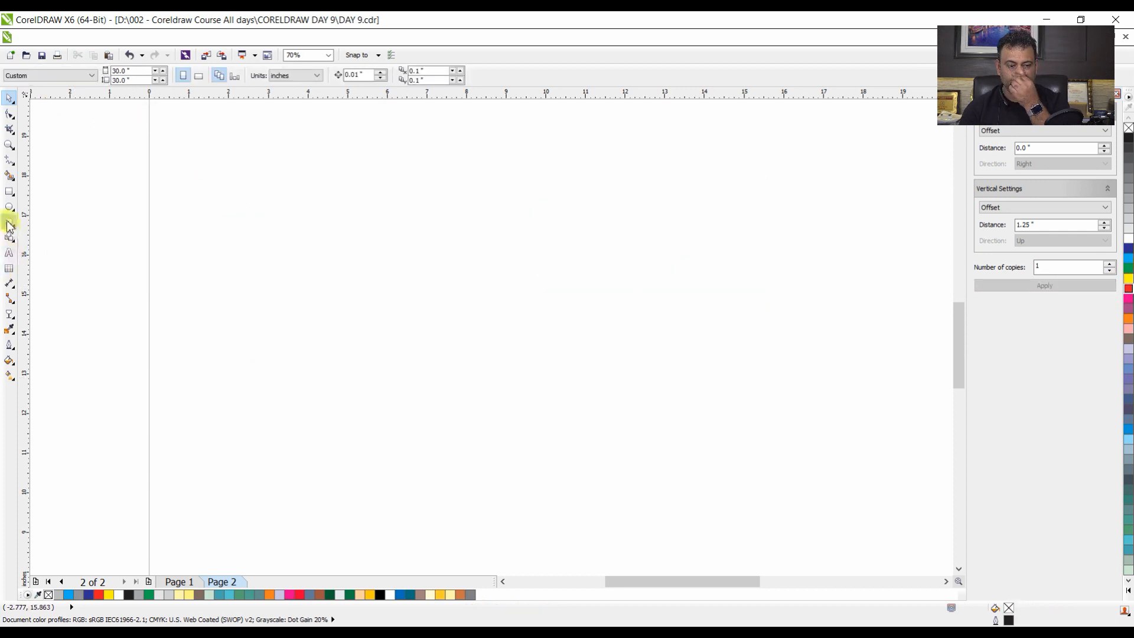
click(9, 207)
drag(267, 218, 377, 339)
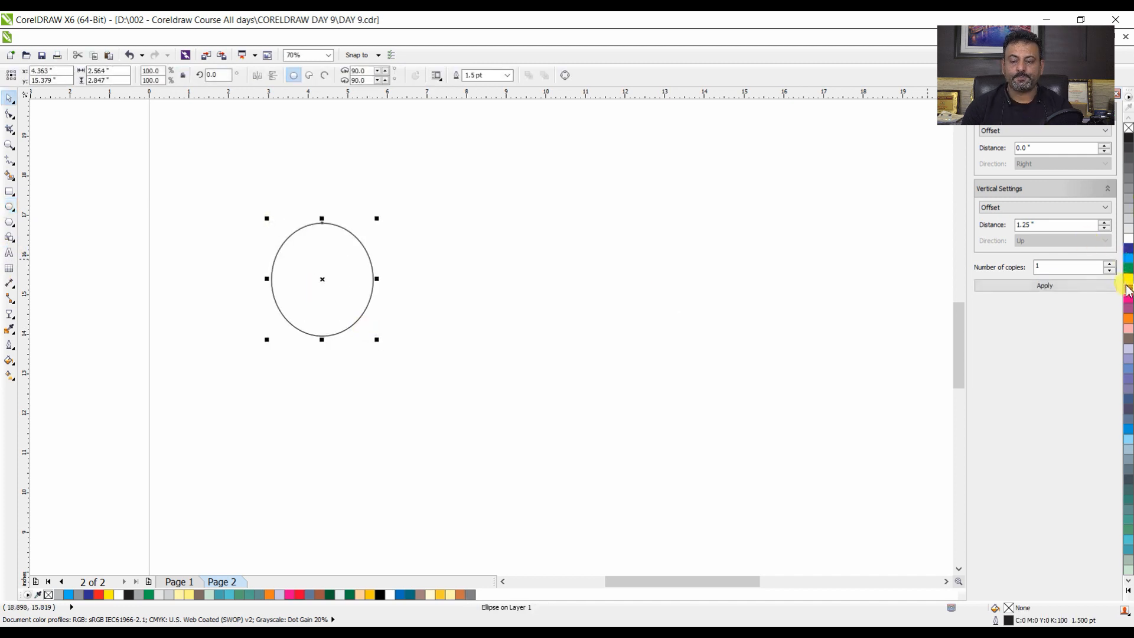
click(1128, 289)
click(57, 37)
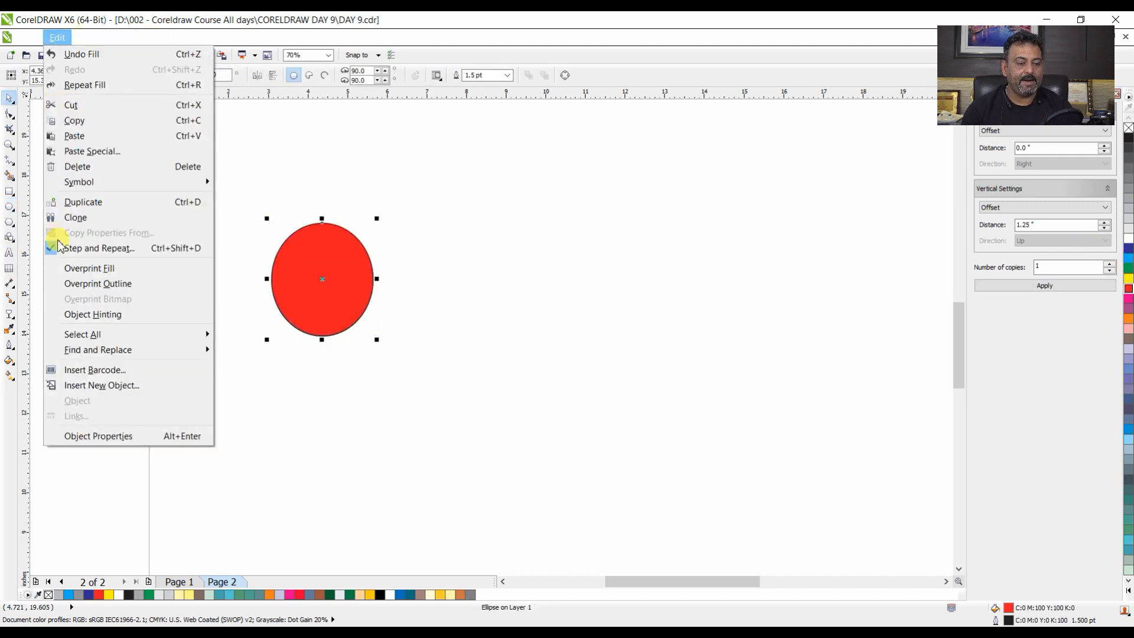
mouse_move(139, 331)
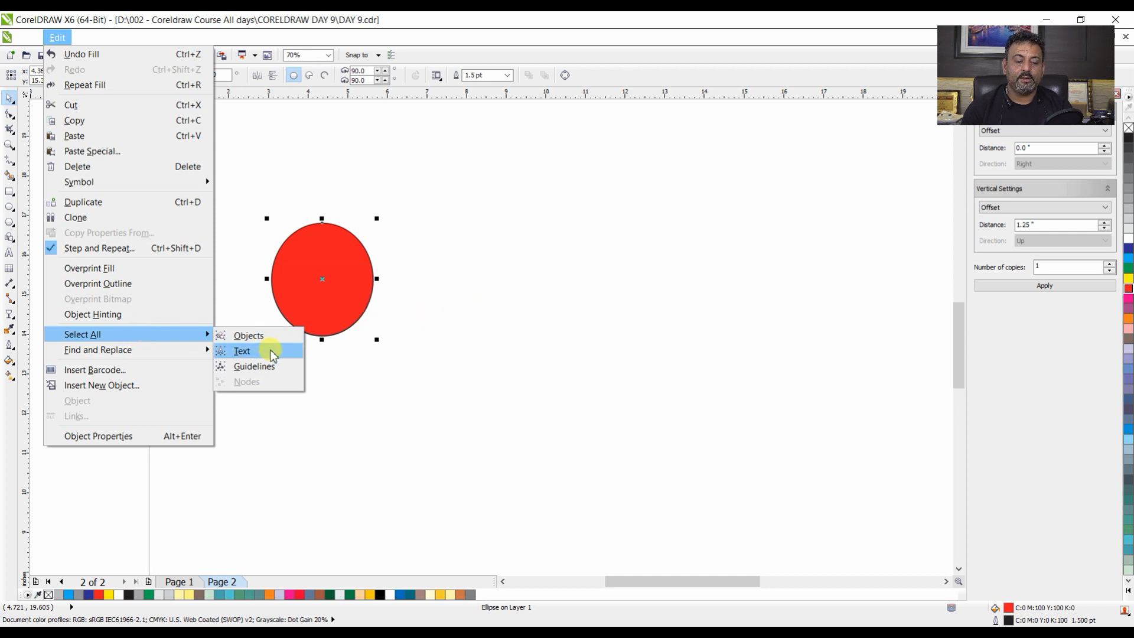
click(278, 182)
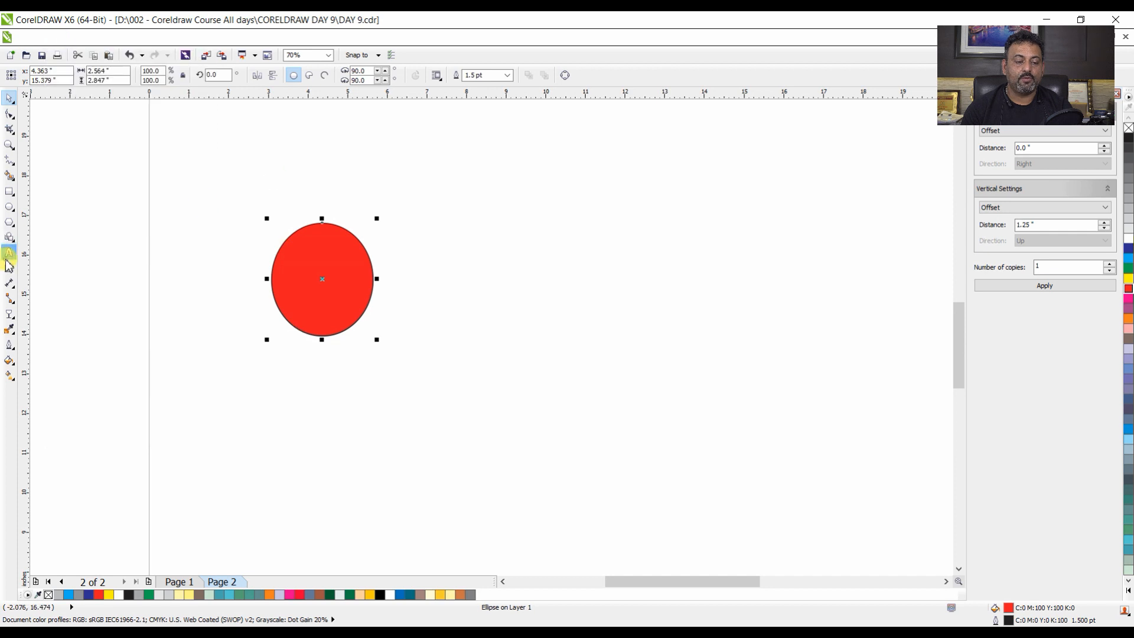
Add the artistic text "k j h kdhkdjf hkjfh ff" beside the red ellipse.
click(9, 255)
click(491, 247)
text(k j h kdhkdjf hkjfh ff)
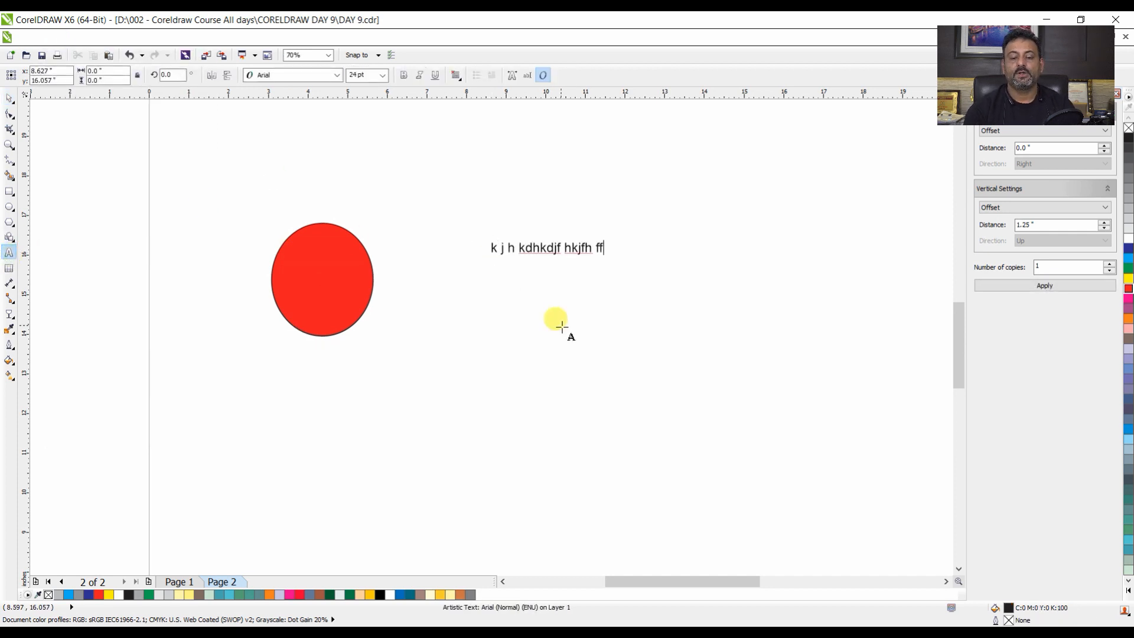
key(Escape)
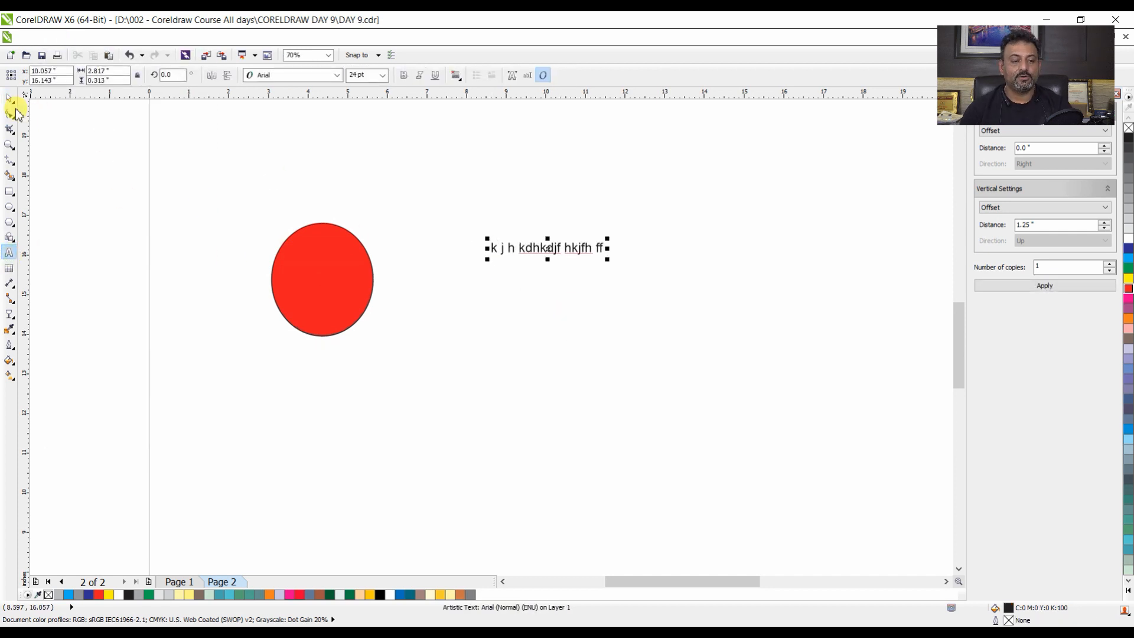
Place five copies of the text line at scattered positions around the page.
click(9, 98)
click(97, 167)
click(185, 213)
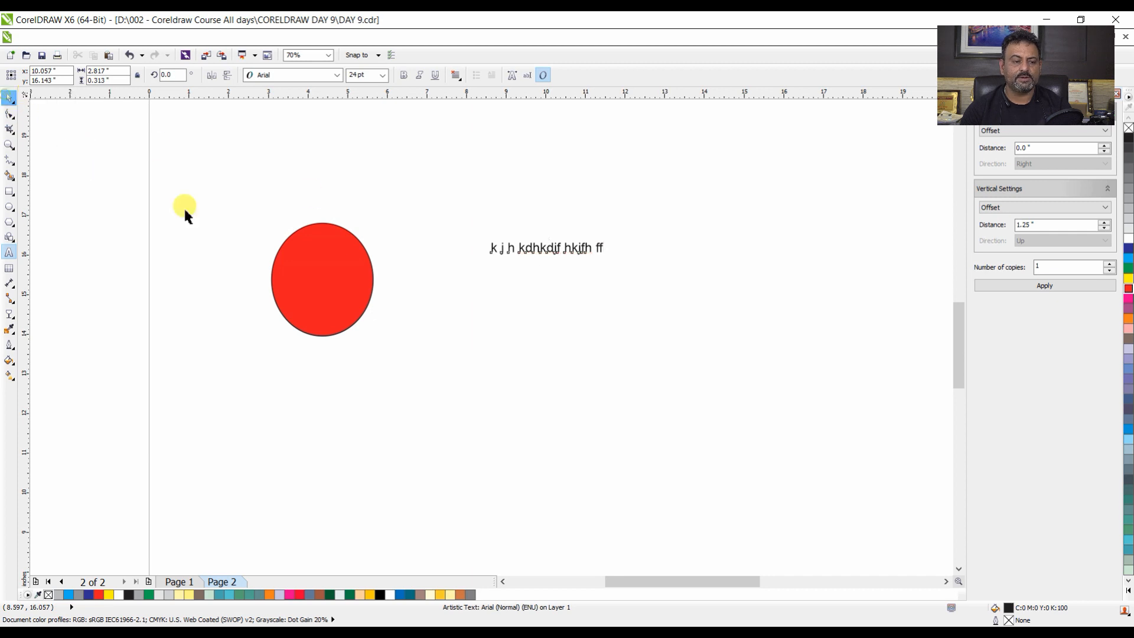
drag(519, 247, 630, 410)
right_click(387, 186)
right_click(673, 197)
right_click(670, 305)
right_click(472, 337)
right_click(631, 410)
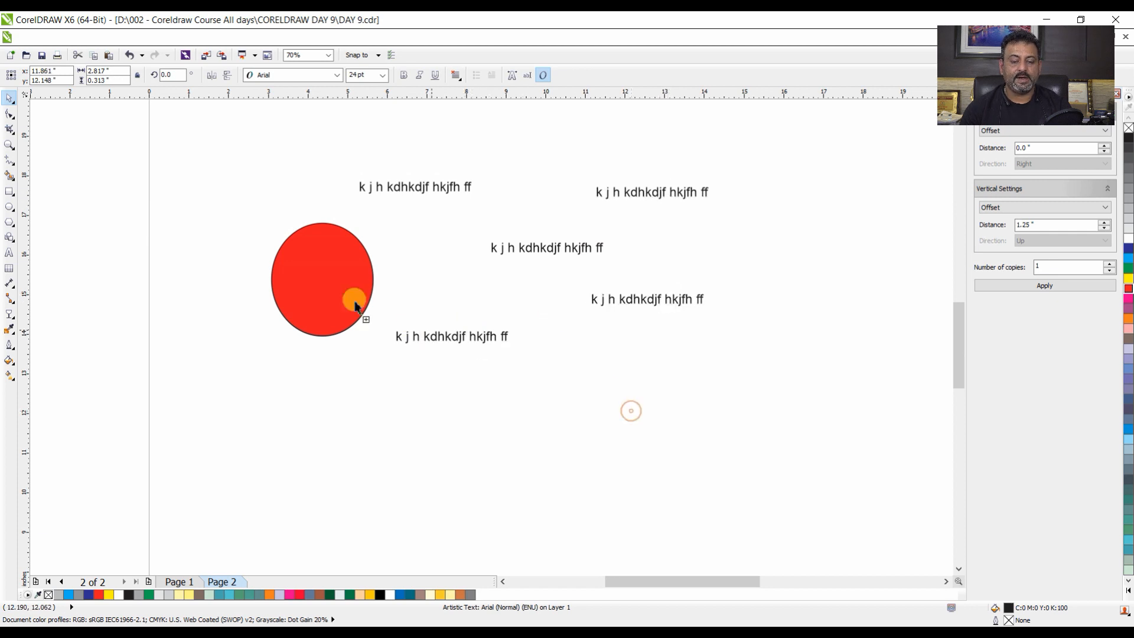
Place four copies of the red ellipse among the text lines and clear the selection.
drag(330, 278, 734, 260)
right_click(506, 270)
right_click(734, 260)
drag(734, 259, 429, 448)
right_click(668, 408)
right_click(430, 448)
click(249, 205)
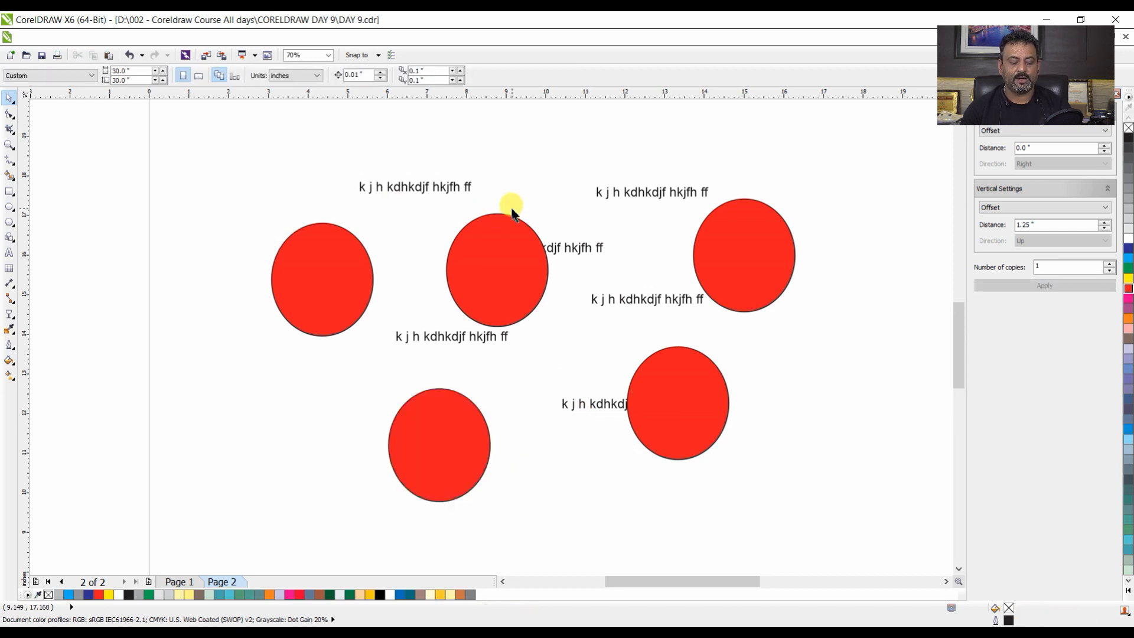
Select all text on the page at once and fill it green, followed by blue.
click(58, 37)
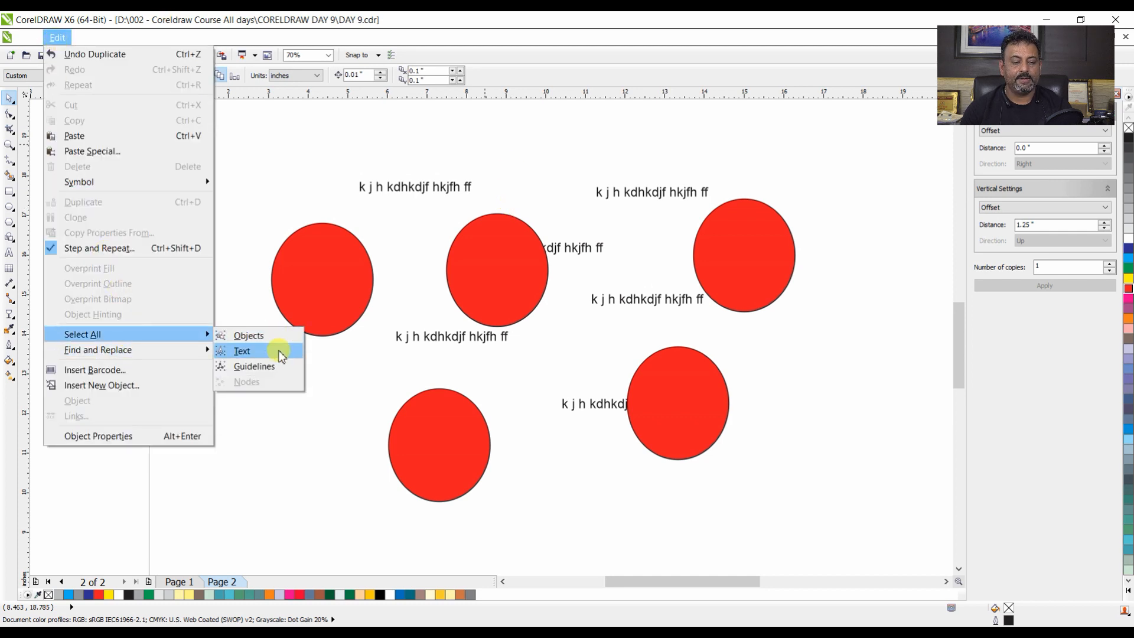
click(281, 349)
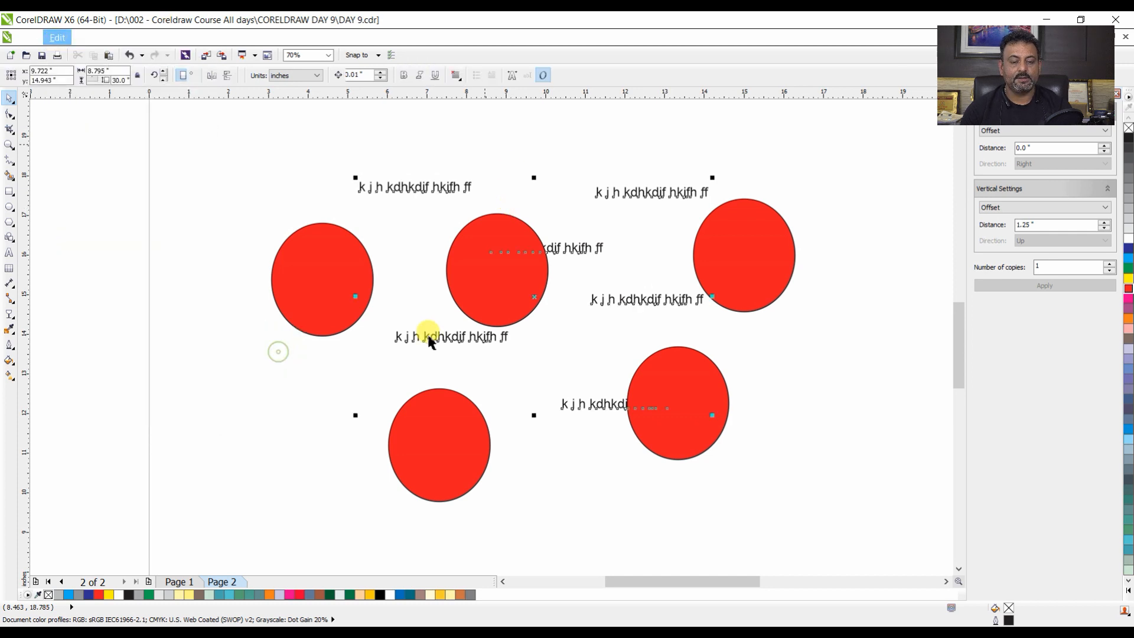
click(1128, 269)
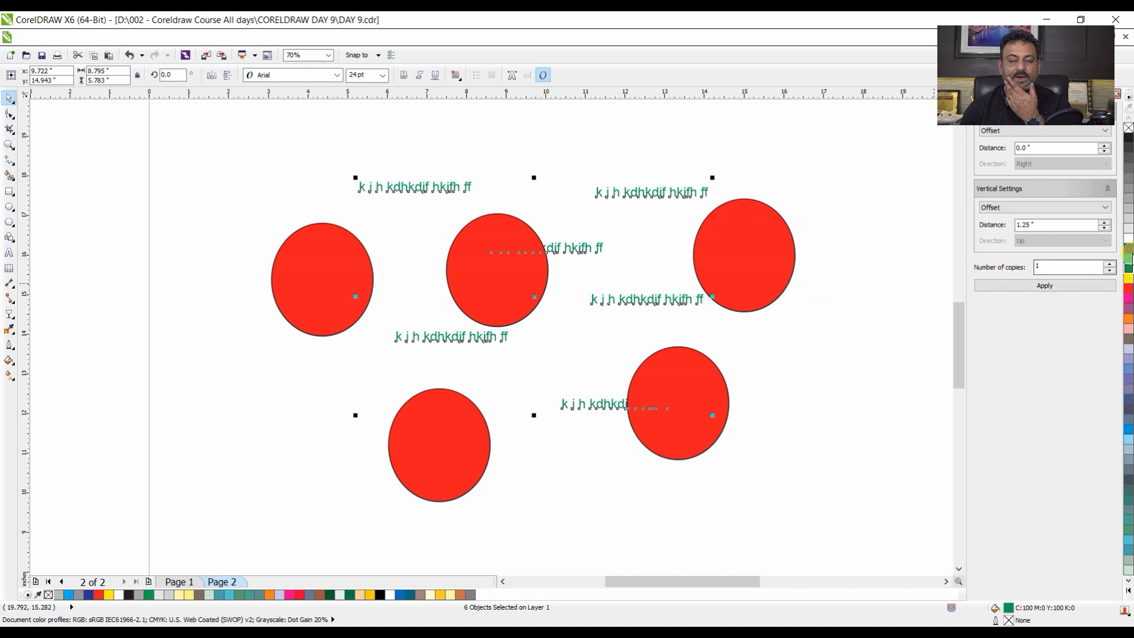
click(1128, 254)
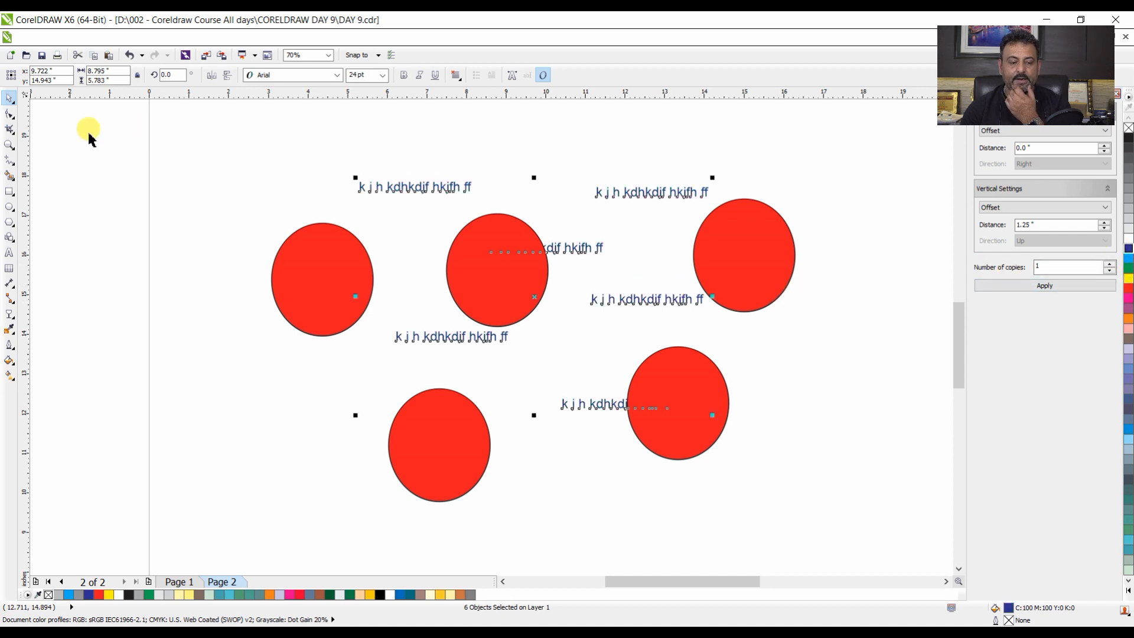
Select all objects on the page at once, fill them green and clear the selection.
click(57, 37)
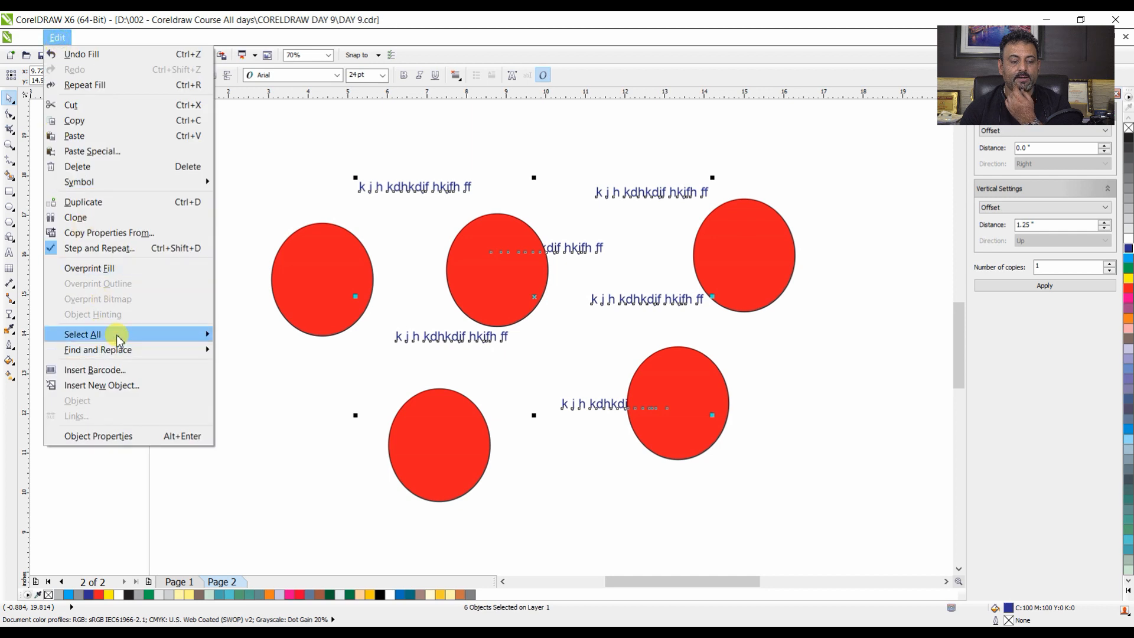
mouse_move(118, 334)
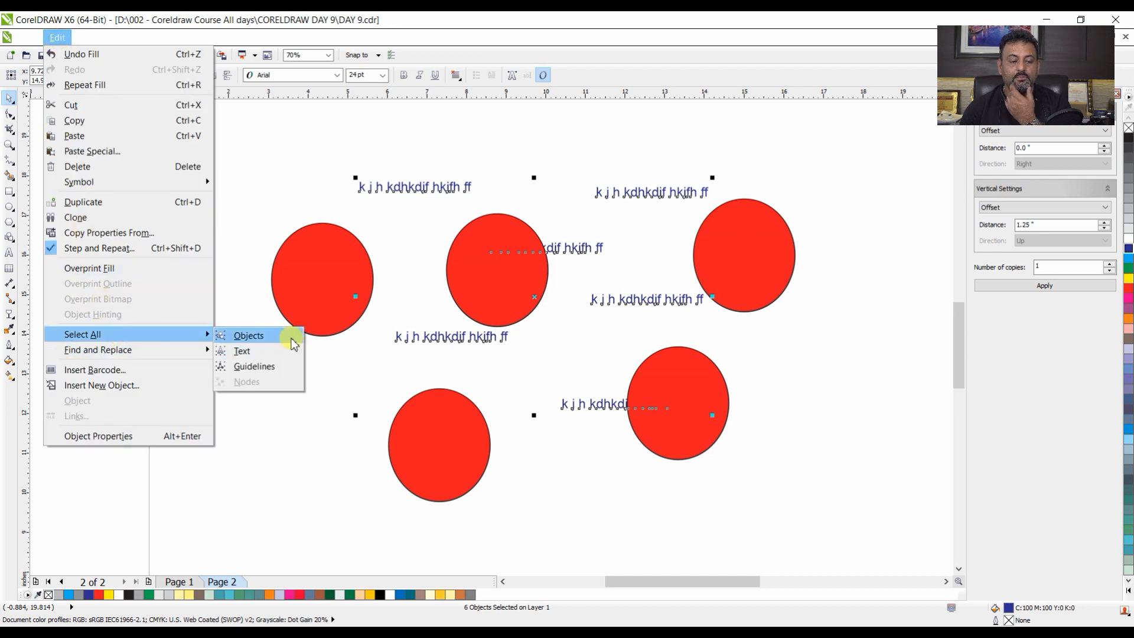
click(292, 335)
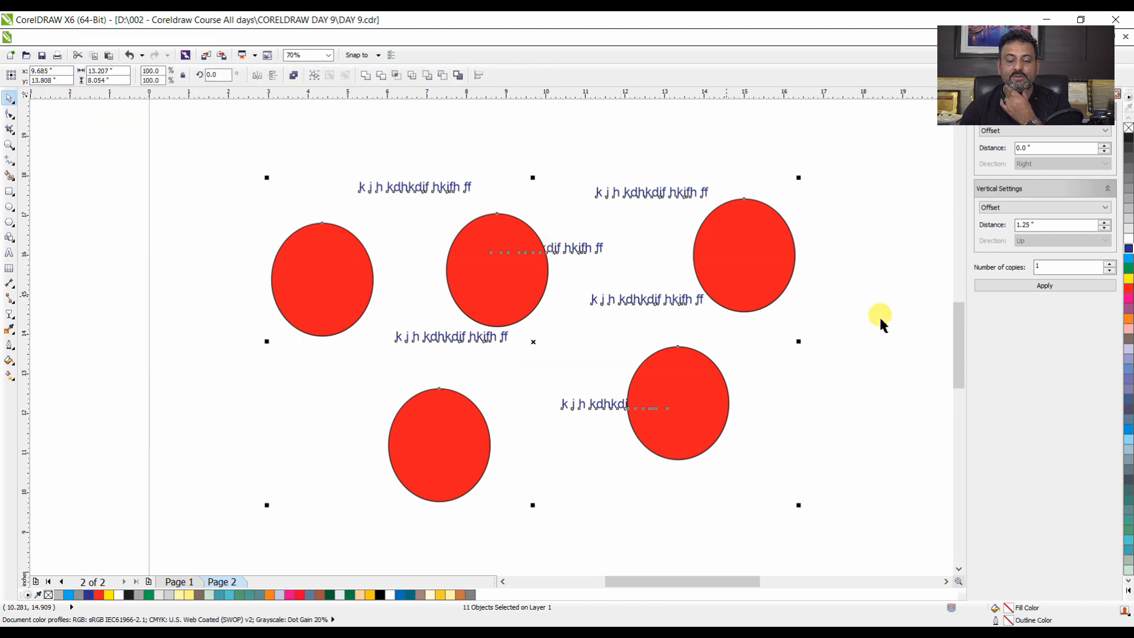
click(1129, 271)
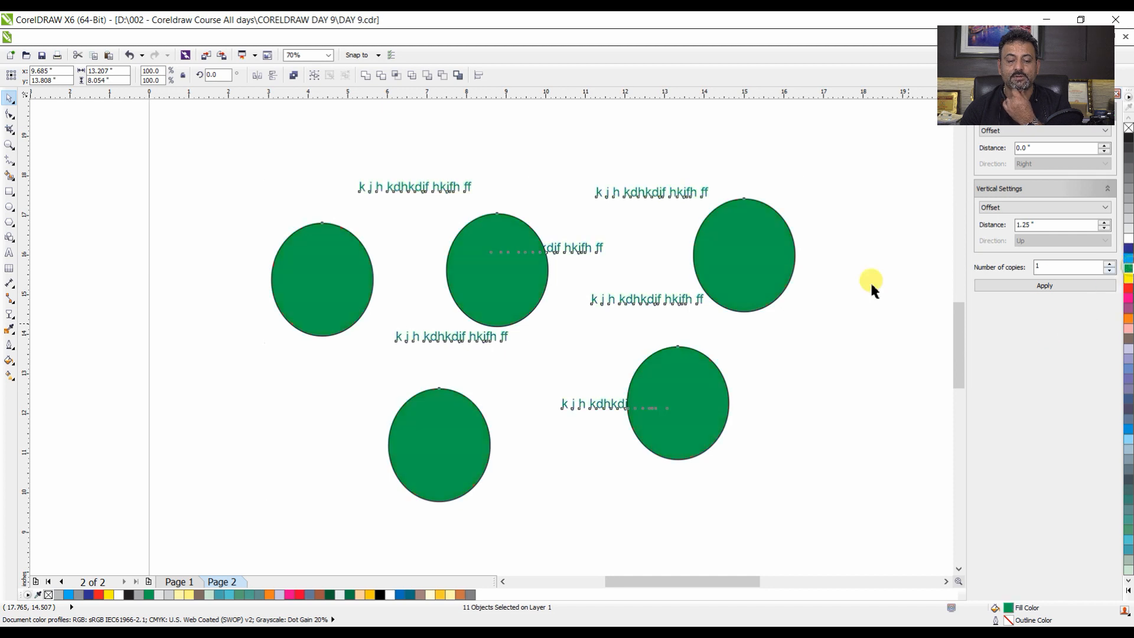
click(846, 278)
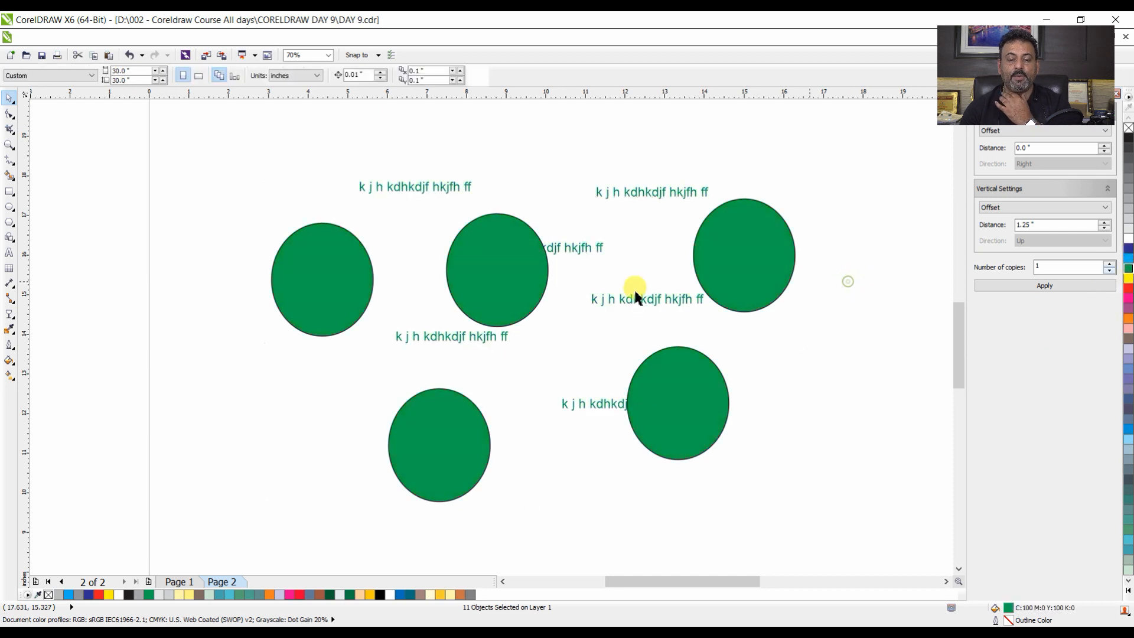
Select only the text objects on the page at once, fill them red and clear the selection.
click(55, 37)
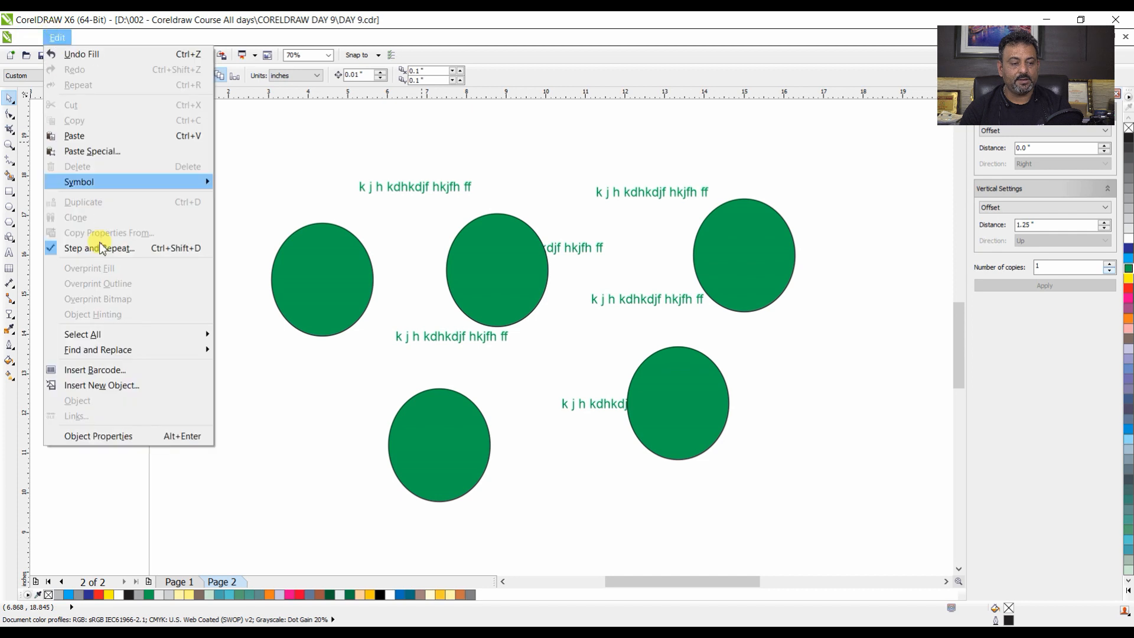
mouse_move(151, 335)
click(267, 349)
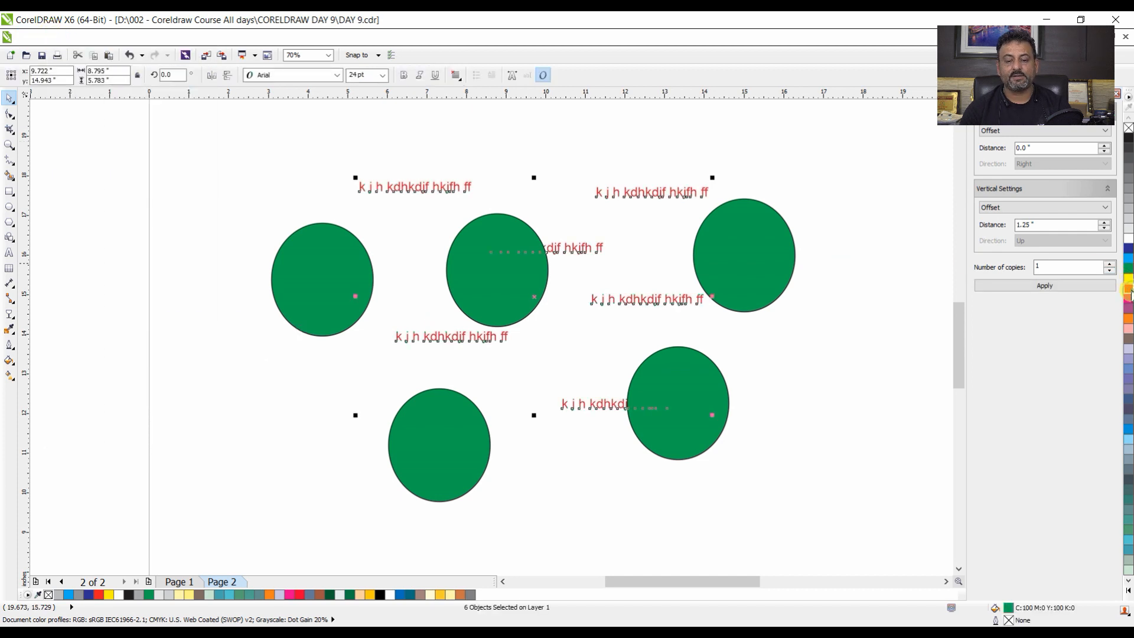
click(860, 153)
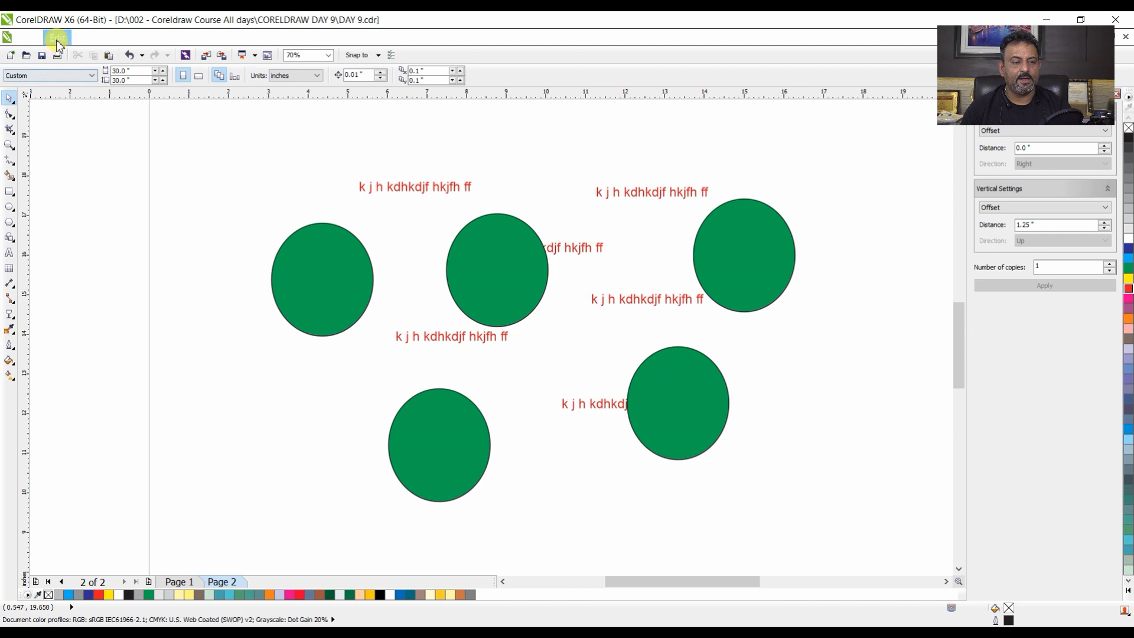
click(57, 37)
click(399, 183)
click(238, 190)
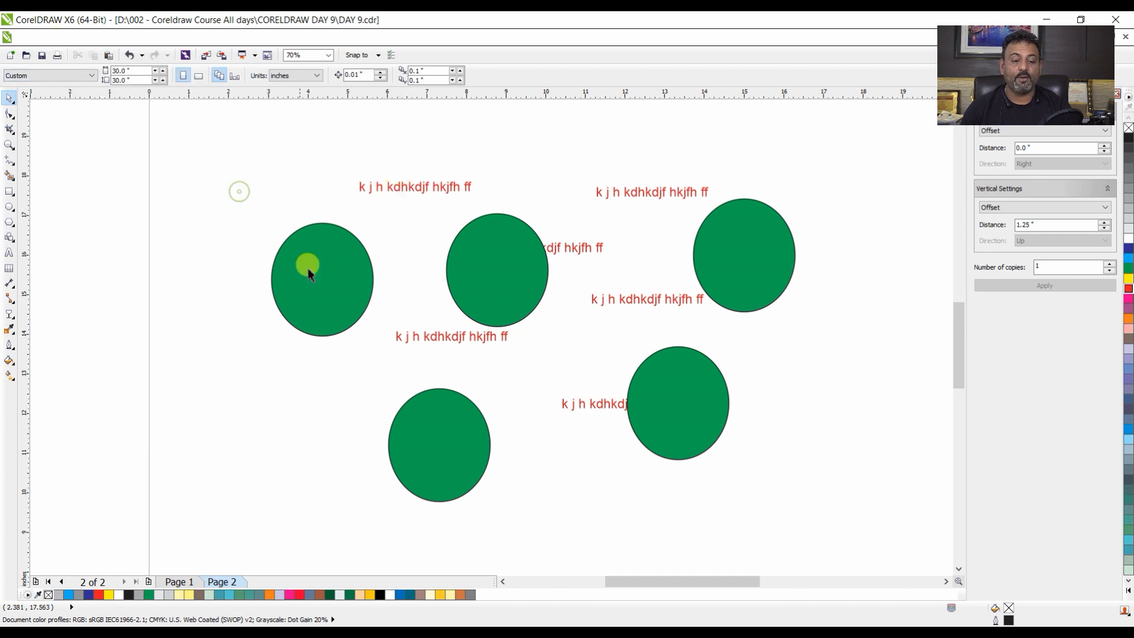
Select all five green ellipses together, place a copy of them below and to the left, and fill the copy light blue.
click(302, 276)
shift+click(507, 271)
shift+click(773, 265)
shift+click(706, 349)
shift+click(488, 441)
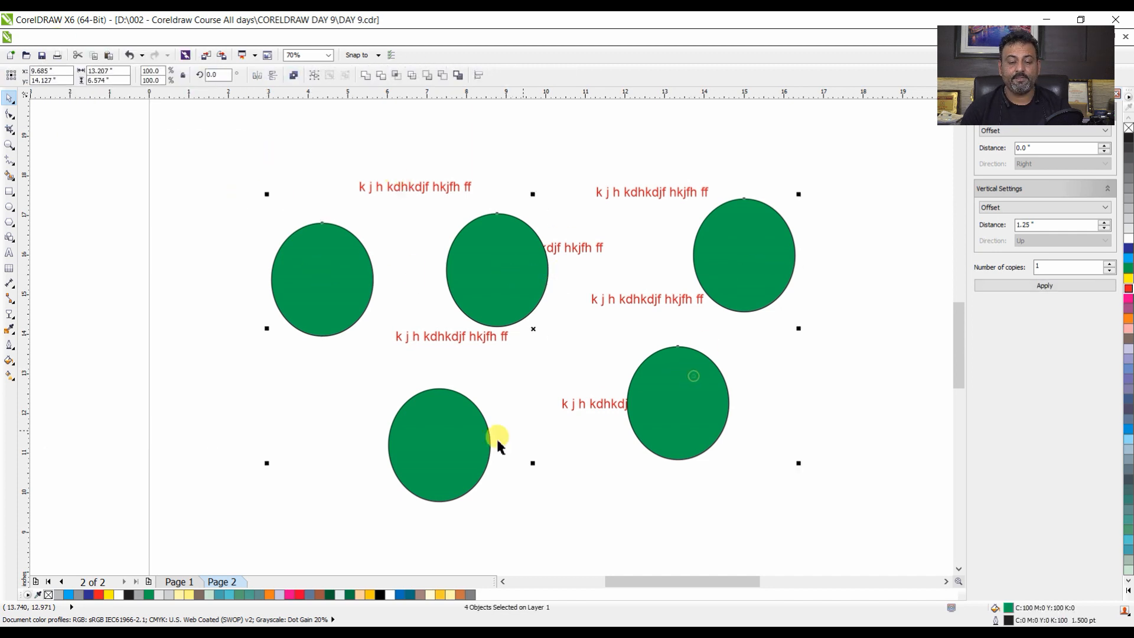
drag(494, 273, 425, 355)
right_click(425, 356)
click(1128, 258)
Place two further copies of the light blue ellipses, one at the upper right and one at the lower right, filling the last set red.
drag(679, 307, 884, 330)
right_click(814, 194)
right_click(884, 330)
click(1128, 288)
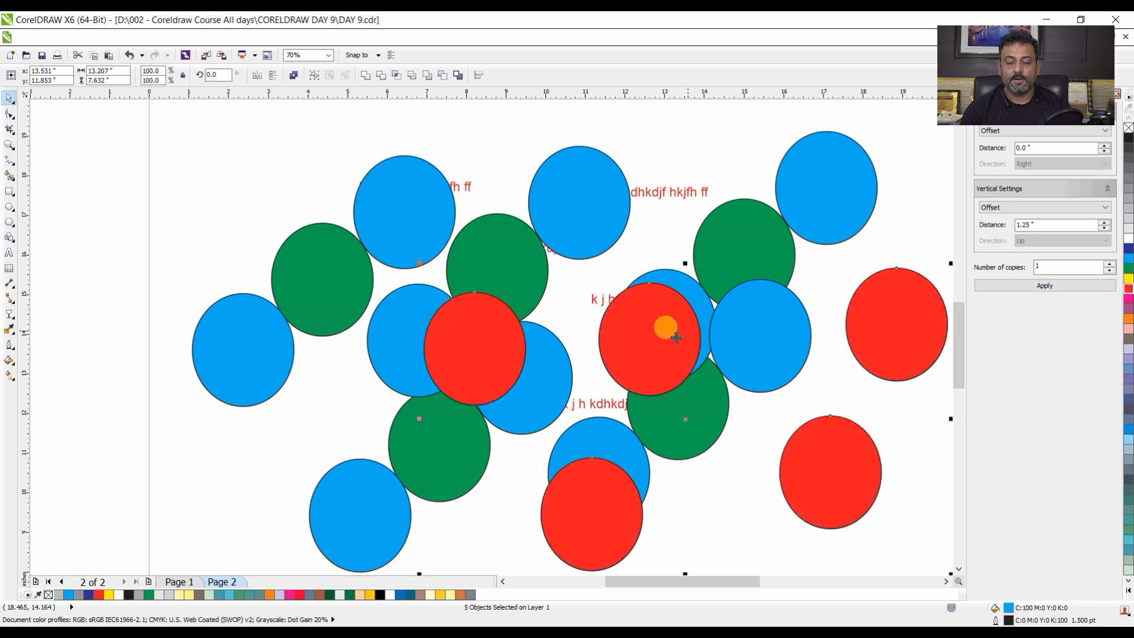
Copy the red ellipses toward the upper left, fill the copy magenta and duplicate the magenta set down and to the left.
drag(666, 324, 543, 166)
right_click(543, 166)
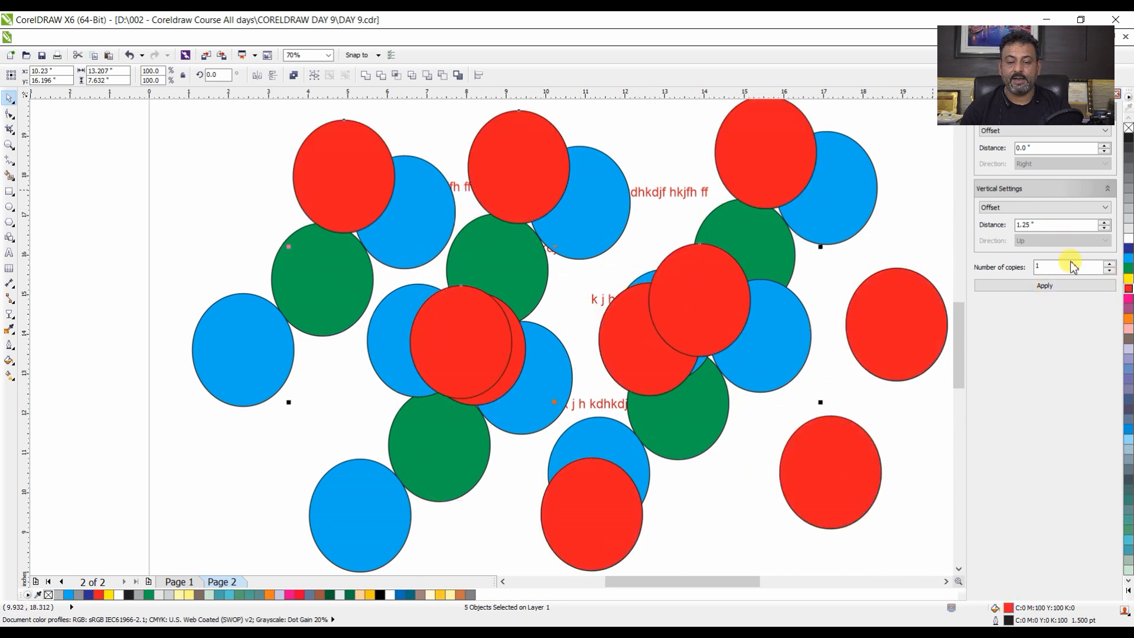
click(1127, 300)
drag(750, 140, 623, 226)
right_click(623, 226)
Select the whole cluster of ellipses and text, place two overlapping copies of it across the page and clear the selection.
scroll(639, 235, down, 4)
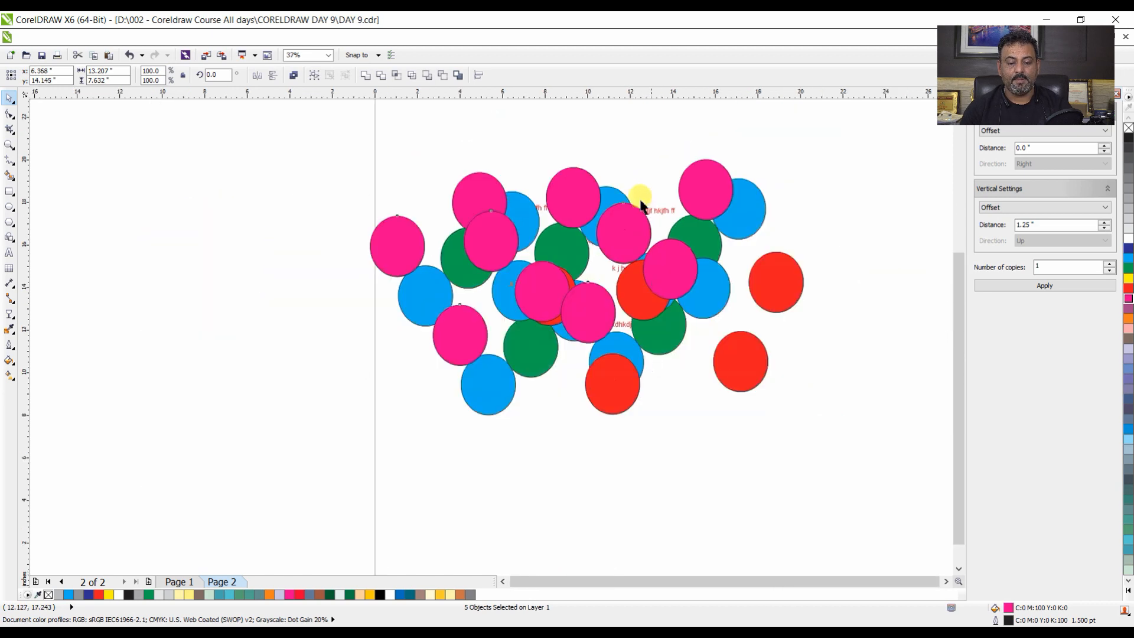
drag(392, 171, 752, 335)
drag(663, 243, 755, 242)
right_click(677, 170)
right_click(755, 243)
scroll(659, 215, down, 1)
key(F2)
drag(590, 147, 757, 280)
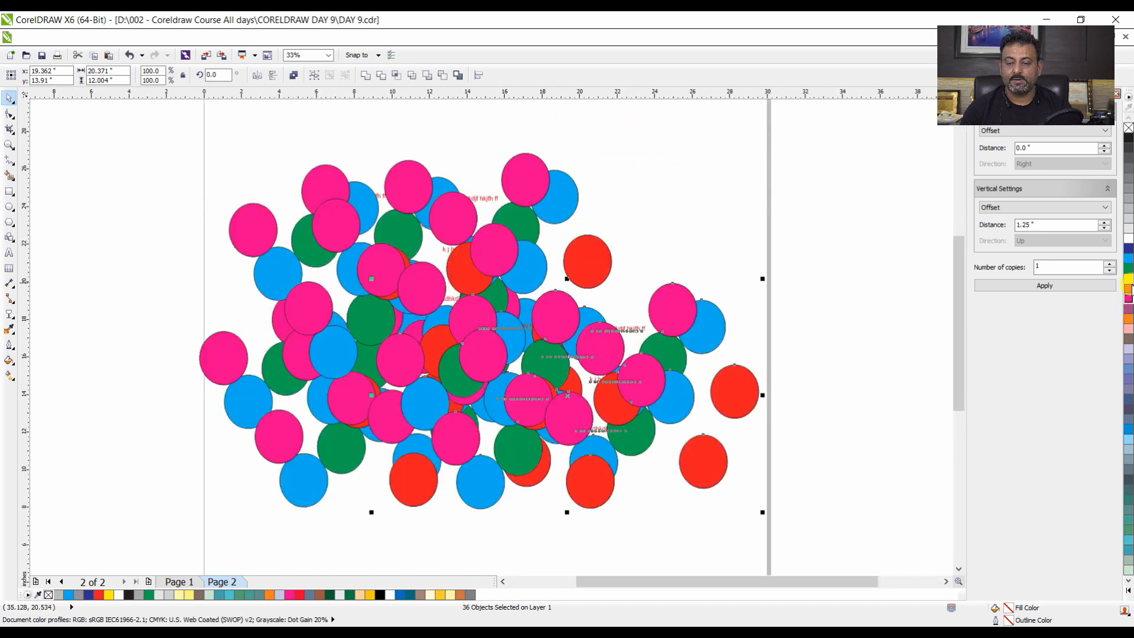
click(806, 328)
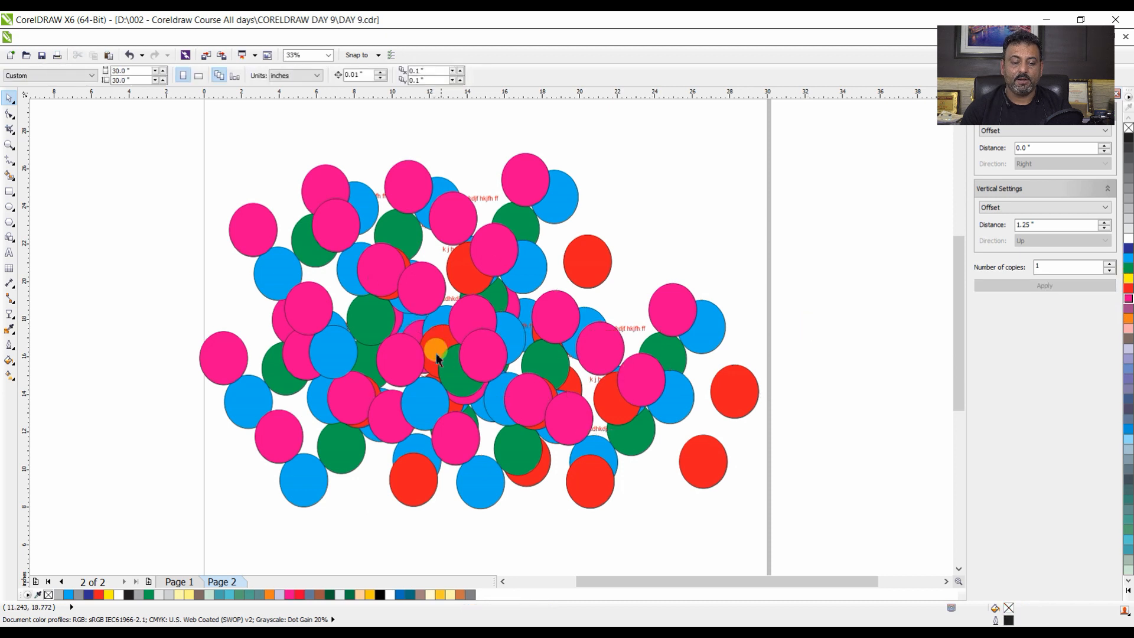
click(436, 350)
click(786, 169)
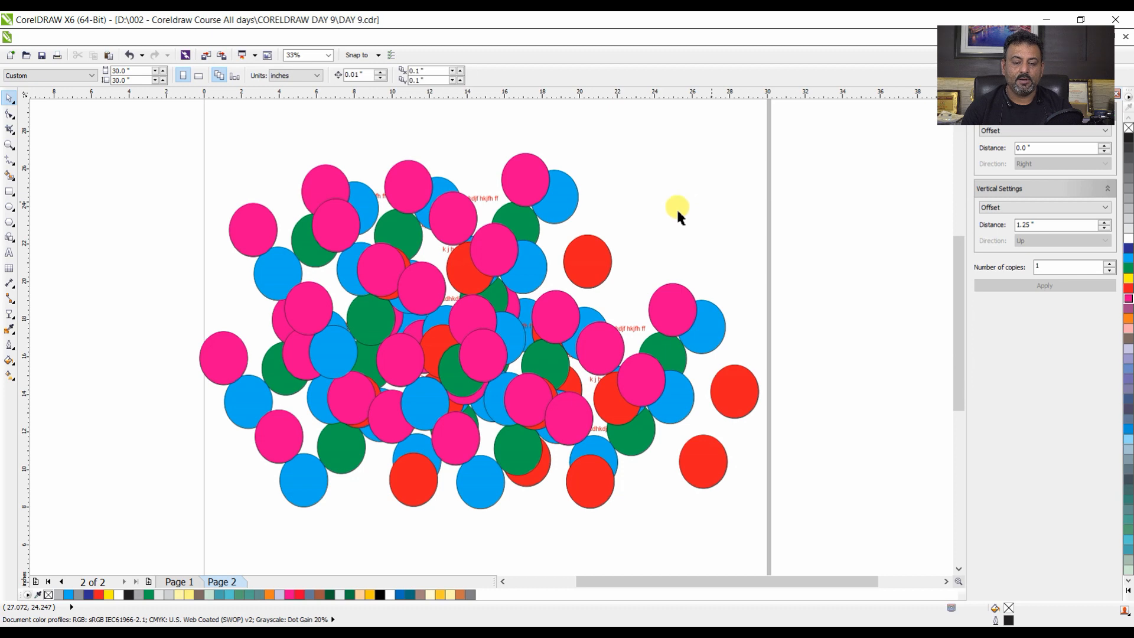
Scale everything down to about 18.5 by 11.7 inches, then place copies to the right and below and clear the selection.
key(ctrl+a)
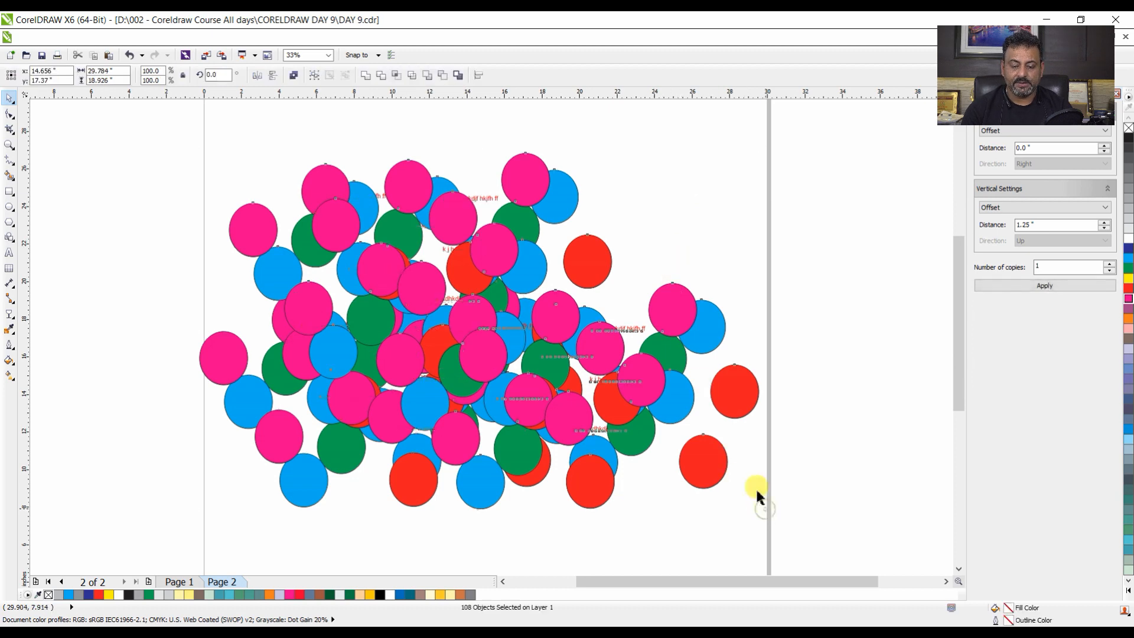
drag(761, 510, 408, 279)
drag(354, 243, 530, 215)
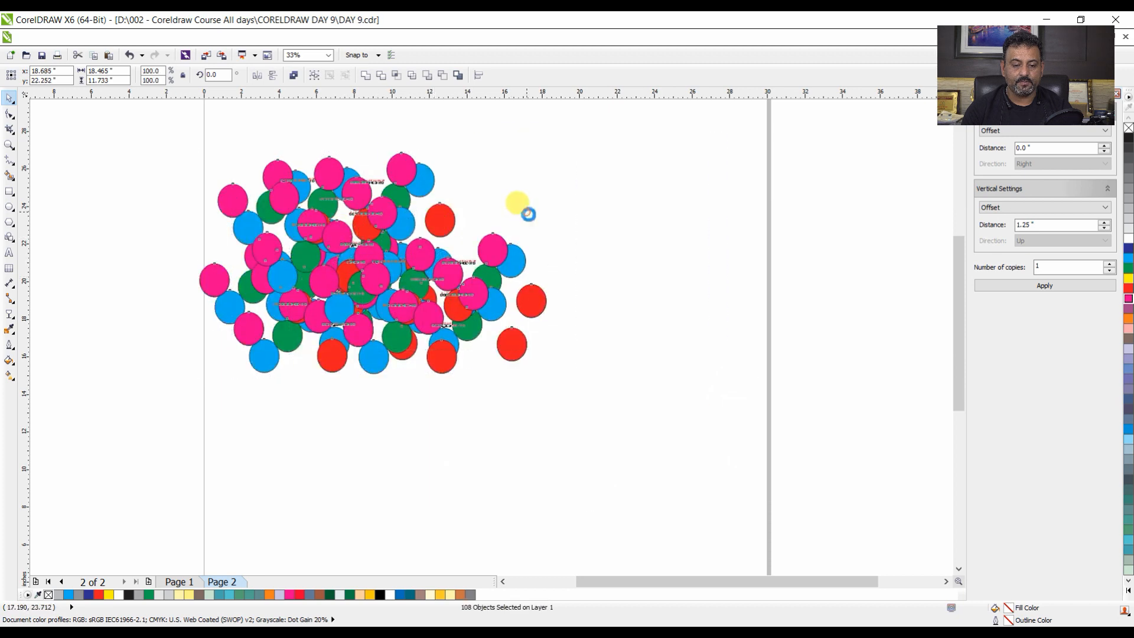
shift+click(384, 216)
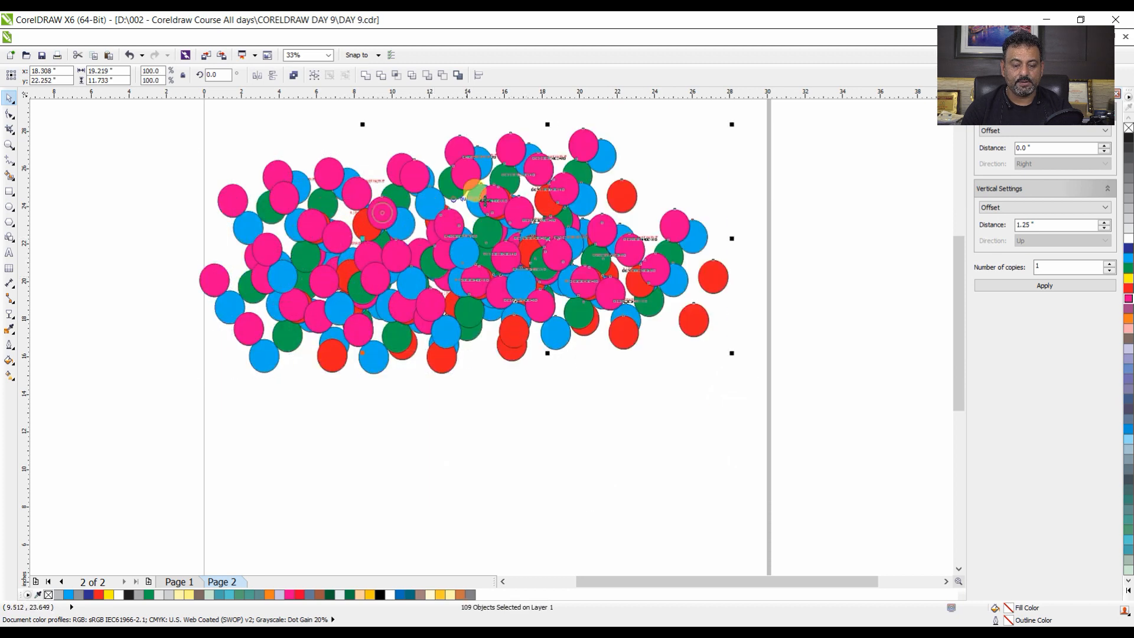
mouse_move(490, 191)
mouse_down()
mouse_move(456, 349)
mouse_move(443, 352)
mouse_up()
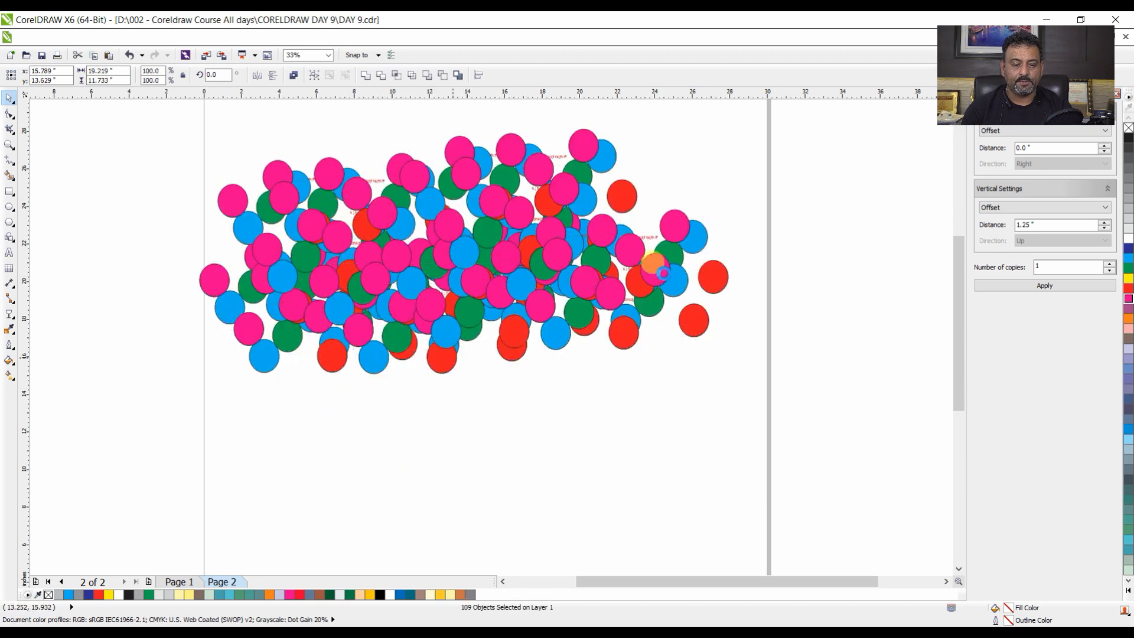
click(709, 182)
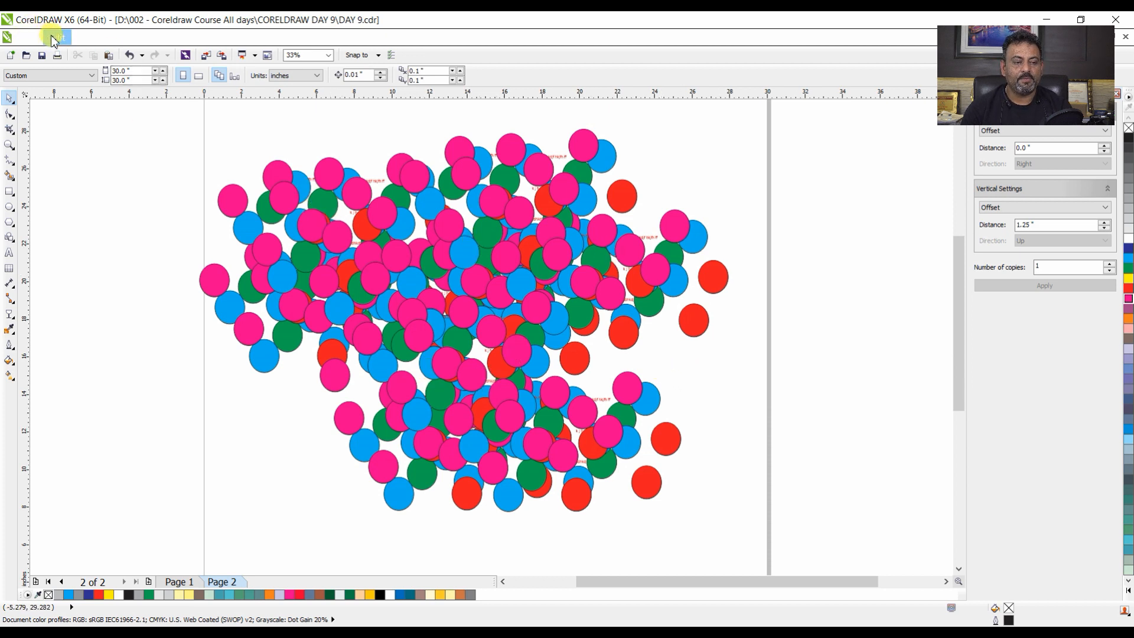
Begin a new Find Objects search, examine the Fills, Outlines and Special Effects criteria, and cancel the wizard.
click(57, 37)
mouse_move(115, 350)
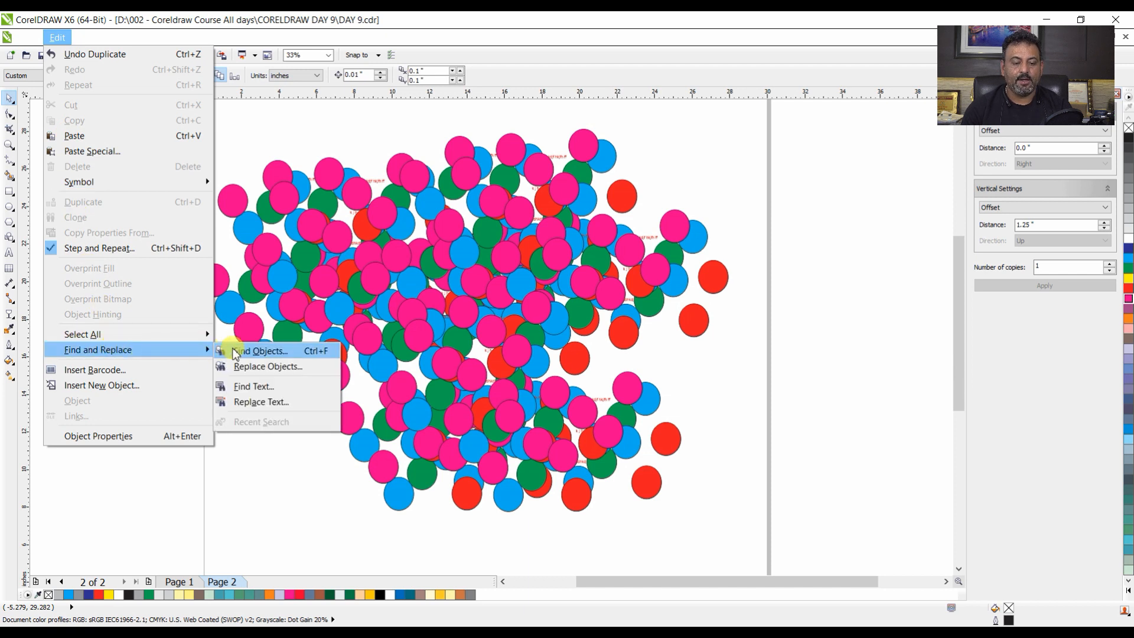
click(265, 352)
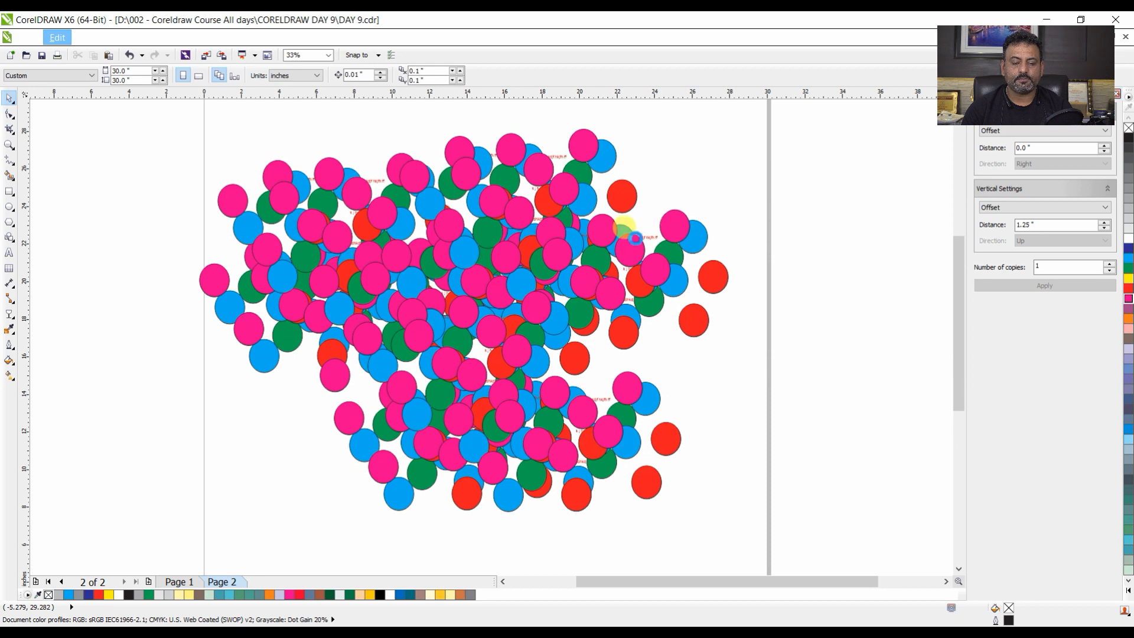
drag(612, 192, 793, 134)
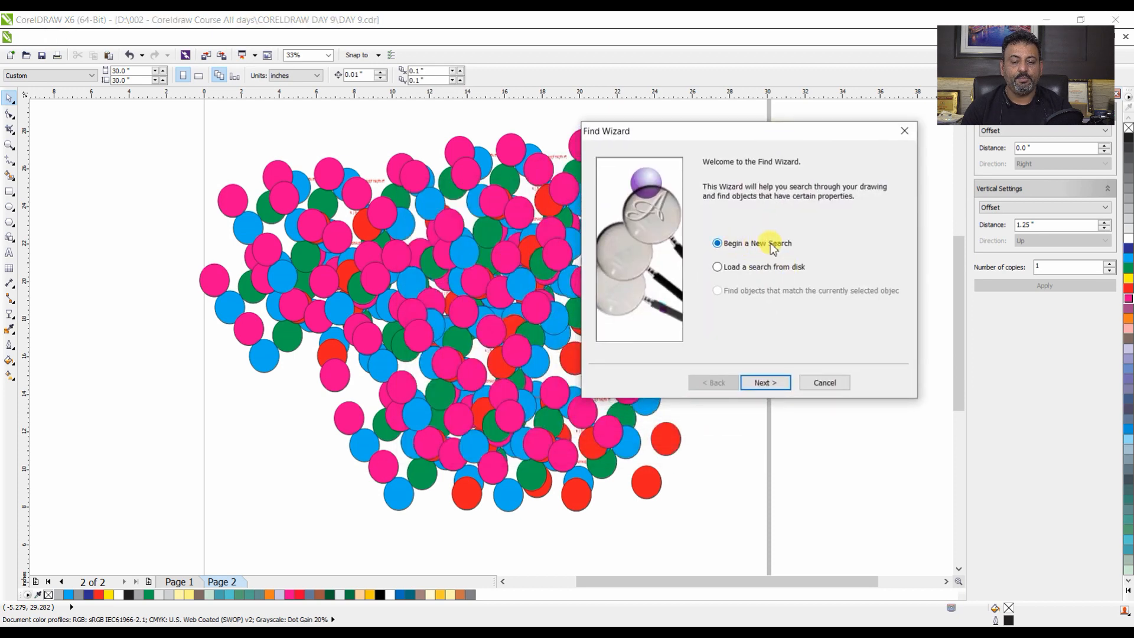
click(768, 383)
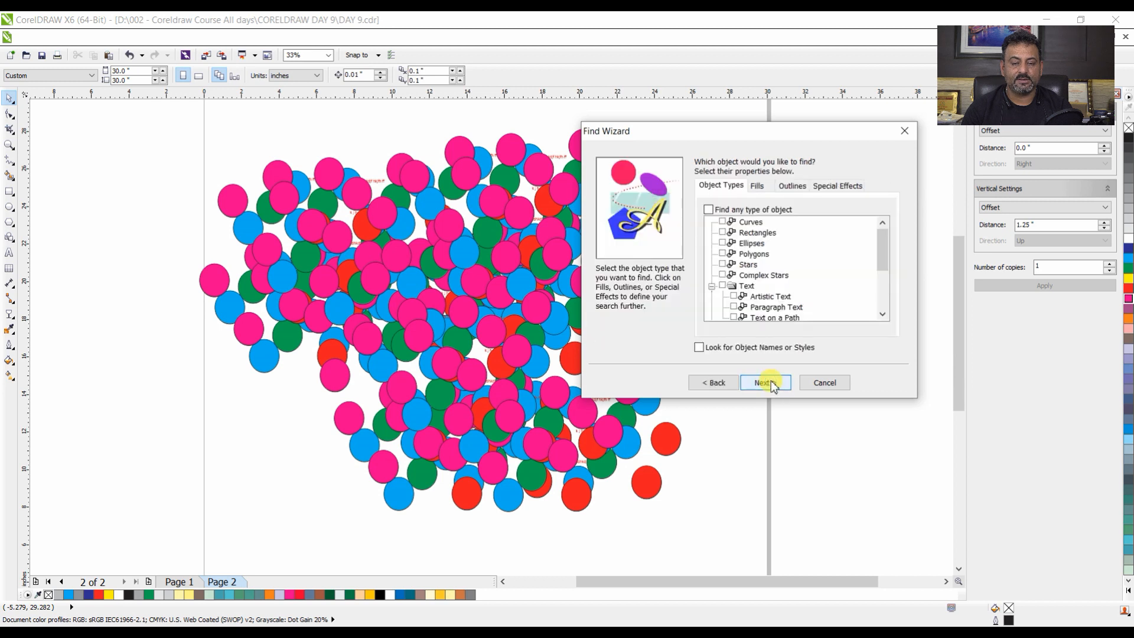
click(757, 185)
click(793, 186)
click(826, 186)
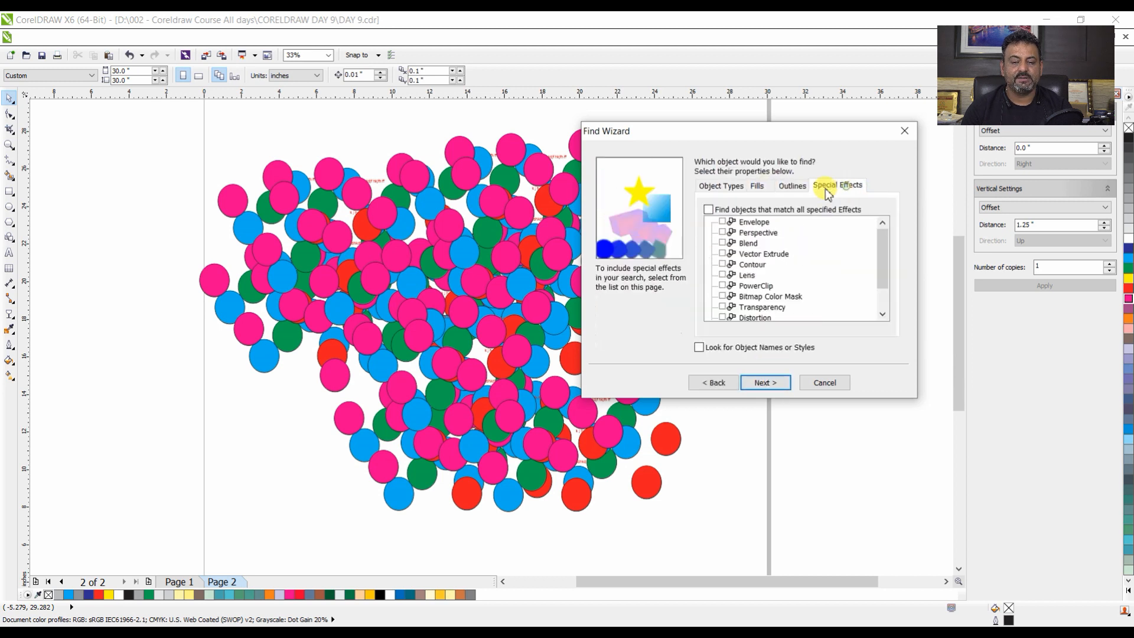
click(756, 186)
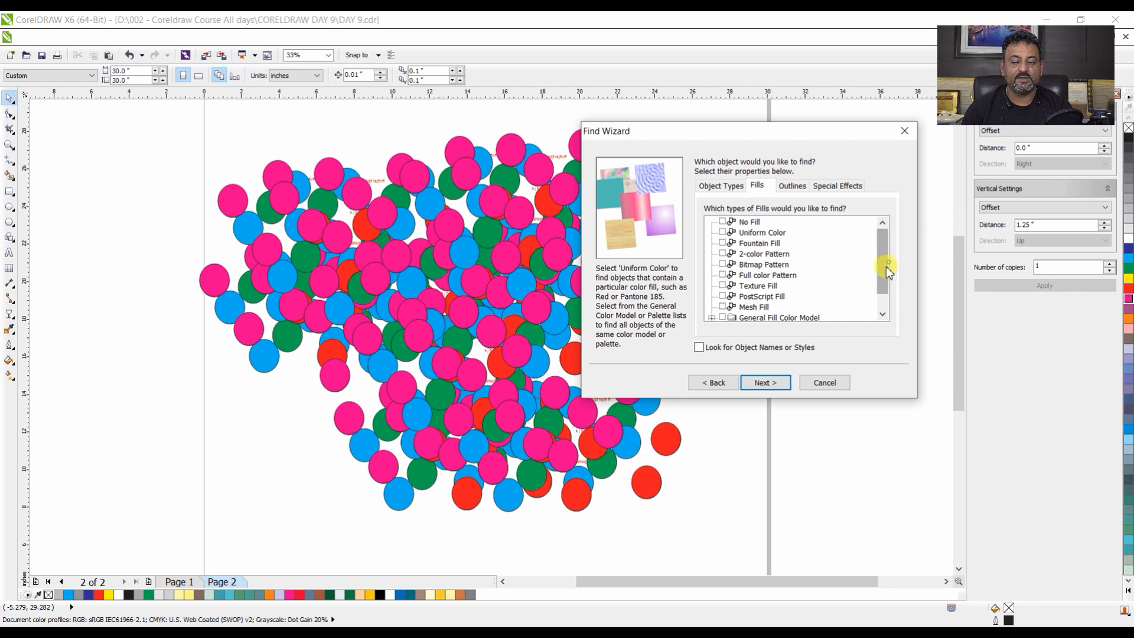
drag(882, 274, 879, 303)
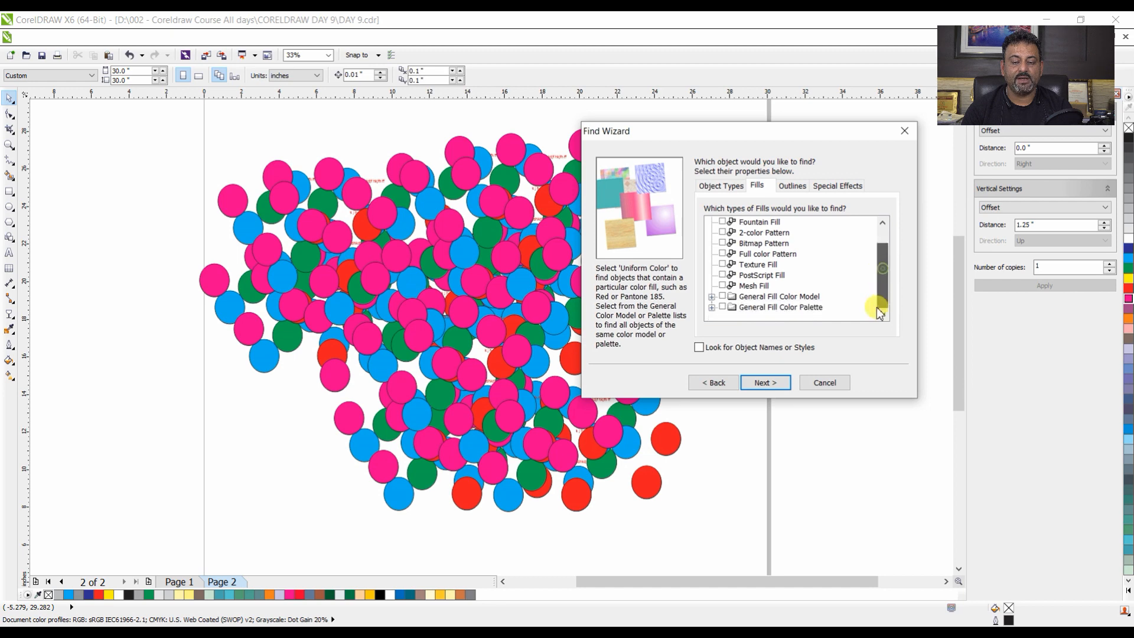
click(825, 383)
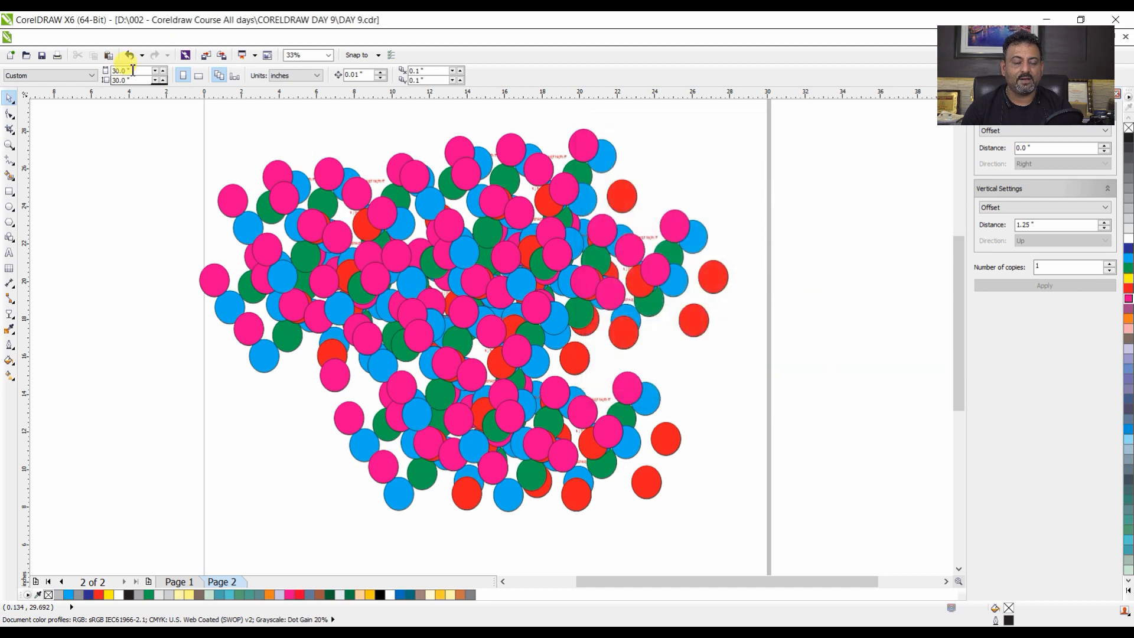
Start the Replace Objects wizard, choose Replace a color and continue to its find and replace colour settings.
click(57, 37)
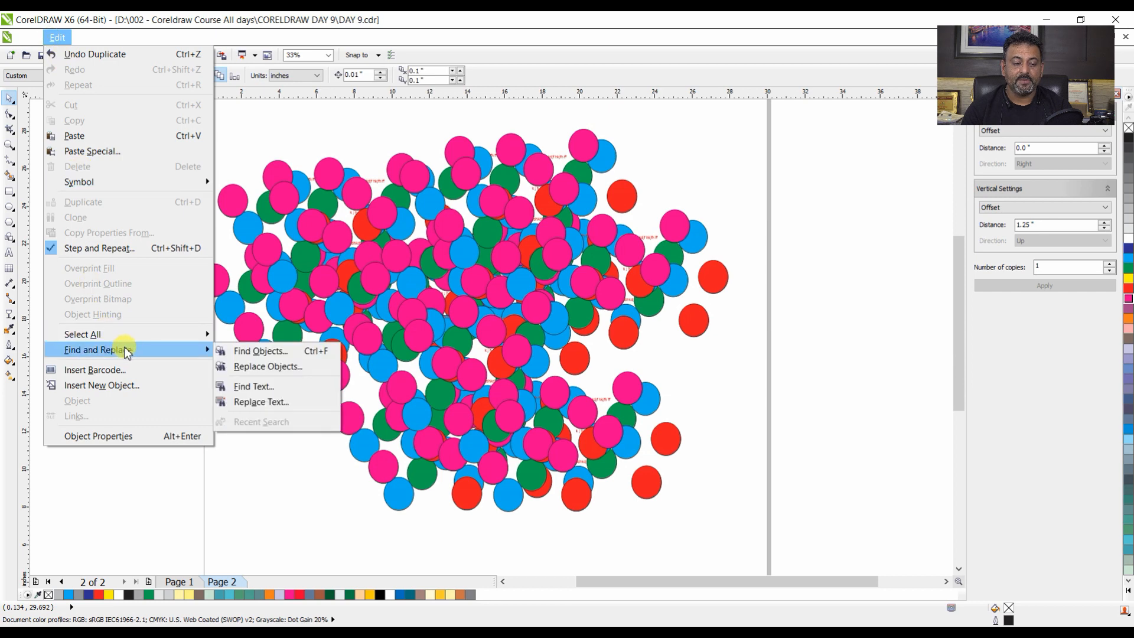
click(271, 367)
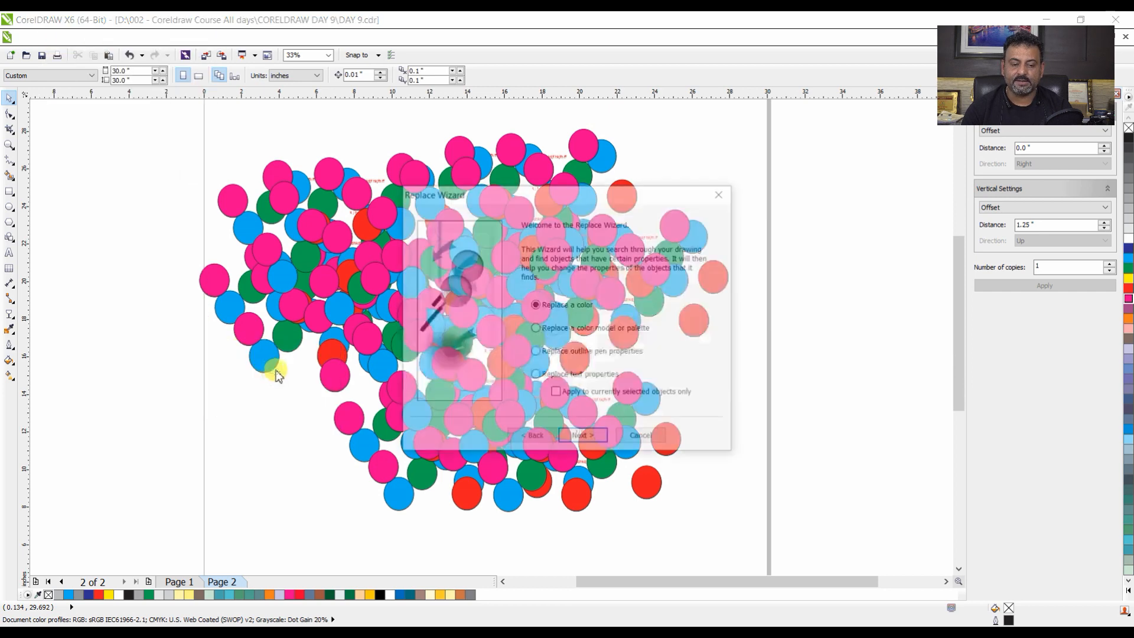
drag(578, 190, 845, 119)
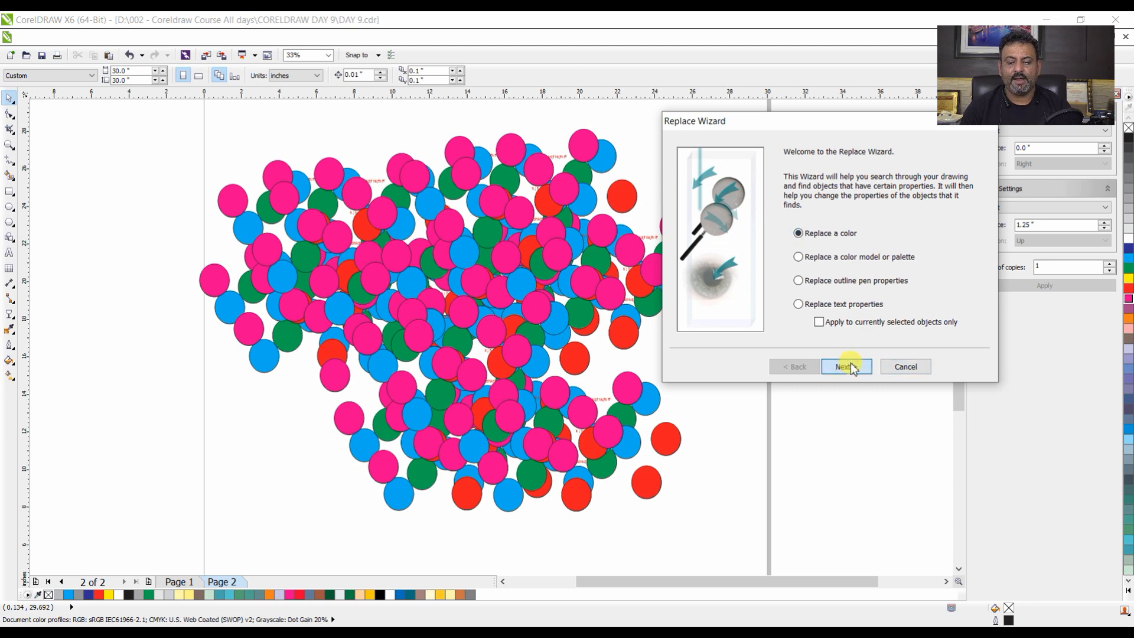
click(805, 281)
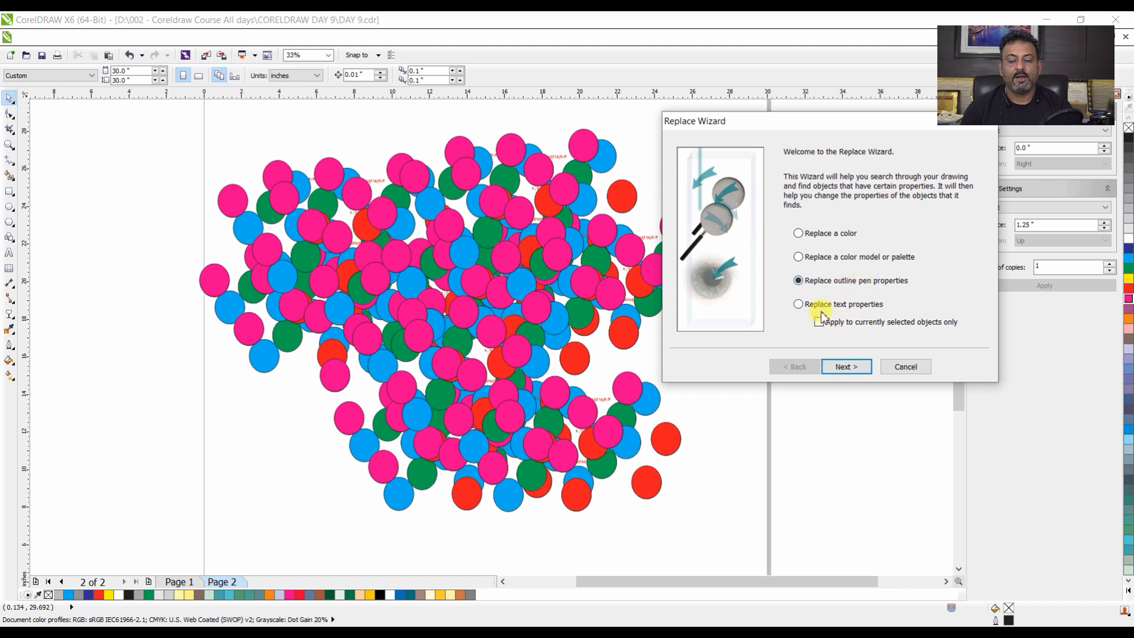
click(800, 305)
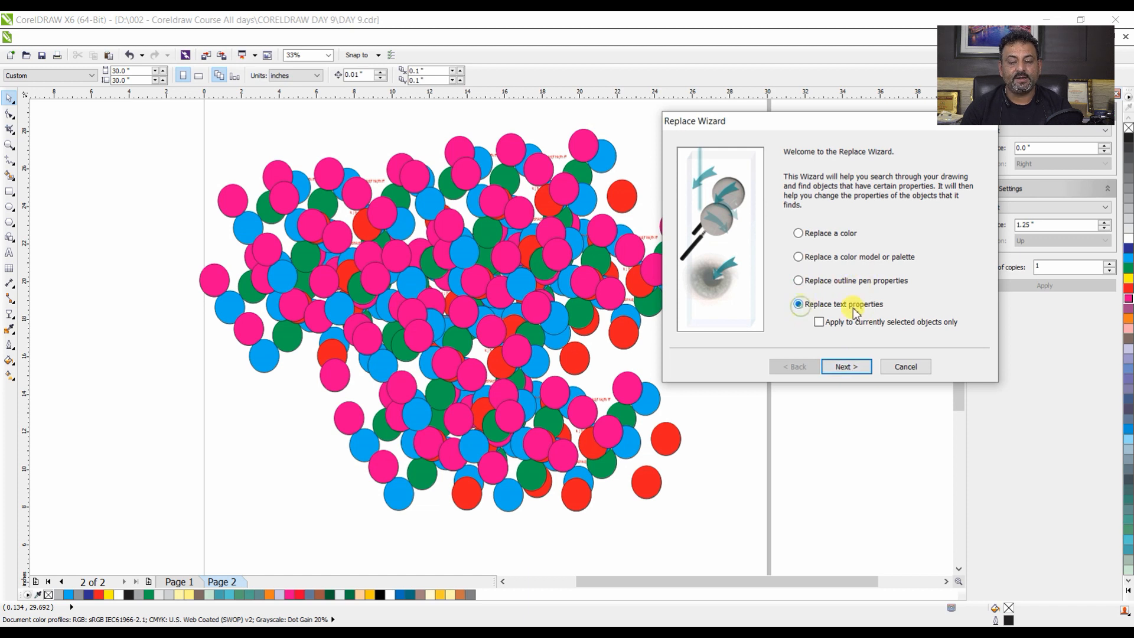
click(802, 234)
click(847, 366)
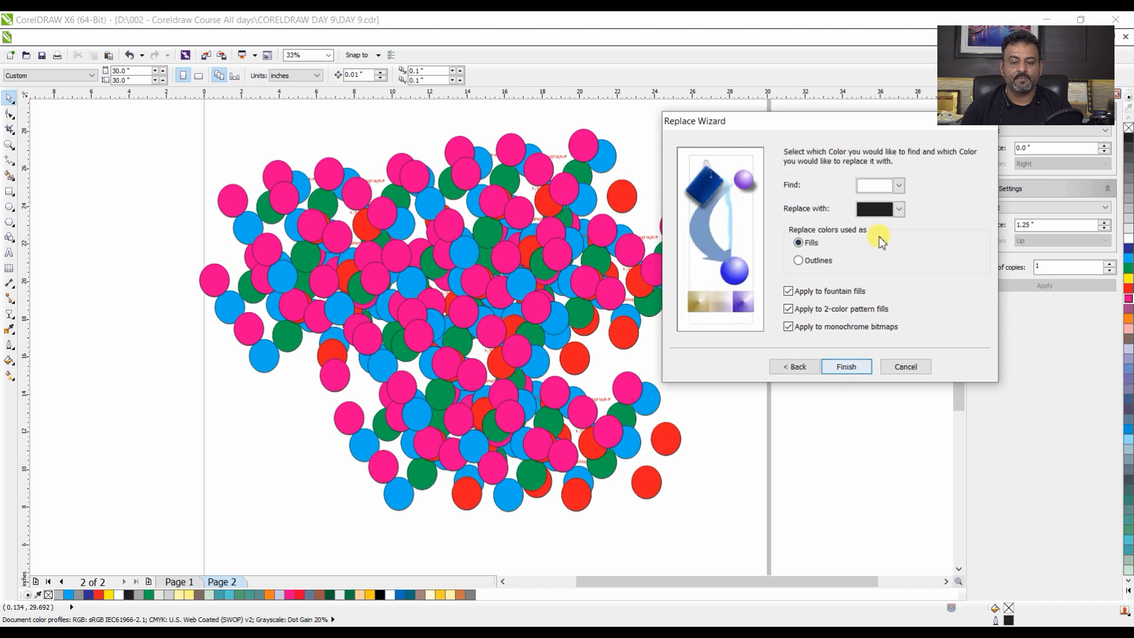
Replace all green fills on the page with yellow and close Find and Replace.
click(899, 185)
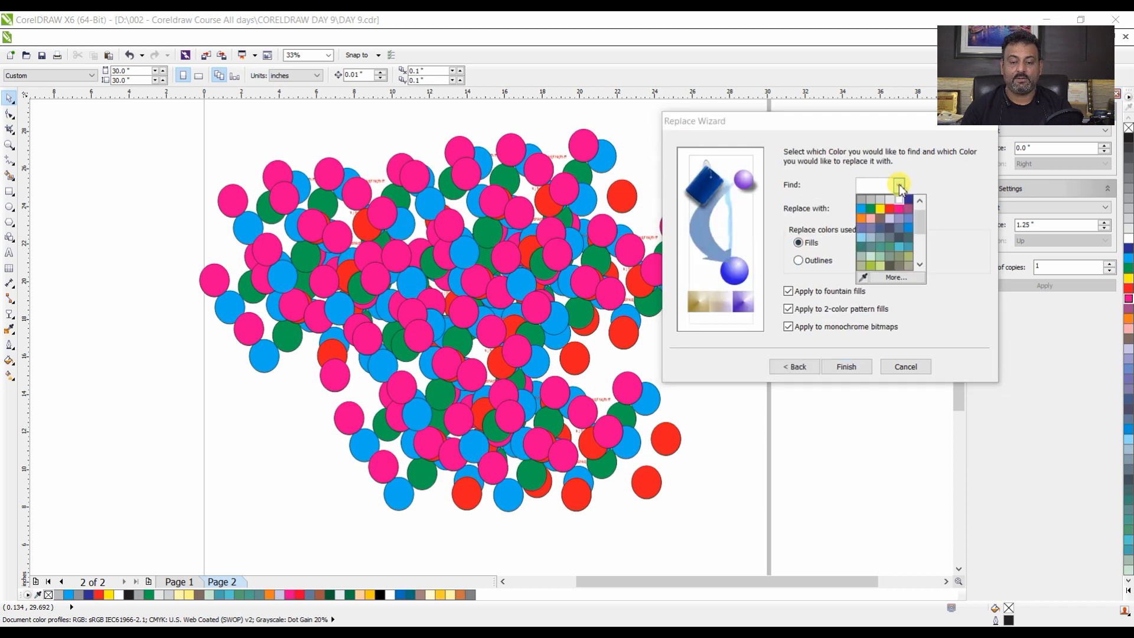
click(871, 209)
click(899, 209)
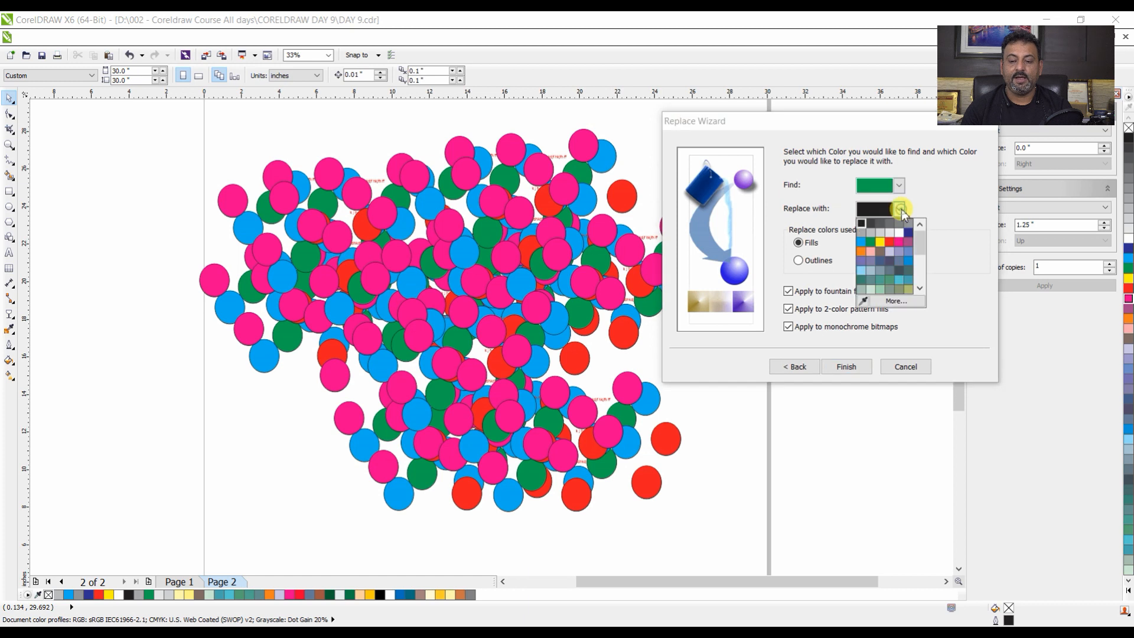
click(879, 245)
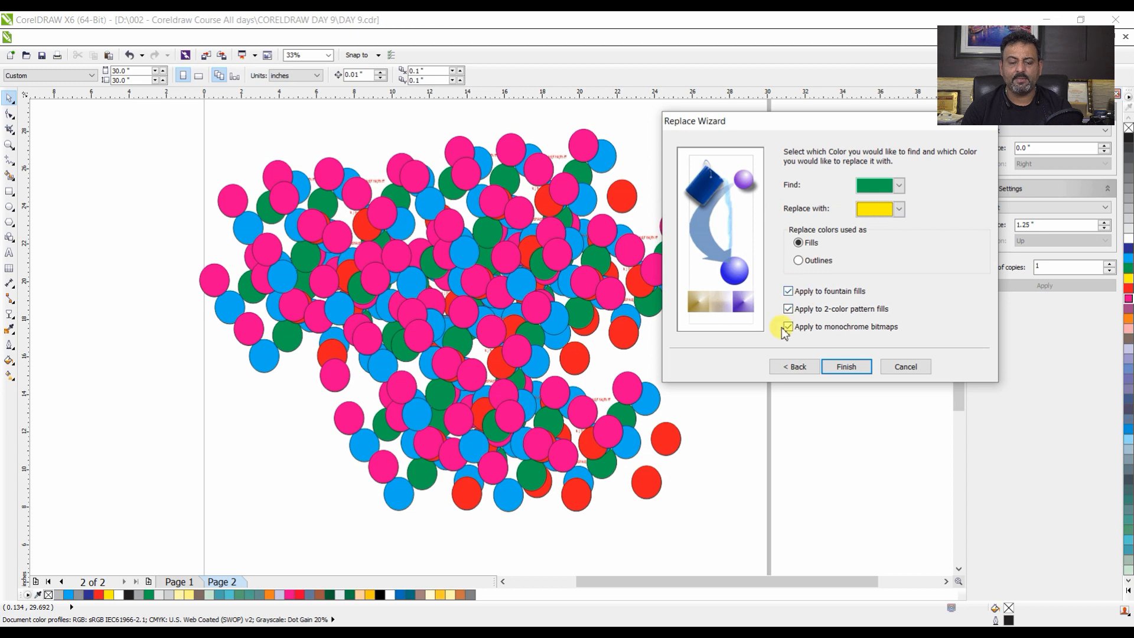
click(846, 366)
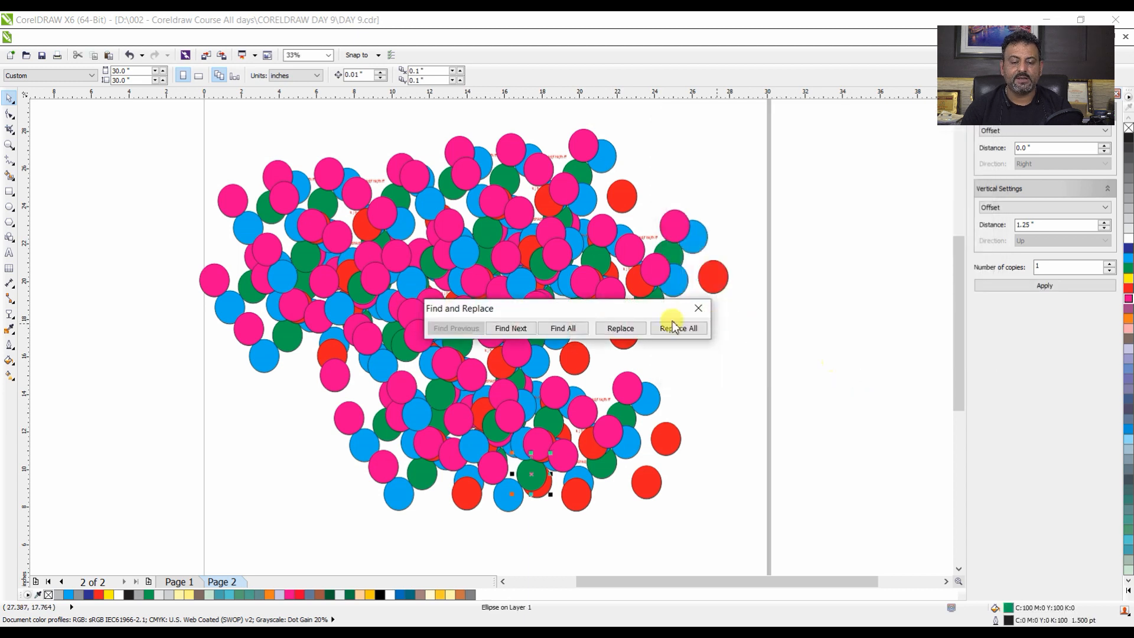
drag(625, 307, 849, 111)
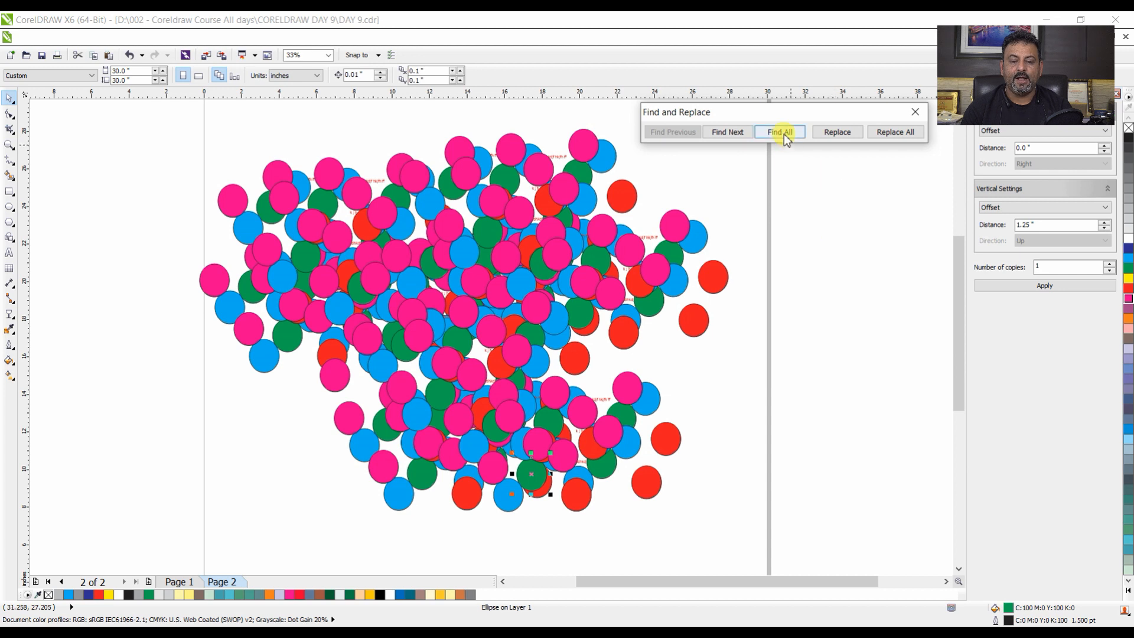
click(898, 131)
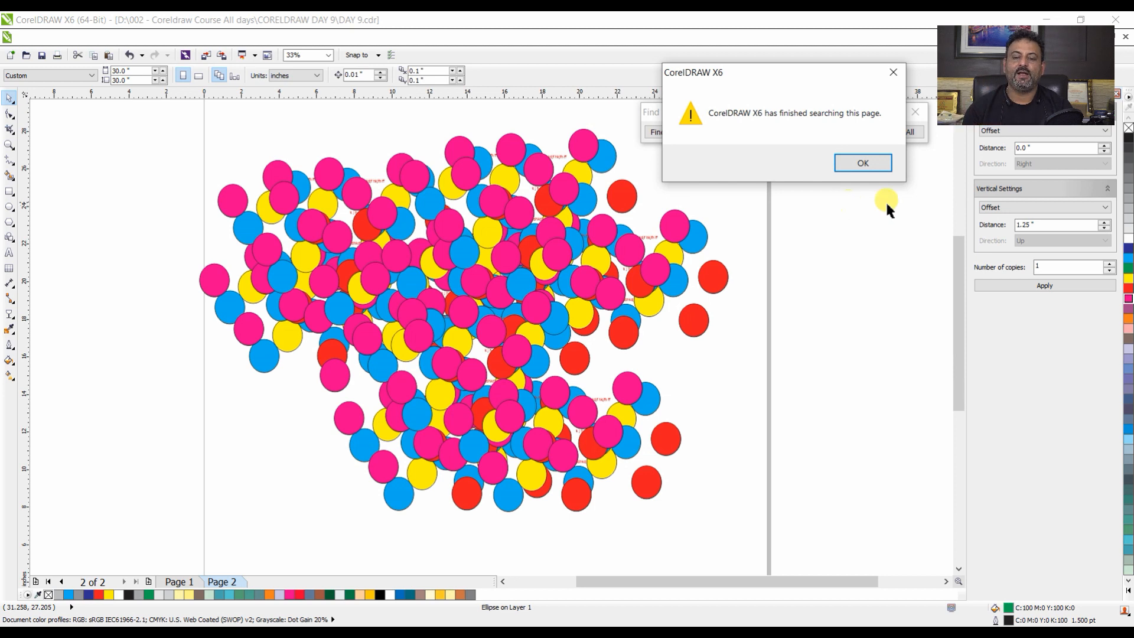
click(865, 165)
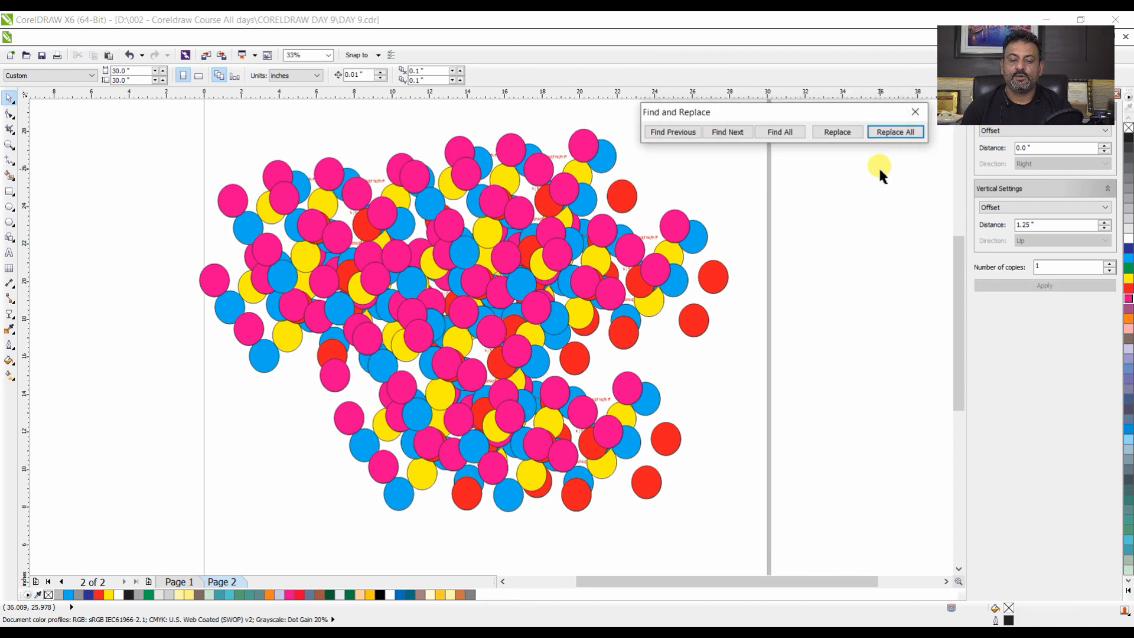
click(919, 112)
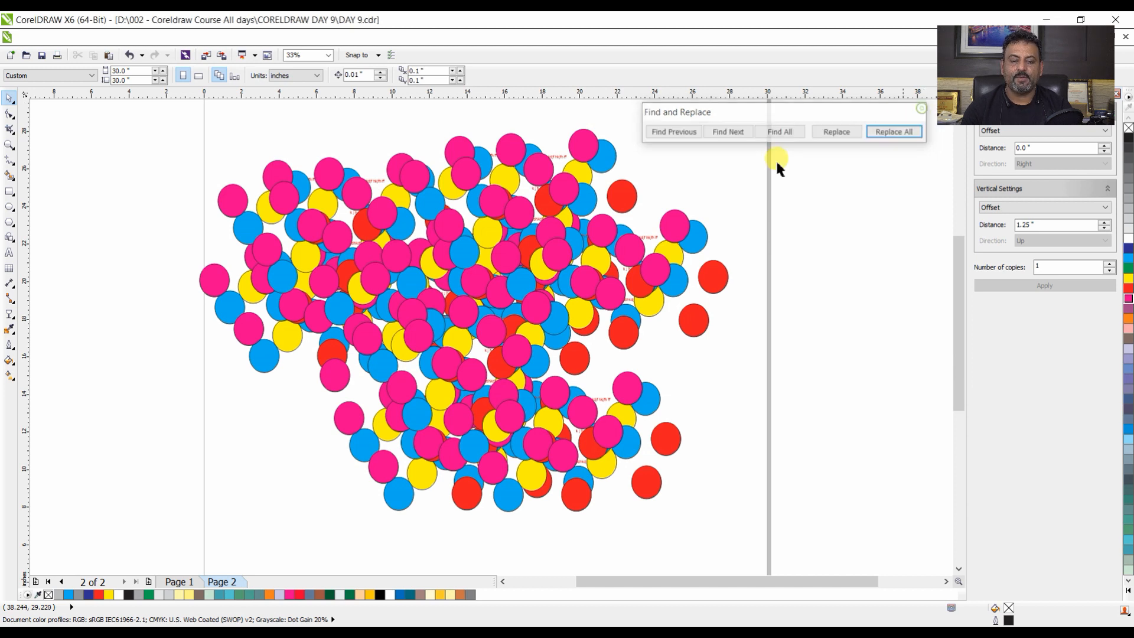
Set up another object colour replacement that finds pink fills and replaces them with green.
click(57, 37)
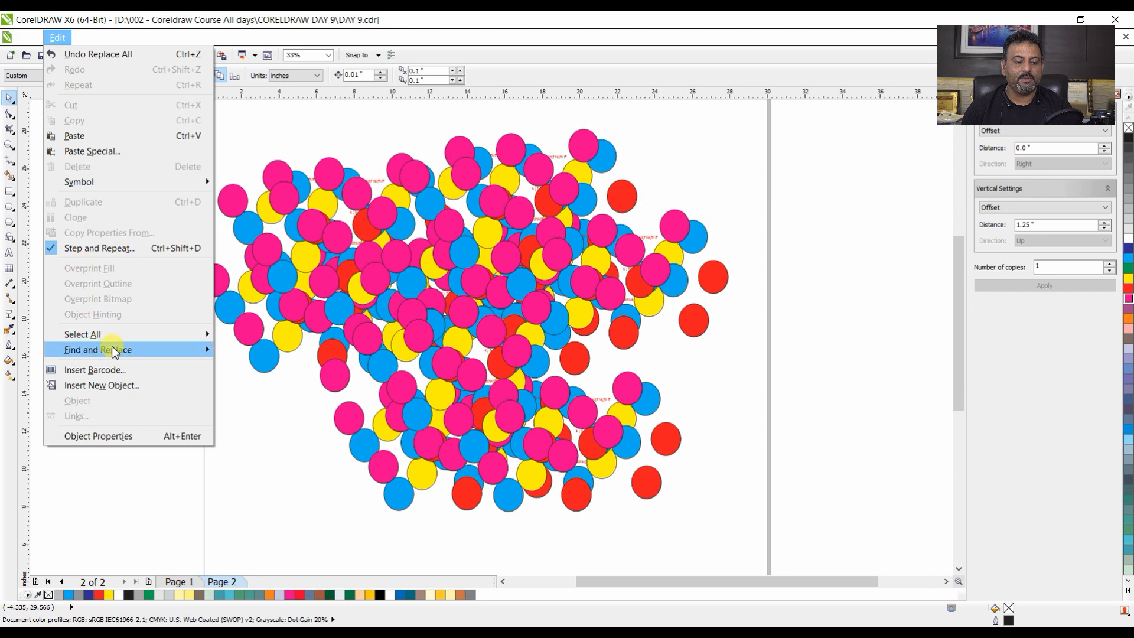
mouse_move(115, 353)
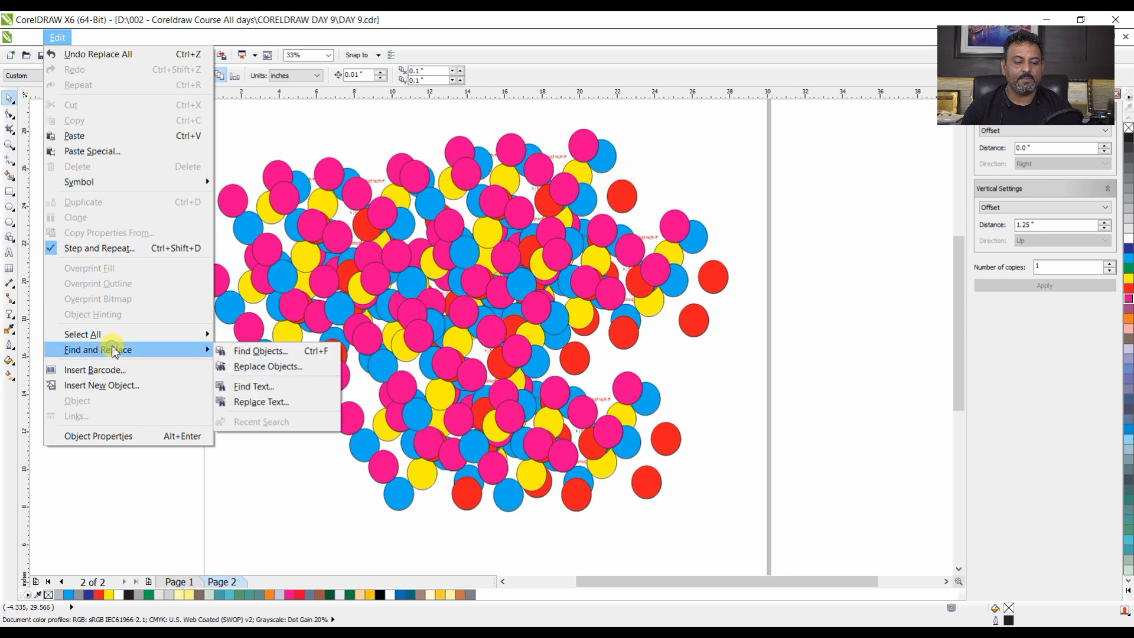
click(298, 370)
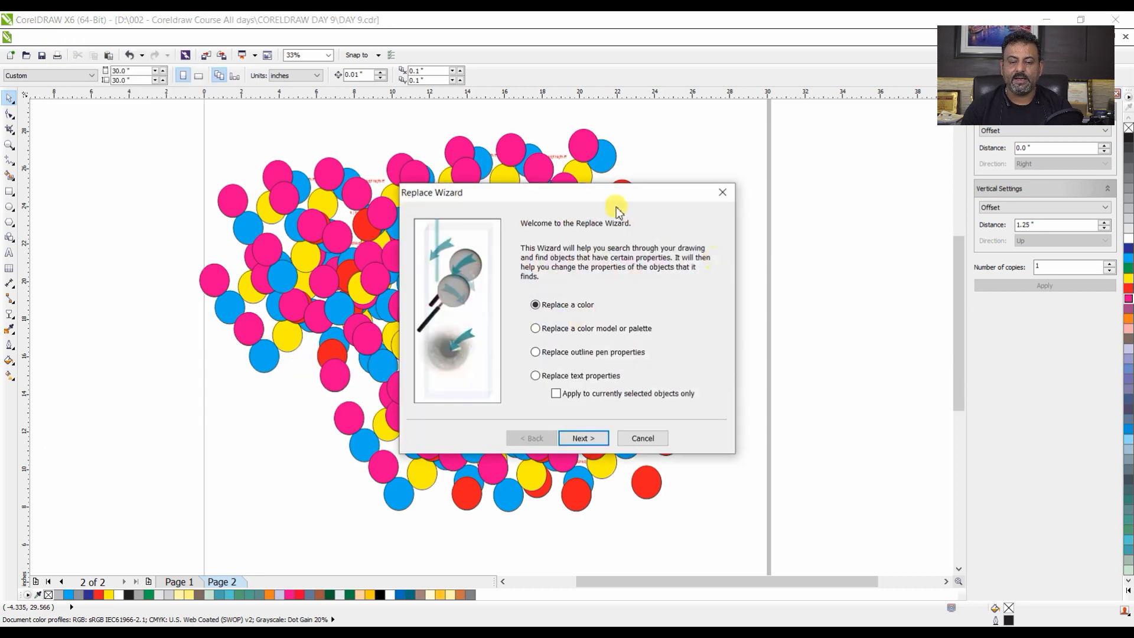
drag(618, 208, 849, 121)
click(809, 358)
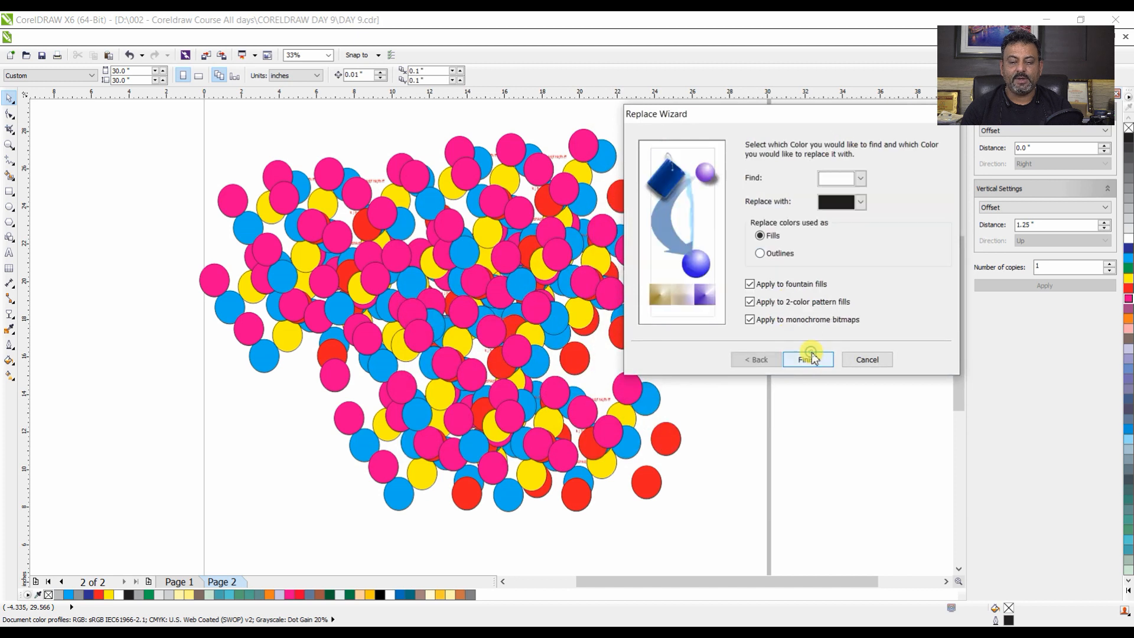
click(863, 177)
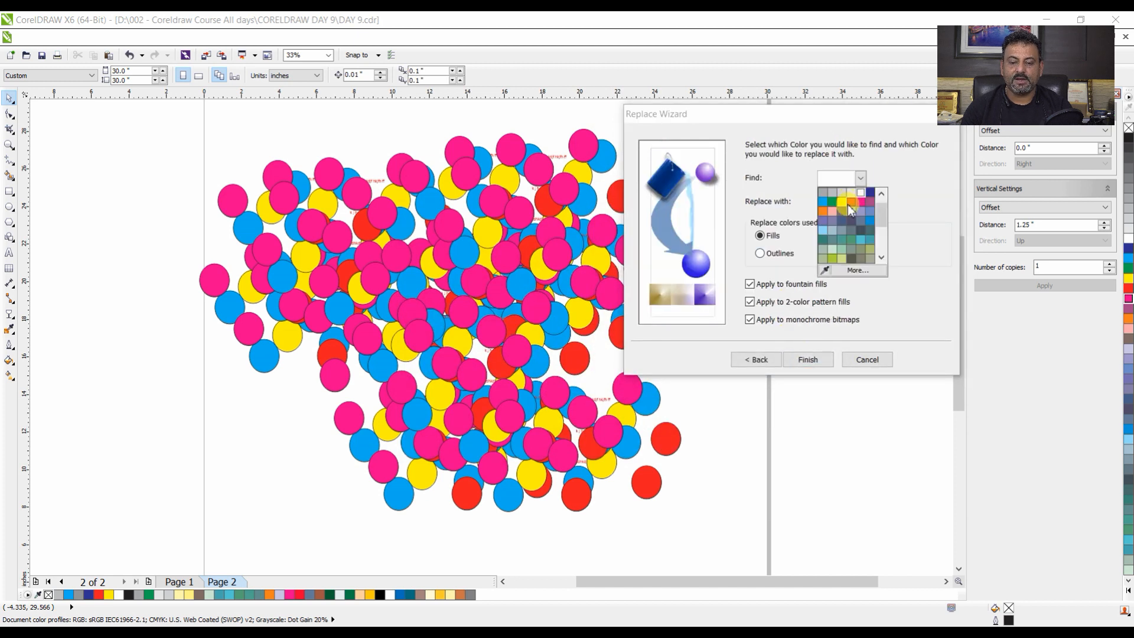
click(857, 203)
click(861, 201)
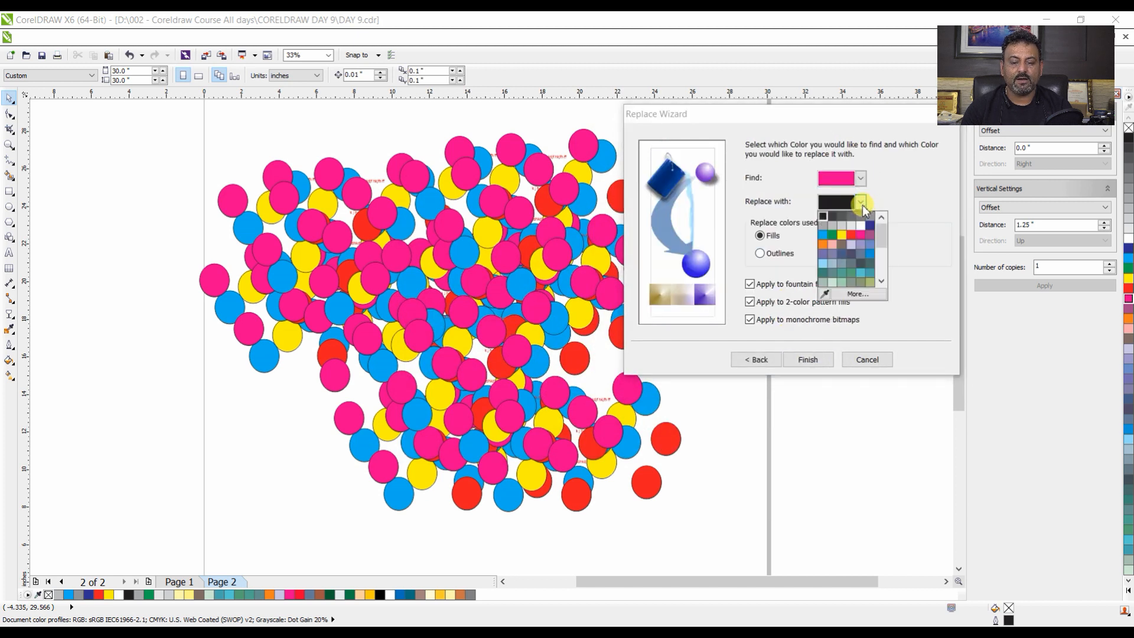
click(832, 235)
click(807, 364)
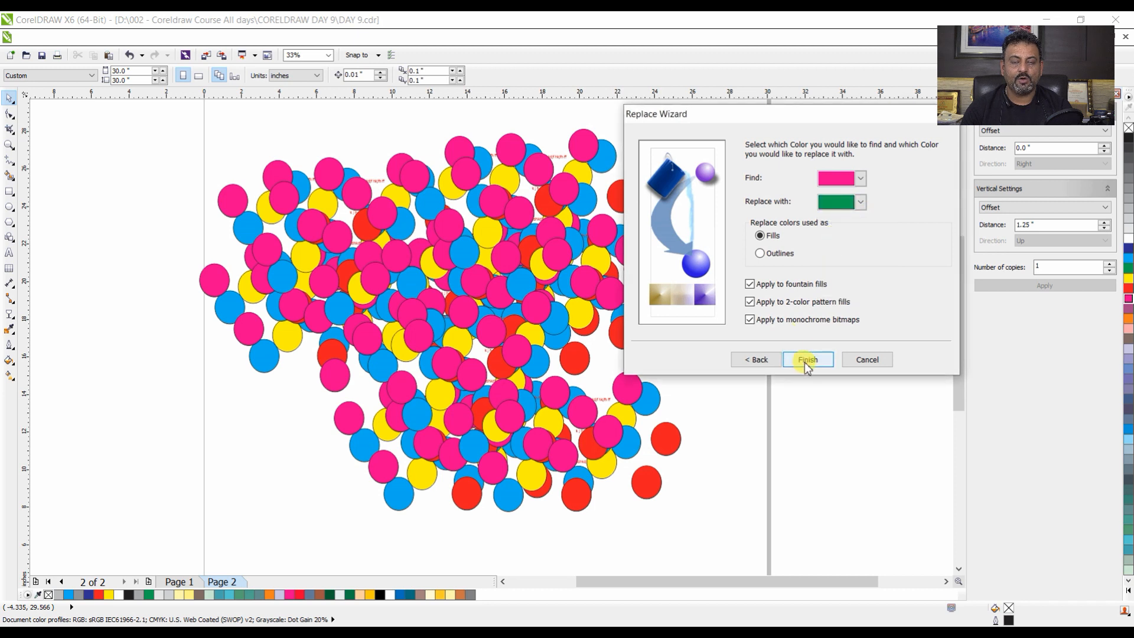
Apply the pink-to-green replacement to every matching object on the page and close Find and Replace.
drag(656, 309, 838, 143)
click(864, 157)
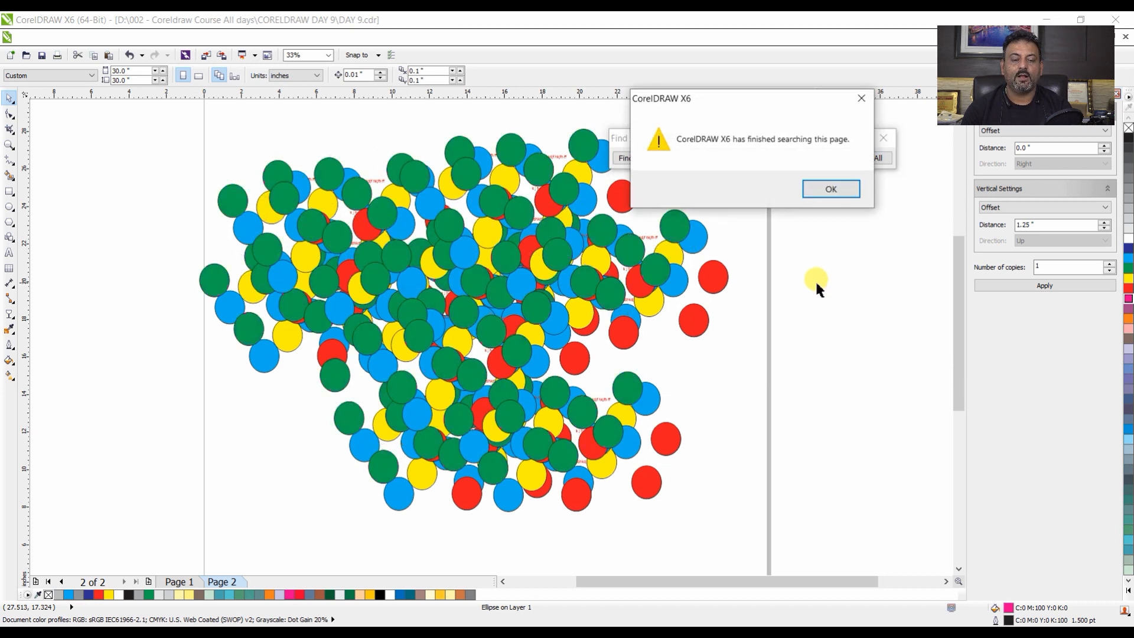
click(833, 188)
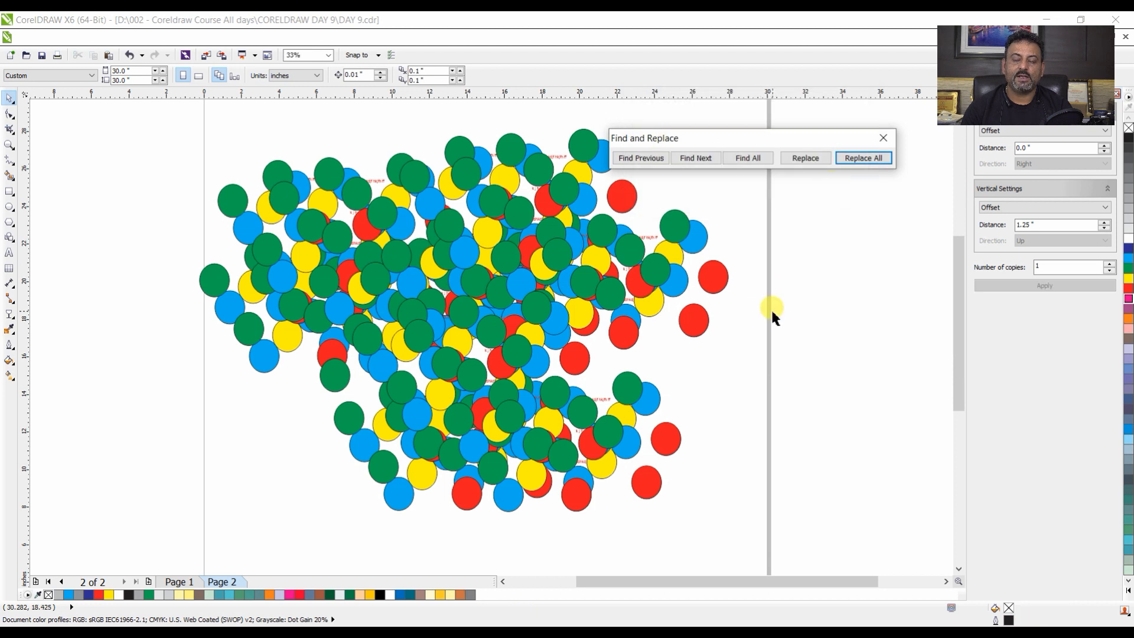
click(883, 138)
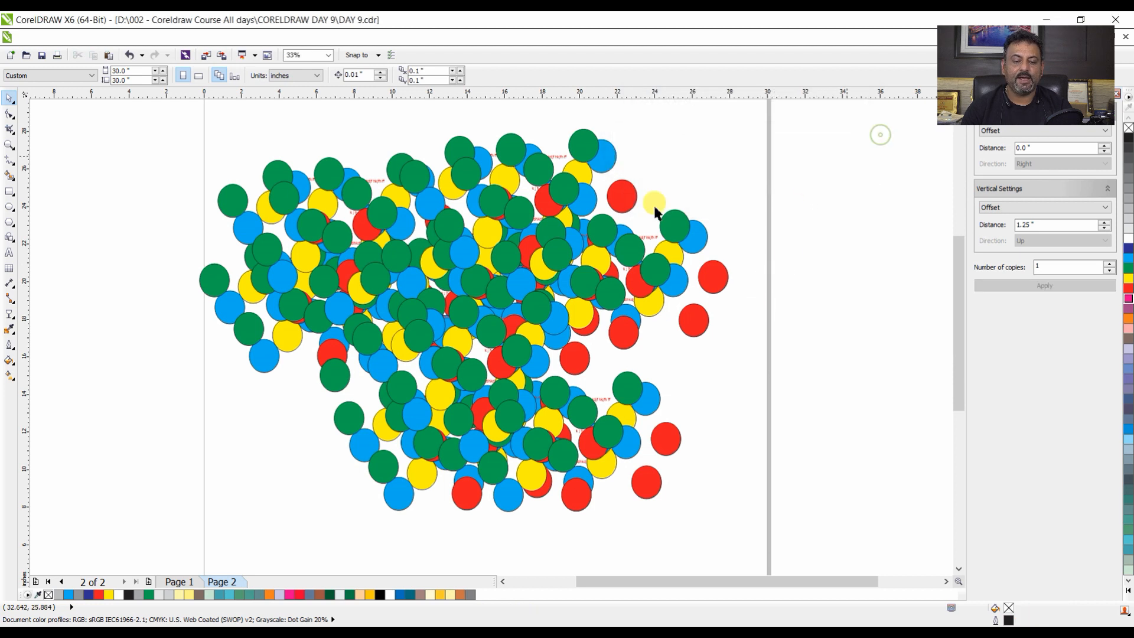
Select all the ellipses and text on Page 2 and delete them.
click(19, 36)
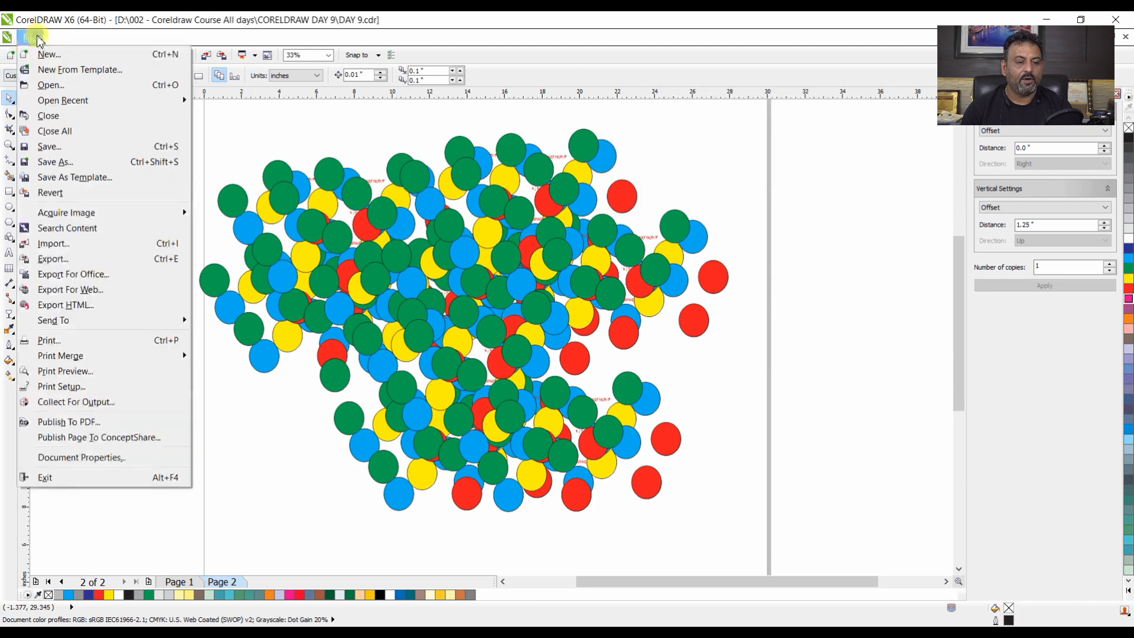
mouse_move(51, 39)
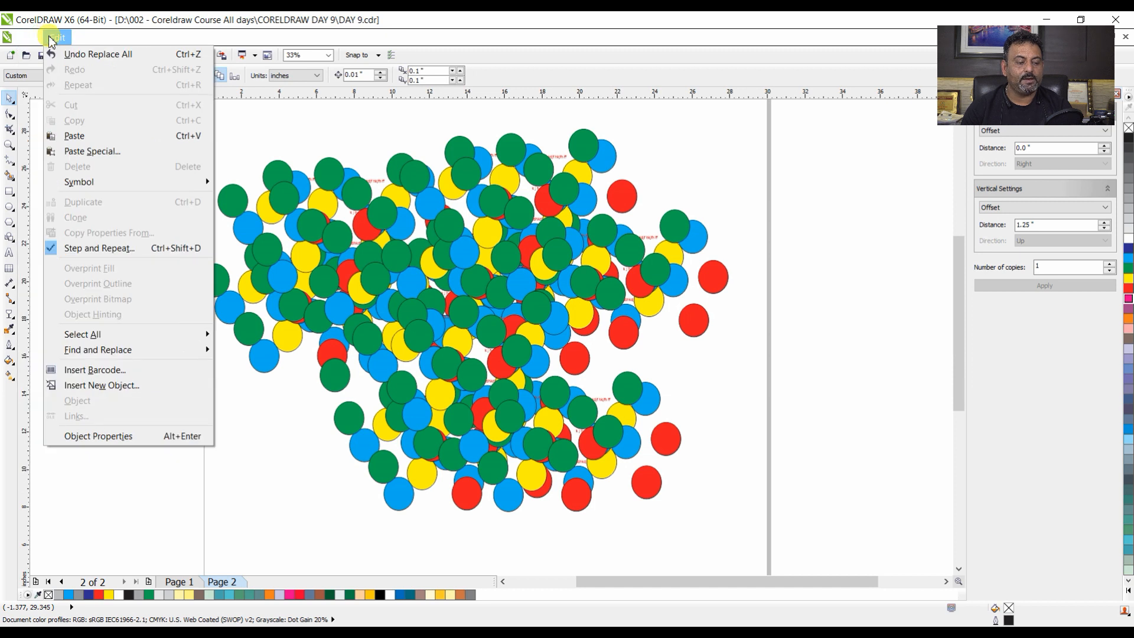
click(380, 113)
drag(140, 121, 786, 520)
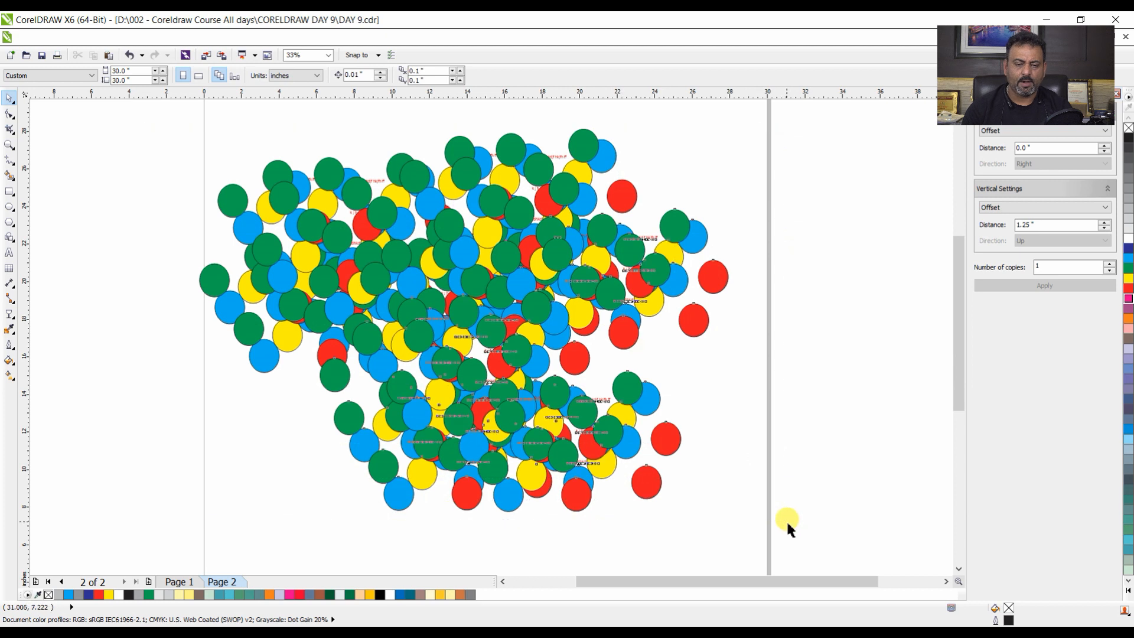
key(Delete)
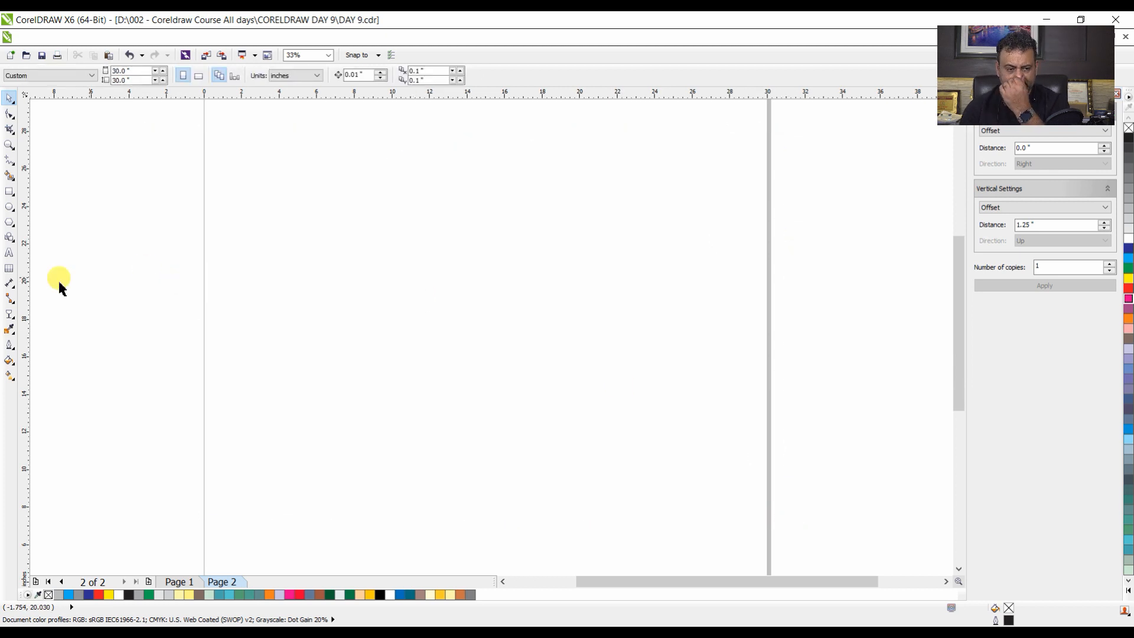
Start inserting a barcode and compare the input requirements of the Code 39, Code 25, UPC(A) and EAN-8 formats.
click(57, 37)
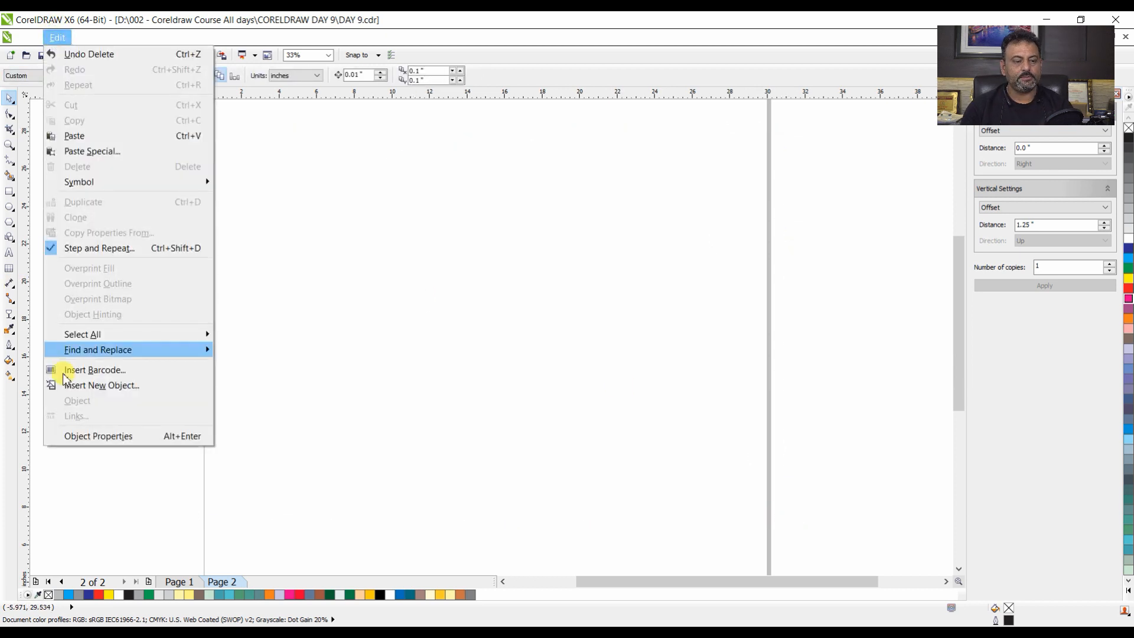
click(112, 371)
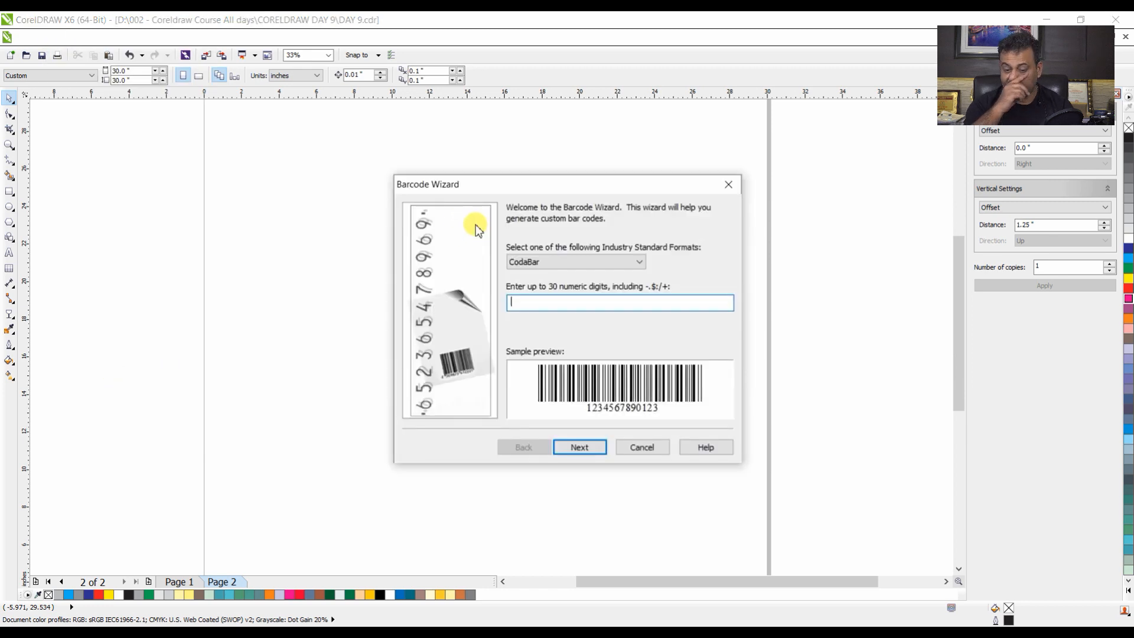
click(558, 262)
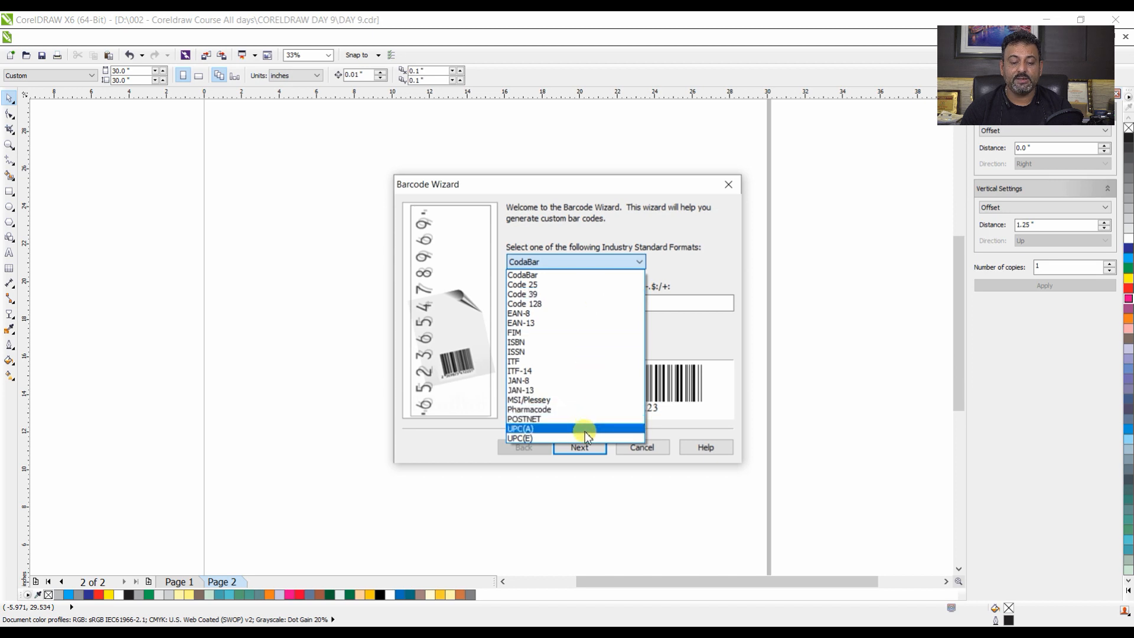
click(579, 295)
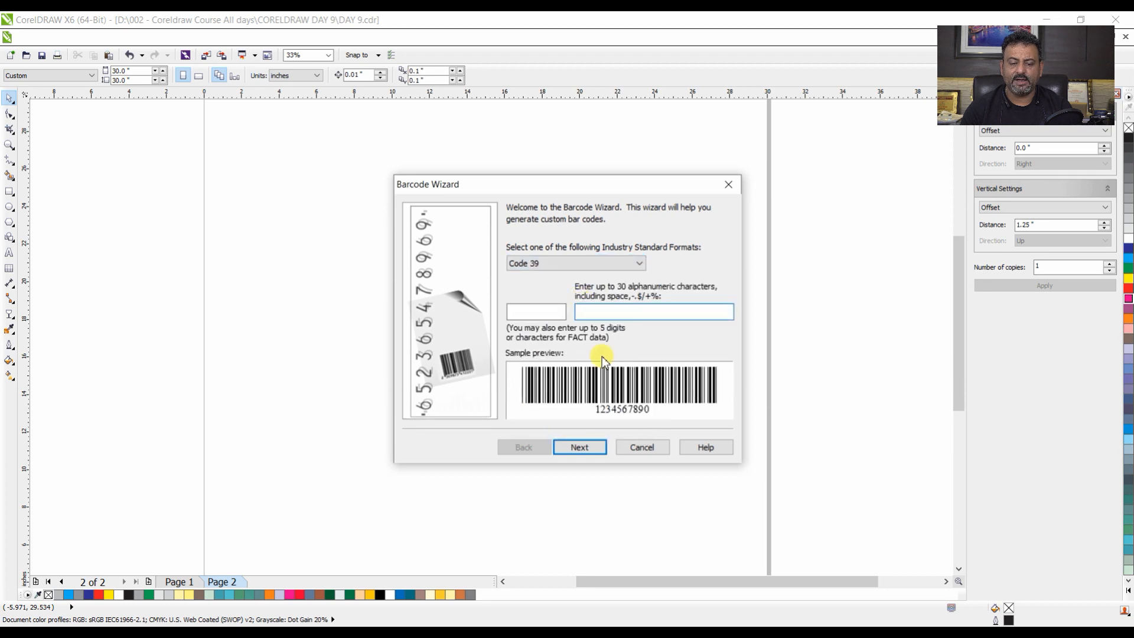
click(567, 263)
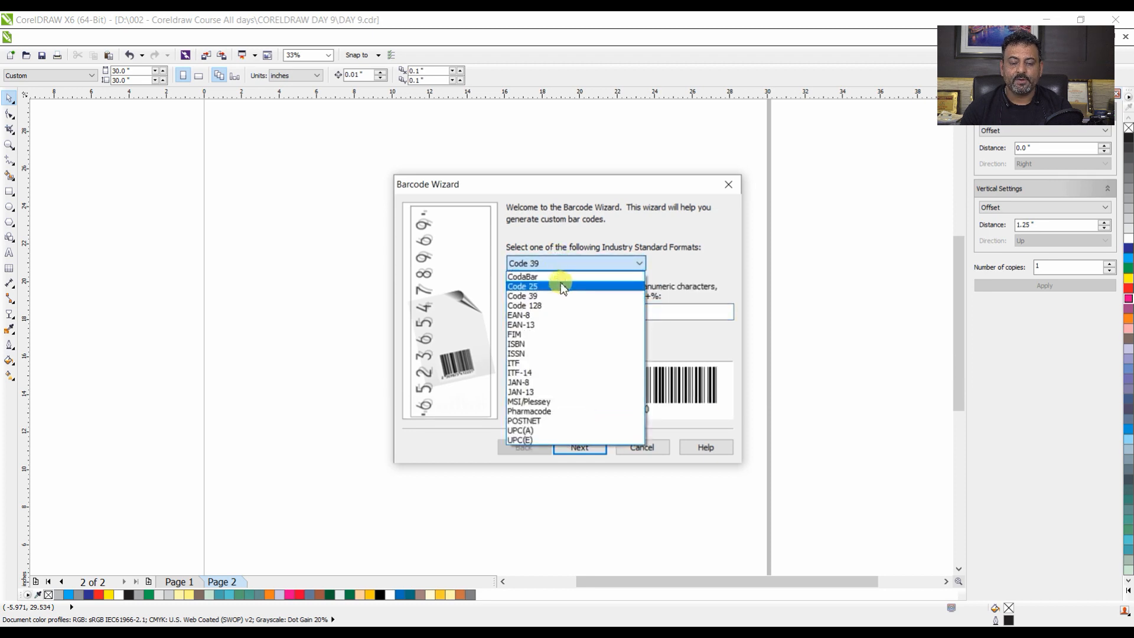
click(562, 285)
click(571, 263)
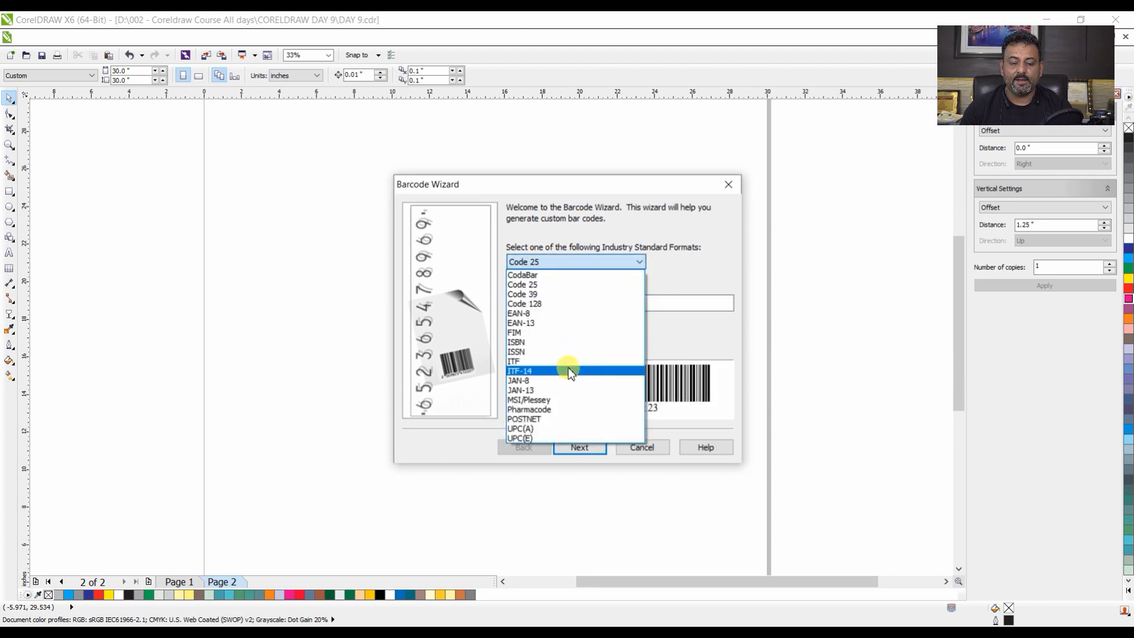
click(575, 428)
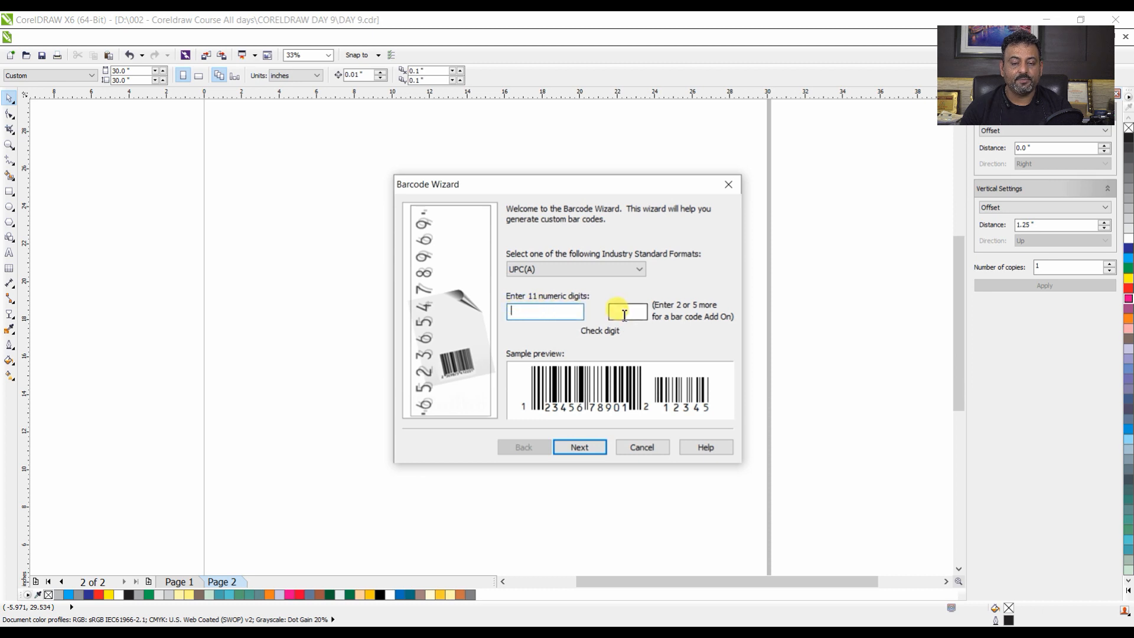
click(582, 272)
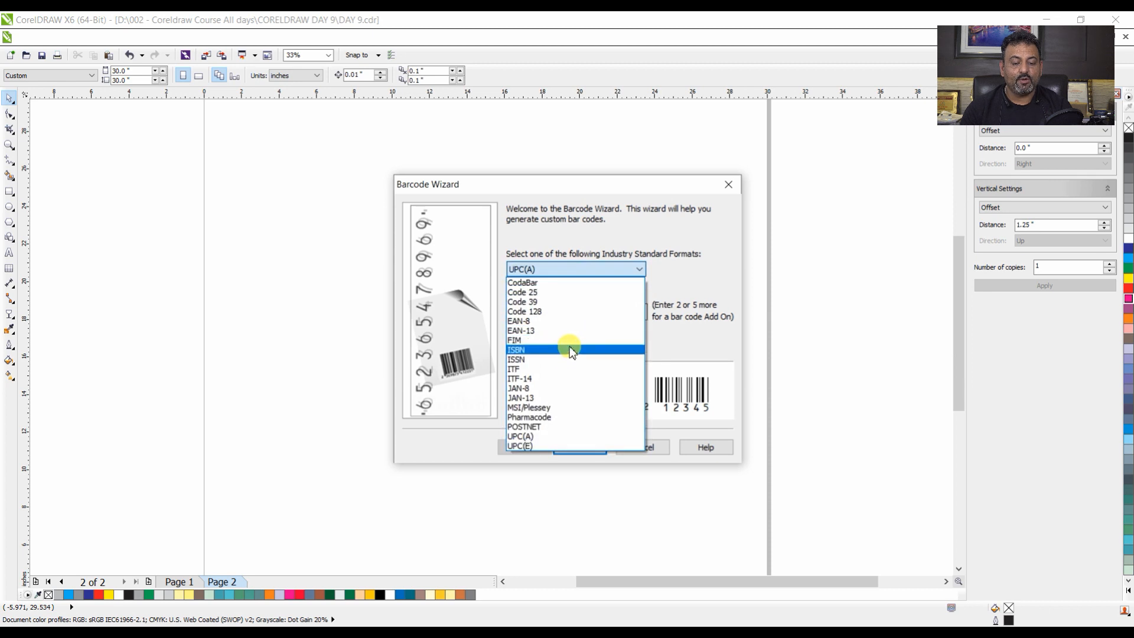
click(571, 302)
click(561, 267)
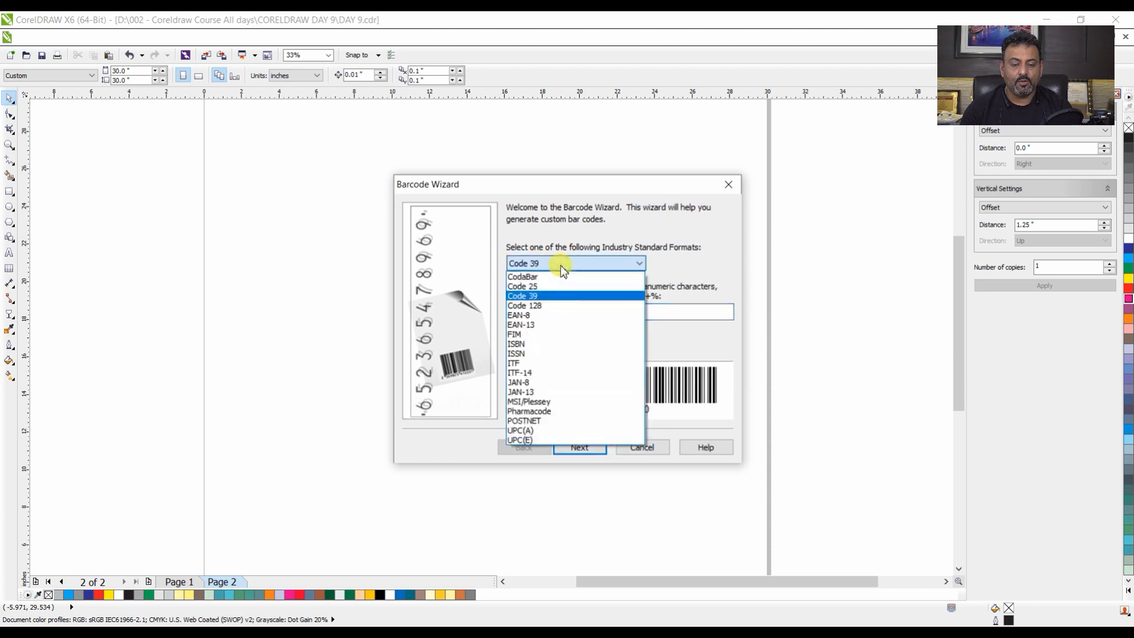
click(563, 314)
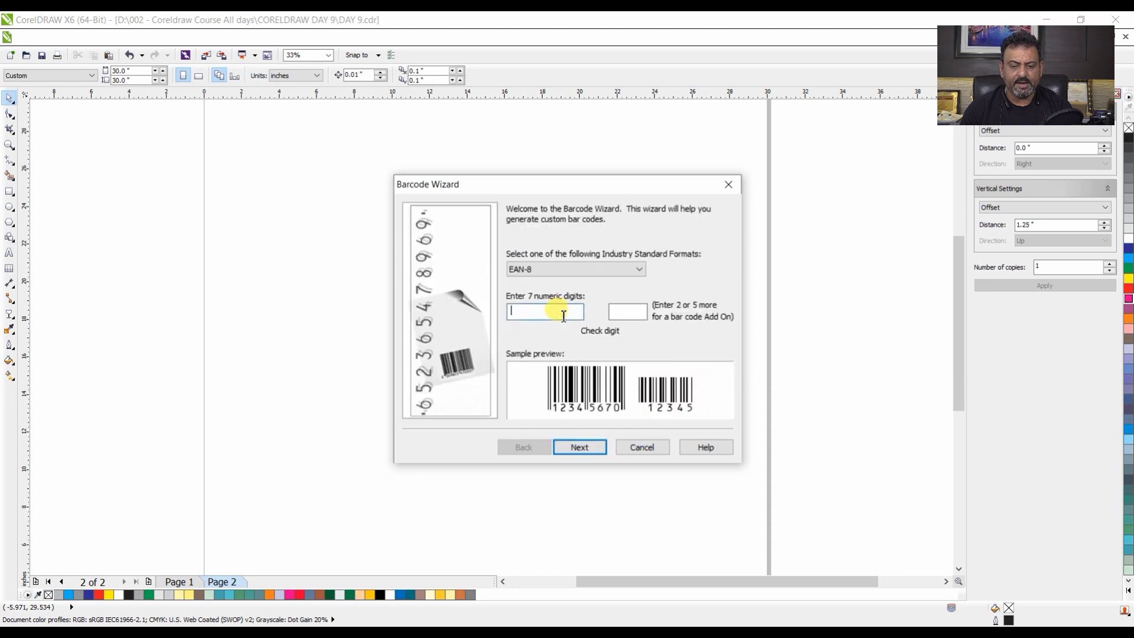
click(568, 269)
click(566, 325)
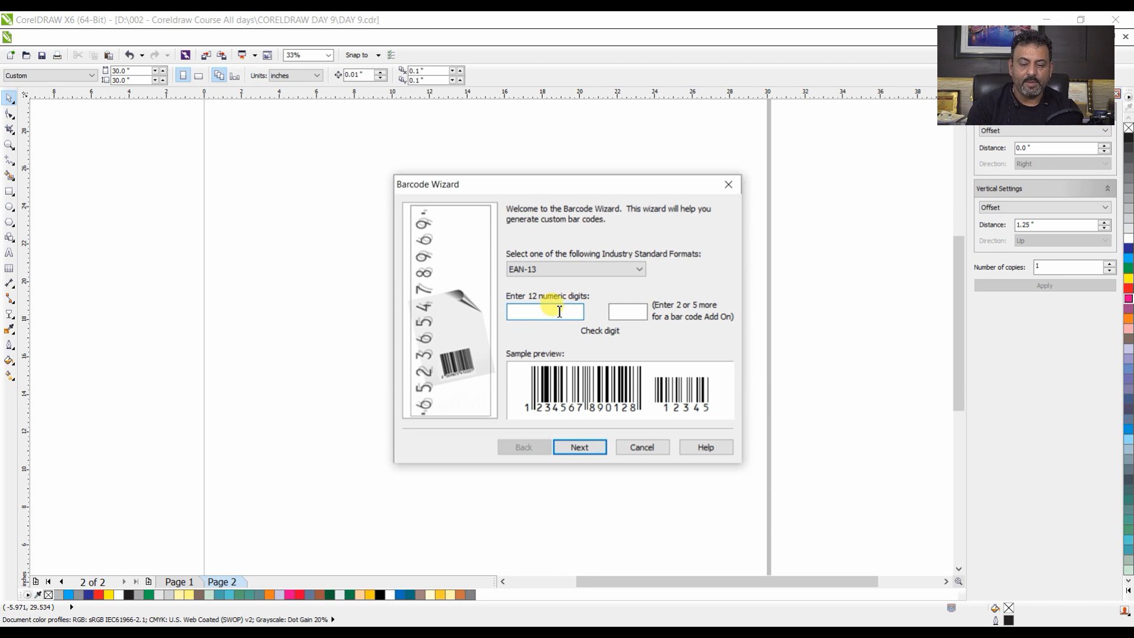
text(987284)
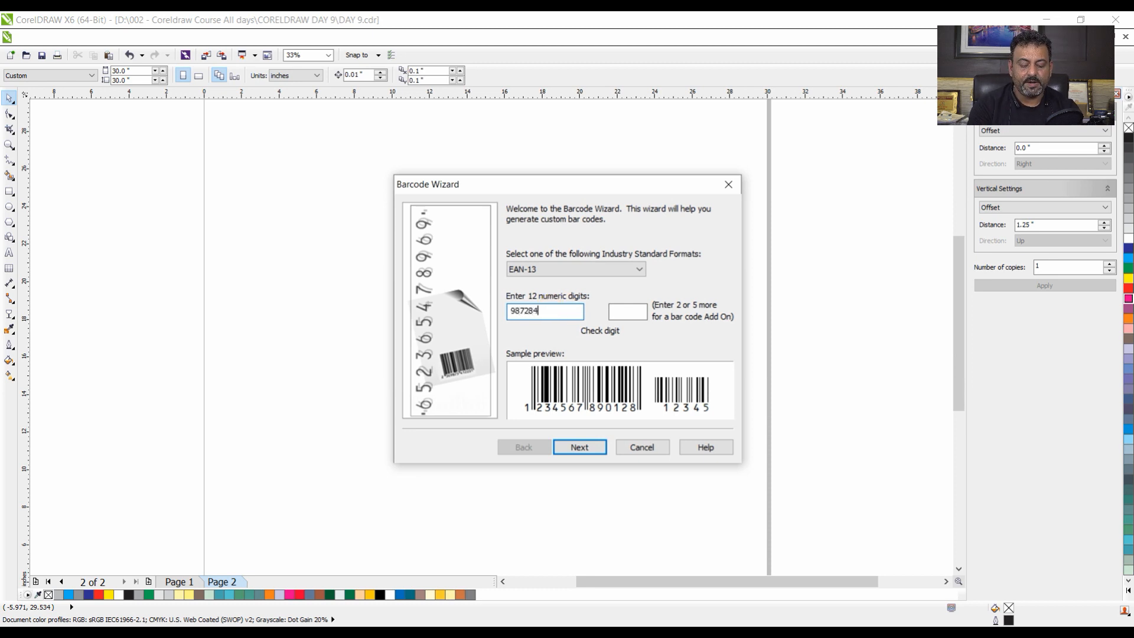
text(882912)
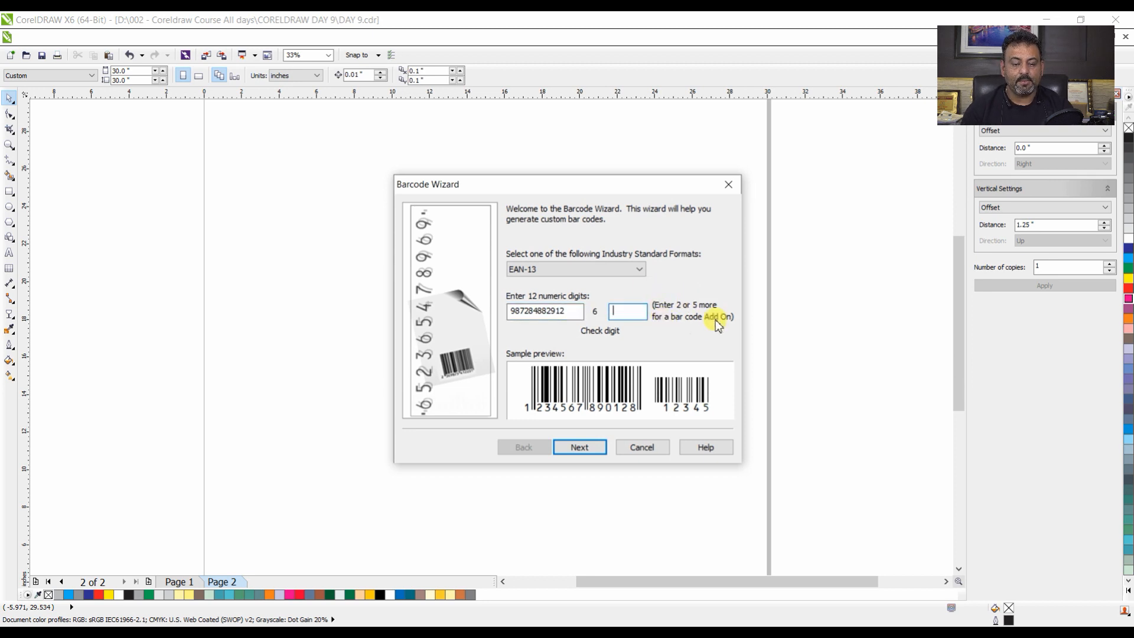
Enter 12345 as the EAN-13 add-on and insert the barcode with the default size, resolution and text properties.
text(12345)
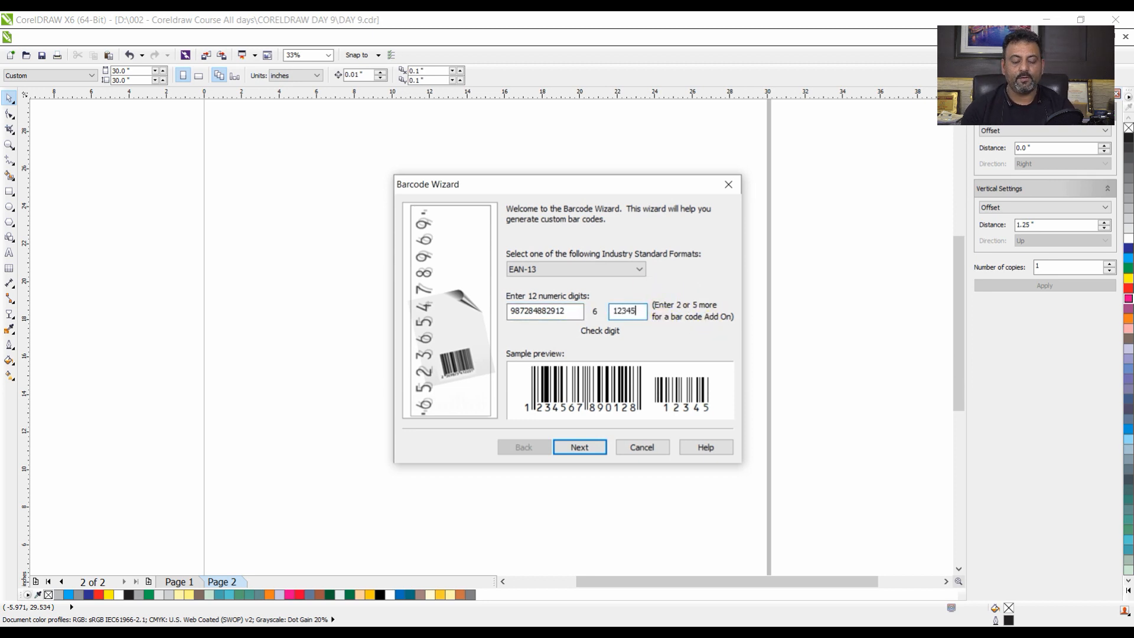
click(598, 448)
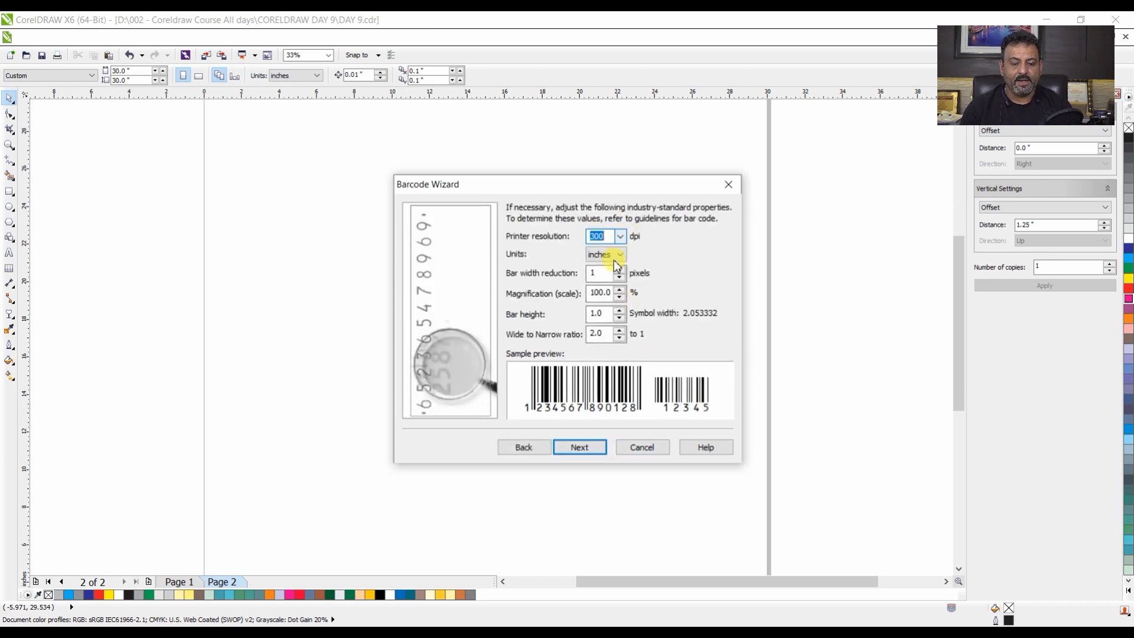
click(579, 447)
click(581, 452)
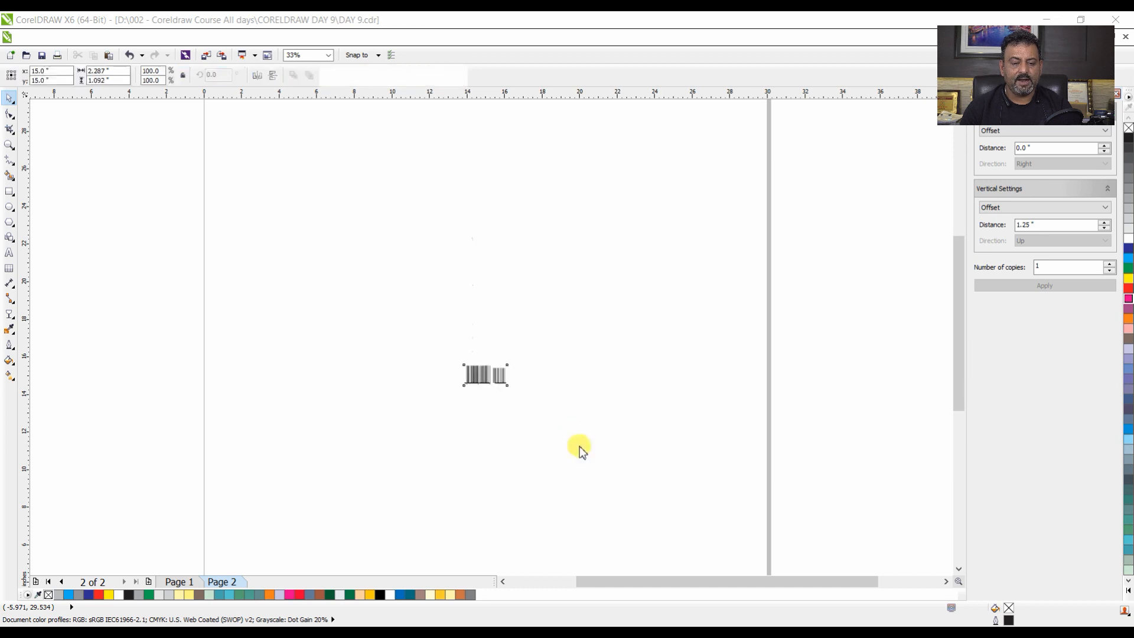
Enlarge the inserted barcode to about 9.4 by 4.5 inches and place it toward the right side of Page 2.
drag(508, 362, 638, 269)
drag(495, 346, 586, 415)
click(514, 299)
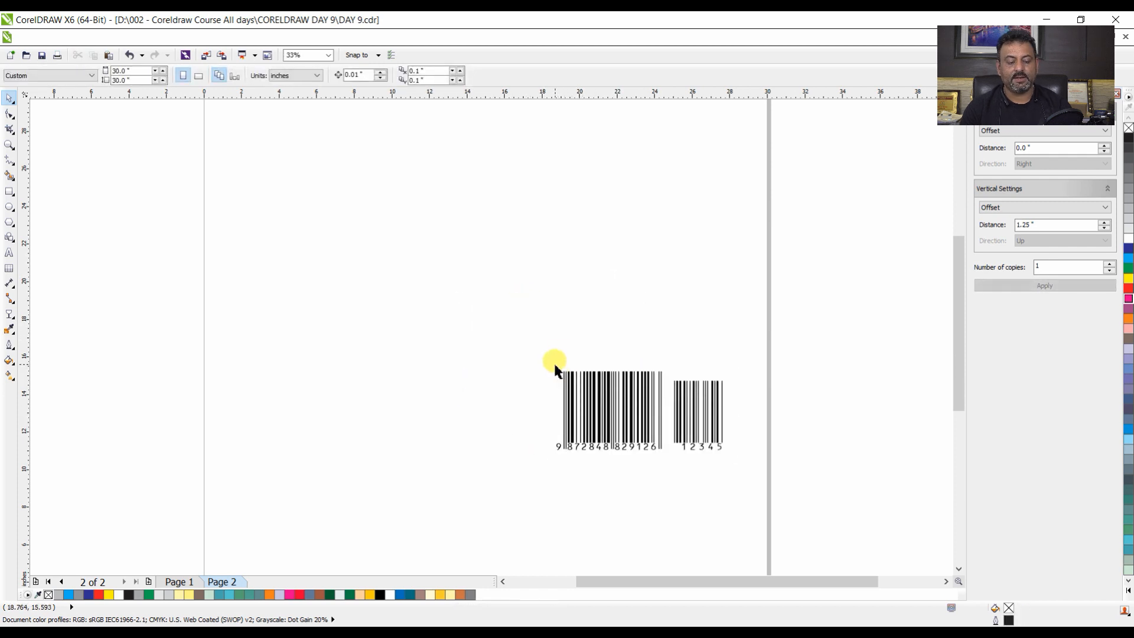
Delete the barcode from Page 2 and paste the barcode onto the discount coupon on Page 1.
click(567, 384)
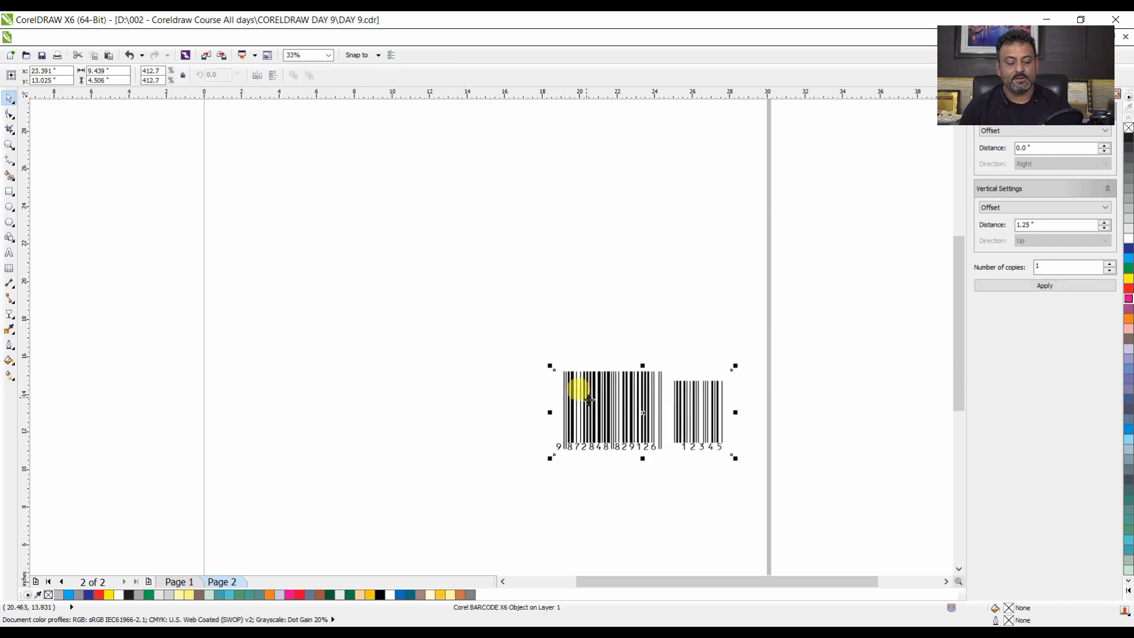
key(Delete)
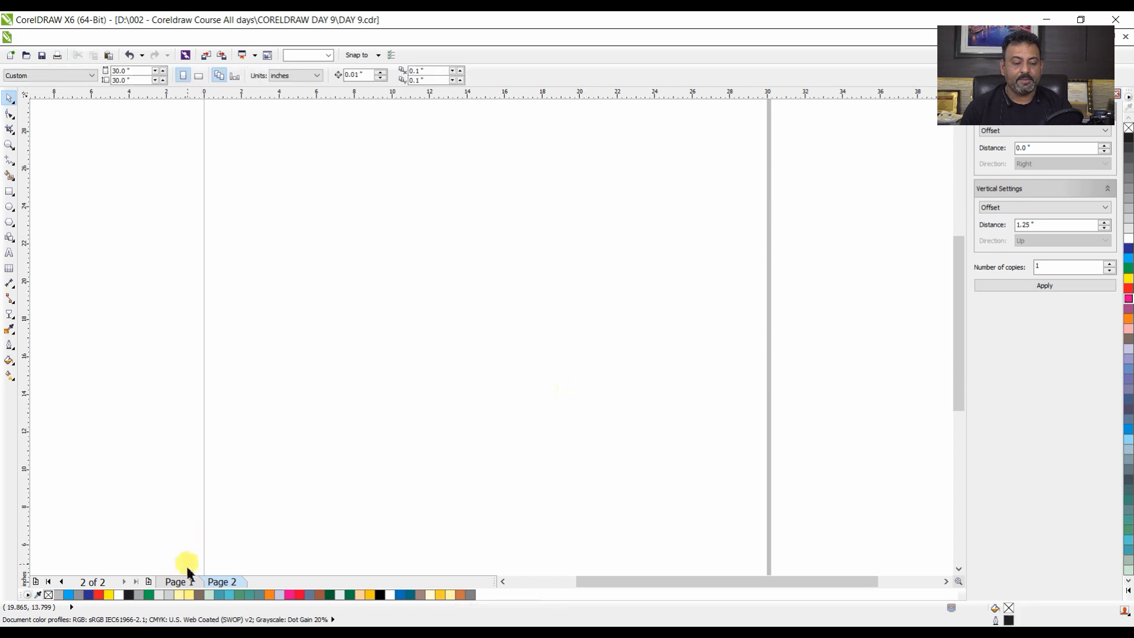
click(180, 582)
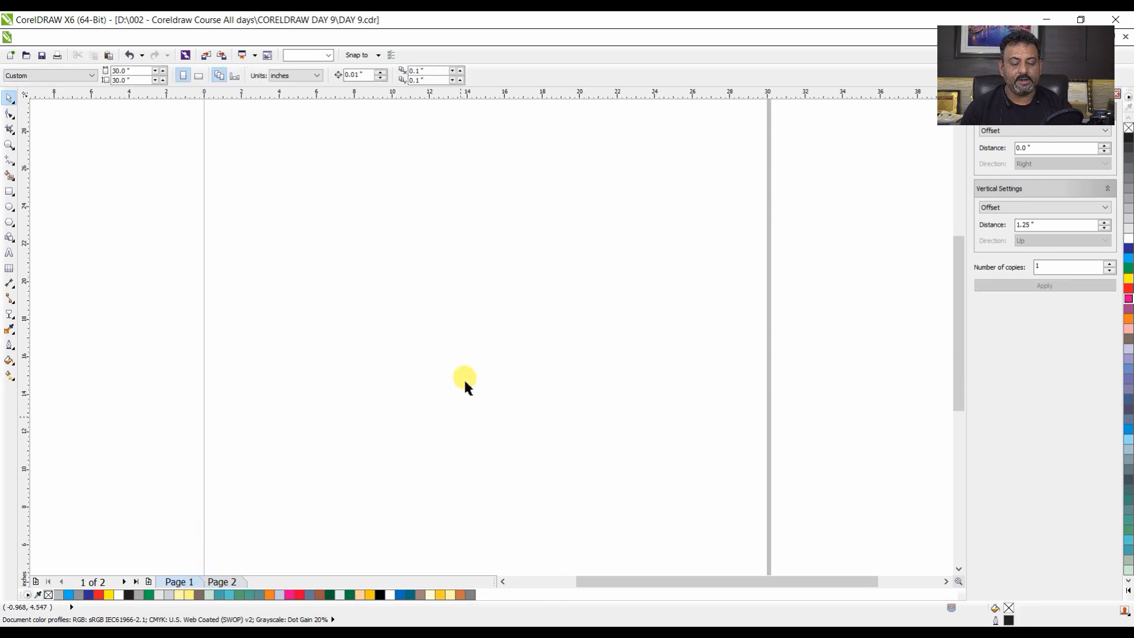
scroll(464, 384, up, 3)
key(ctrl+v)
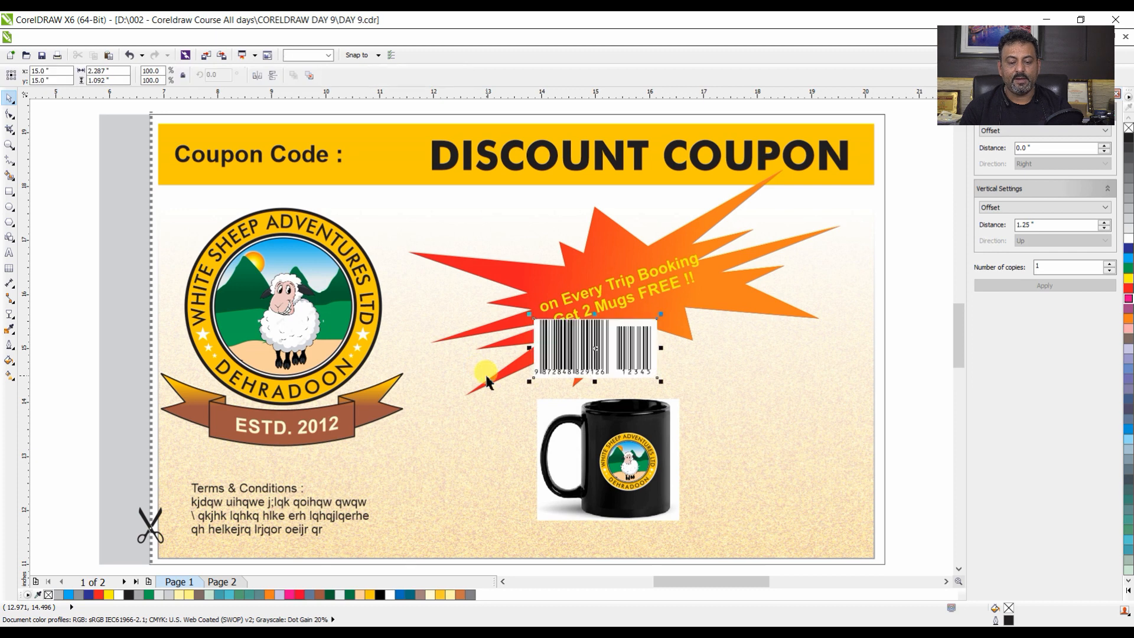
Move the barcode to the coupon's lower-right corner and enlarge it to about 3.7 by 1.8 inches.
drag(584, 347, 781, 503)
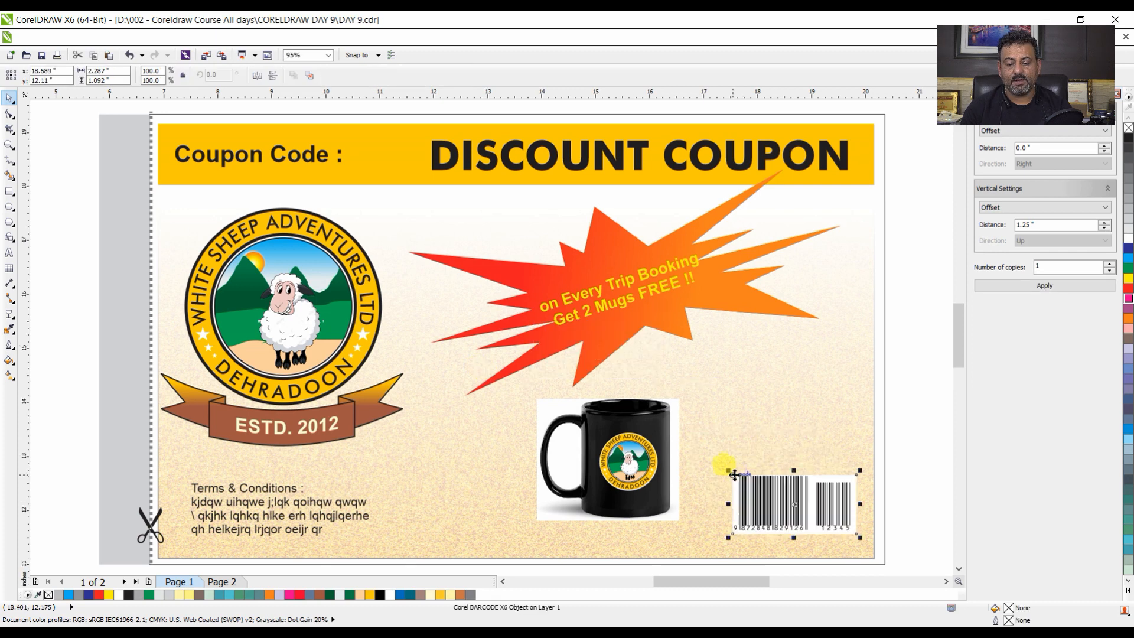
click(728, 471)
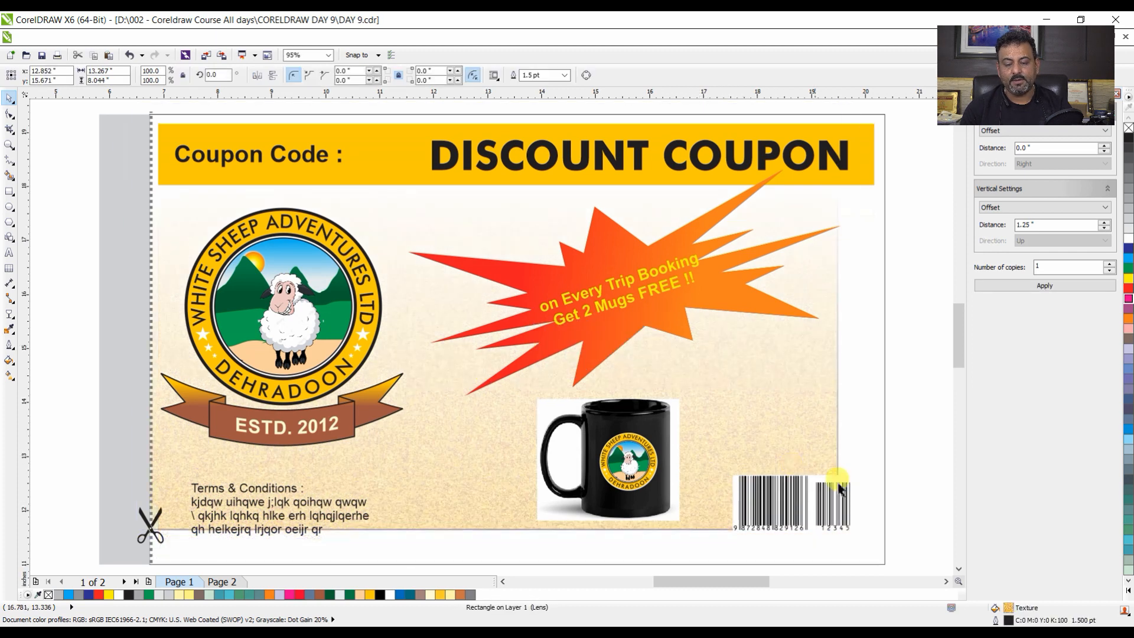
click(823, 502)
click(736, 472)
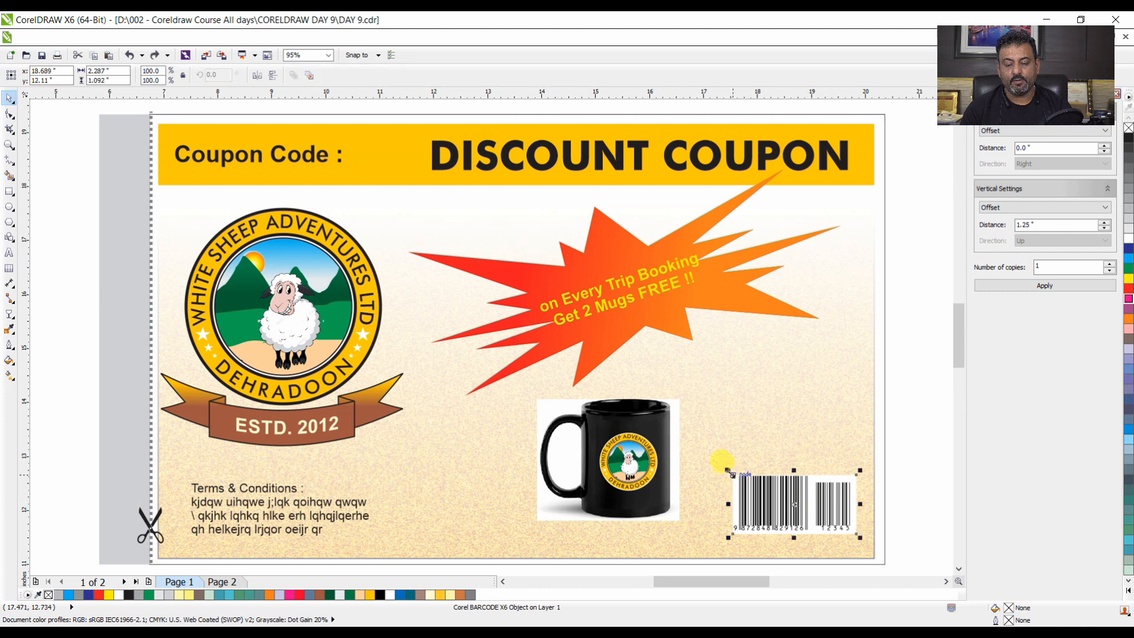
drag(729, 471, 649, 434)
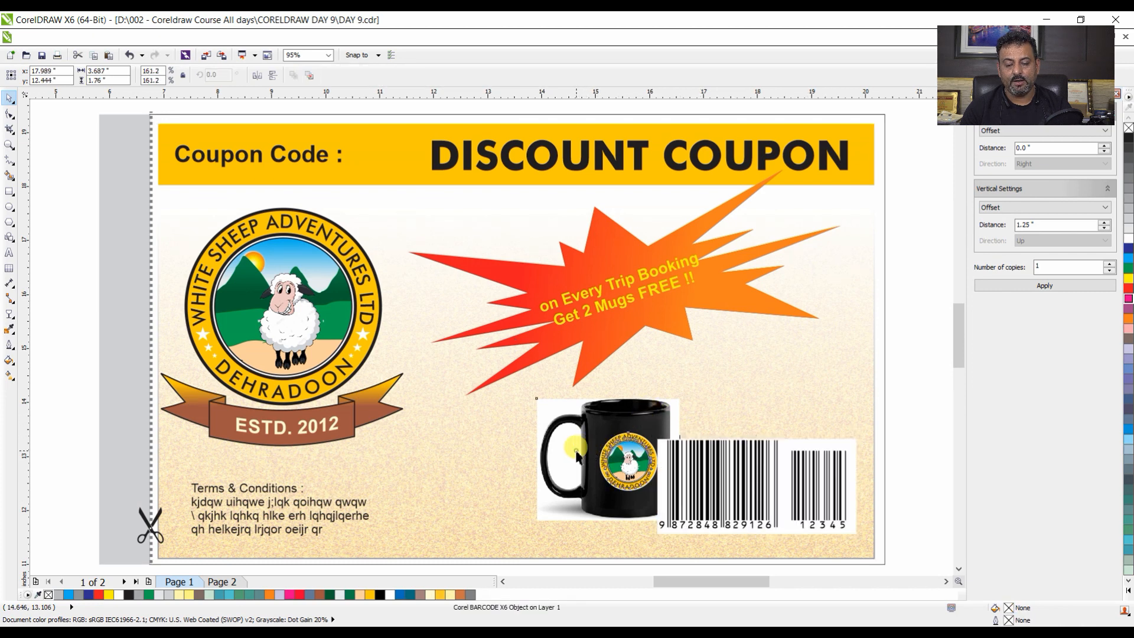
Move the mug picture down and to the left so it clears the enlarged barcode on the coupon.
click(577, 455)
drag(578, 455, 525, 480)
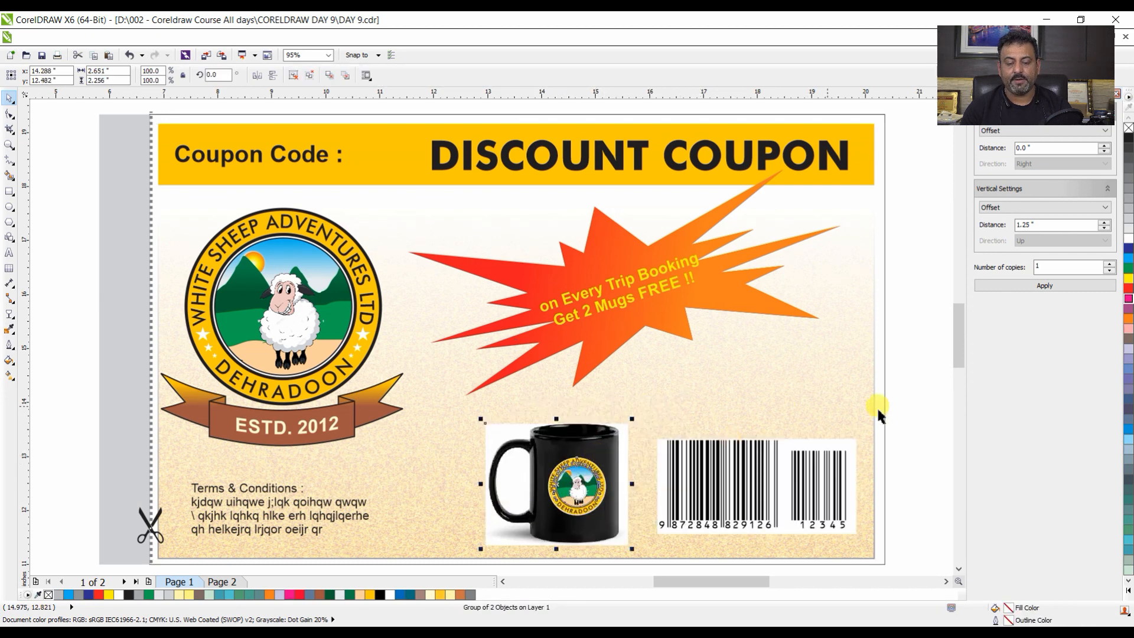
click(651, 432)
key(shift+F4)
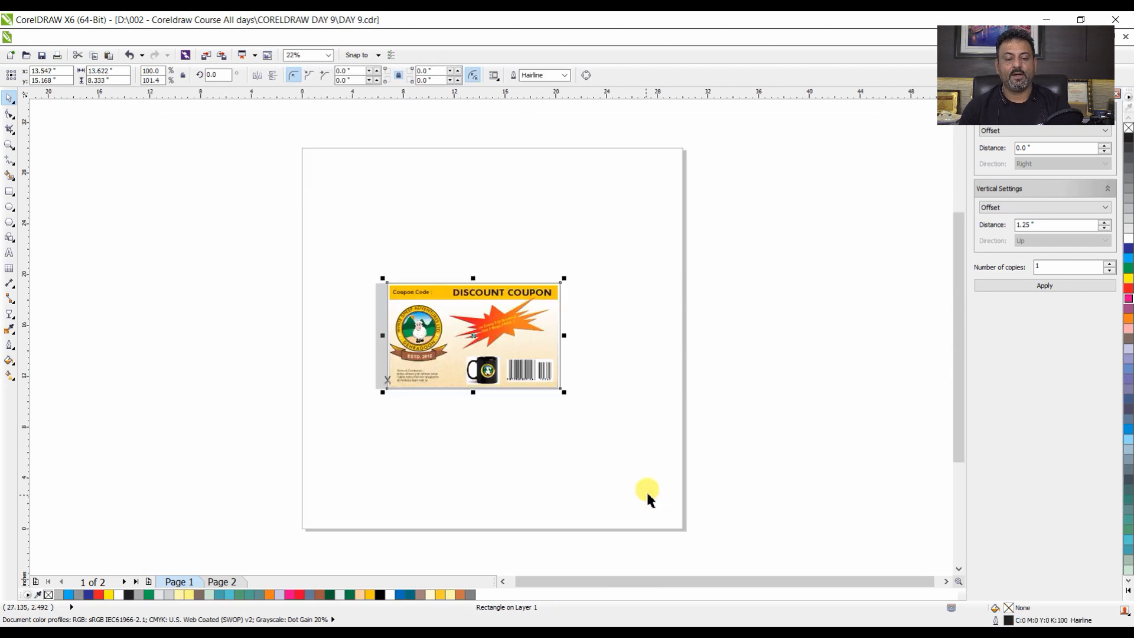
Switch to Page 2, display the Object Properties docker and close the dockers.
click(223, 582)
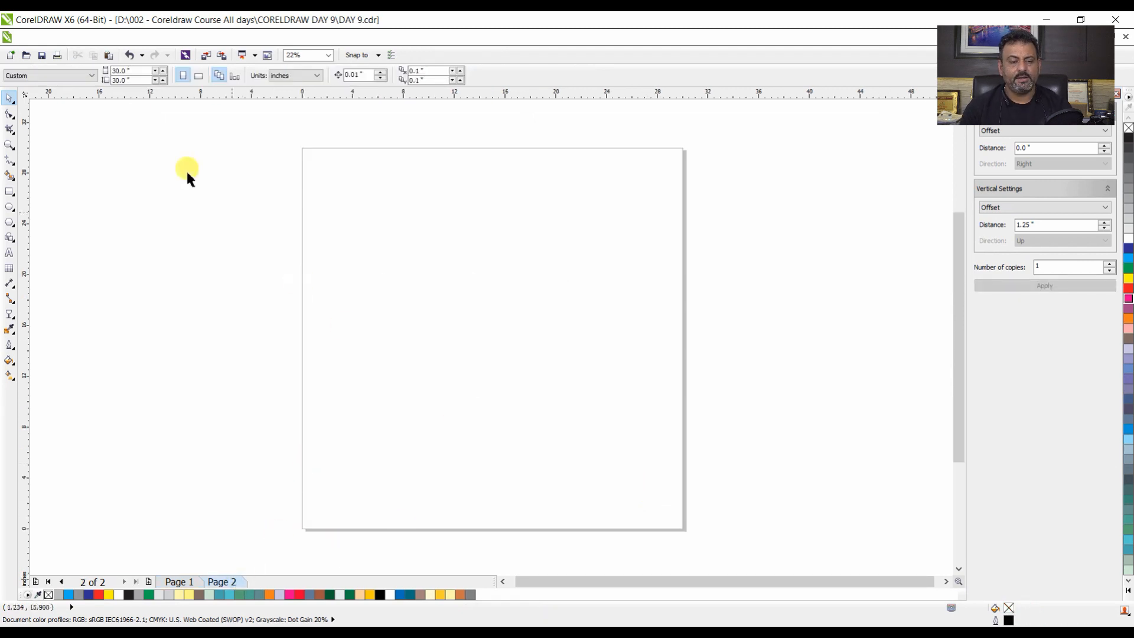
click(57, 38)
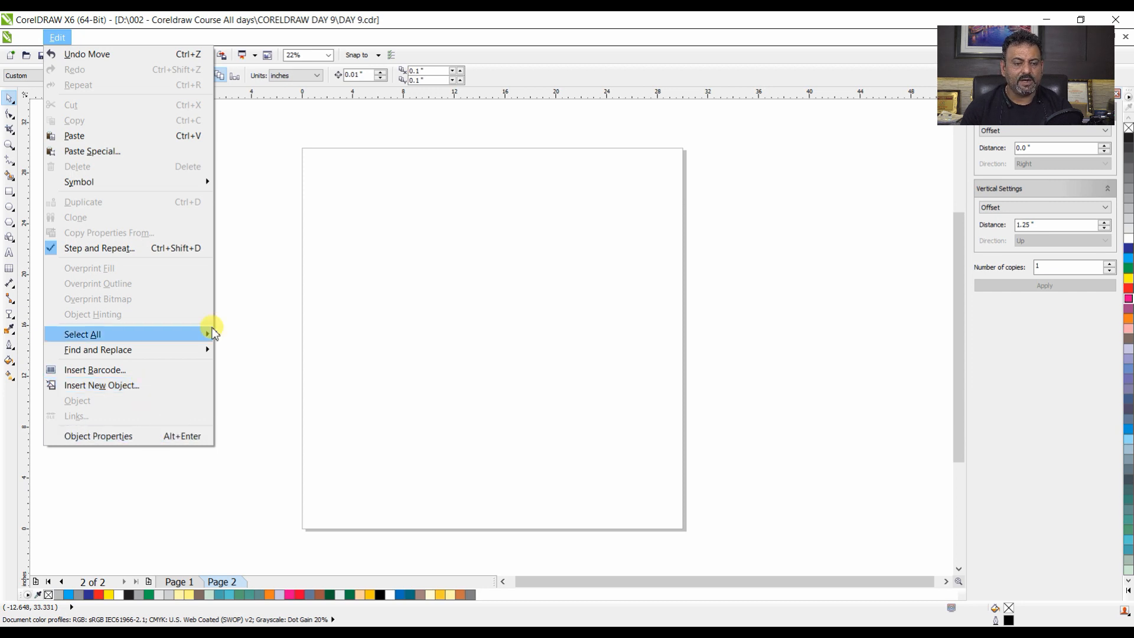
click(154, 442)
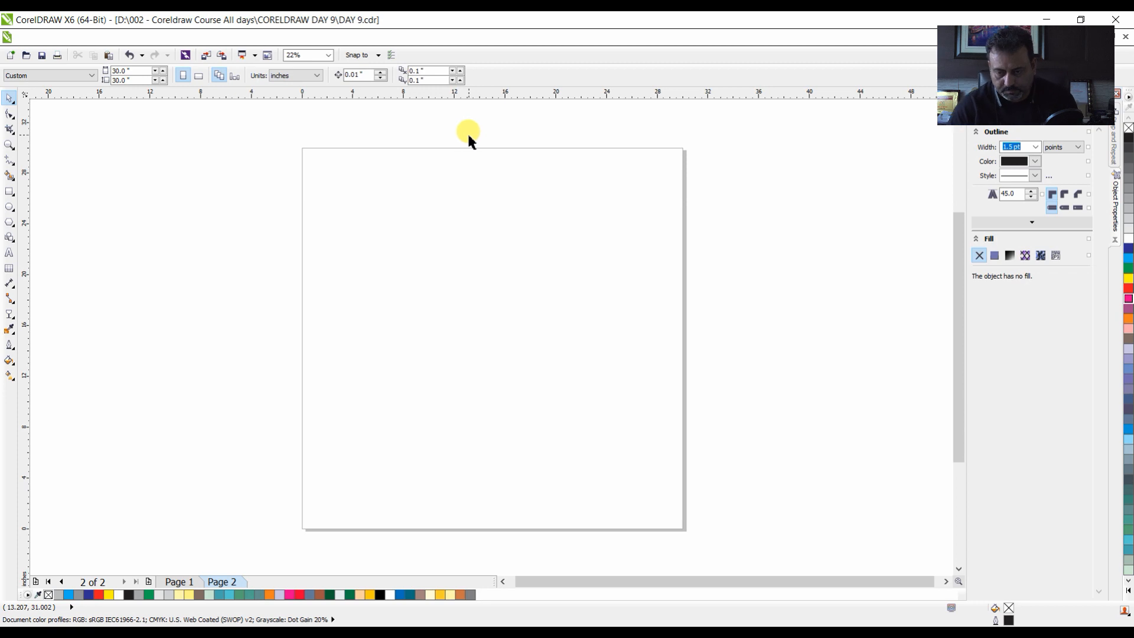
click(1117, 95)
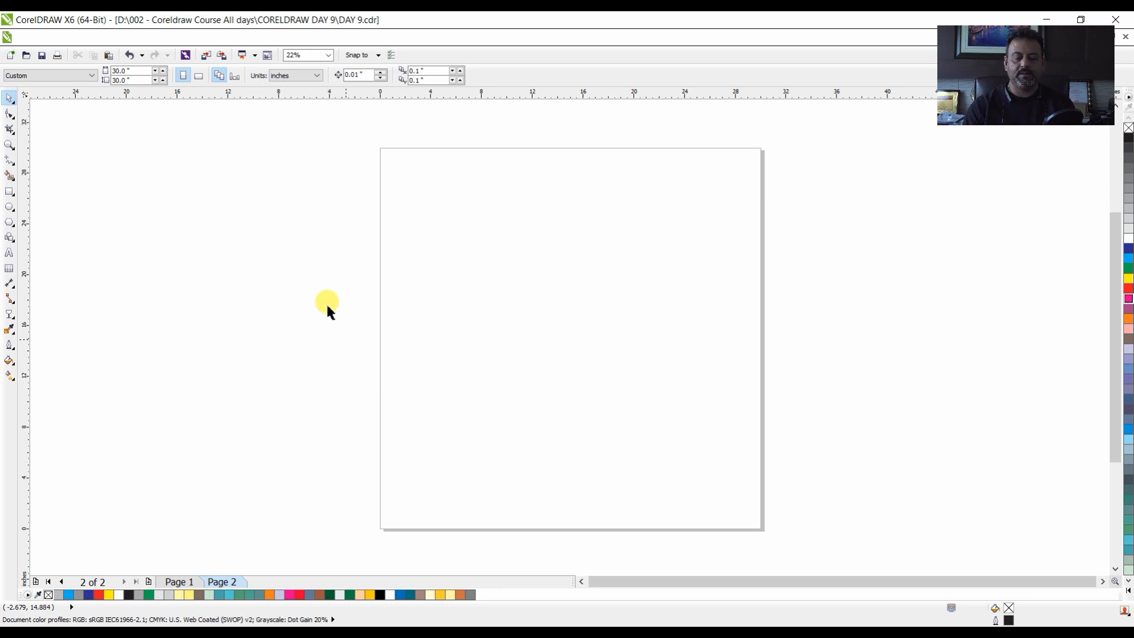
click(58, 37)
mouse_move(98, 40)
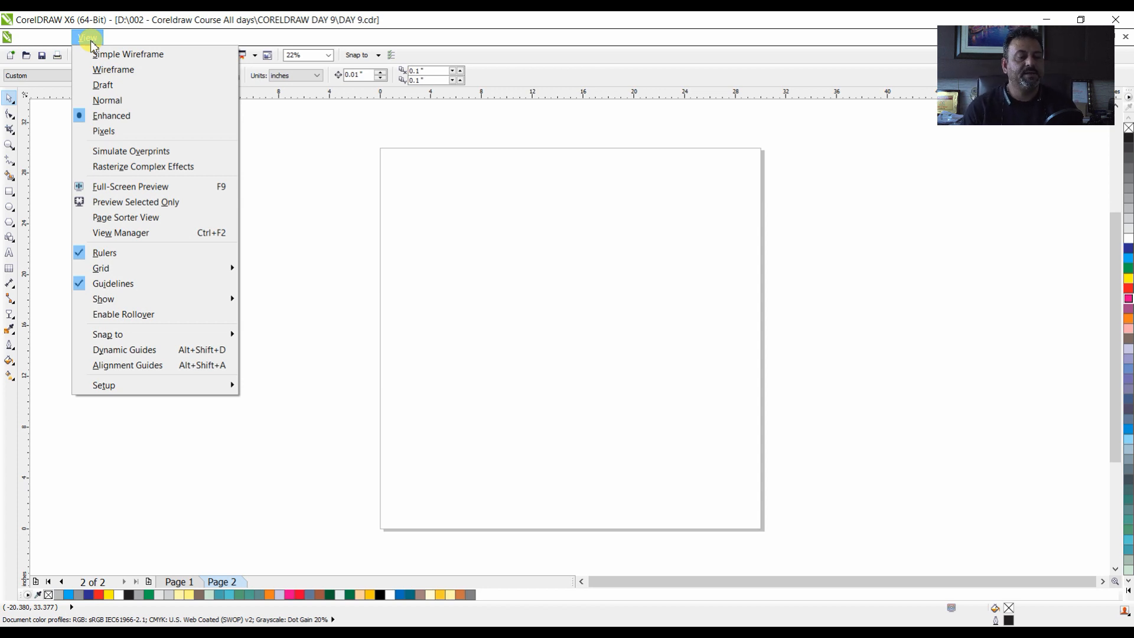
click(253, 131)
Draw a rectangle about 11.6 by 10.9 inches in the upper left part of Page 2.
click(10, 192)
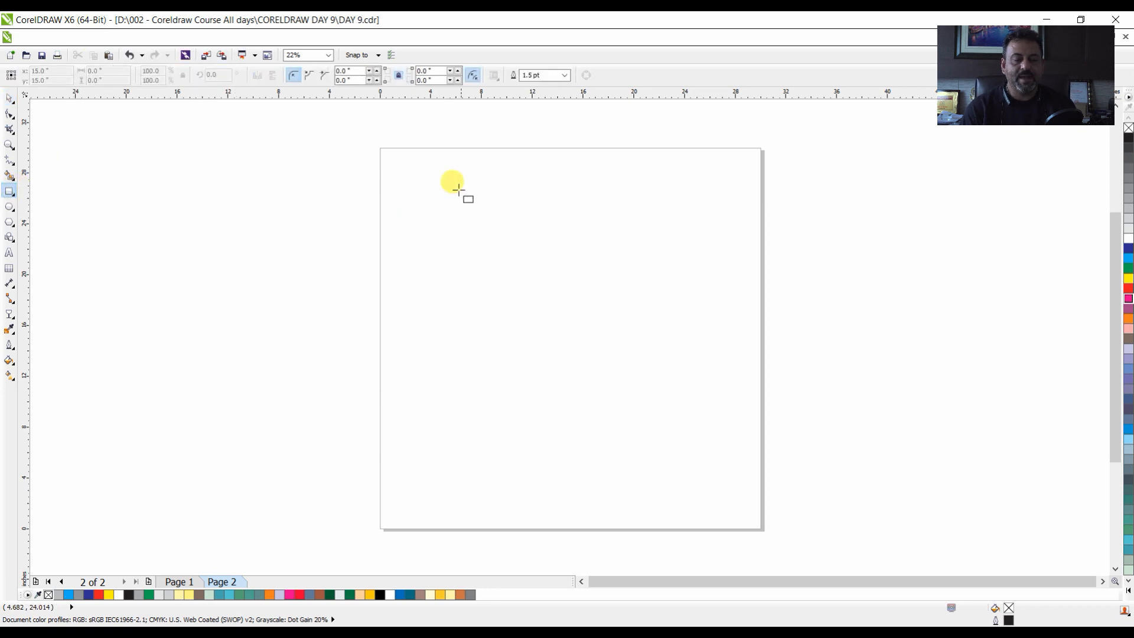
drag(448, 188, 595, 325)
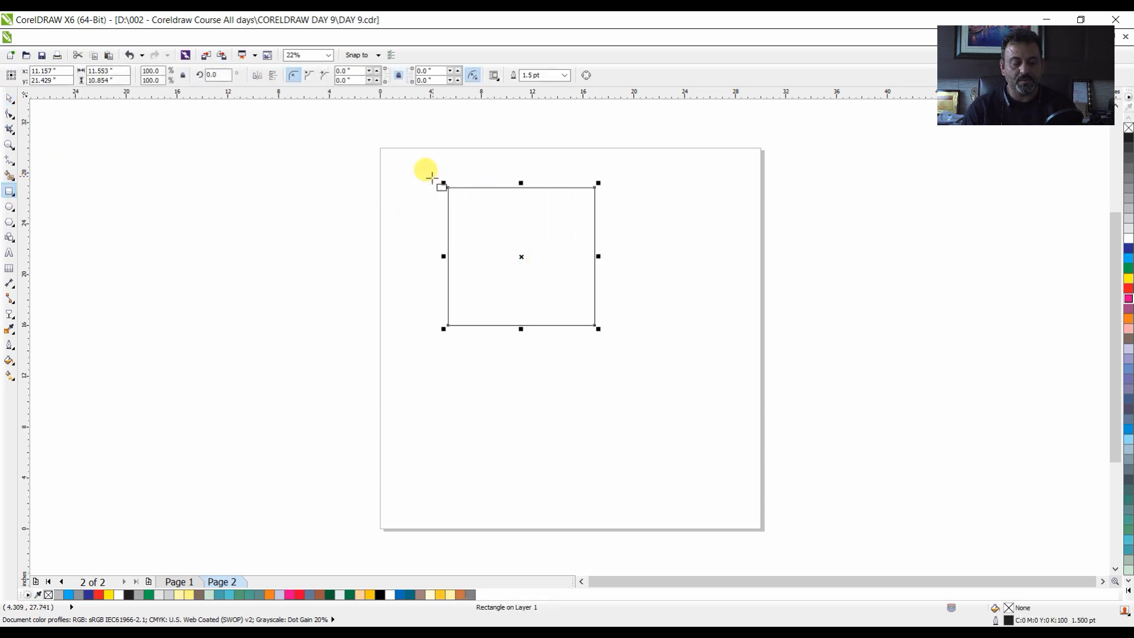
key(F2)
drag(432, 166, 630, 344)
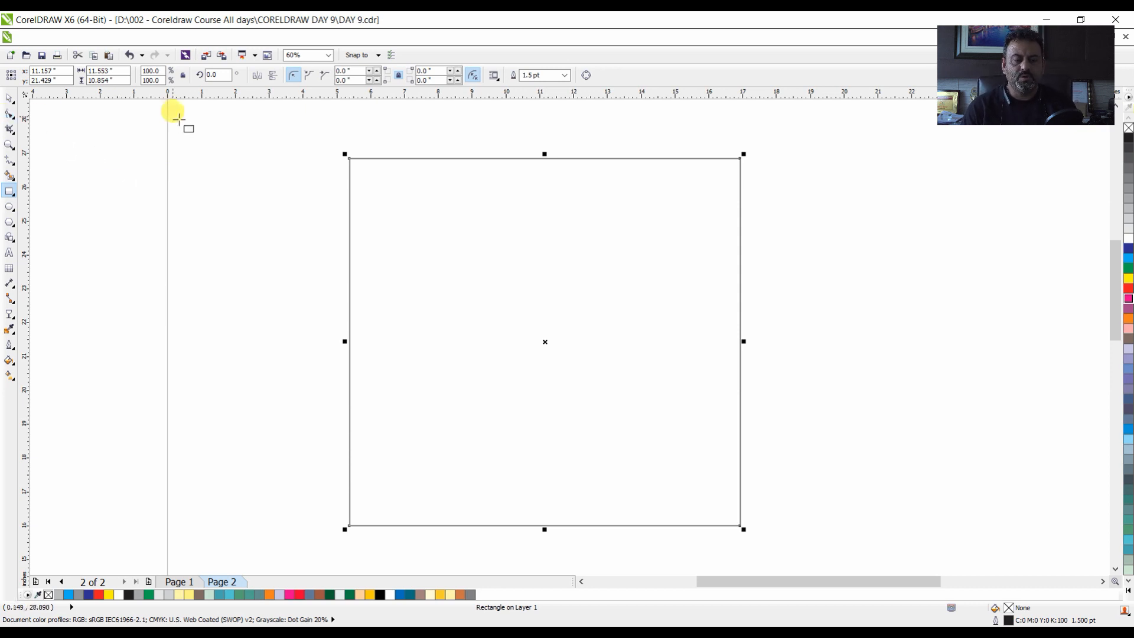
Round all four corners of the rectangle to a radius of about 1.1 inches with the Shape tool.
click(10, 99)
click(9, 115)
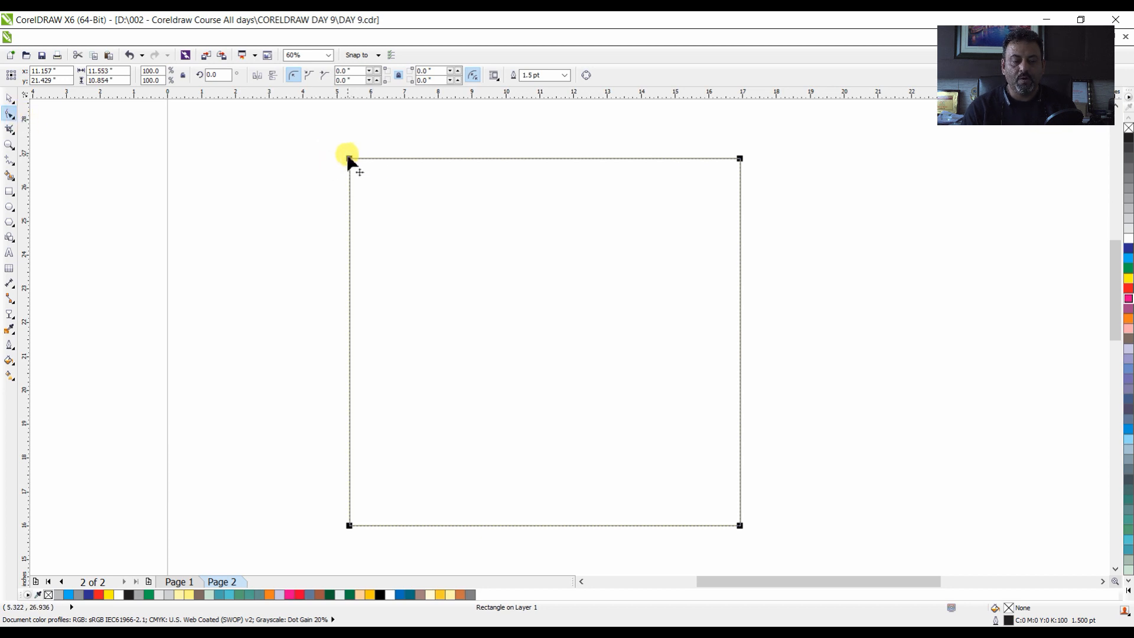
drag(350, 158, 387, 160)
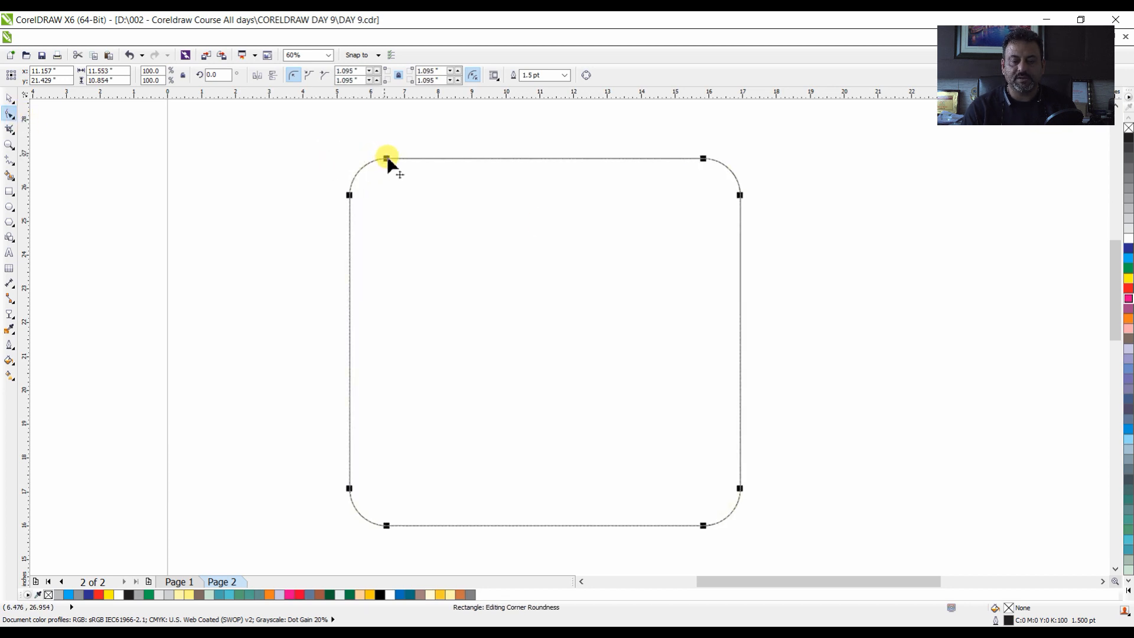
key(space)
click(841, 208)
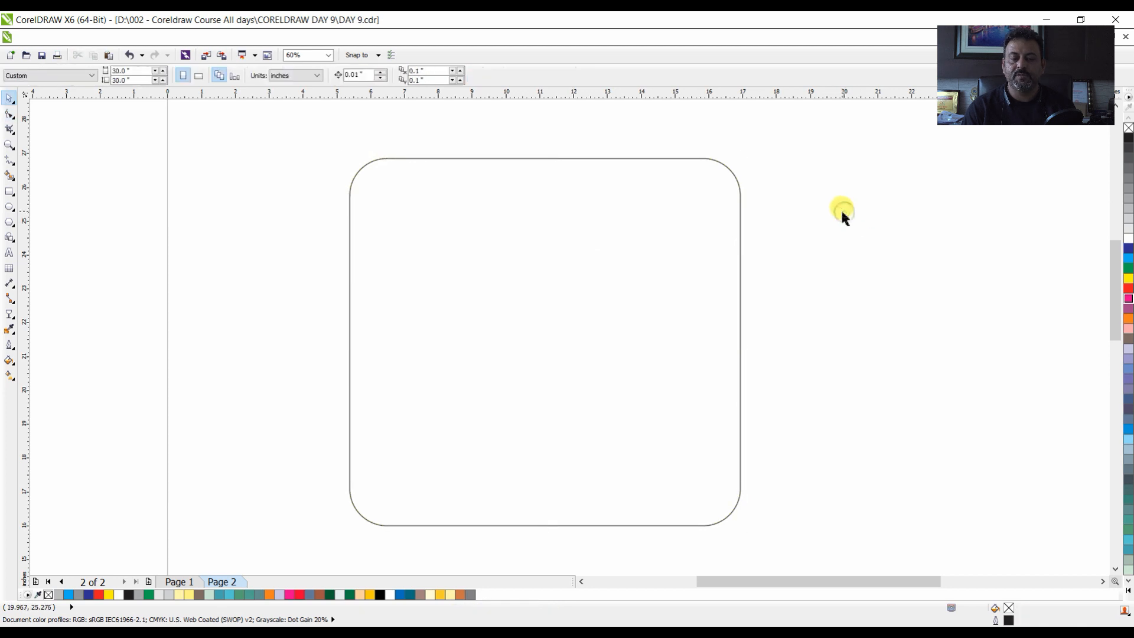
Move the rounded rectangle to the left so it straddles the page's left edge.
click(692, 159)
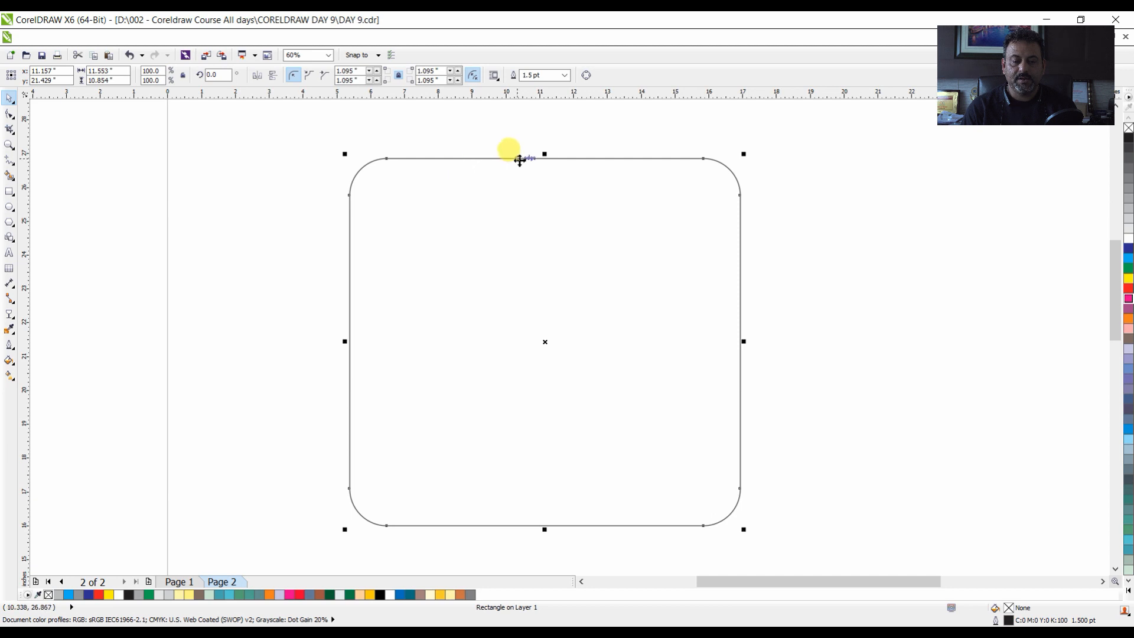
drag(517, 157, 293, 157)
click(612, 187)
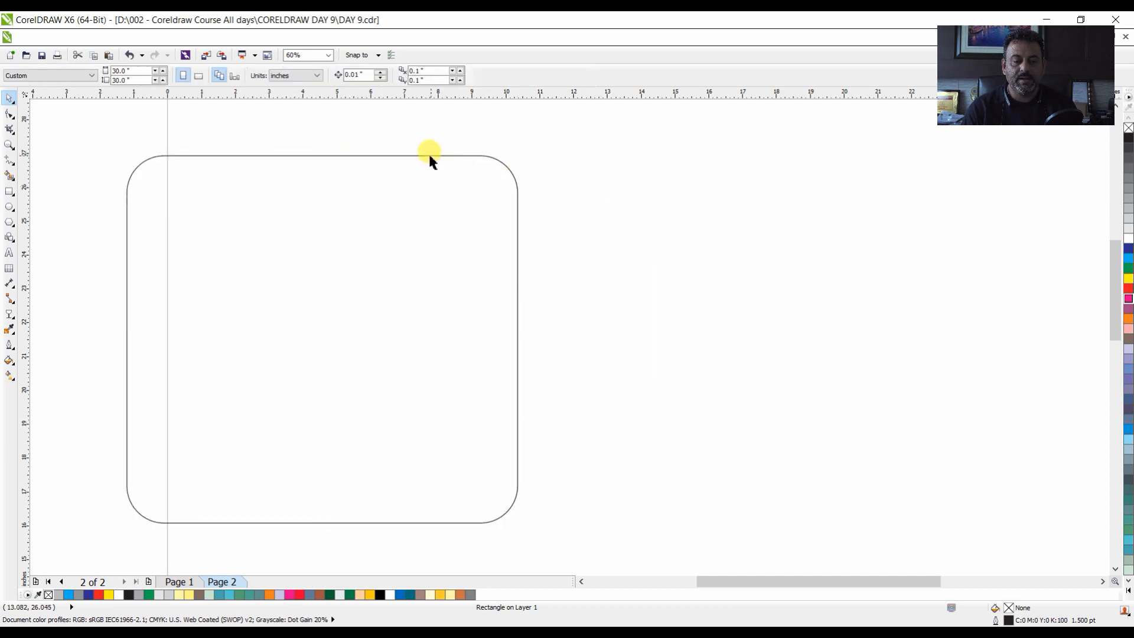
click(9, 192)
drag(620, 189, 859, 427)
key(space)
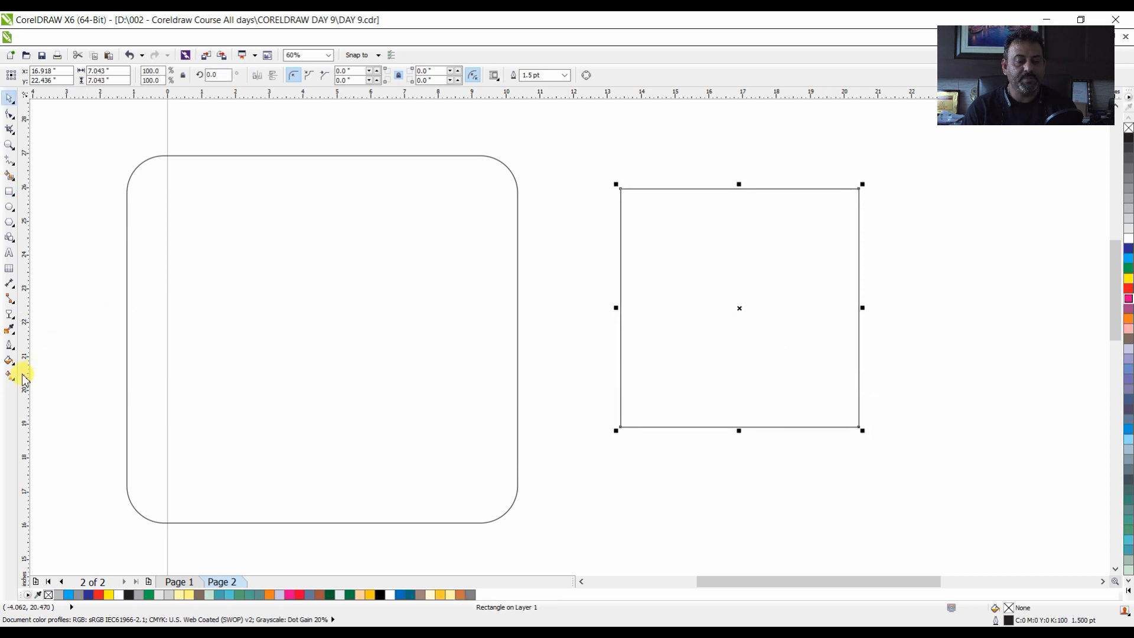
key(Delete)
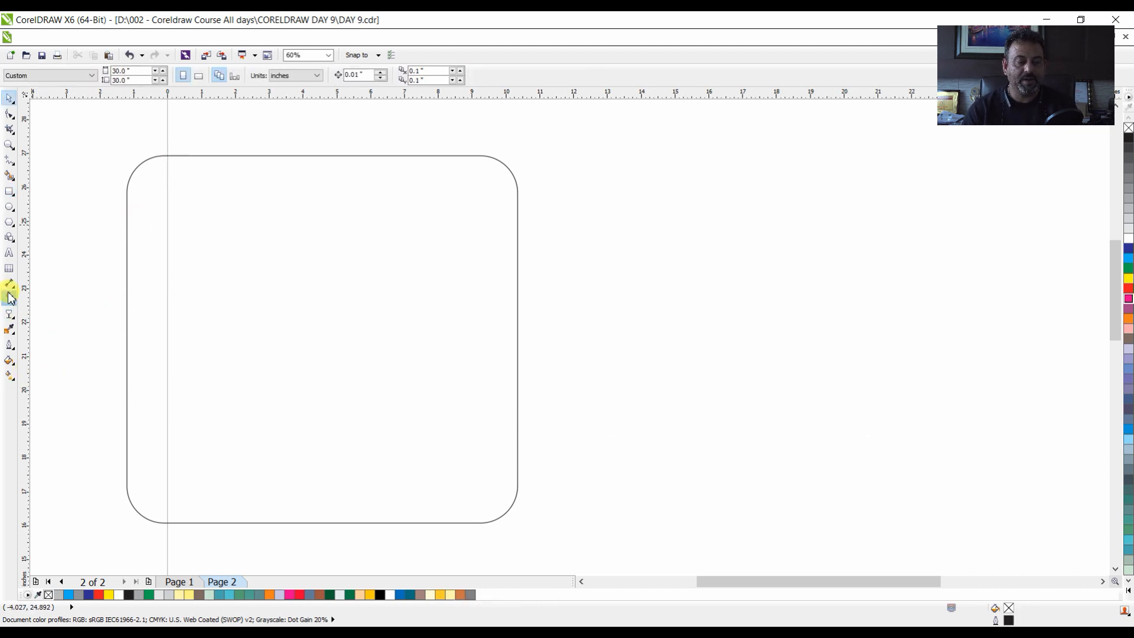
Add the artistic text APPLE to the right of the rounded rectangle and enlarge it to about 11 inches wide.
click(10, 259)
click(576, 347)
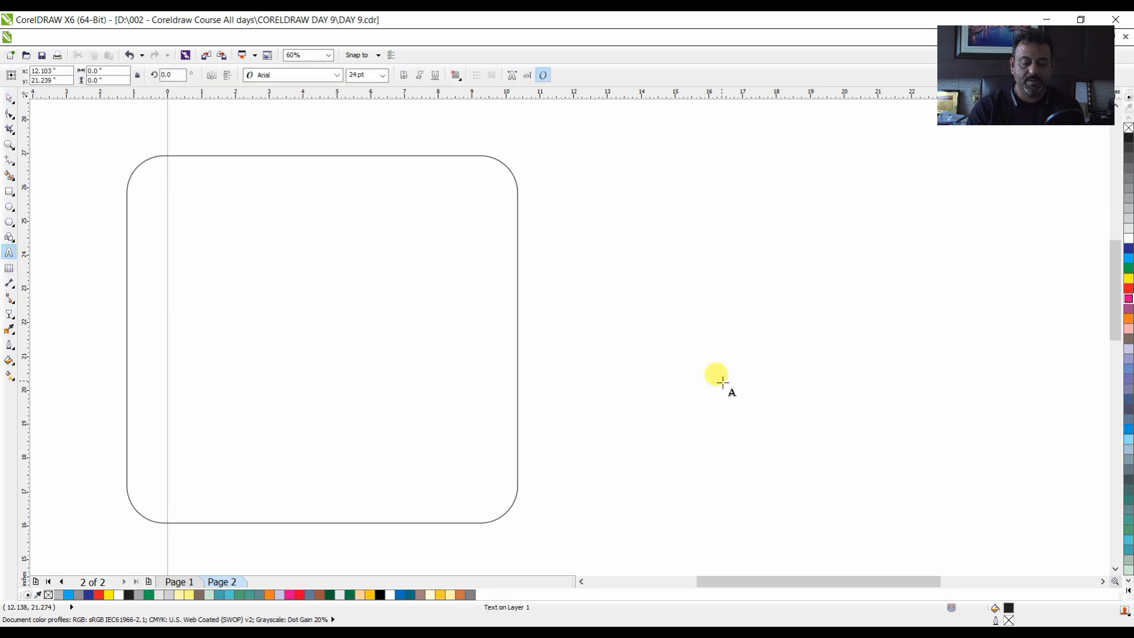
text(APPLE)
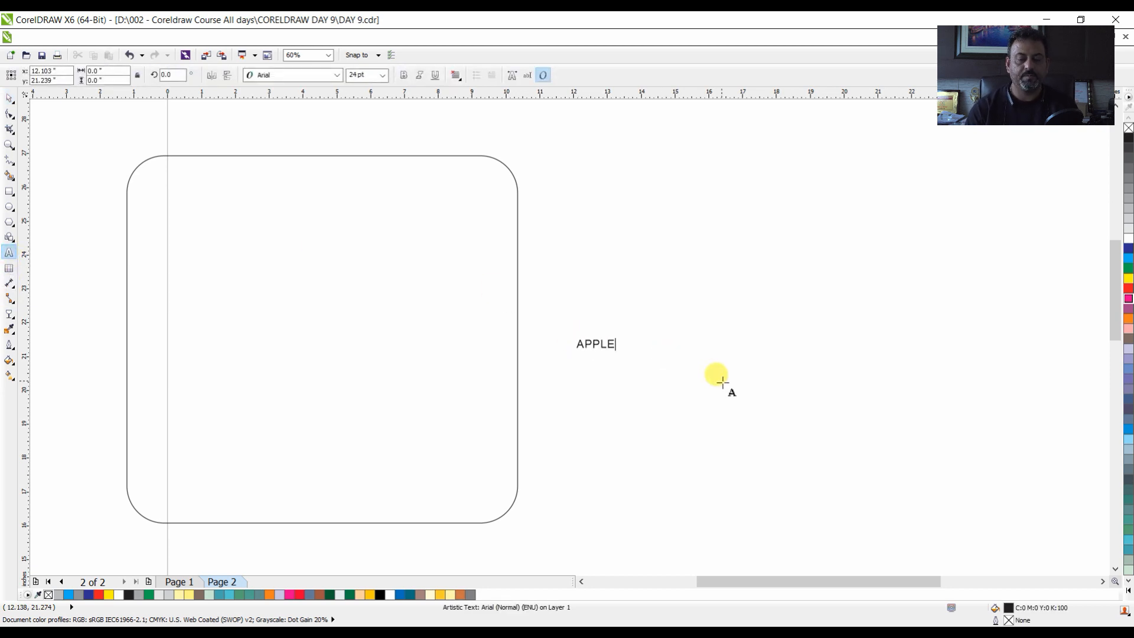
click(8, 102)
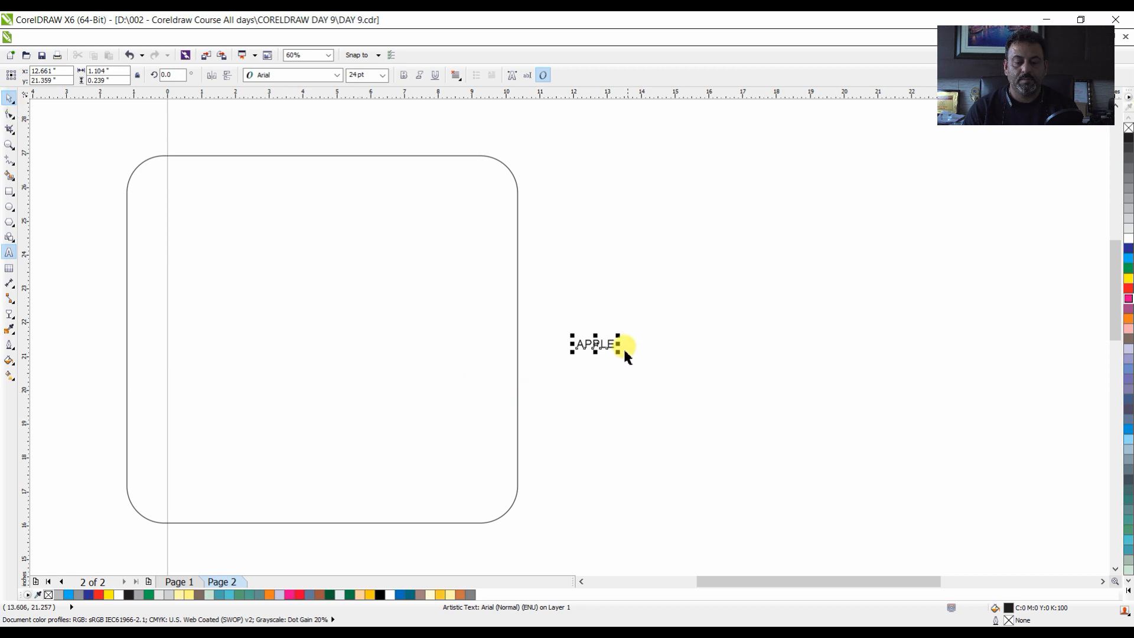
drag(619, 353, 953, 424)
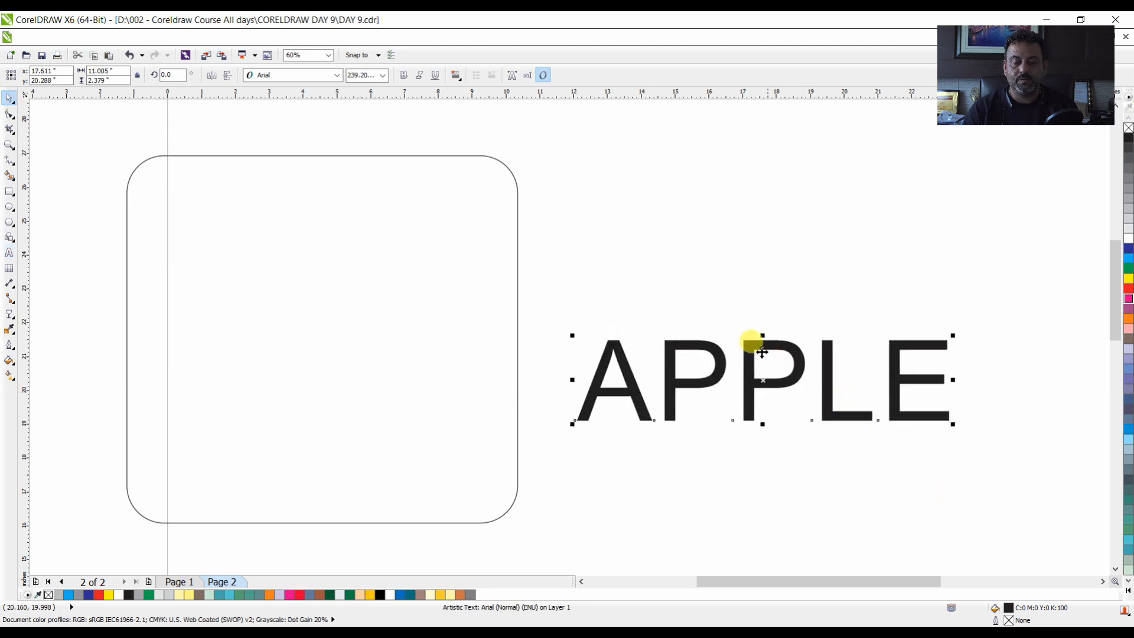
drag(752, 342, 750, 320)
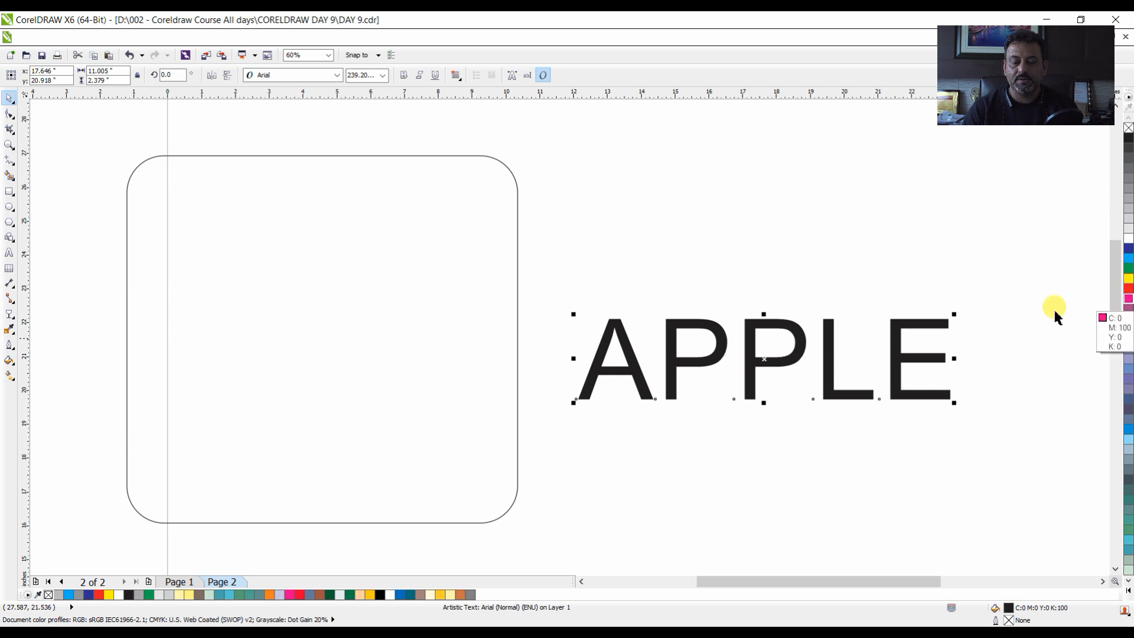
Duplicate the APPLE text about 0.3 inches up and to the right so it overlaps the original.
drag(555, 289, 968, 428)
drag(688, 274, 714, 246)
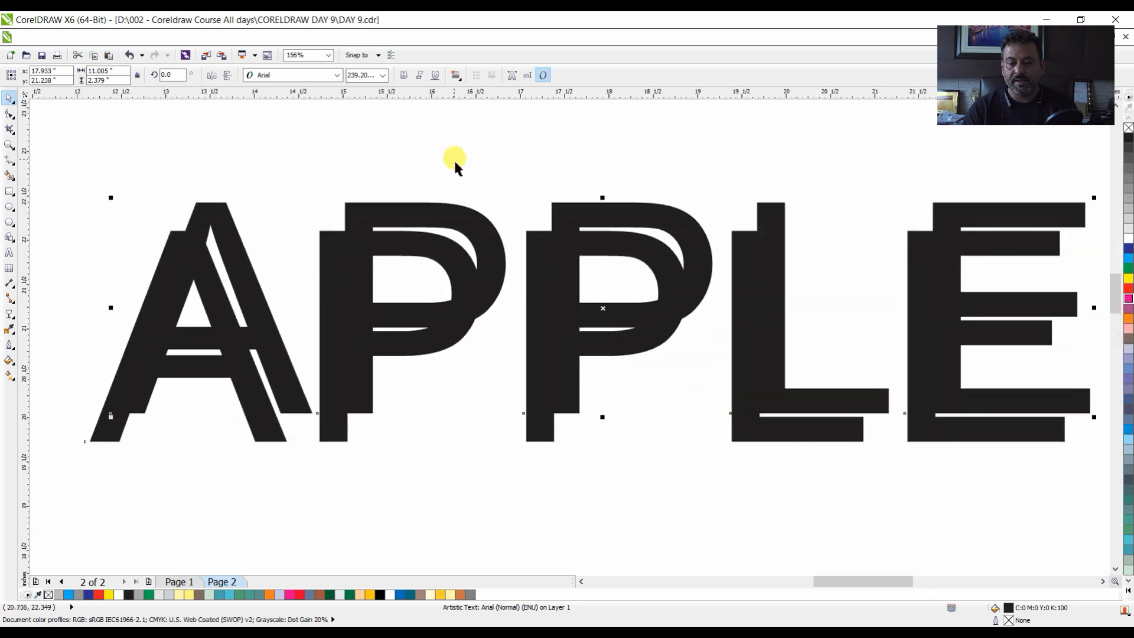
Give the upper APPLE copy an 8 pt red outline and send it behind the original black text.
click(9, 344)
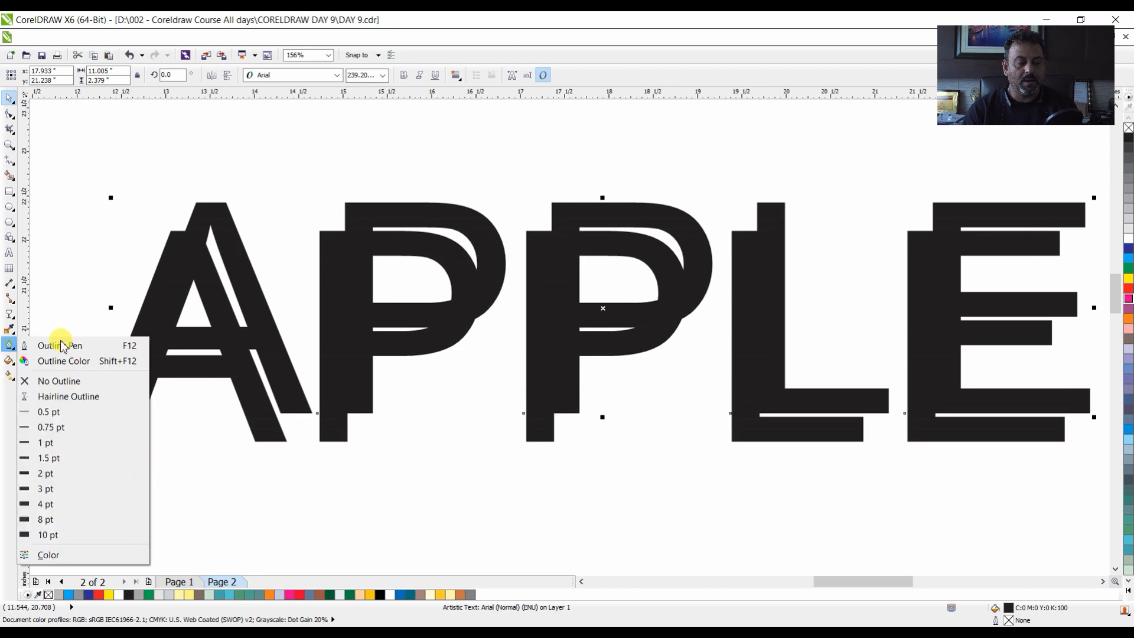
click(73, 515)
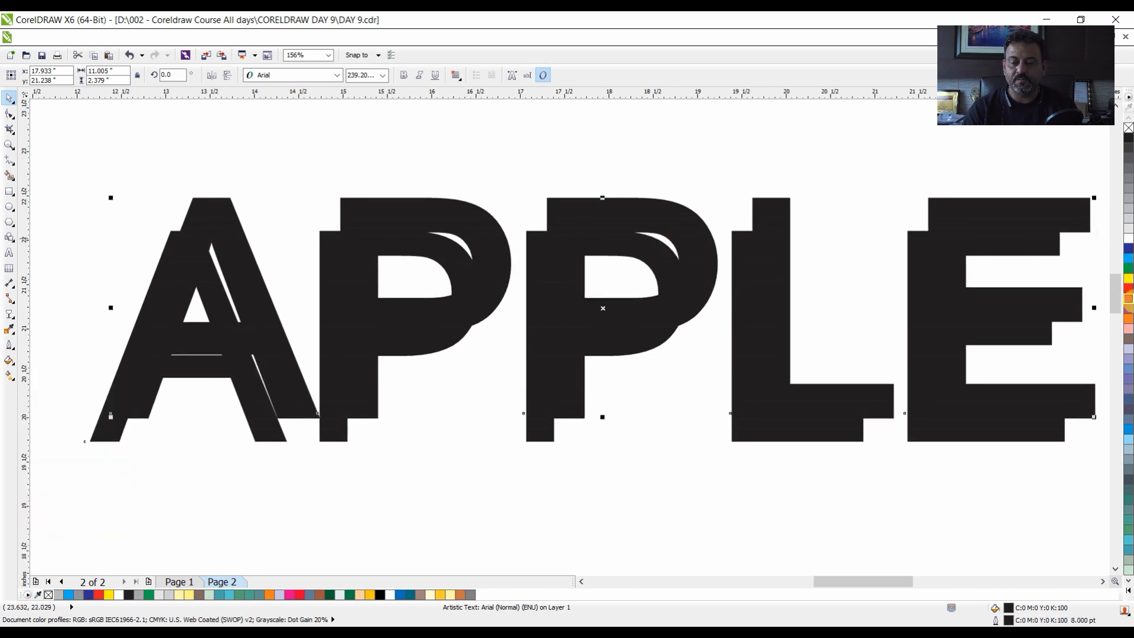
right_click(1128, 290)
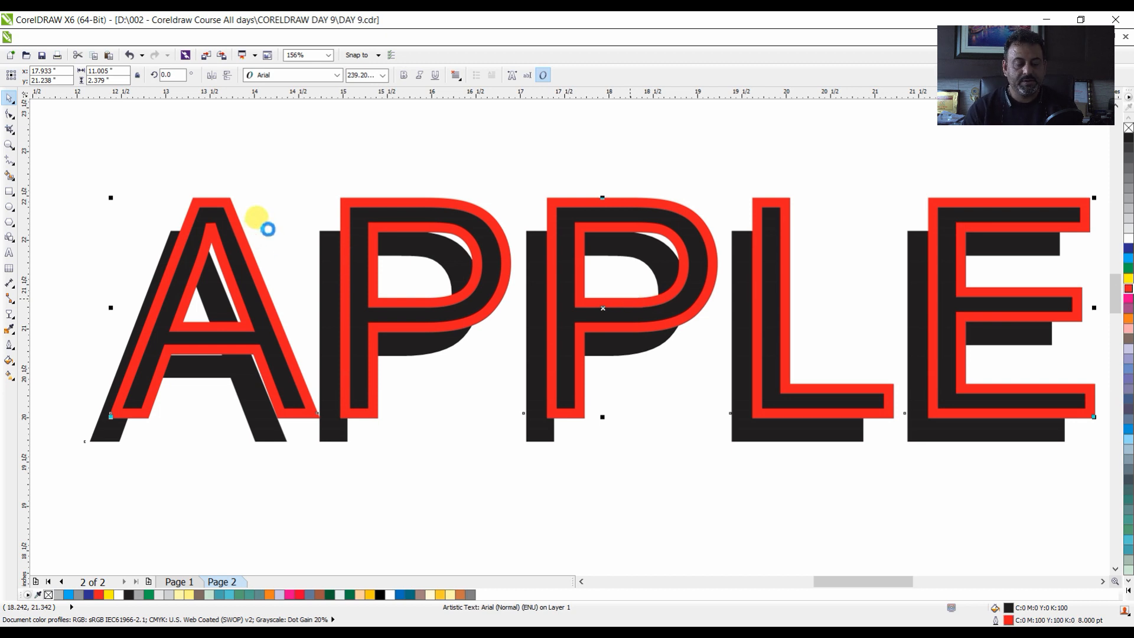
key(shift+Page_Down)
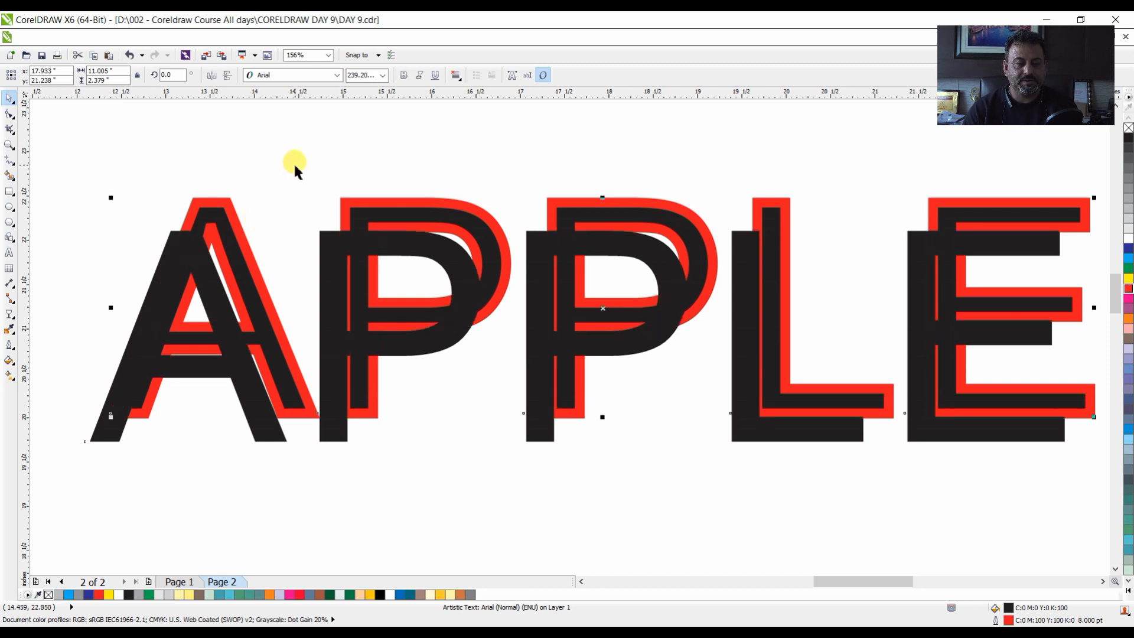
Align the red-outlined APPLE copy to the original black text by horizontal and vertical centers.
shift+click(190, 252)
key(c)
key(e)
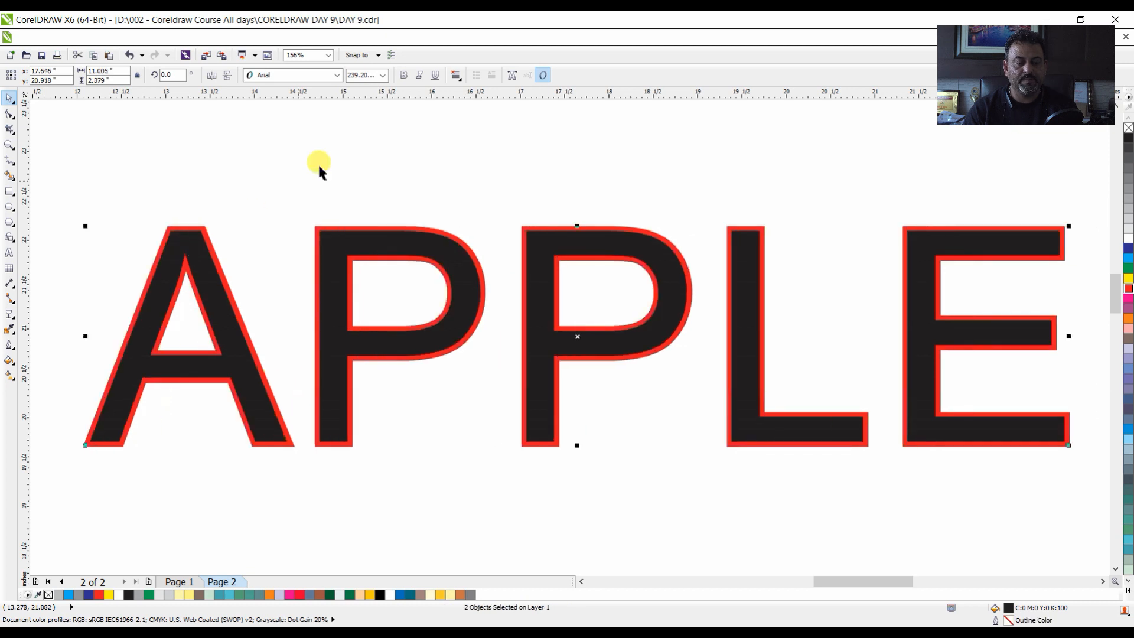
click(380, 188)
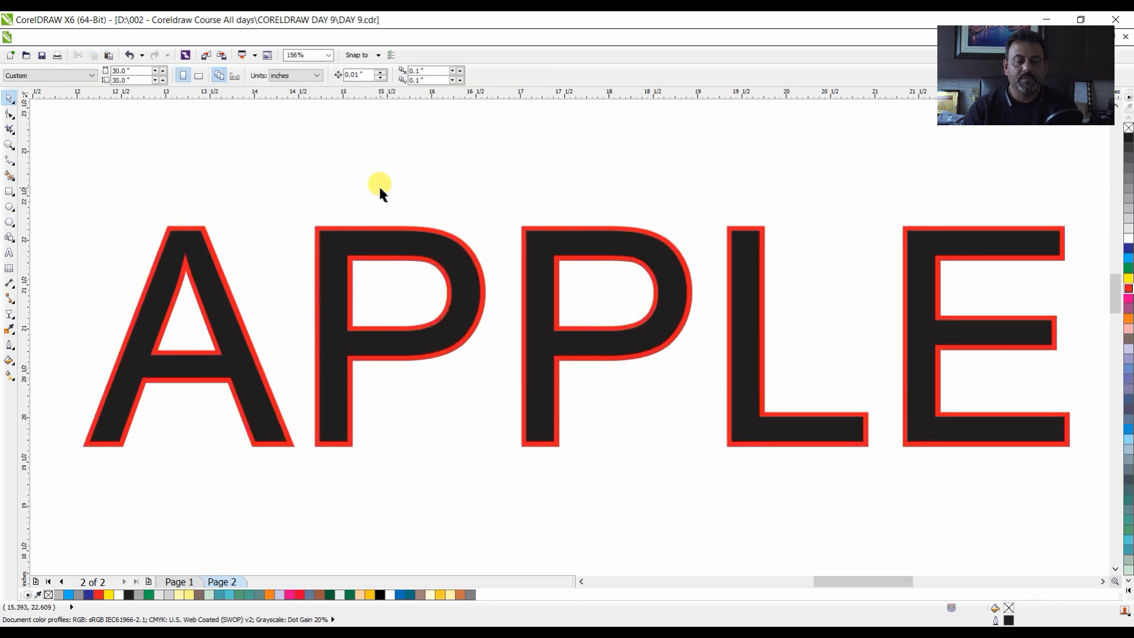
Duplicate the red-outlined APPLE text about 0.3 inches up and to the right, and set the copy's outline width to 12 pt.
click(207, 228)
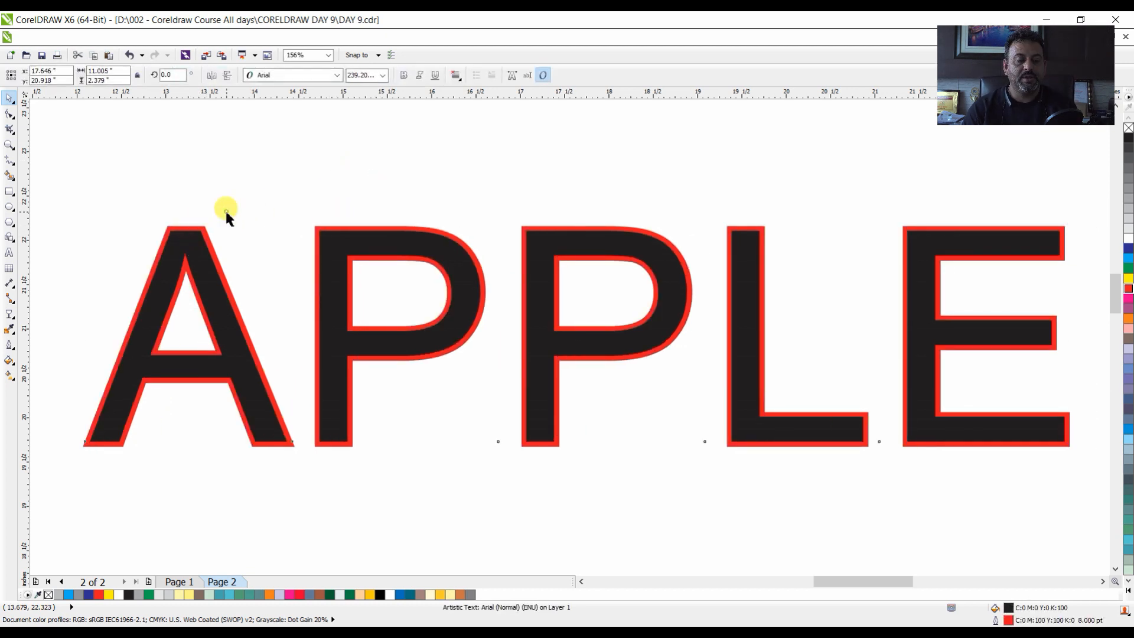
drag(198, 221, 228, 192)
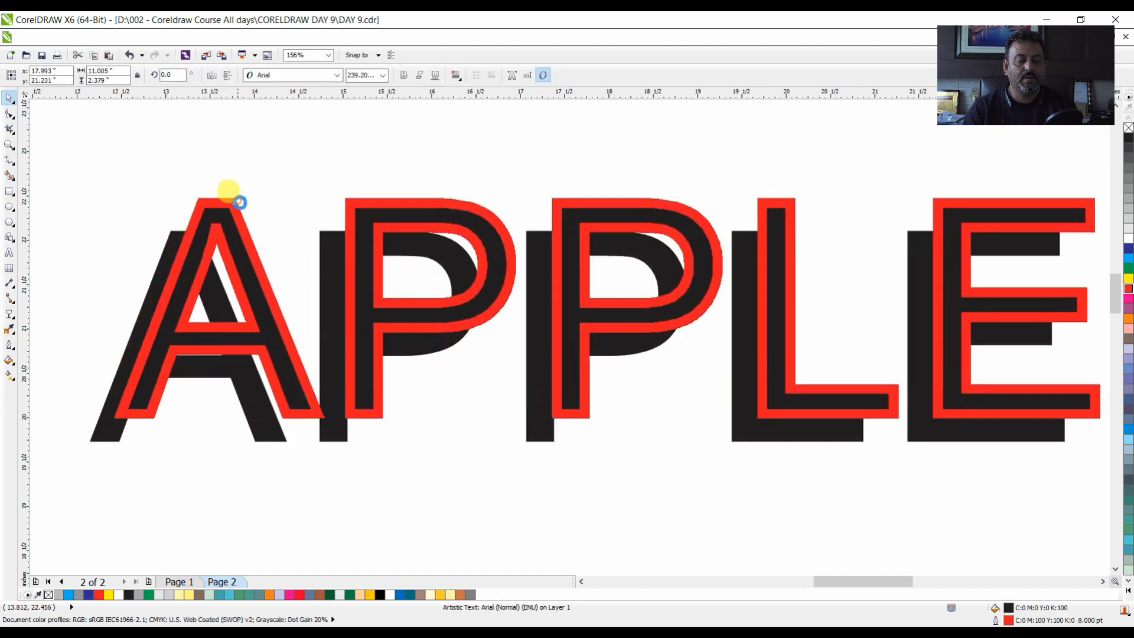
key(F12)
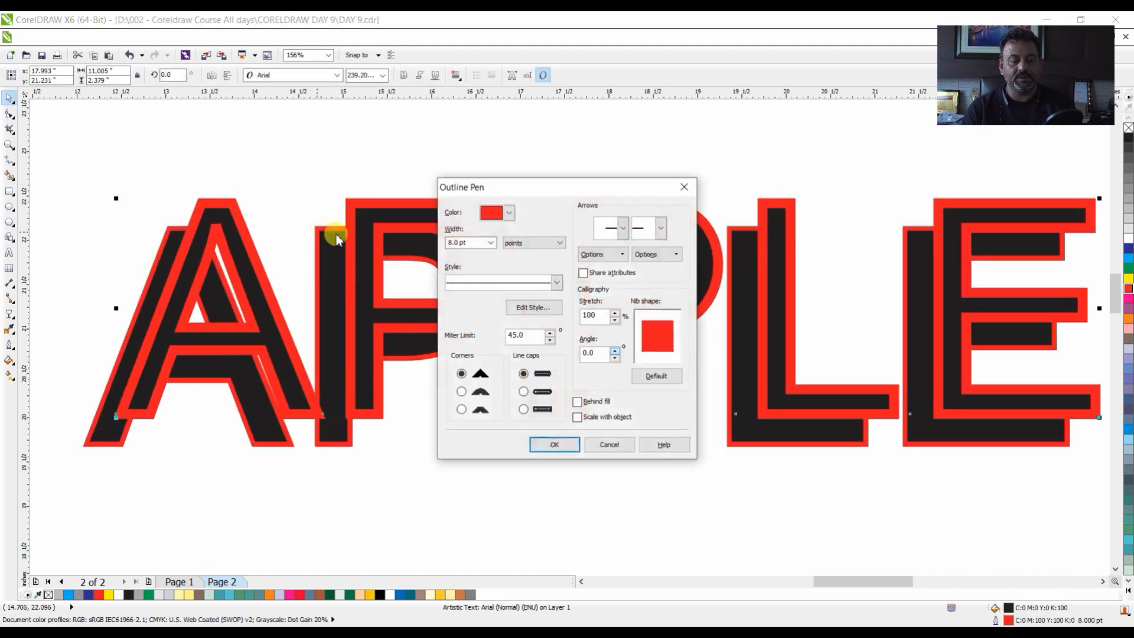
click(490, 247)
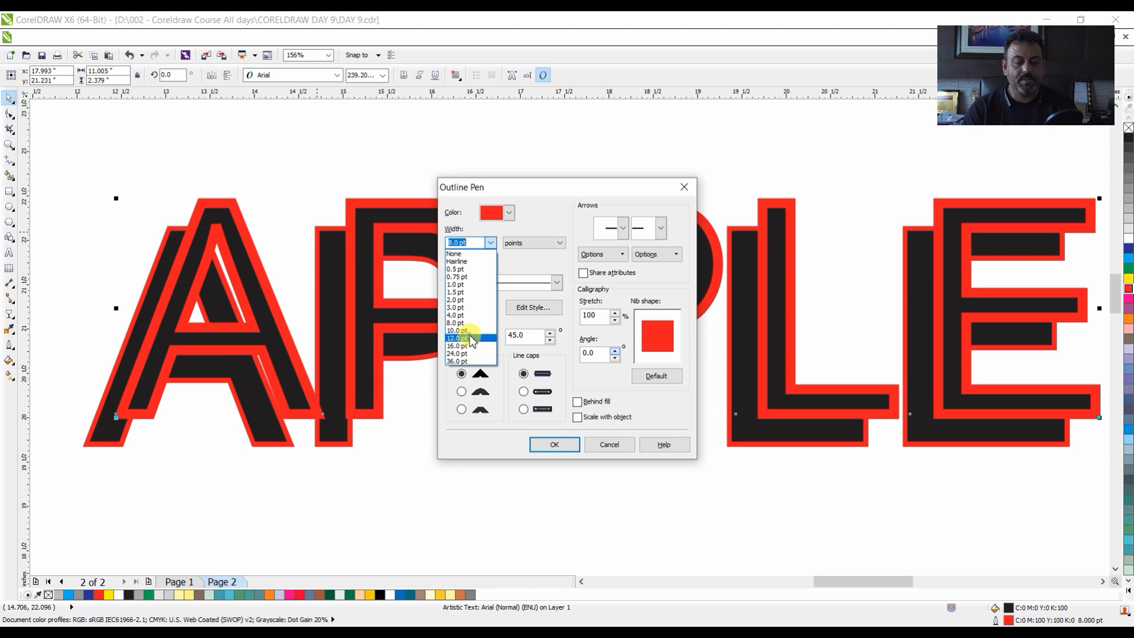
click(466, 332)
click(554, 444)
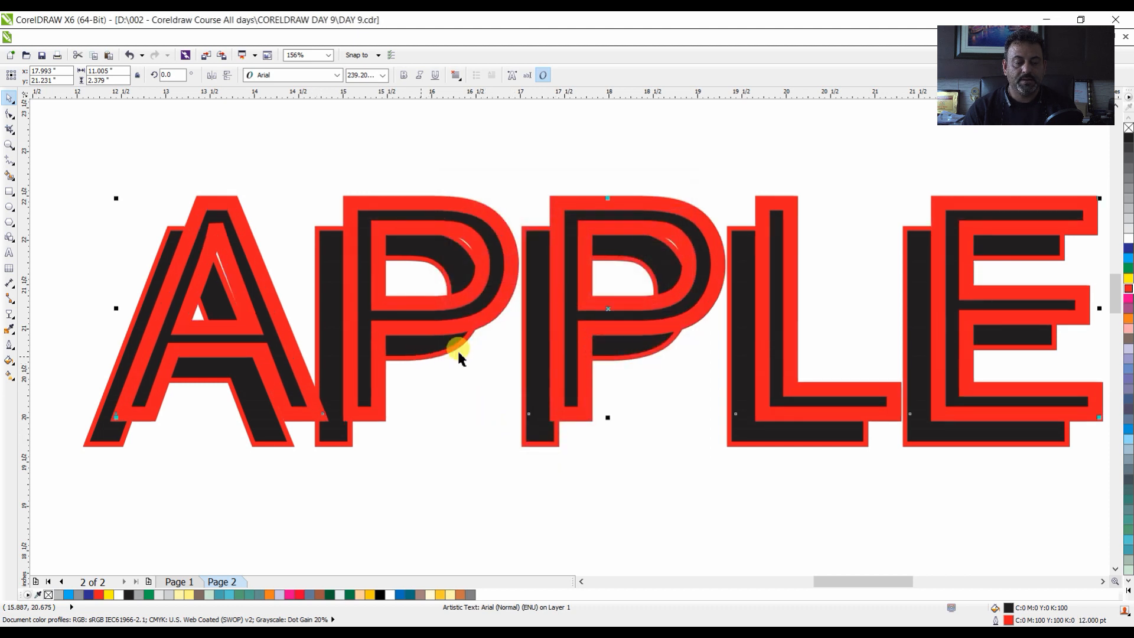
Change the new APPLE copy's fill and outline to green and send it behind the other texts.
click(1128, 251)
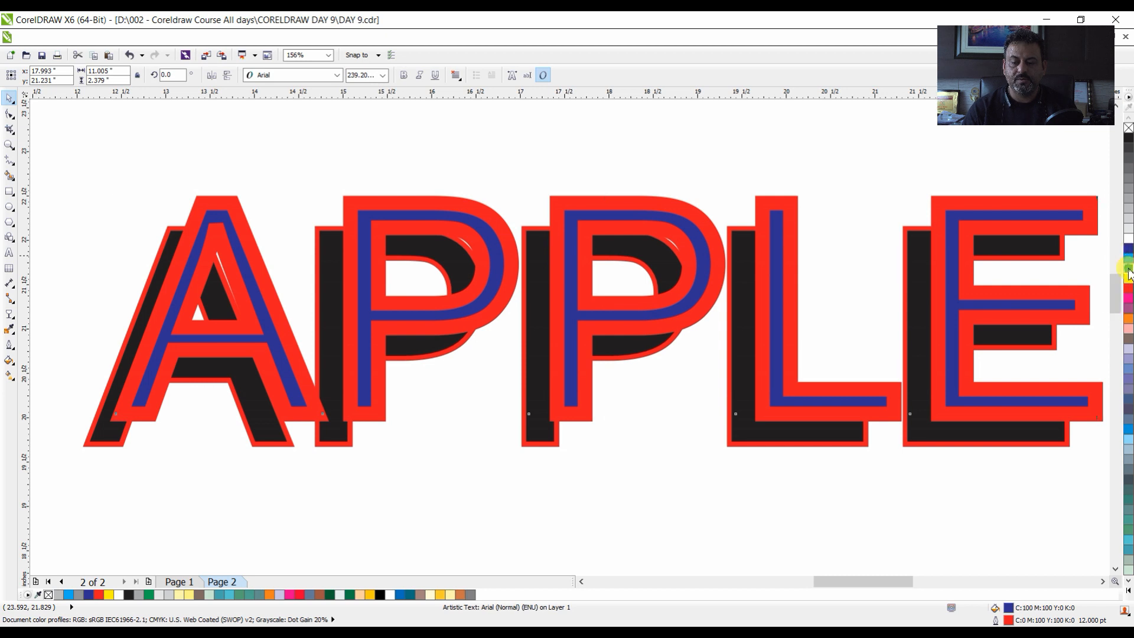
click(1128, 270)
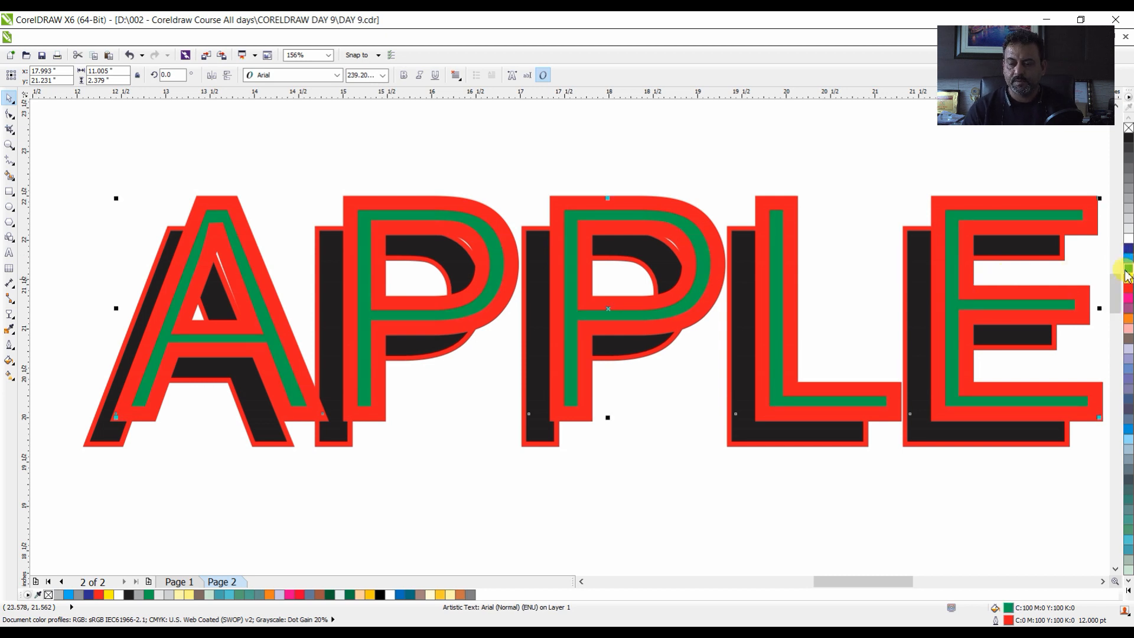
right_click(1128, 270)
key(shift+Page_Down)
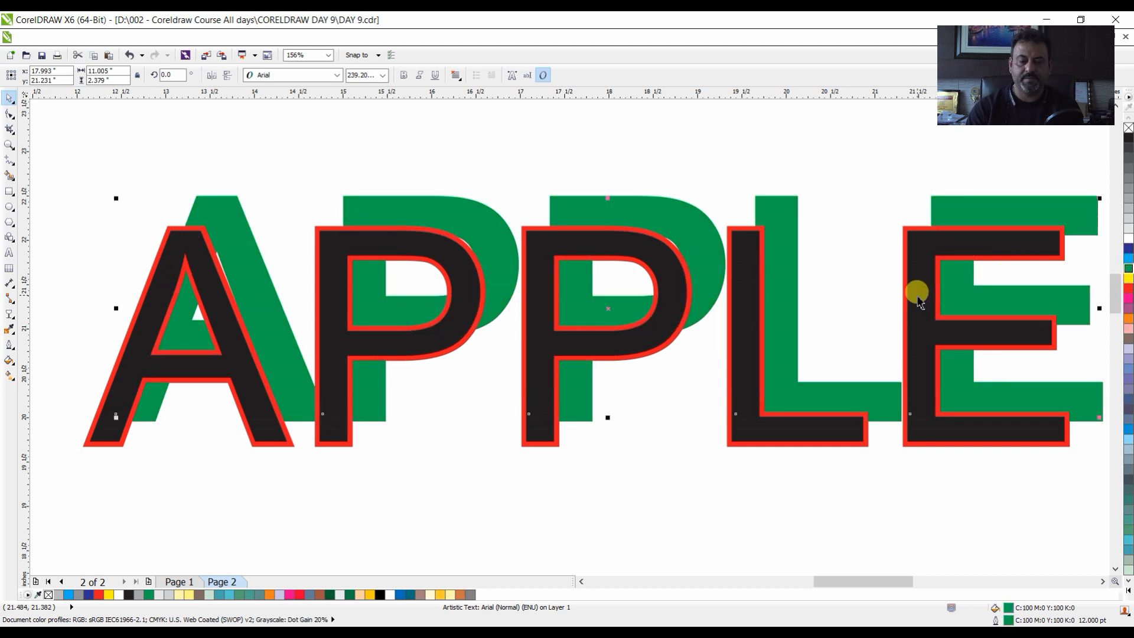
Align the green APPLE text to the red-outlined APPLE text by horizontal and vertical centers.
shift+click(337, 234)
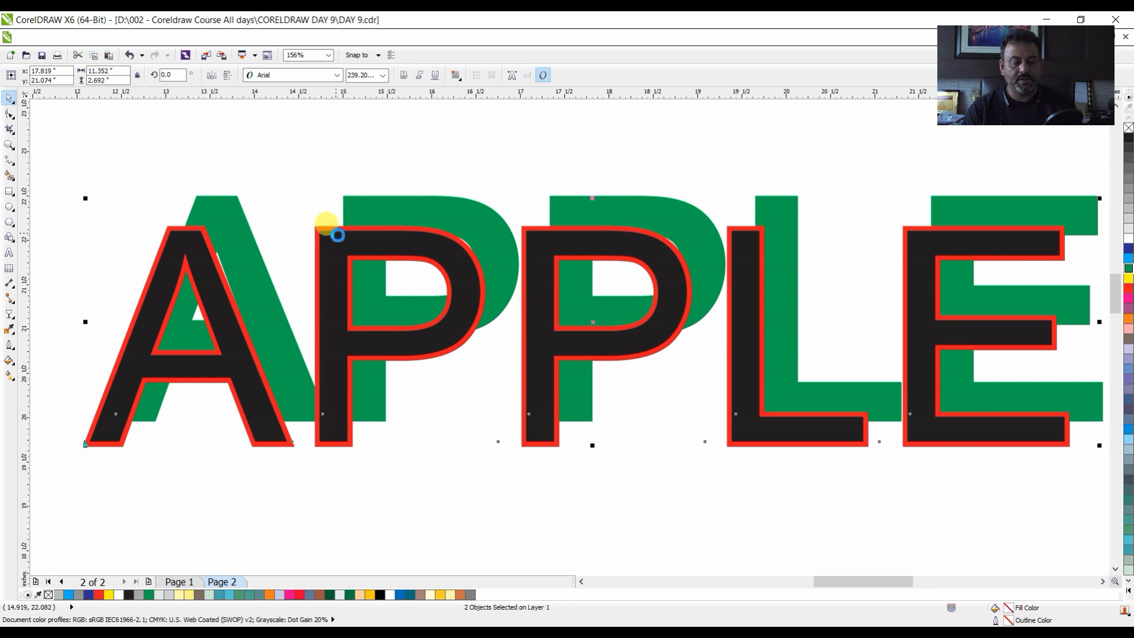
key(e)
key(c)
click(442, 148)
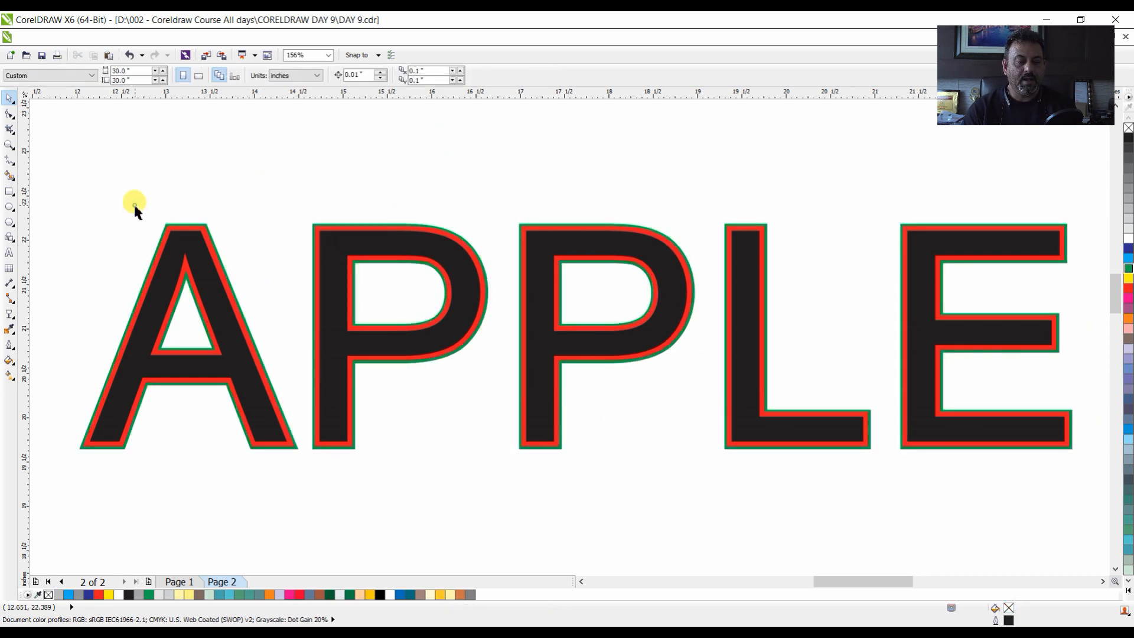
Set rounded outline corners for all three stacked APPLE texts together.
scroll(144, 197, down, 2)
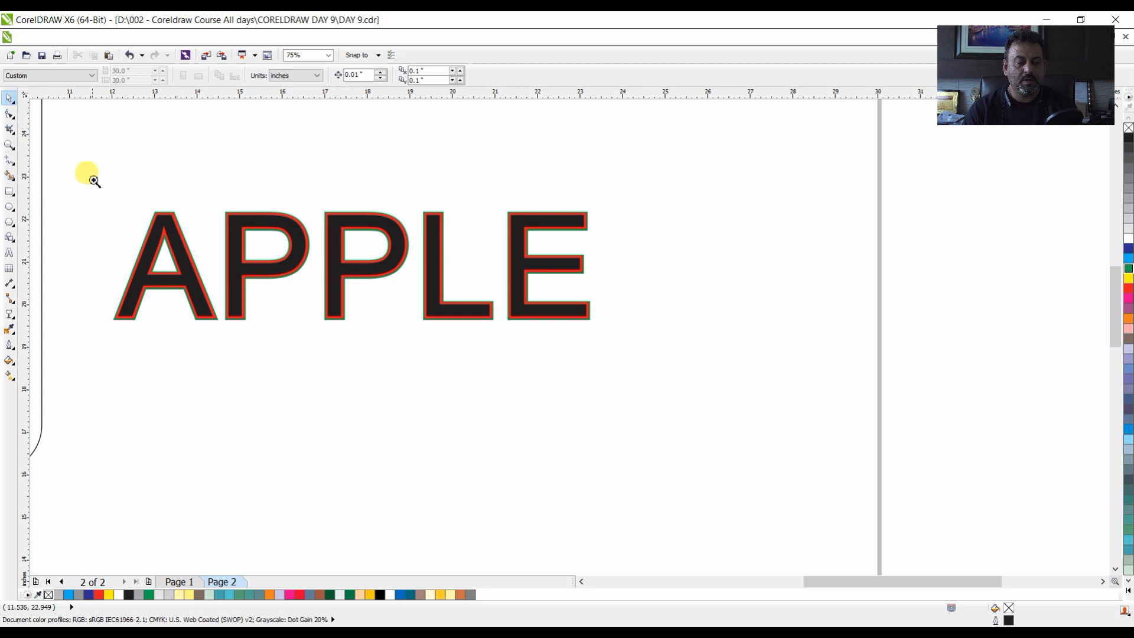
drag(94, 181, 692, 363)
drag(59, 182, 948, 448)
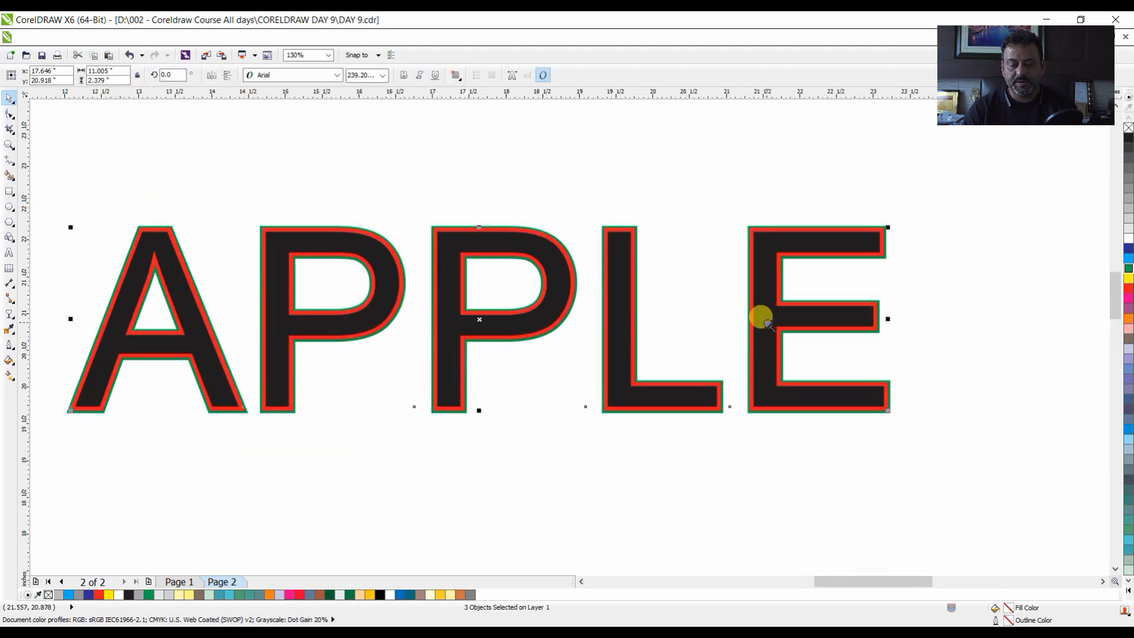
drag(768, 322, 808, 351)
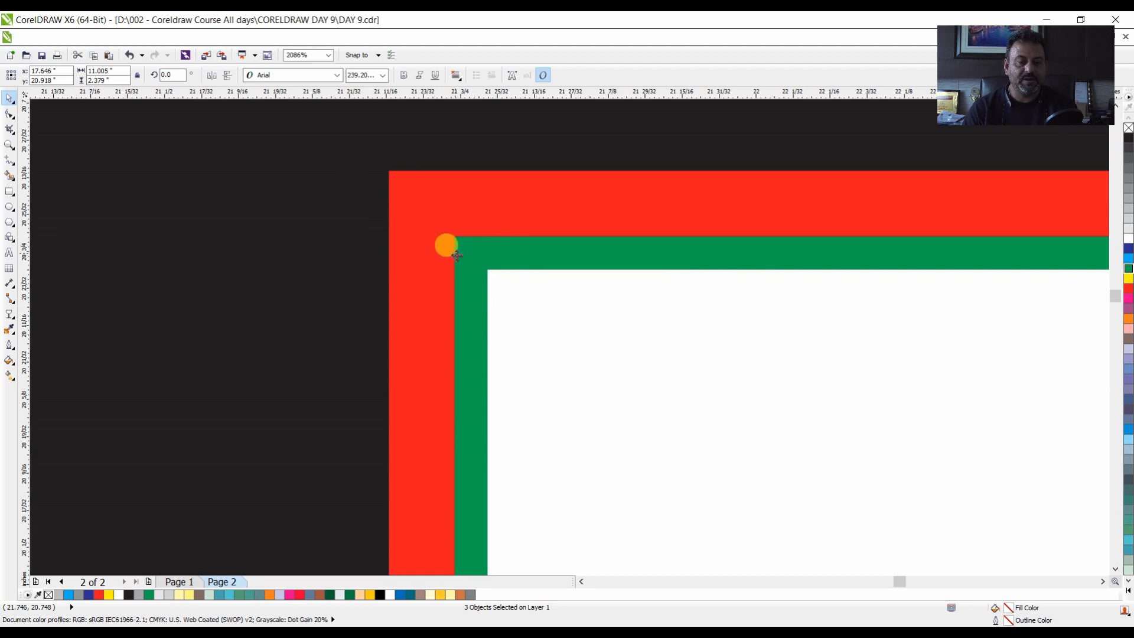
click(11, 348)
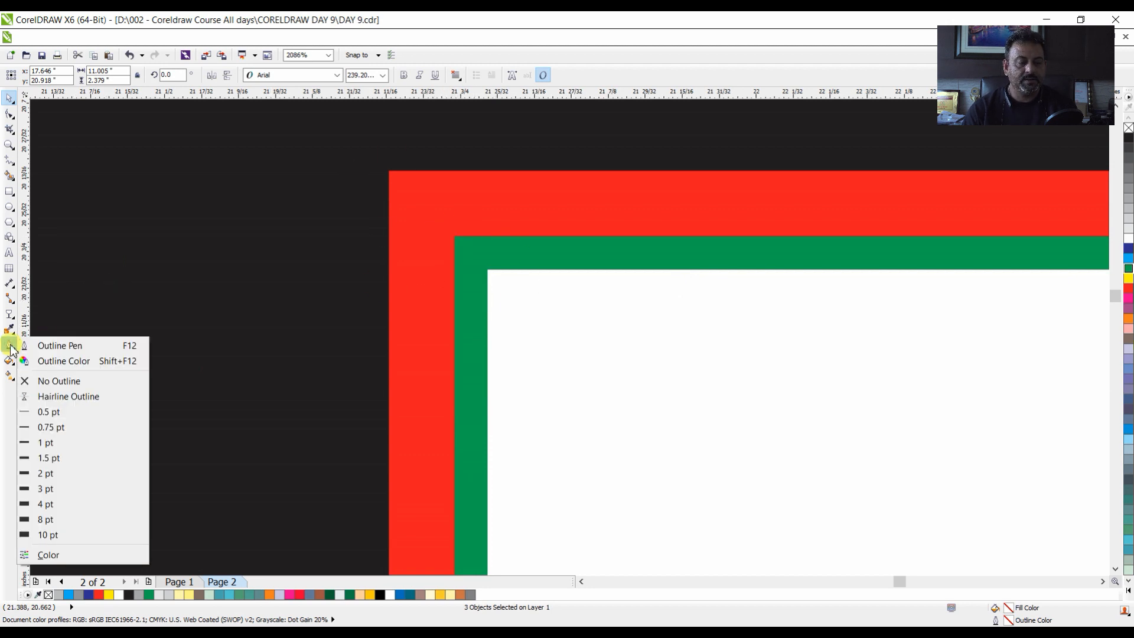
click(48, 347)
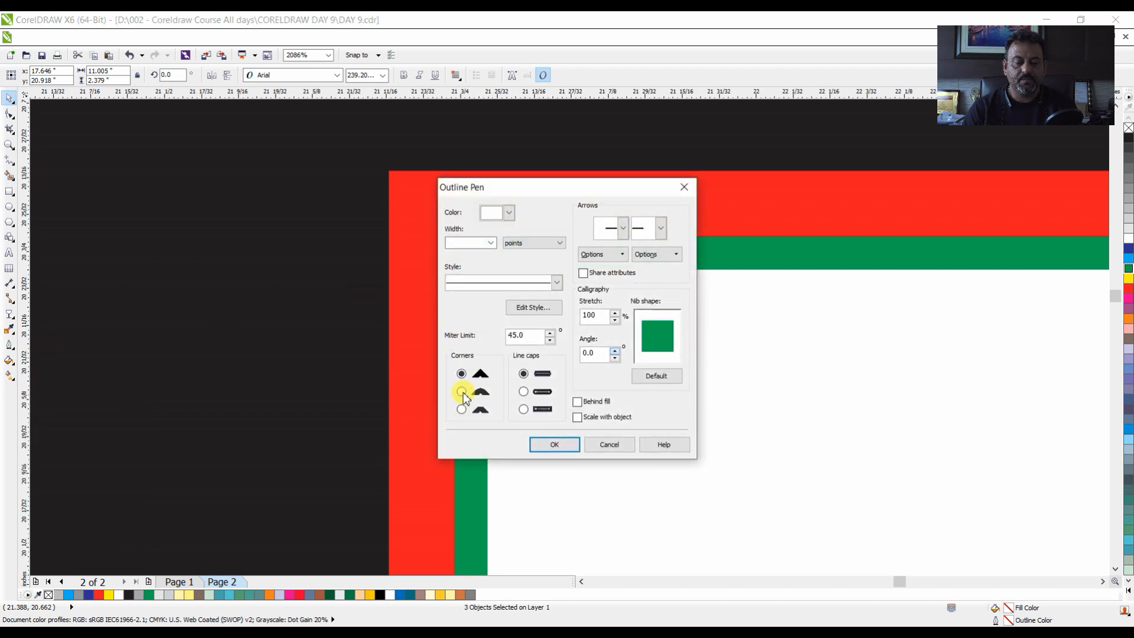
click(462, 392)
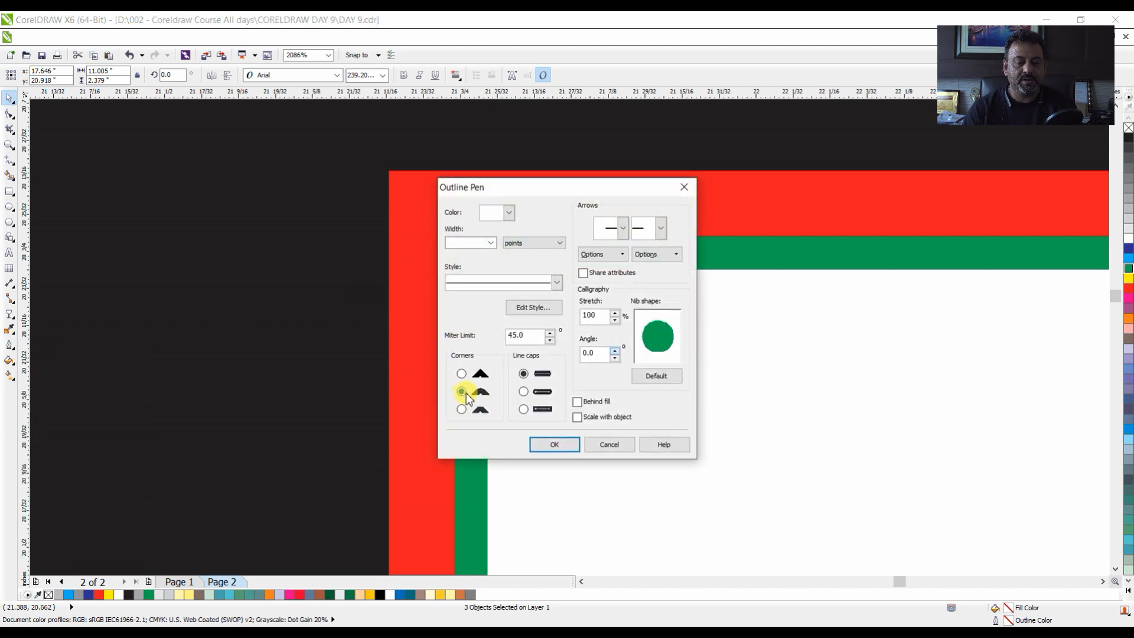
click(556, 446)
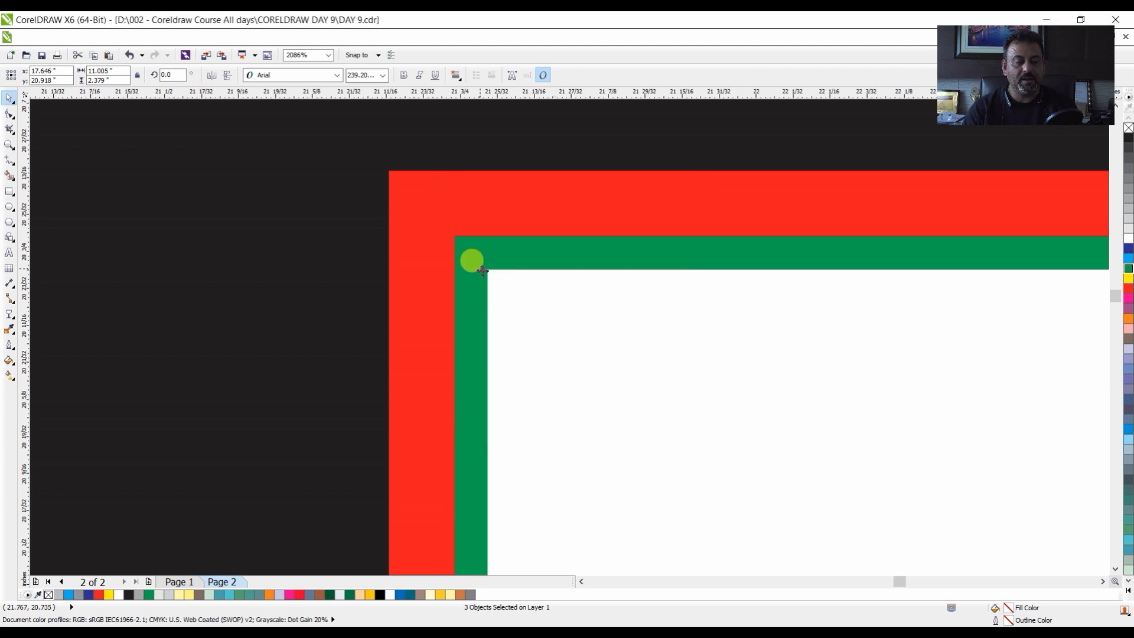
Examine the rounded corners on the letter E's middle arm and check the fill and outline of the black and red-outlined texts.
scroll(483, 271, down, 6)
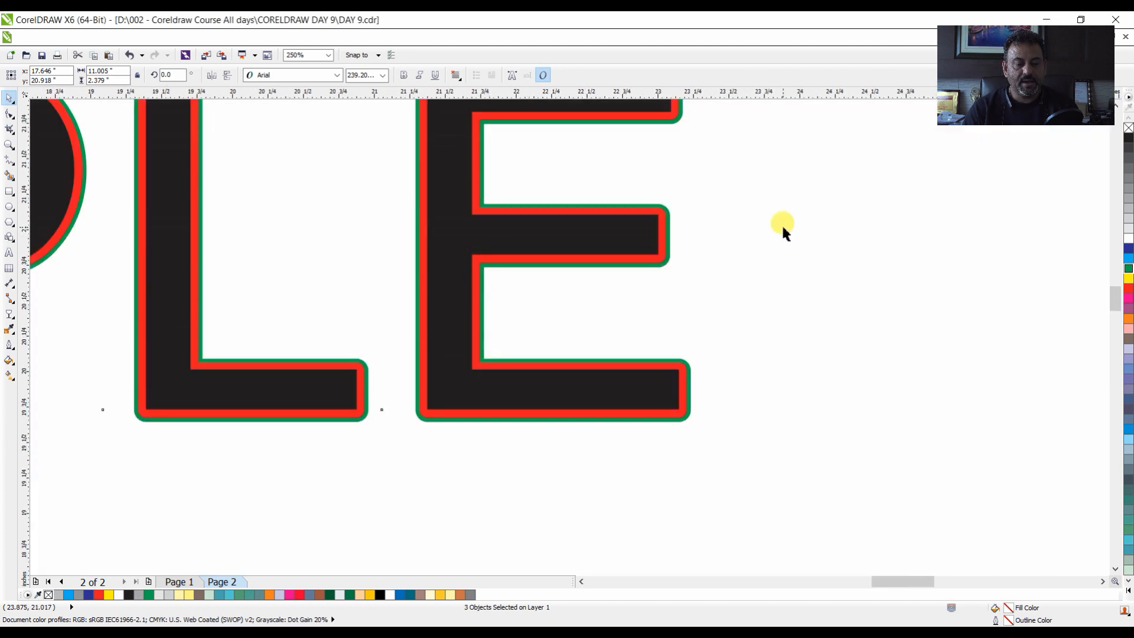
click(782, 223)
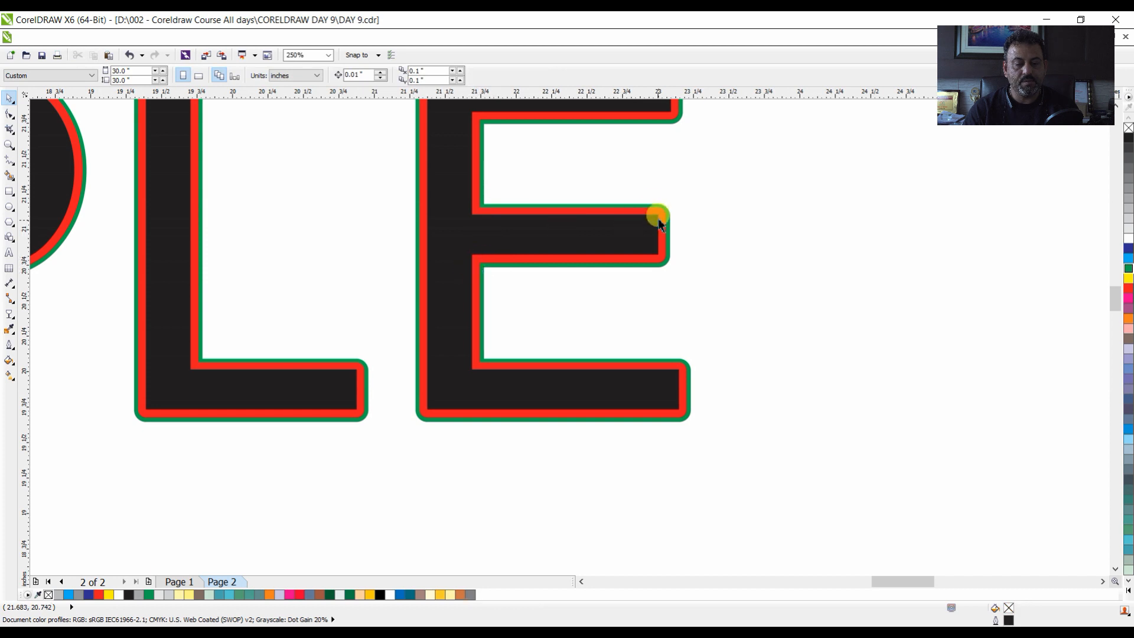
key(F2)
drag(625, 185, 703, 283)
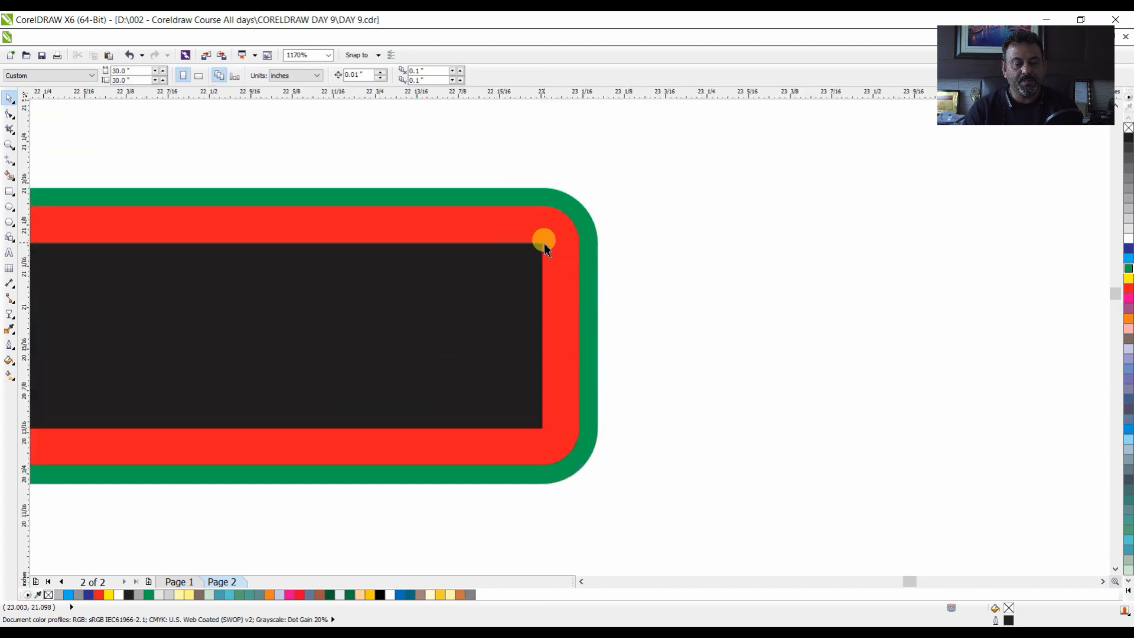
click(508, 394)
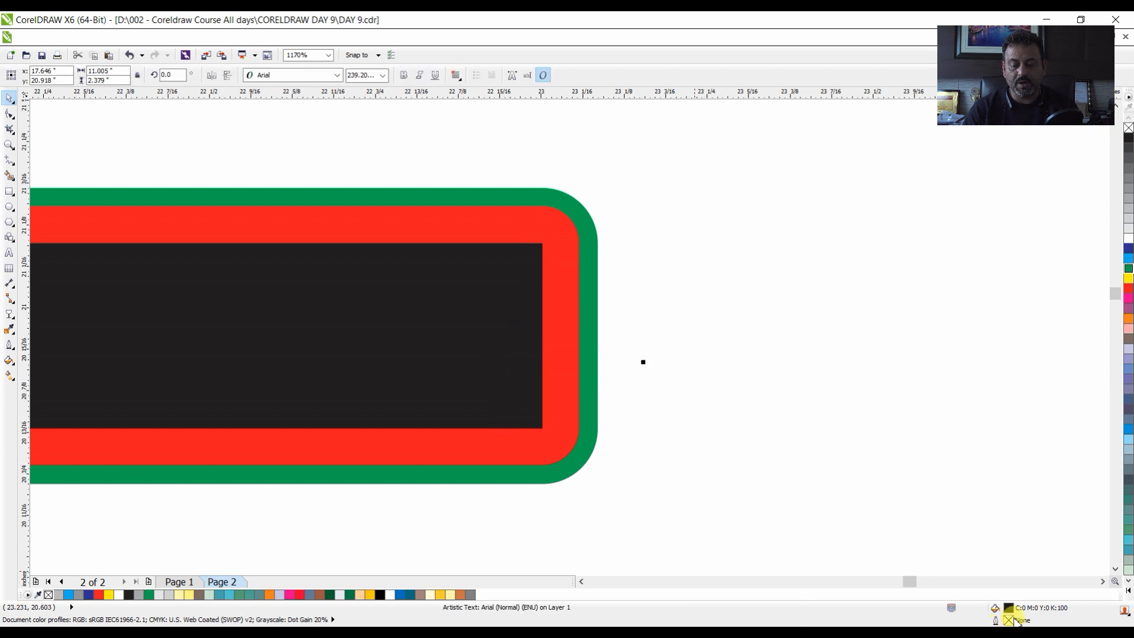
click(566, 246)
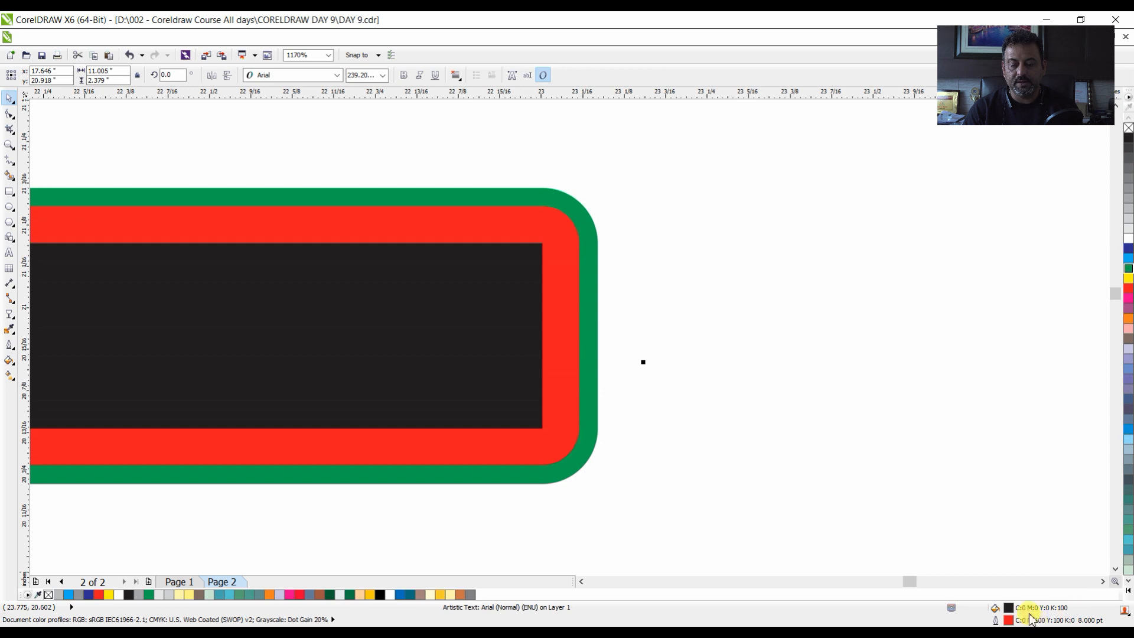
Set the green APPLE text's outline to 16 pt with sharp, mitered corners.
click(571, 206)
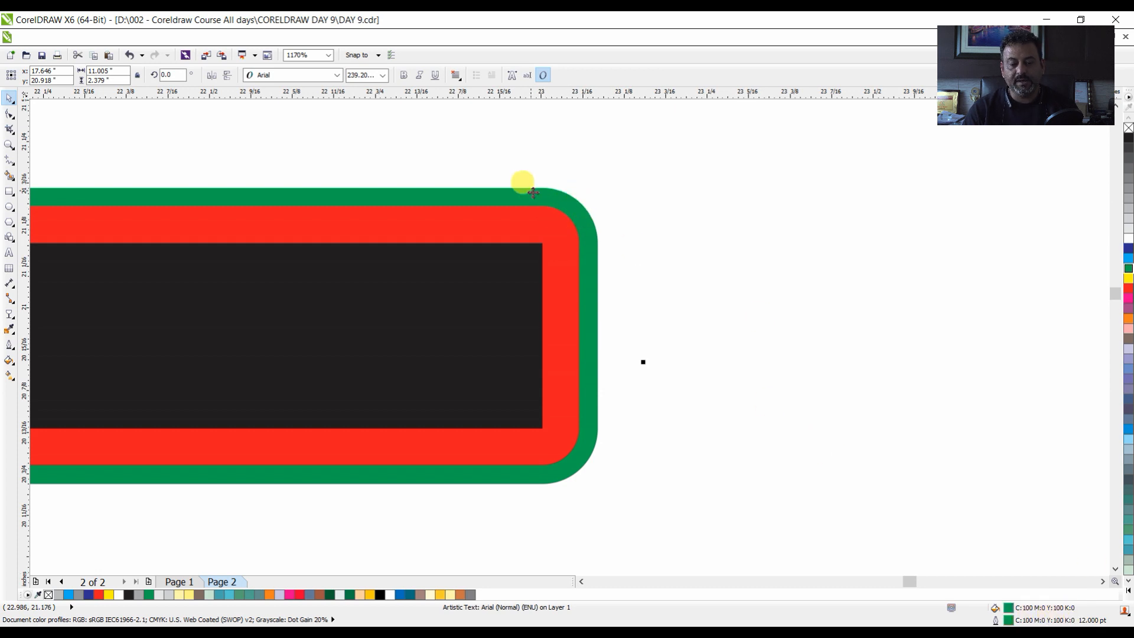
scroll(620, 197, up, 2)
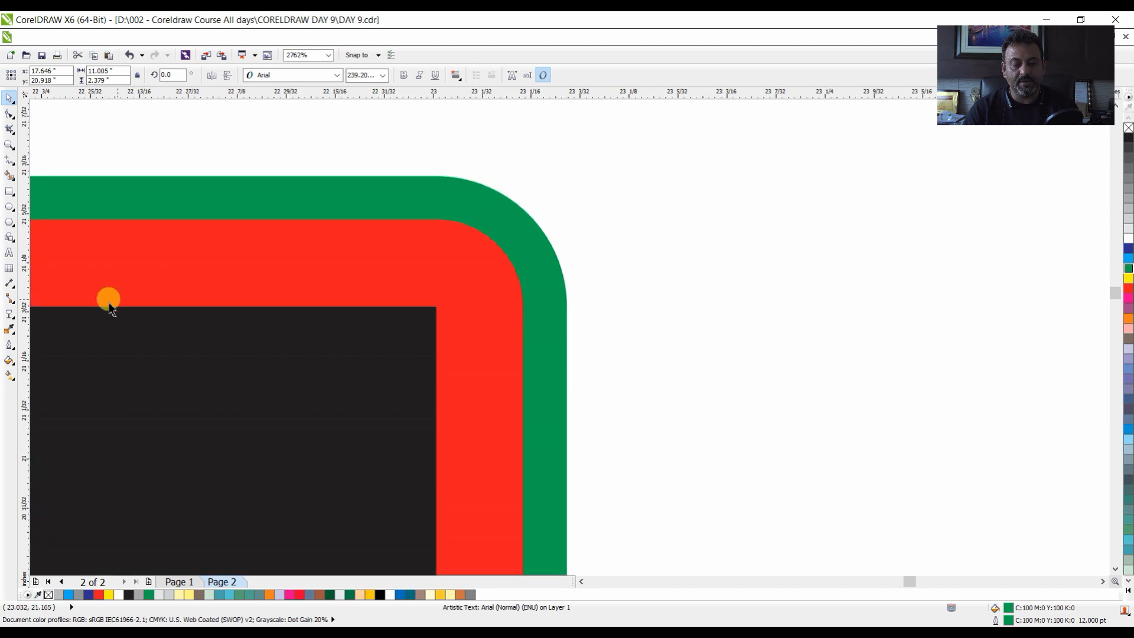
click(9, 344)
click(59, 346)
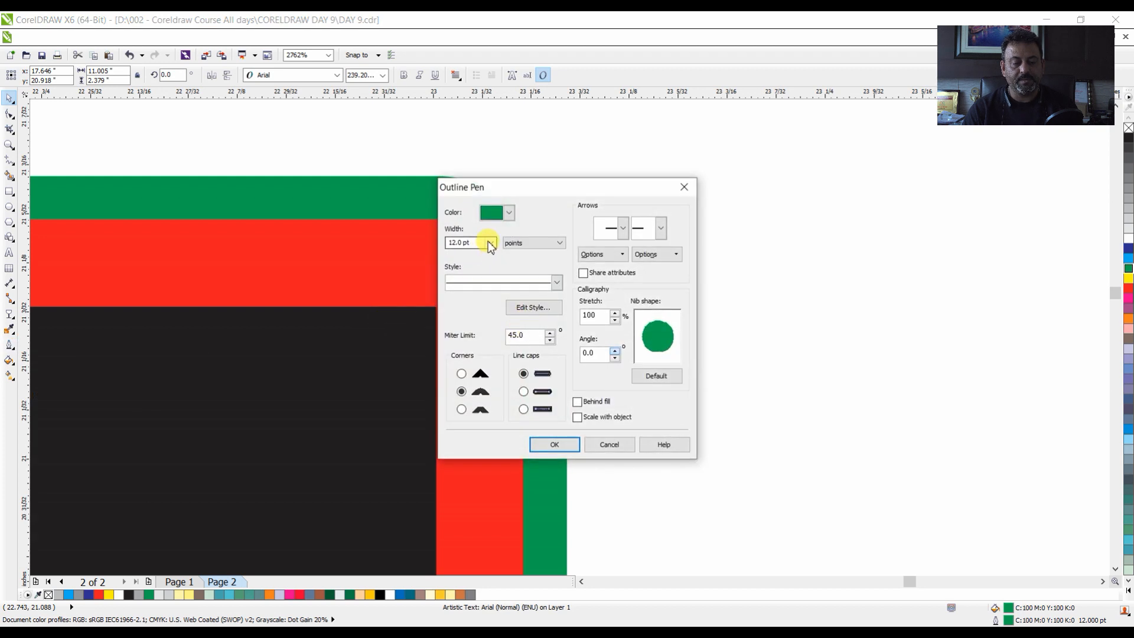
click(491, 243)
click(476, 347)
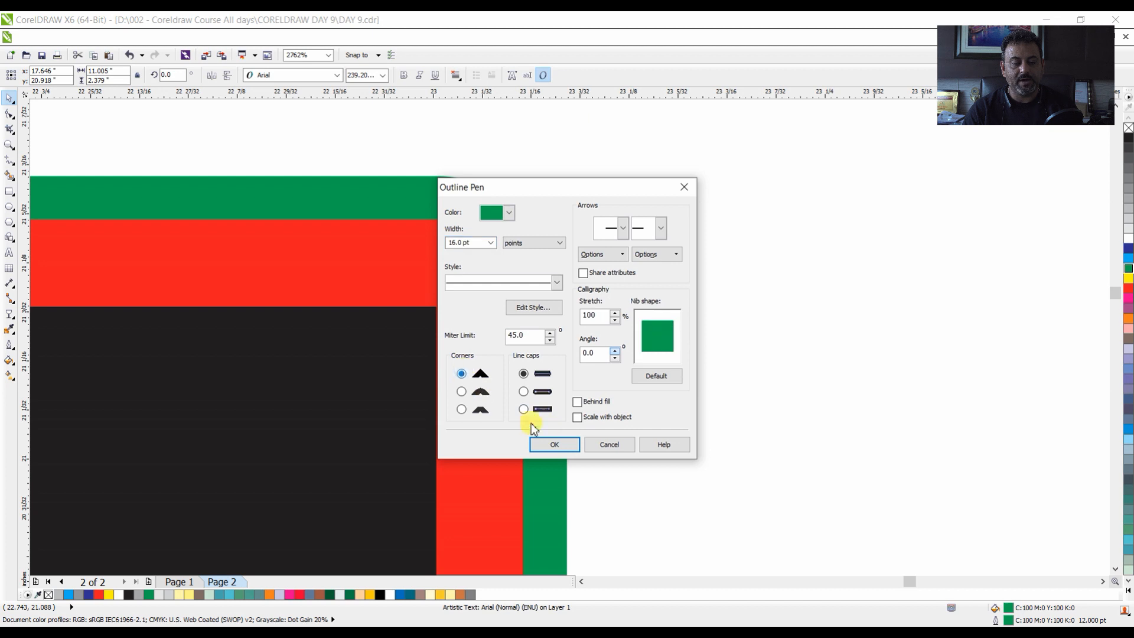
click(554, 444)
click(725, 332)
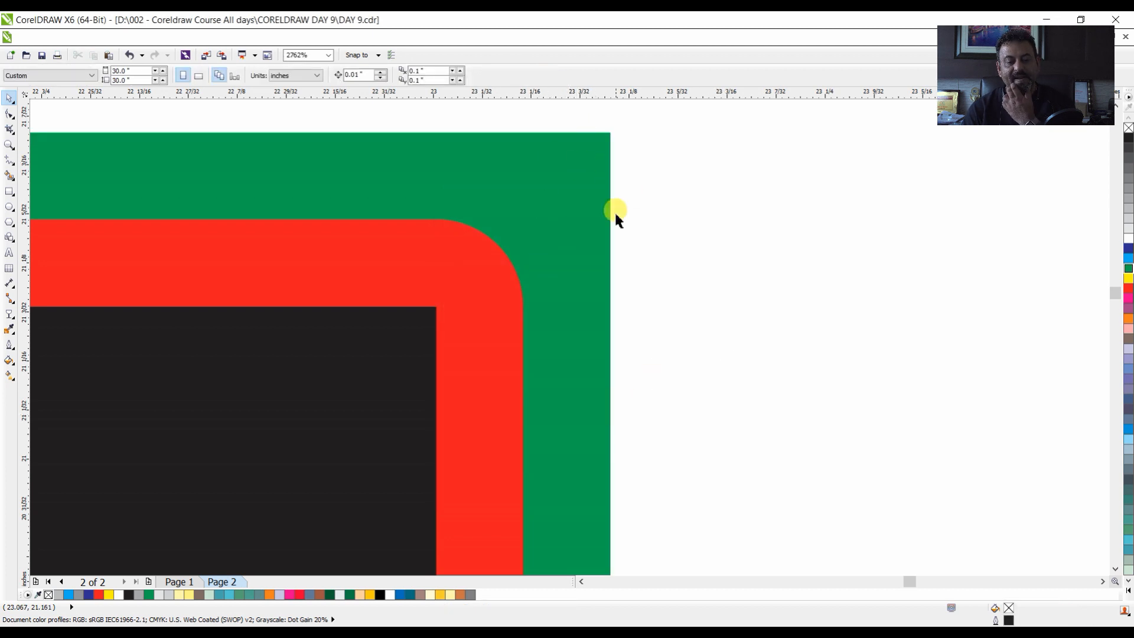
Set the outline corners of the green APPLE text layer to rounded in the Outline Pen settings.
click(588, 167)
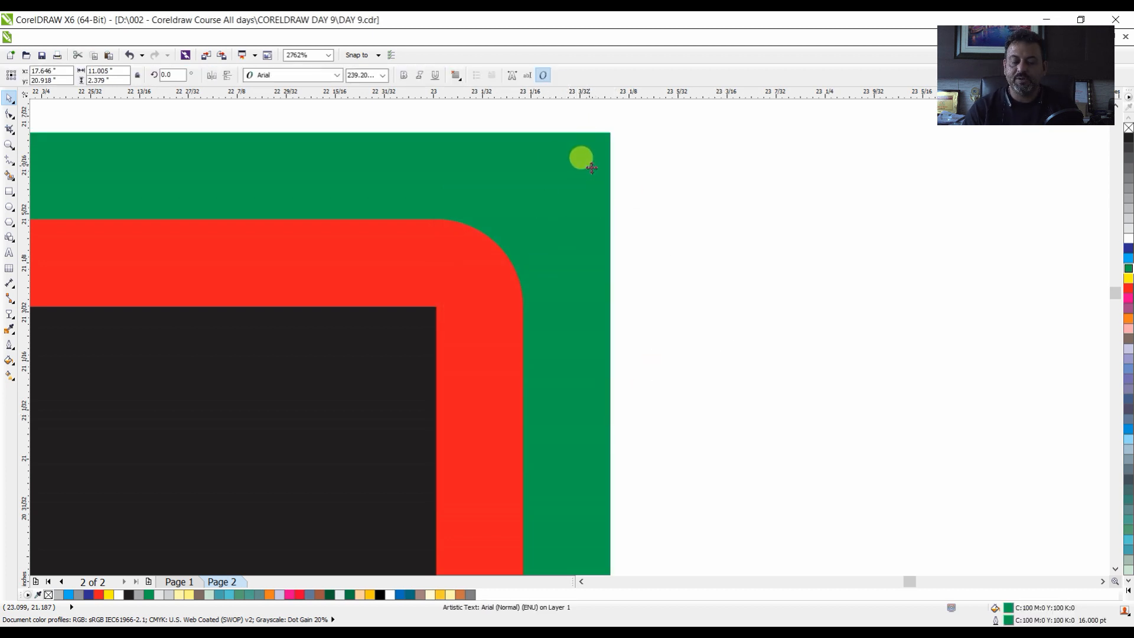
click(6, 345)
click(40, 347)
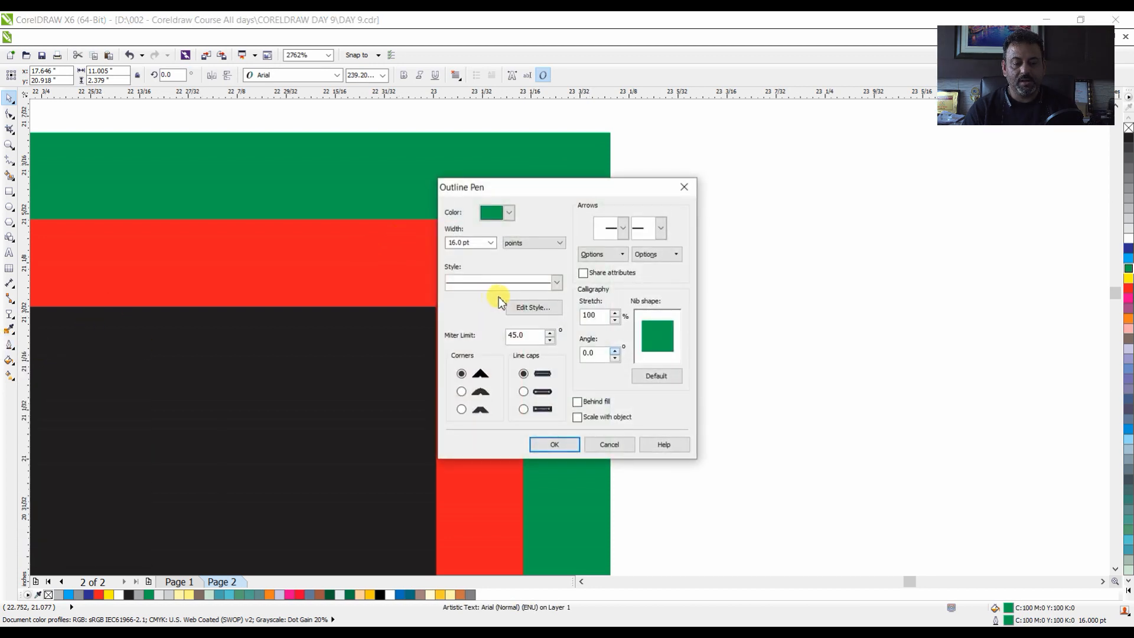
click(546, 439)
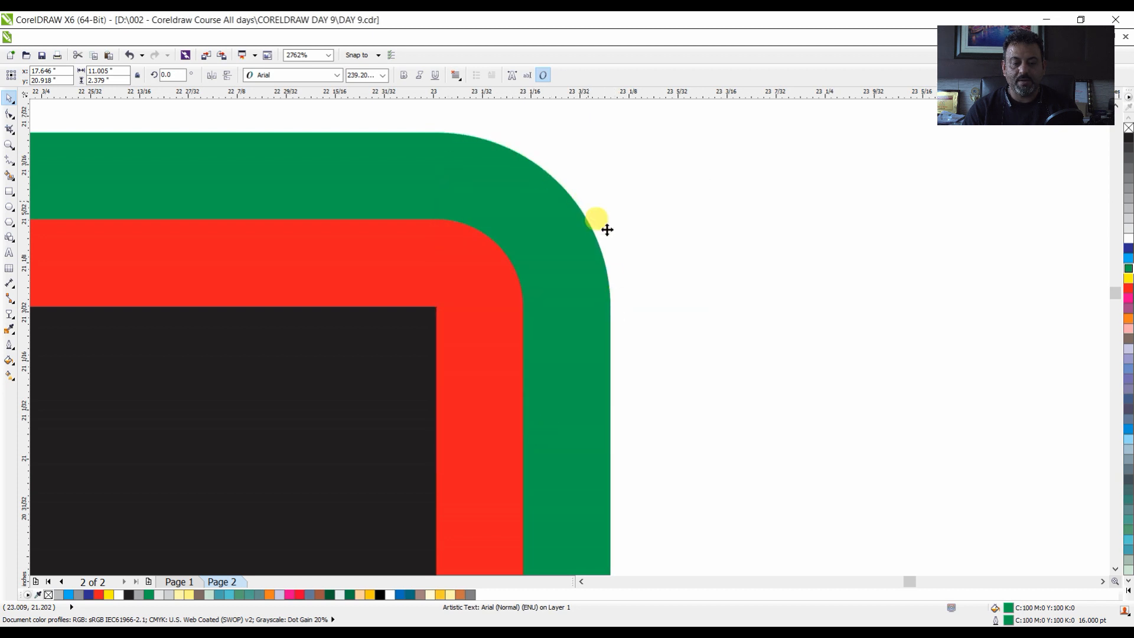
Examine the rounded outline corners of the APPLE lettering up close, especially on the letter E.
scroll(502, 164, down, 8)
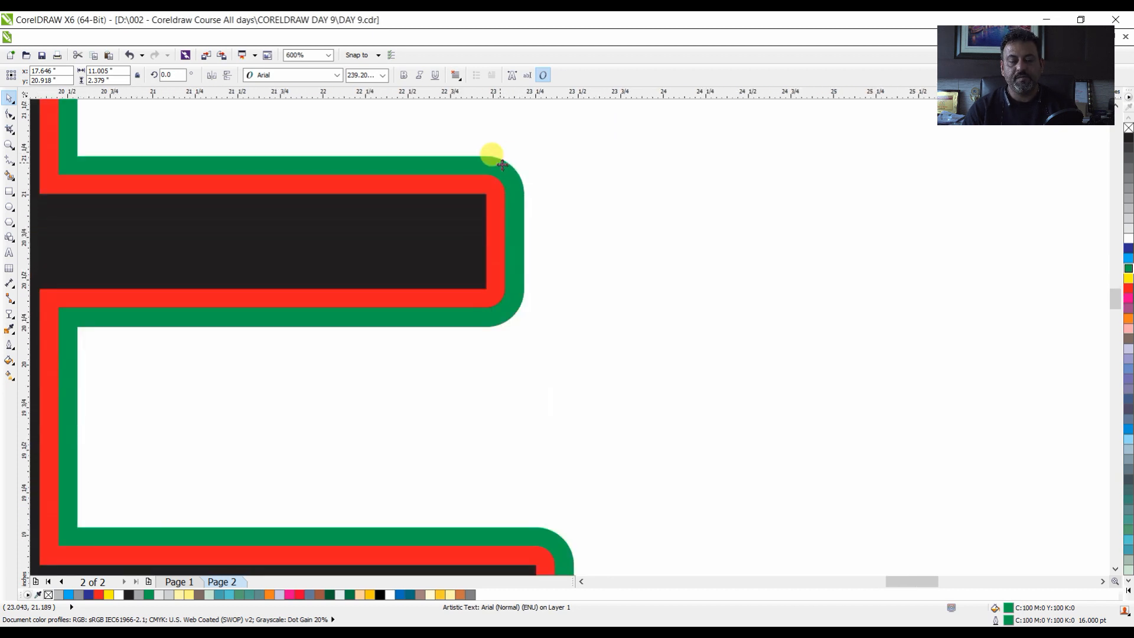
scroll(631, 188, down, 1)
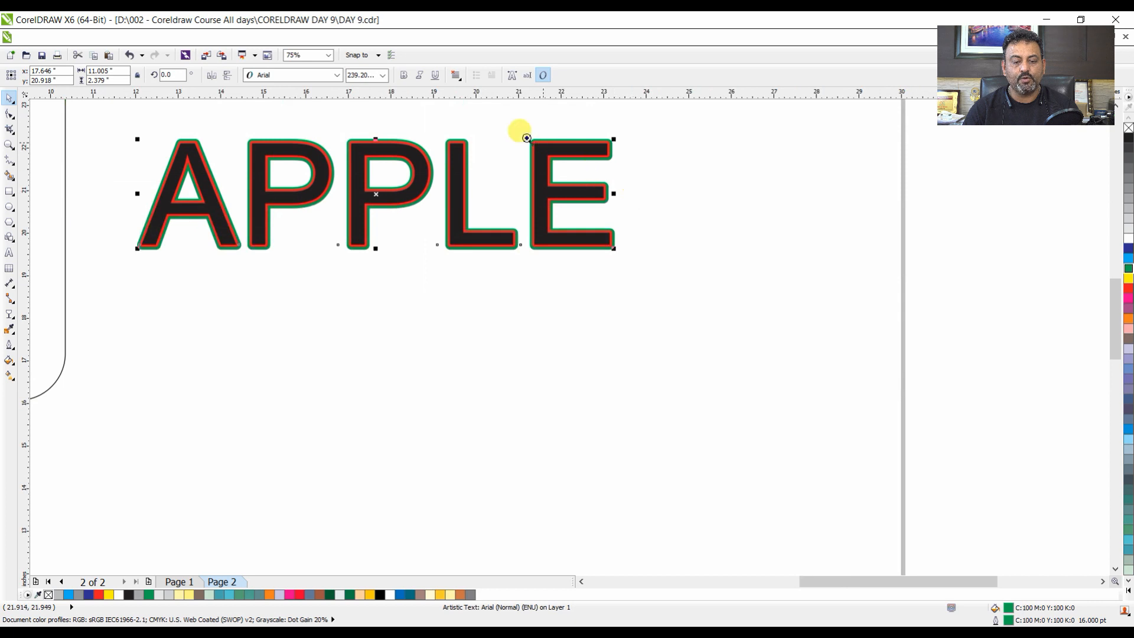
scroll(645, 256, up, 3)
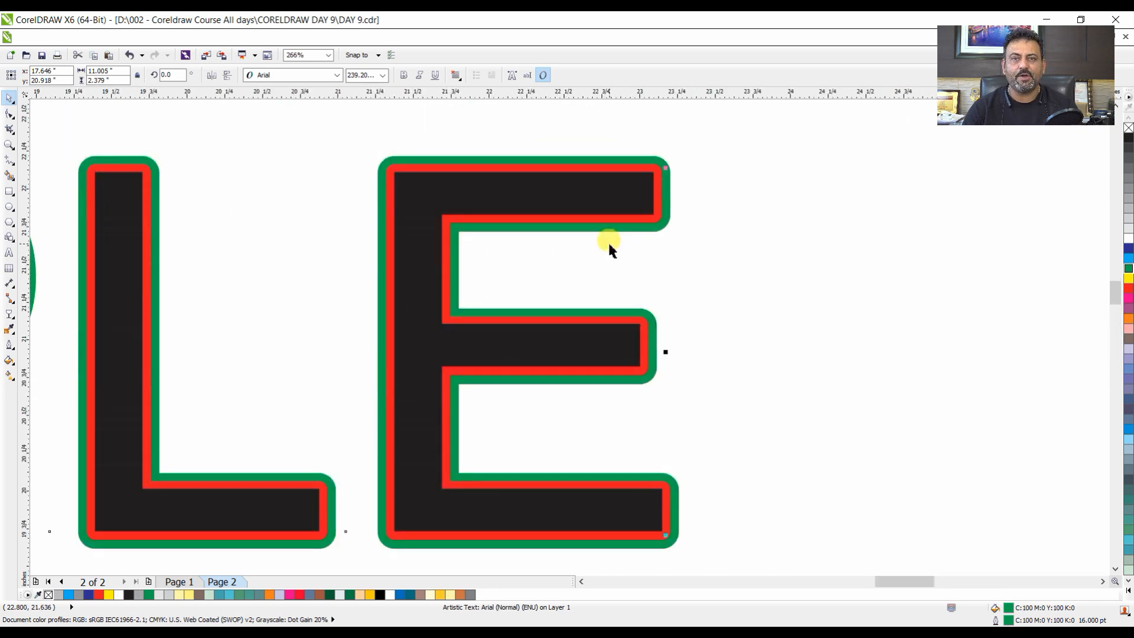
click(765, 218)
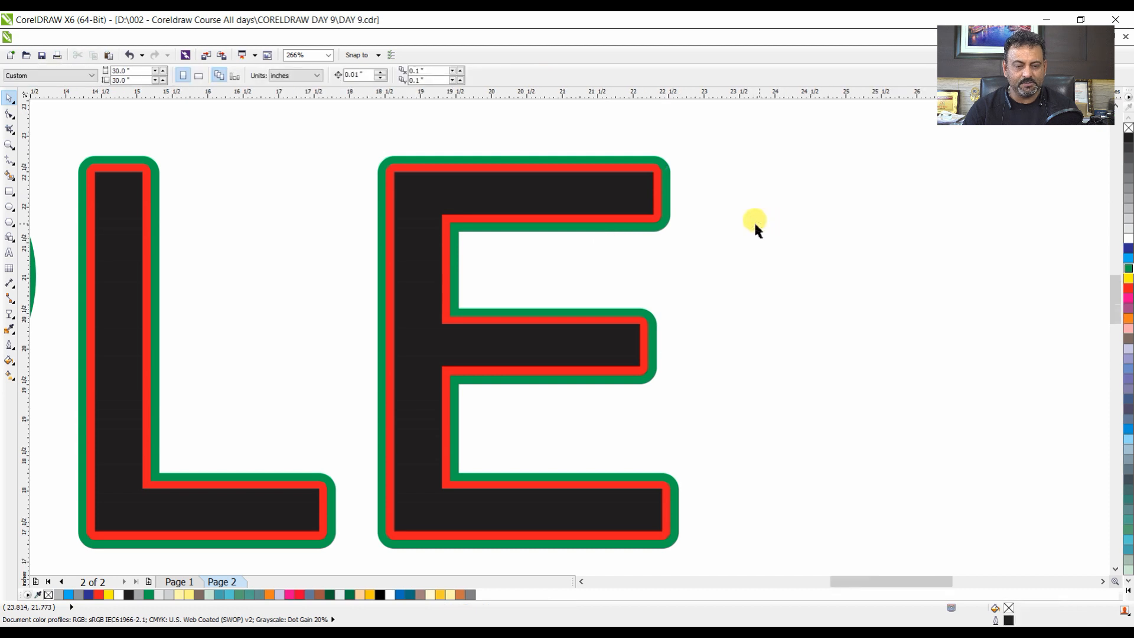
scroll(754, 221, down, 2)
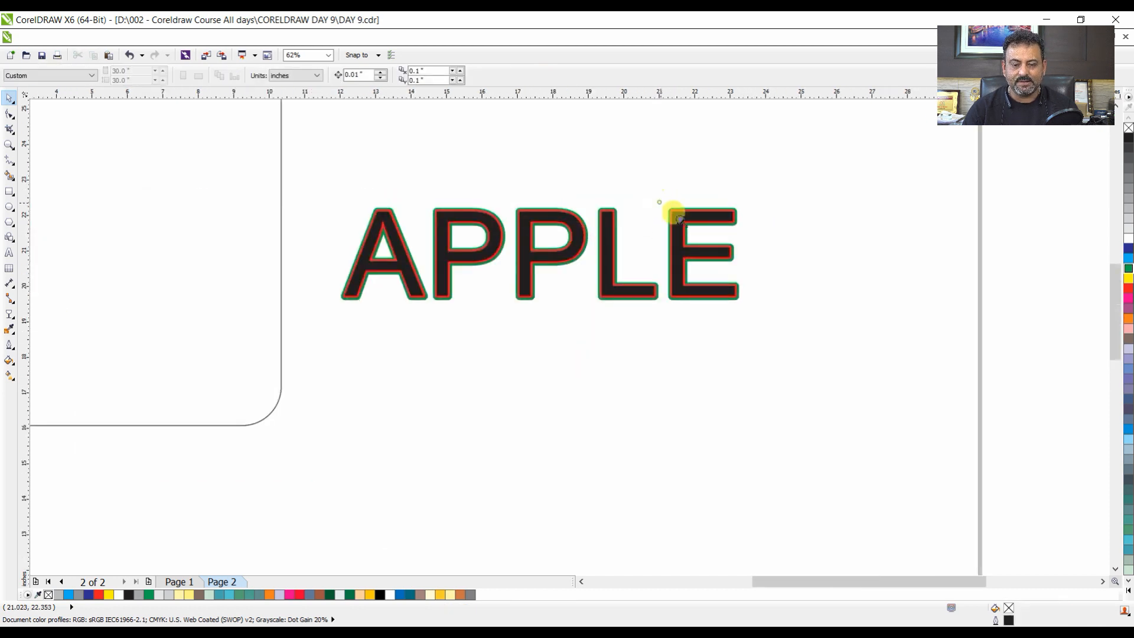
drag(661, 203, 753, 305)
drag(625, 112, 759, 227)
drag(582, 146, 613, 201)
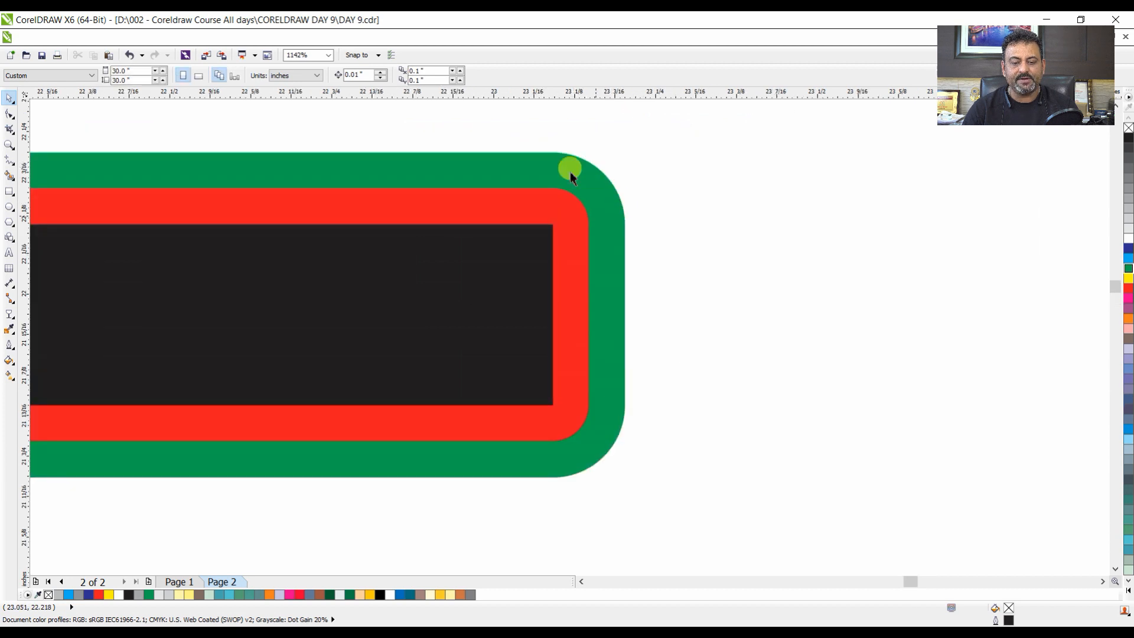
scroll(576, 194, down, 5)
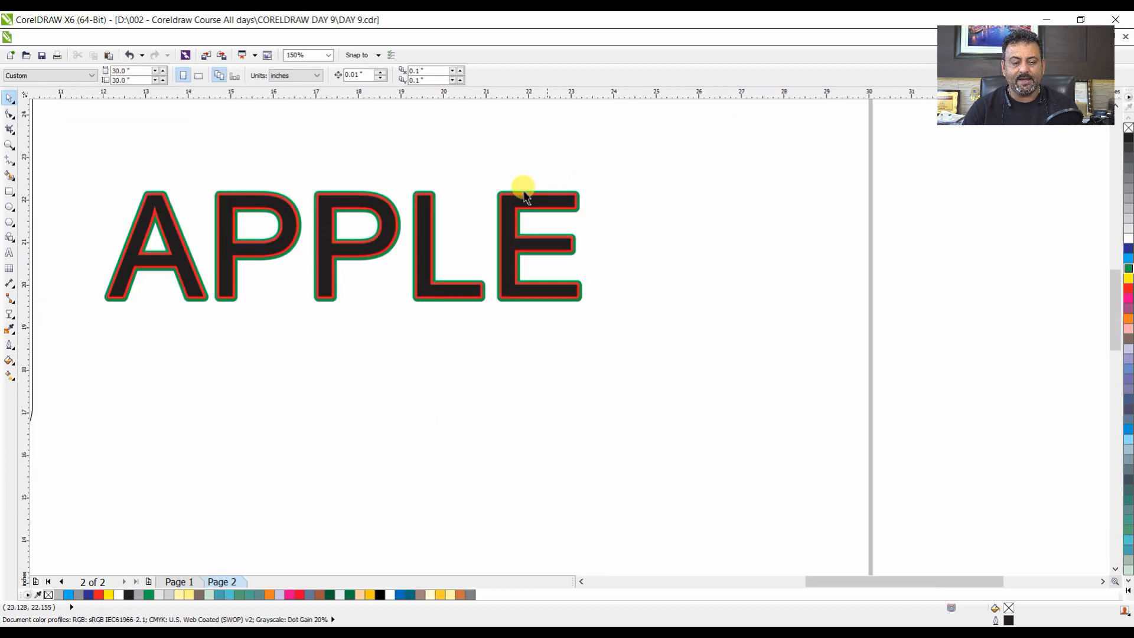
Select all three layers of the APPLE text and place a duplicate directly below the original.
drag(85, 171, 635, 337)
drag(51, 170, 1026, 468)
drag(855, 286, 856, 445)
Set the outline corners of the duplicated APPLE text to the sharp mitered style with Outline Pen.
click(9, 346)
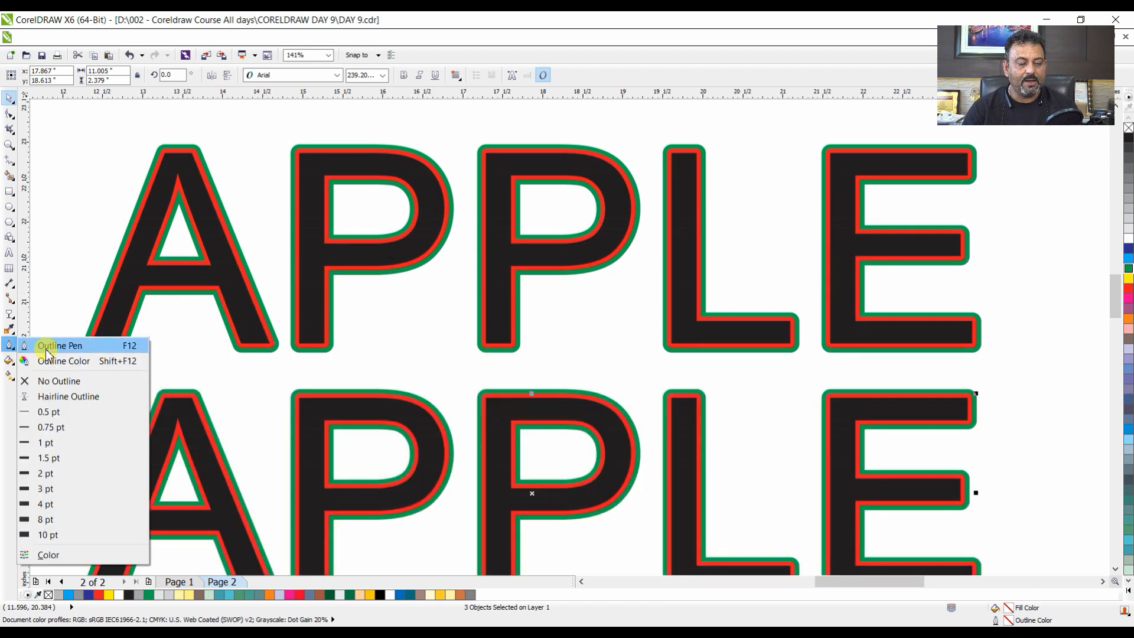
click(42, 345)
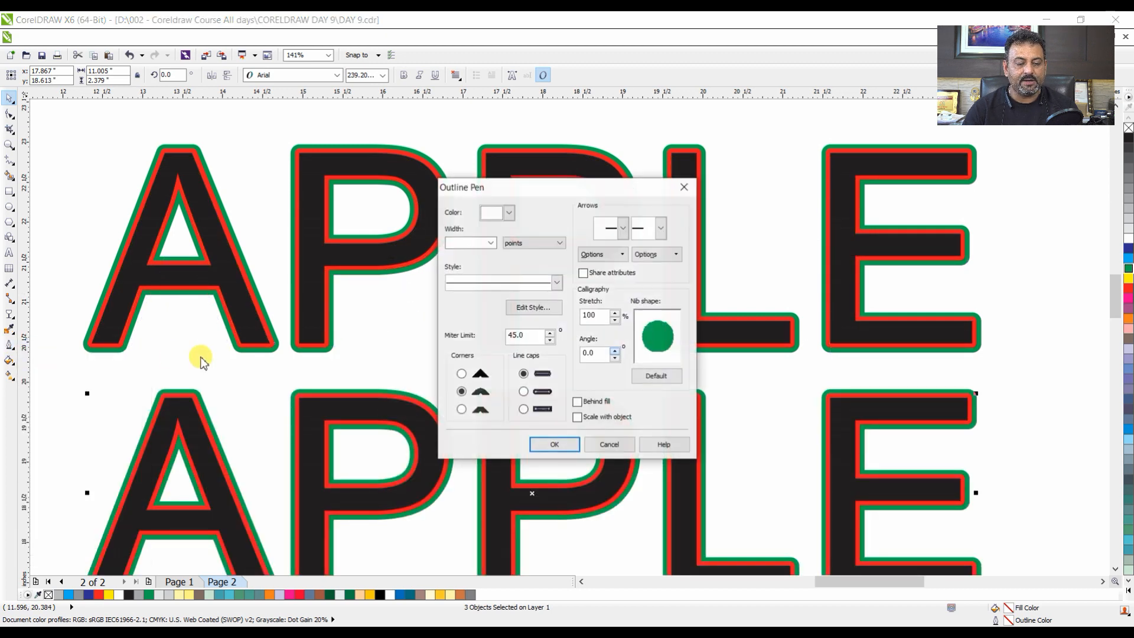
click(462, 373)
click(553, 444)
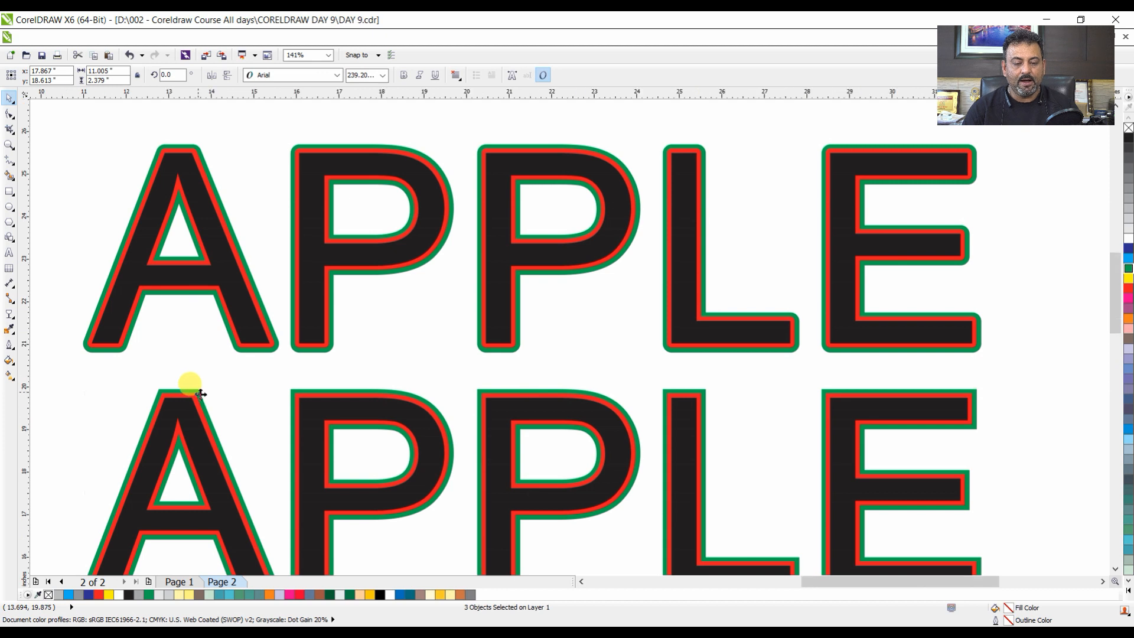
Duplicate the sharp-cornered APPLE text straight down to form a third row.
scroll(189, 384, down, 5)
drag(219, 291, 569, 537)
drag(462, 286, 462, 407)
right_click(462, 408)
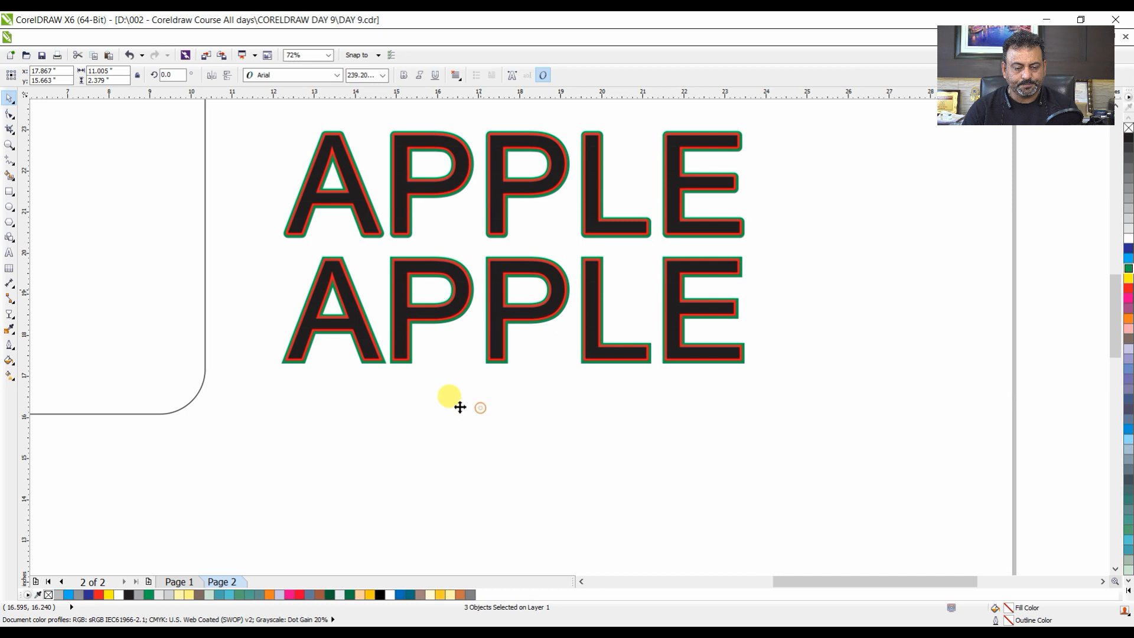
Set the outline corners of the third APPLE row to the beveled style and deselect it.
click(12, 350)
click(58, 349)
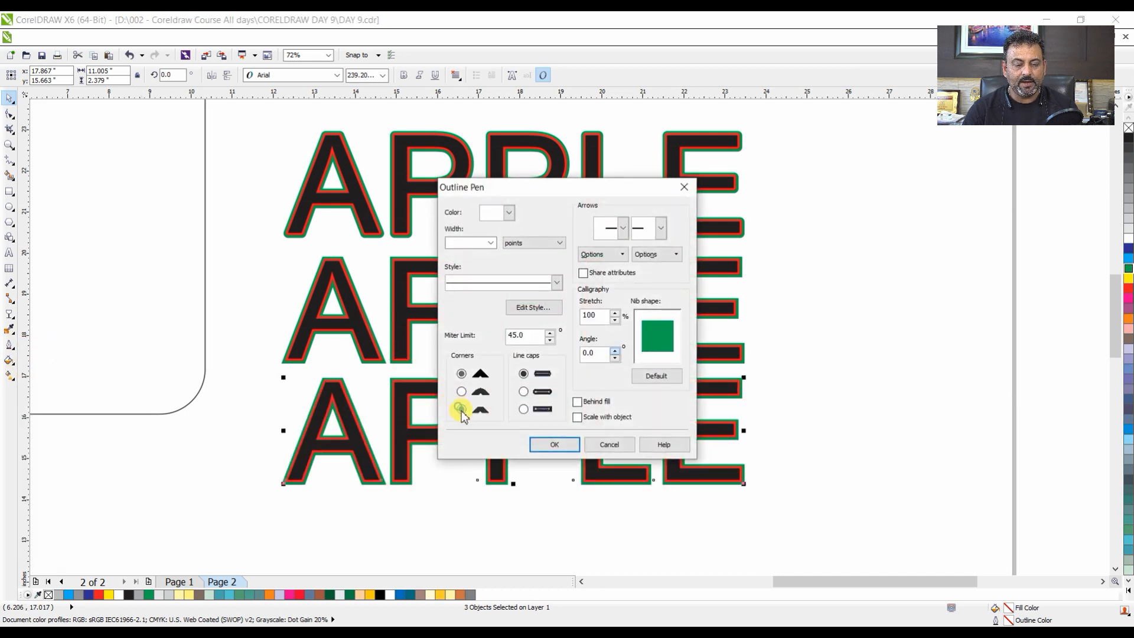
click(539, 444)
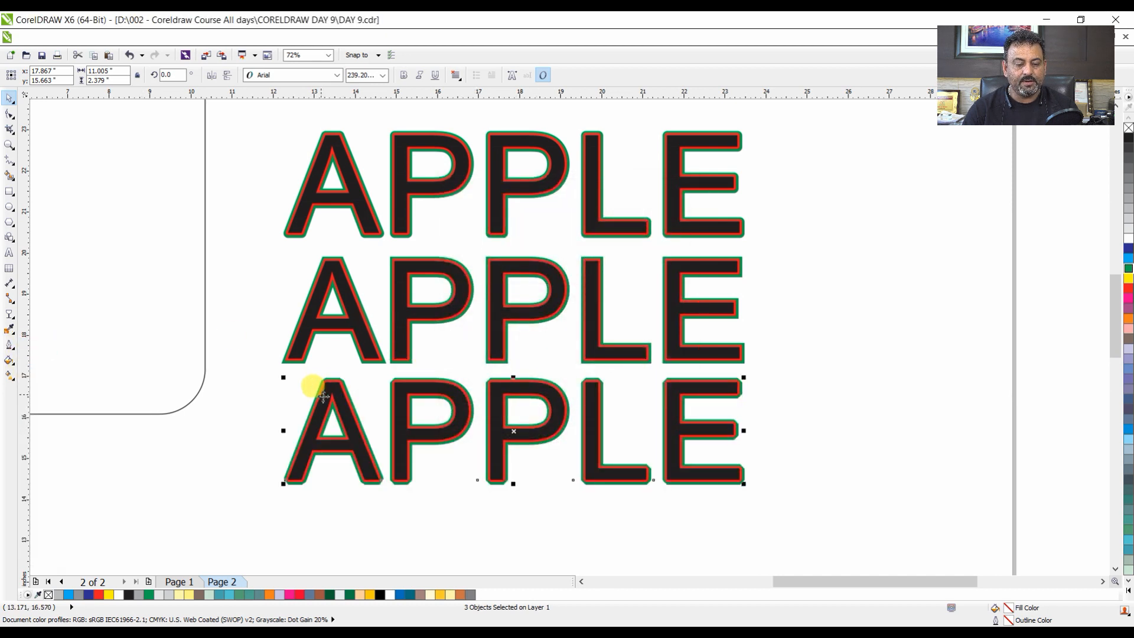
click(235, 392)
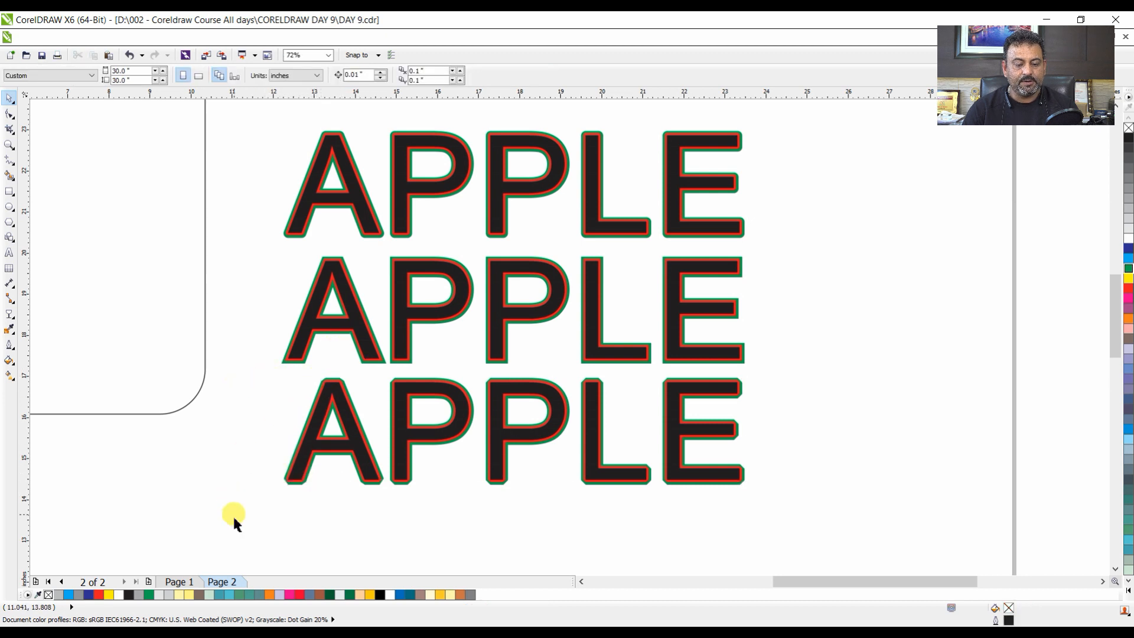
Move the beveled APPLE row above the rounded one to compare their corner styles.
drag(236, 520, 762, 357)
drag(670, 371, 685, 149)
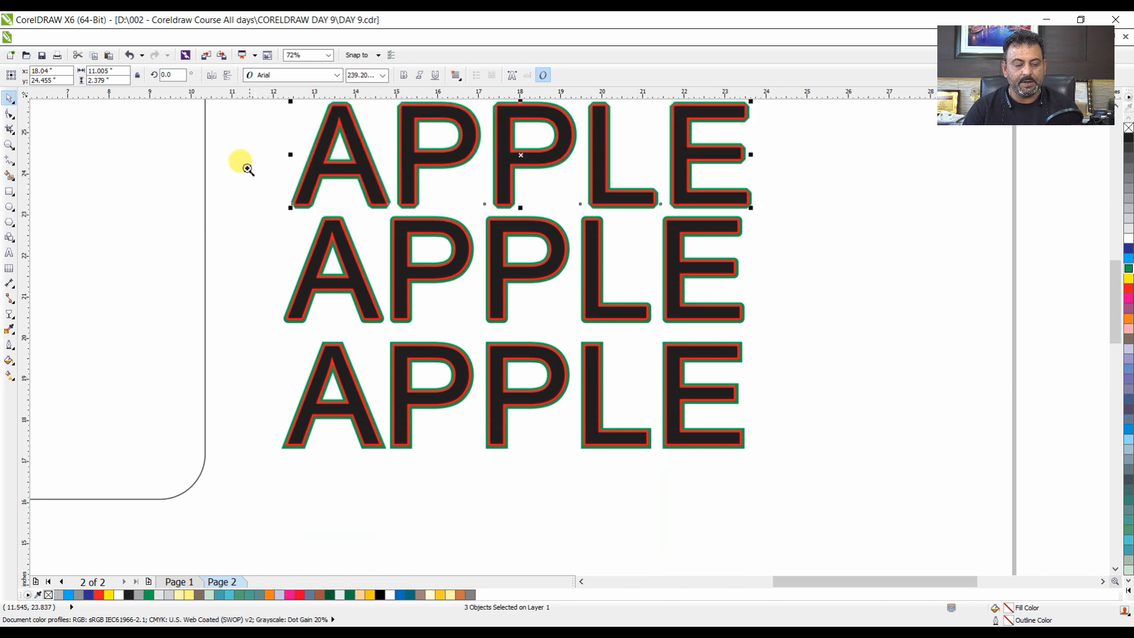
drag(246, 166, 447, 363)
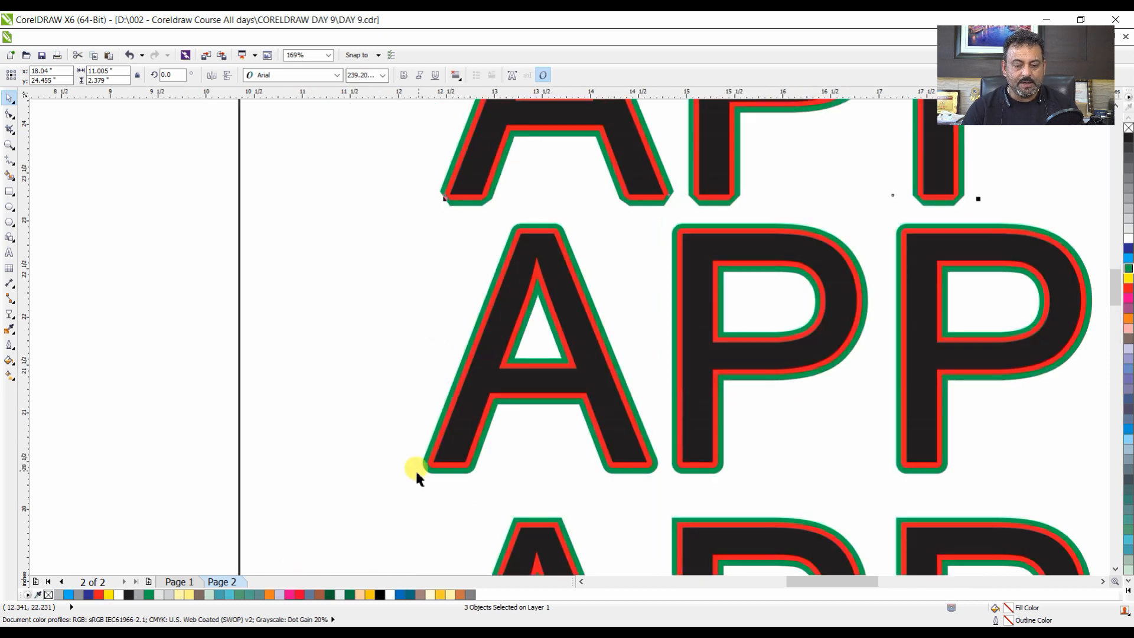
Close the finished Convert dialog in the video editor and return to the CorelDRAW drawing.
click(408, 319)
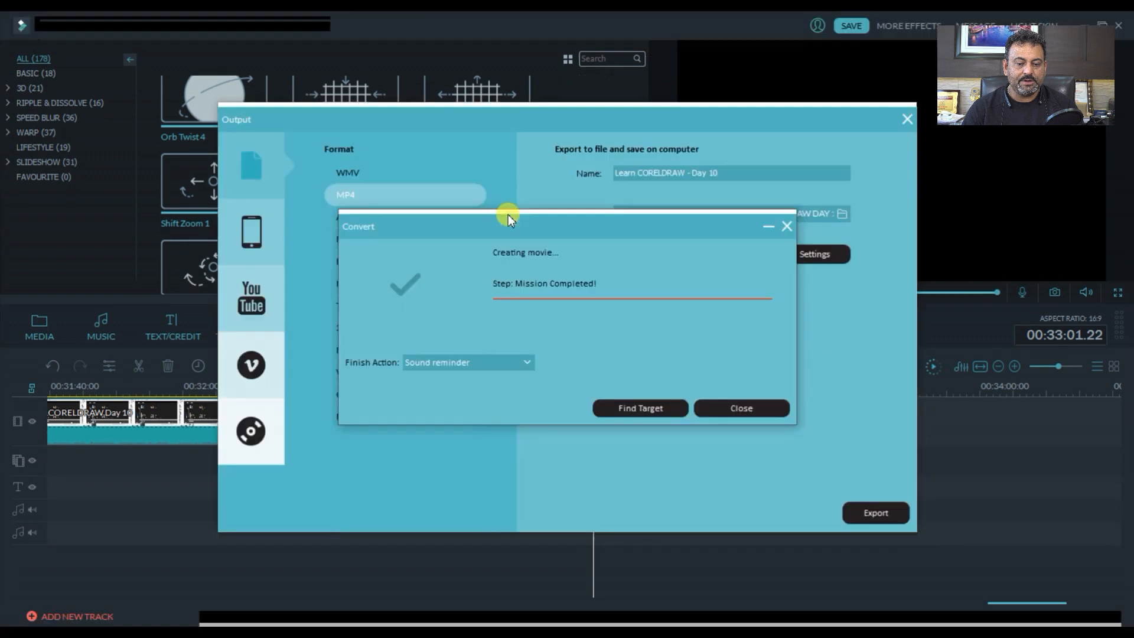
click(742, 409)
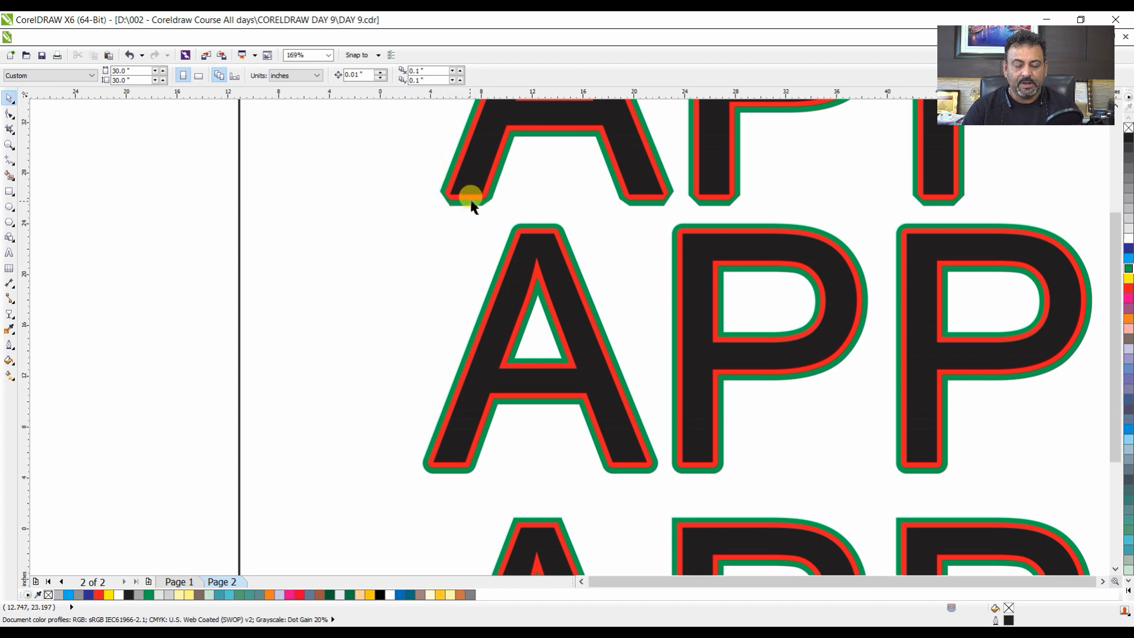
Delete the beveled APPLE row above and the sharp-cornered APPLE row below the rounded one.
key(shift+F4)
drag(733, 166, 516, 234)
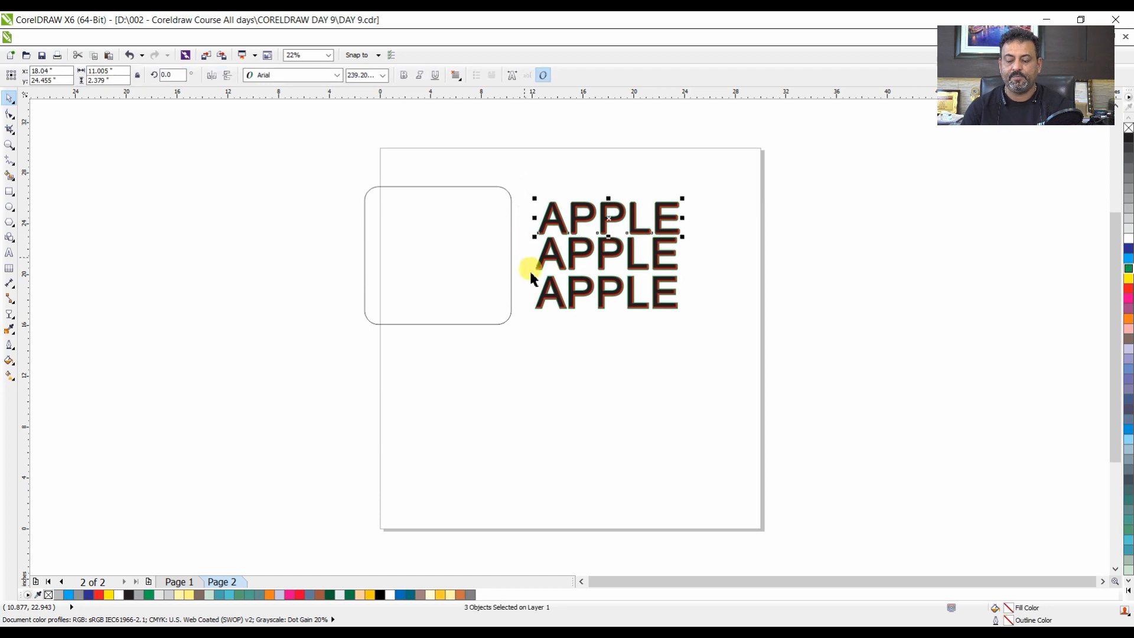
key(Delete)
drag(735, 380, 496, 271)
key(Delete)
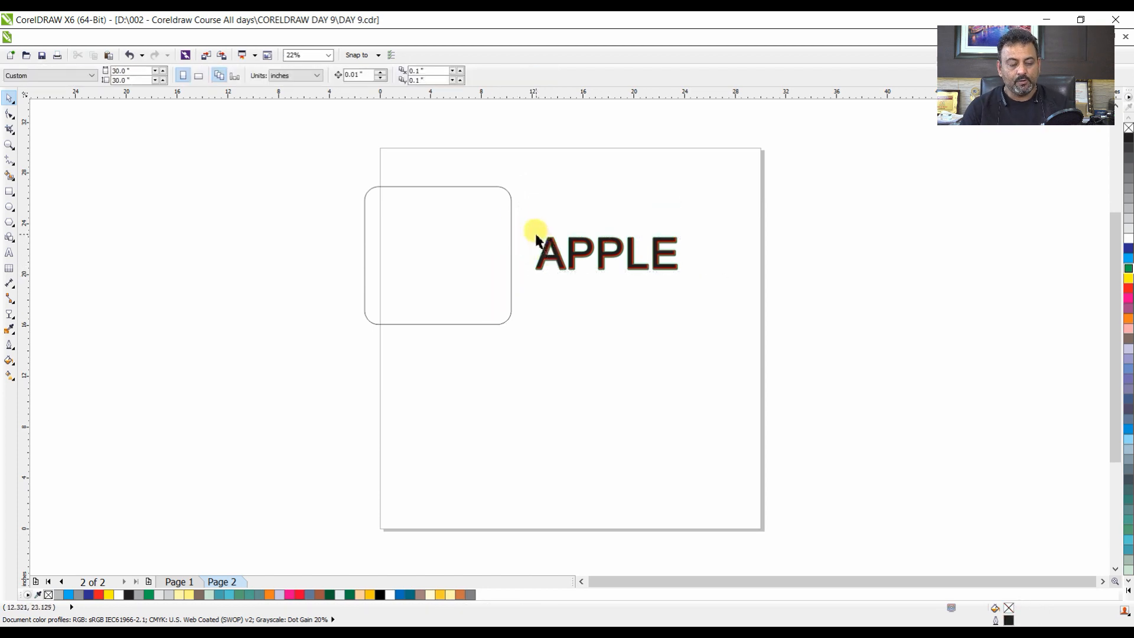
Review the Outline Pen corner options for all three layers of the APPLE text without changing anything.
key(F2)
drag(522, 220, 668, 305)
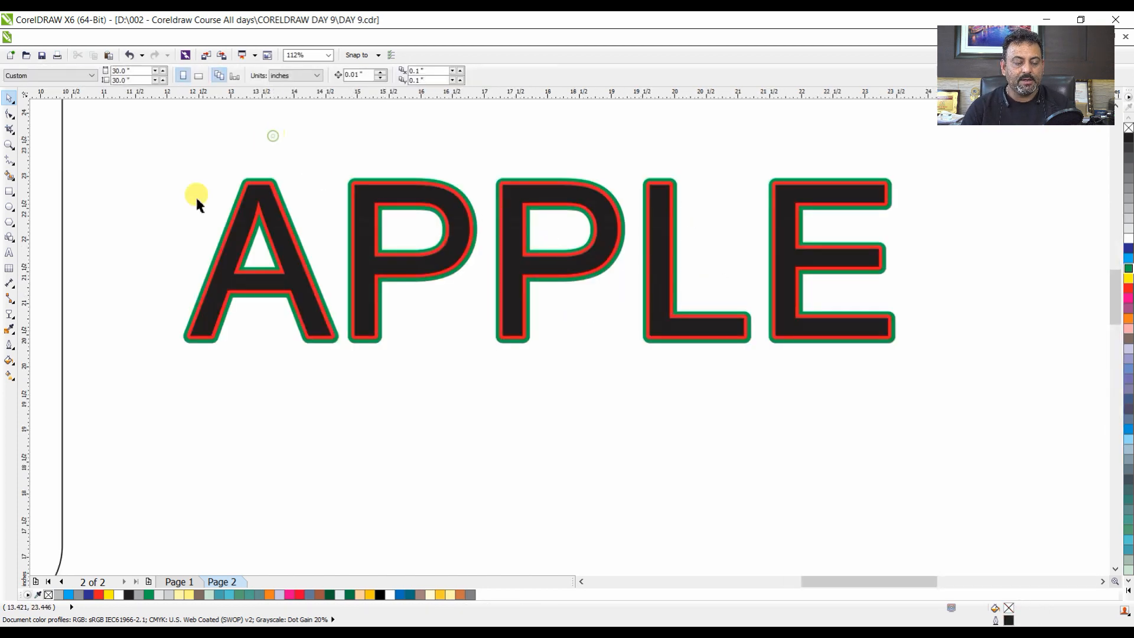
click(10, 344)
drag(159, 150, 849, 379)
click(9, 345)
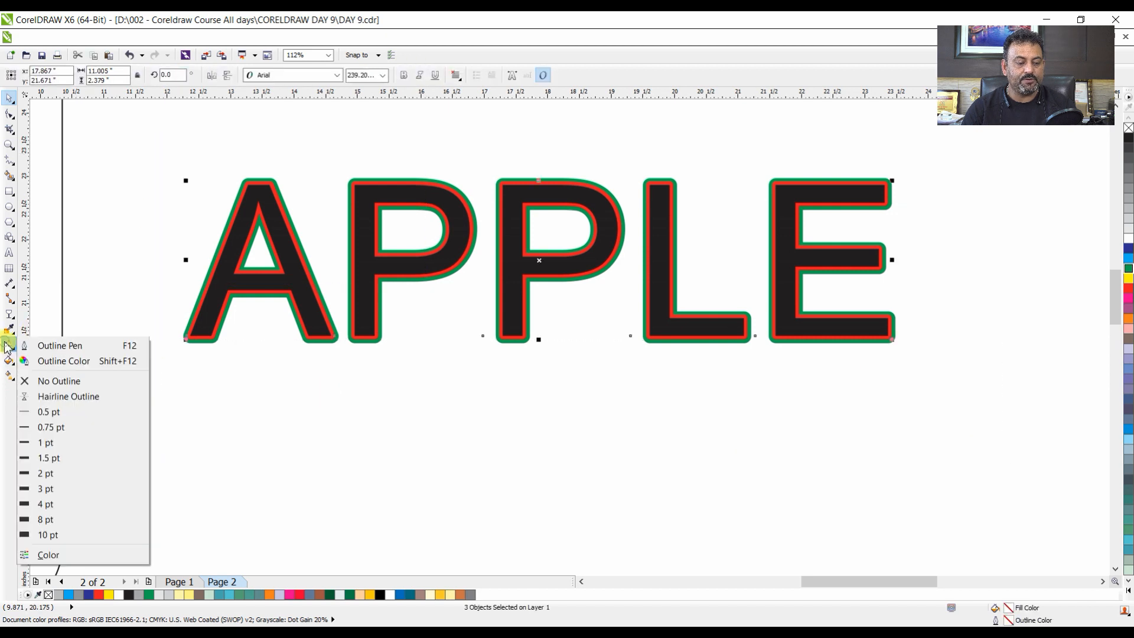
click(69, 348)
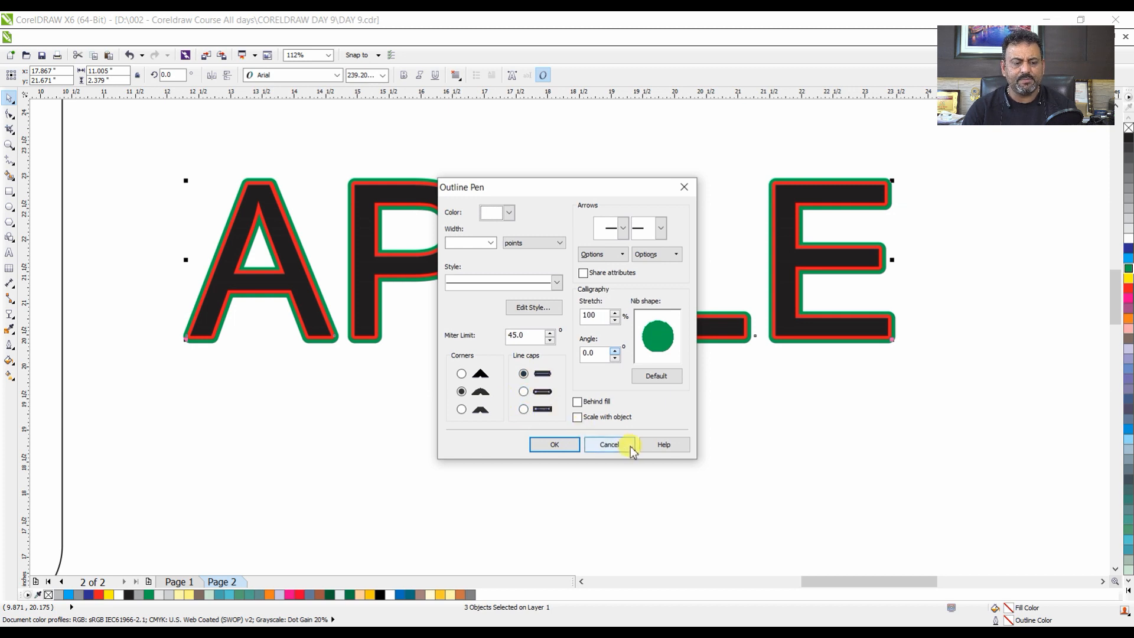
click(611, 453)
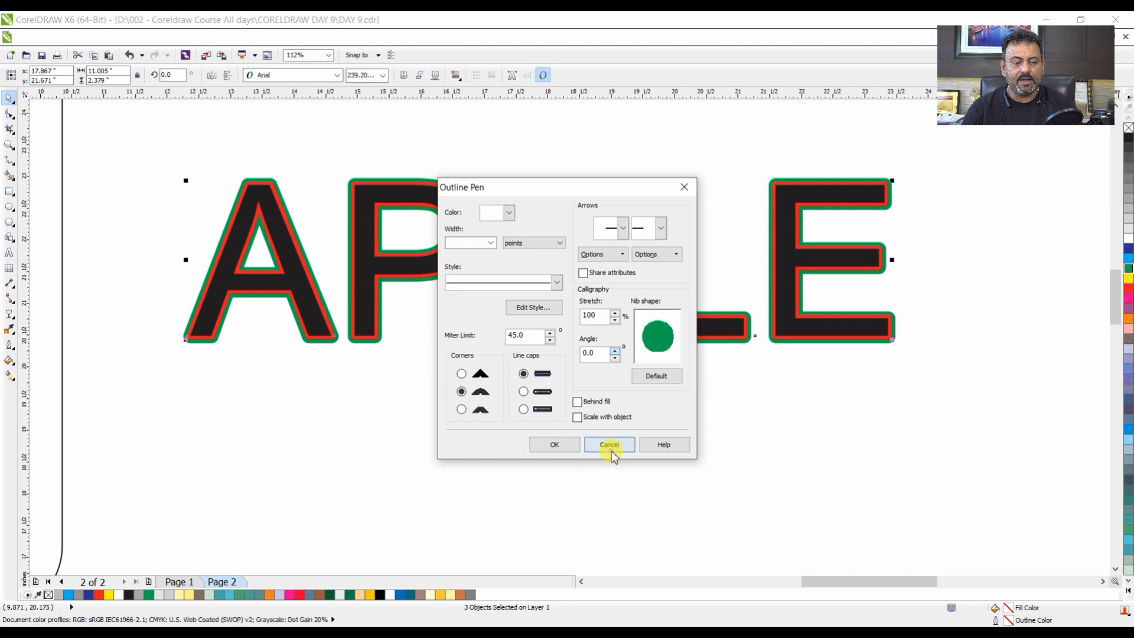
Inspect the stacked red-outlined and black layers of the APPLE text, focusing on the letter A.
click(266, 233)
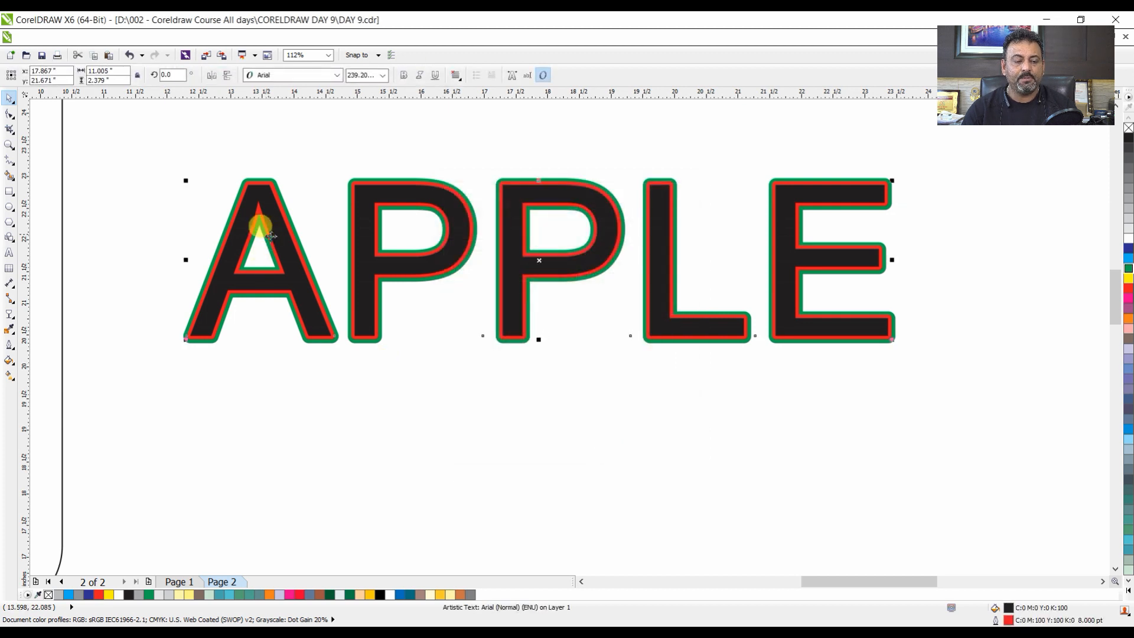
click(260, 203)
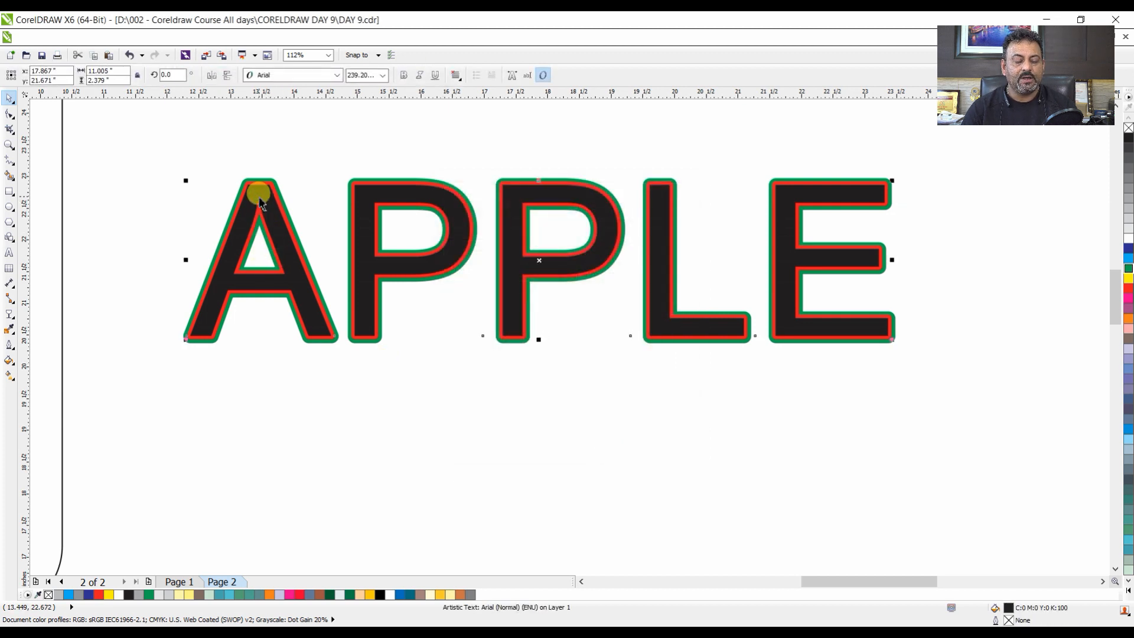
key(F2)
drag(151, 153, 364, 379)
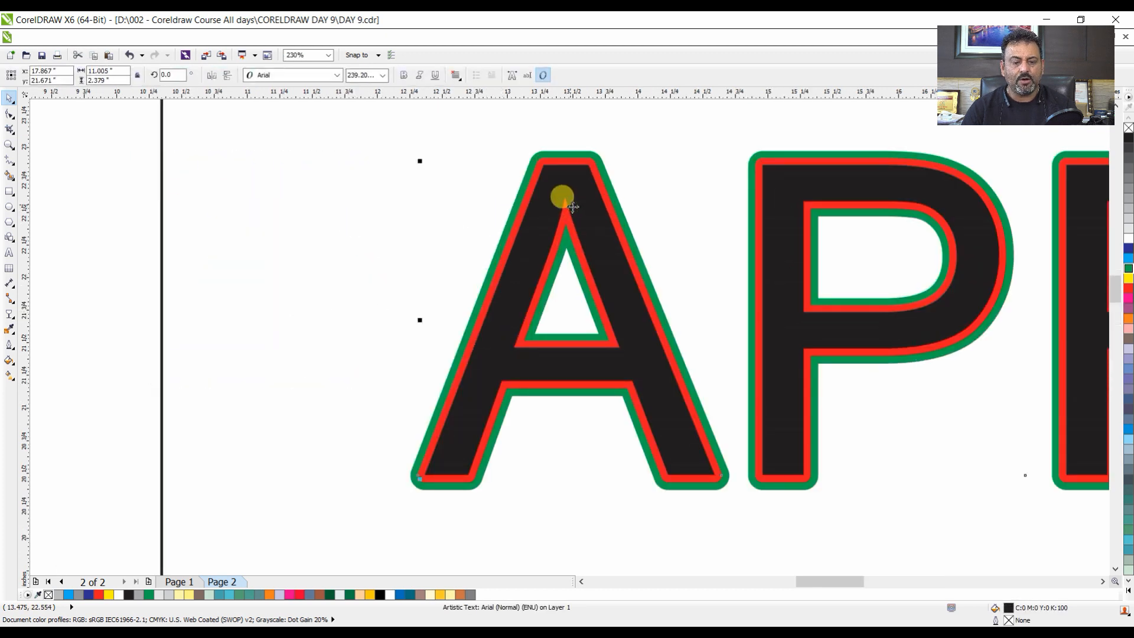
click(499, 182)
click(557, 176)
drag(558, 173, 560, 169)
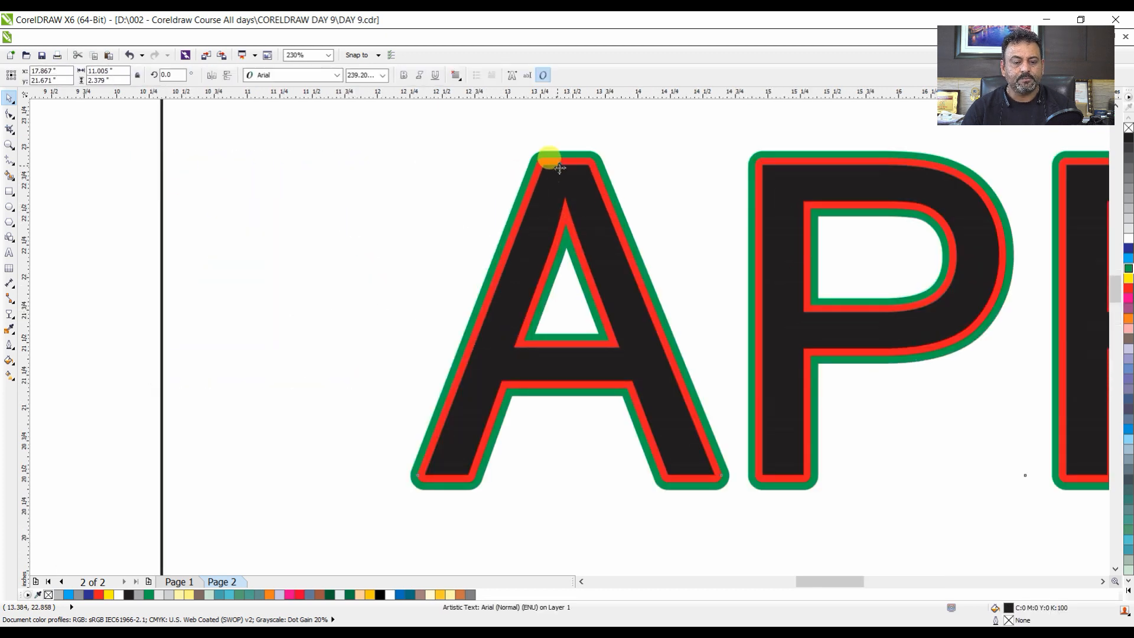
click(359, 196)
scroll(360, 196, down, 2)
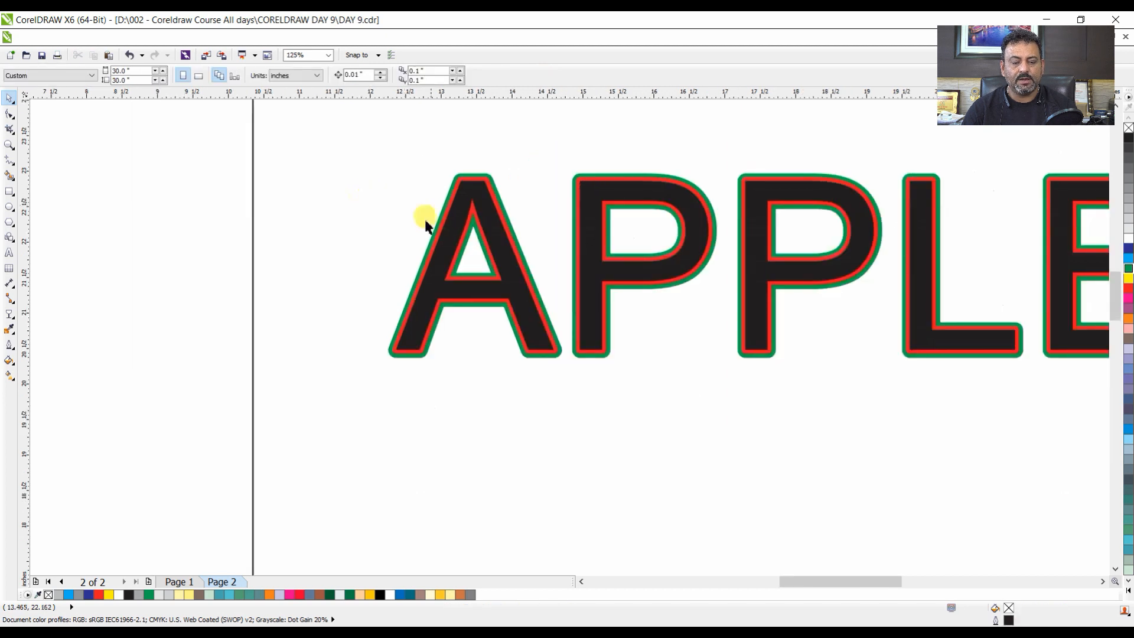
scroll(516, 260, down, 2)
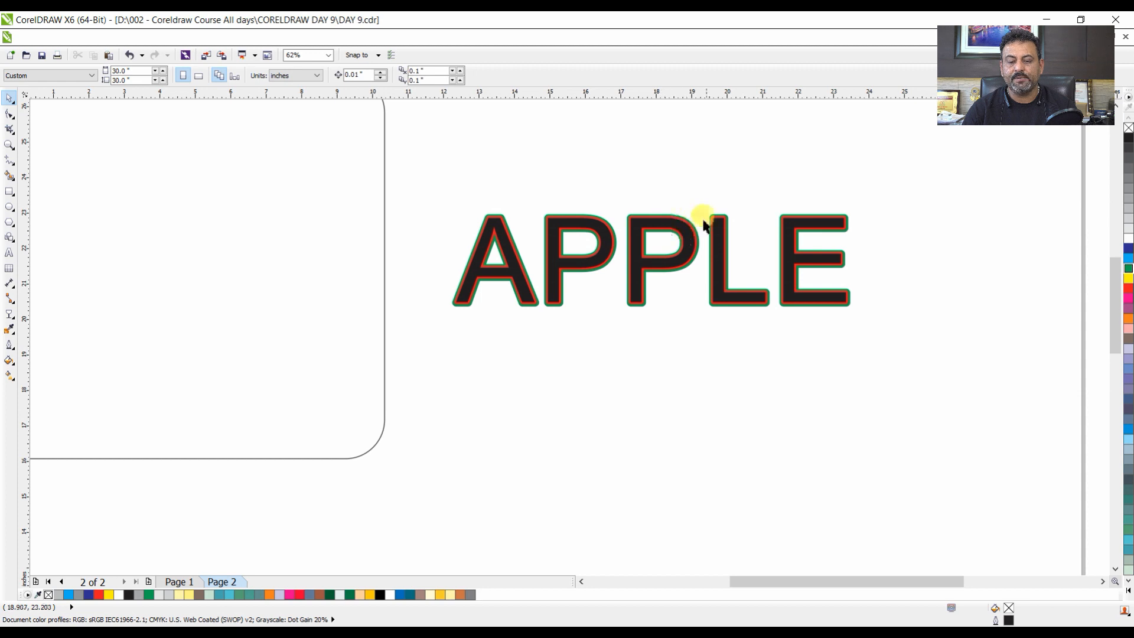
Move the plain black top layer off the stacked APPLE text and delete it.
drag(413, 180, 864, 294)
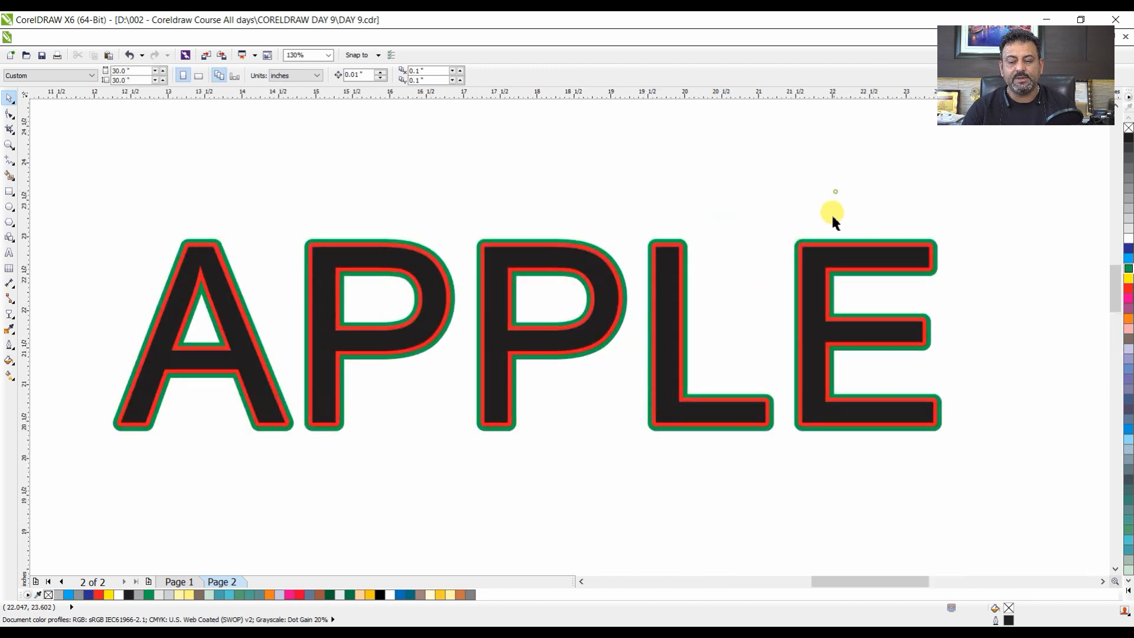
click(815, 246)
drag(815, 245, 833, 282)
click(827, 254)
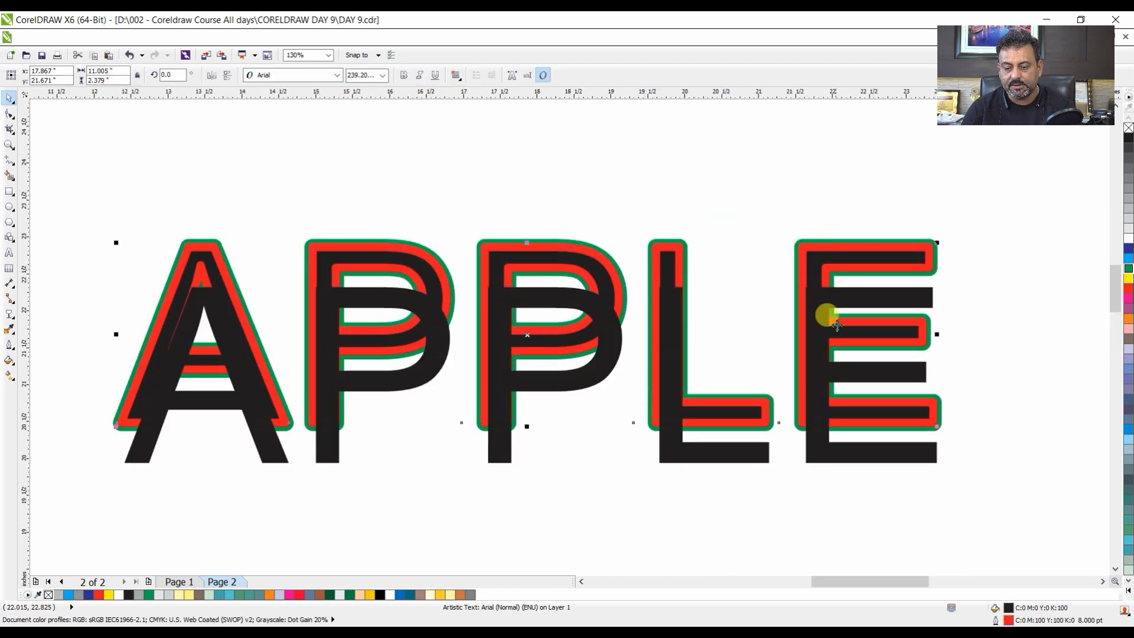
click(827, 317)
key(Delete)
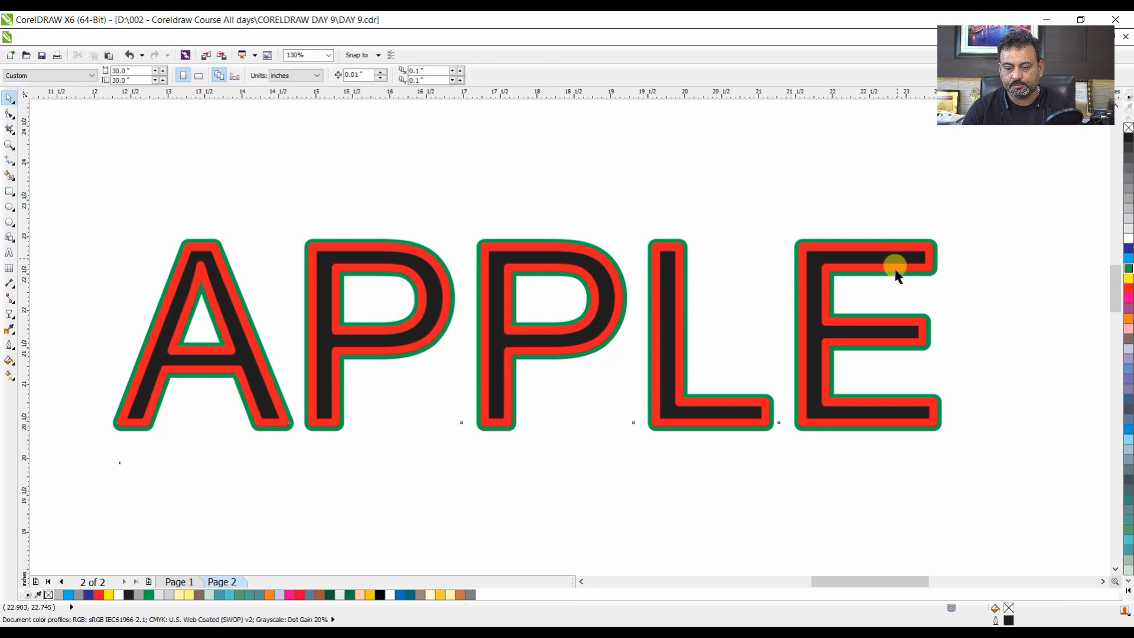
Pull the red-outlined APPLE layer off the stack, delete the green-outlined layer, and move the remaining text back up.
drag(895, 264, 899, 320)
click(904, 257)
key(Delete)
click(817, 321)
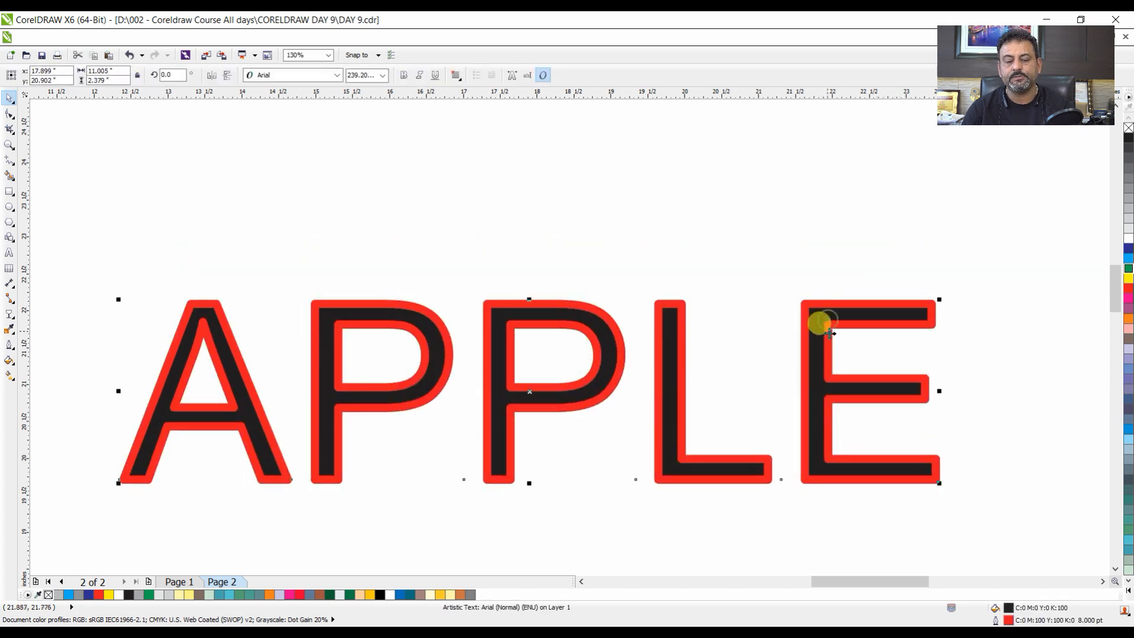
drag(818, 321, 818, 235)
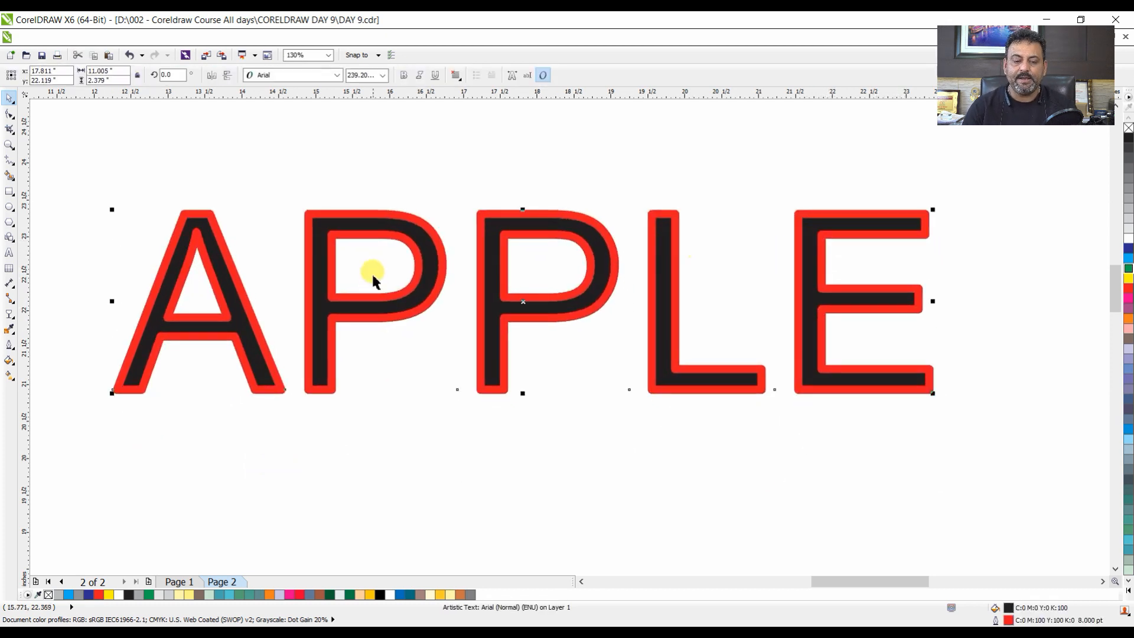
Set the APPLE text's red outline width to 10 pt and place the outline behind the fill.
click(9, 375)
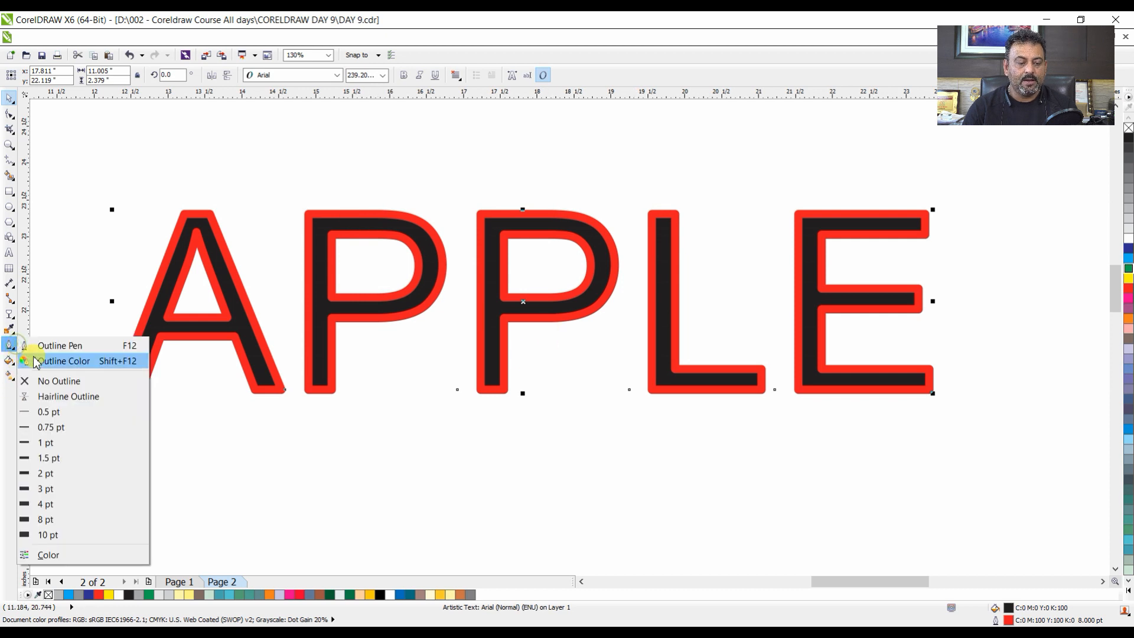
click(46, 344)
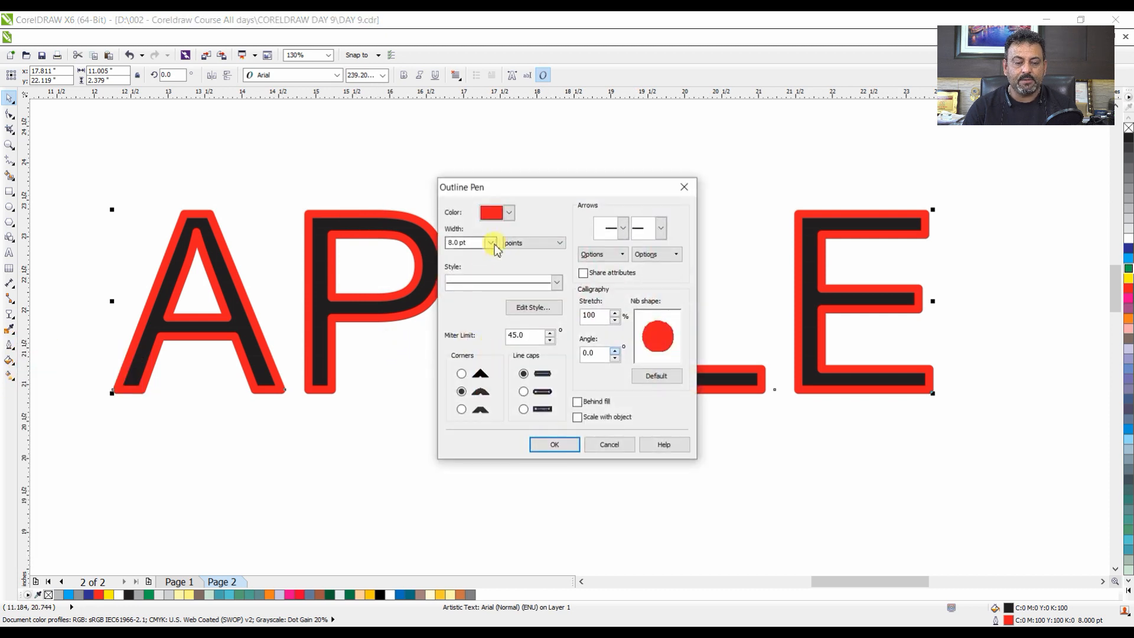
click(493, 246)
click(471, 332)
click(552, 446)
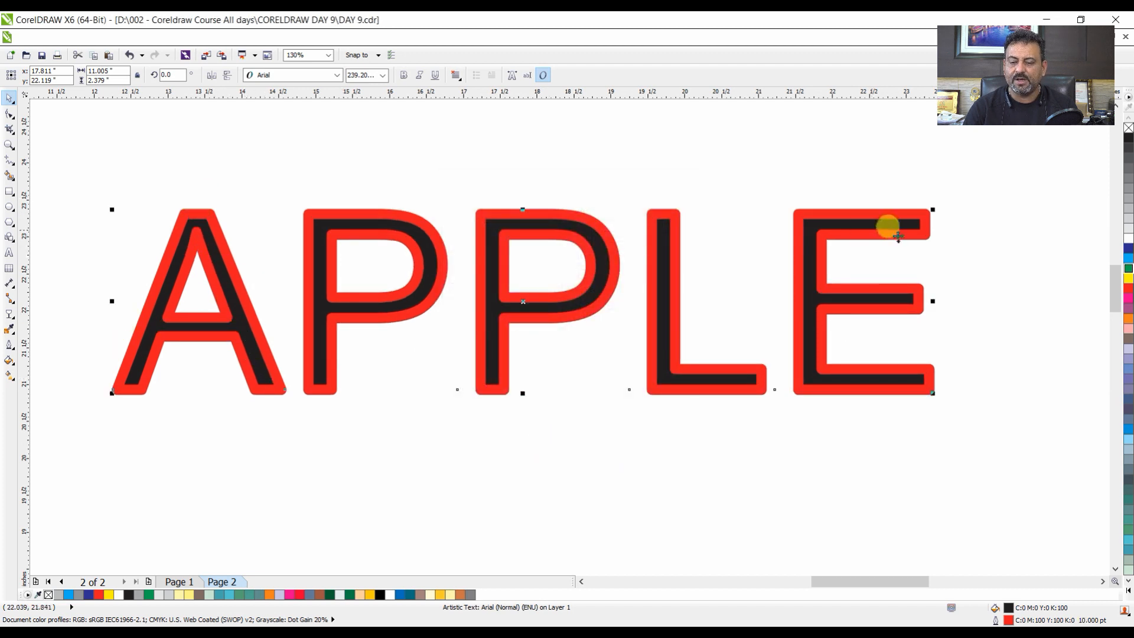
click(9, 344)
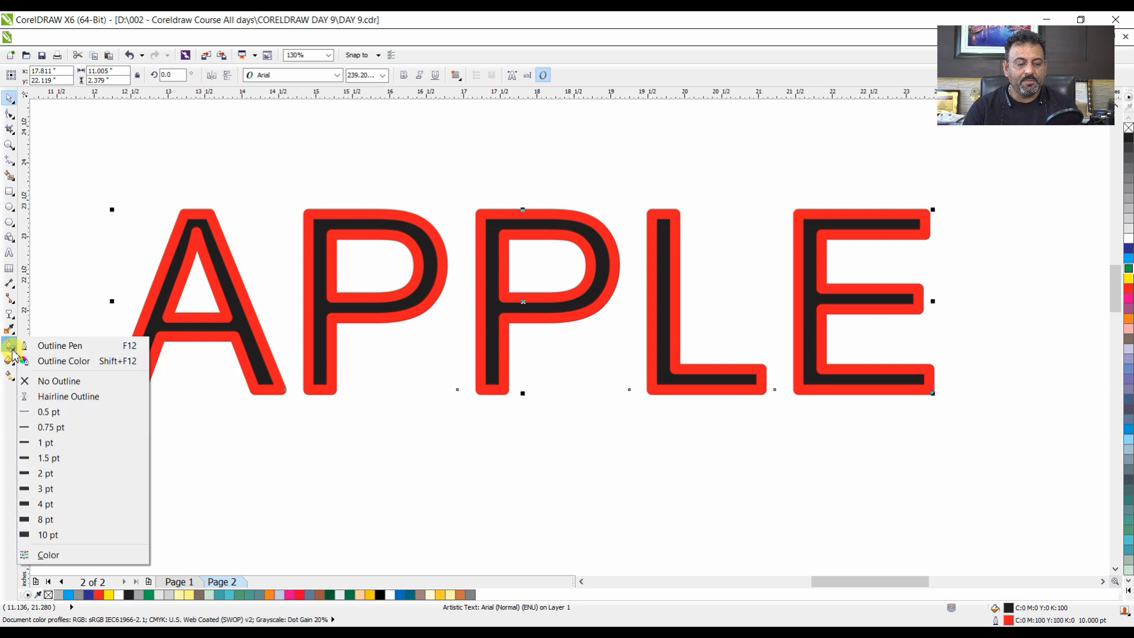
click(45, 347)
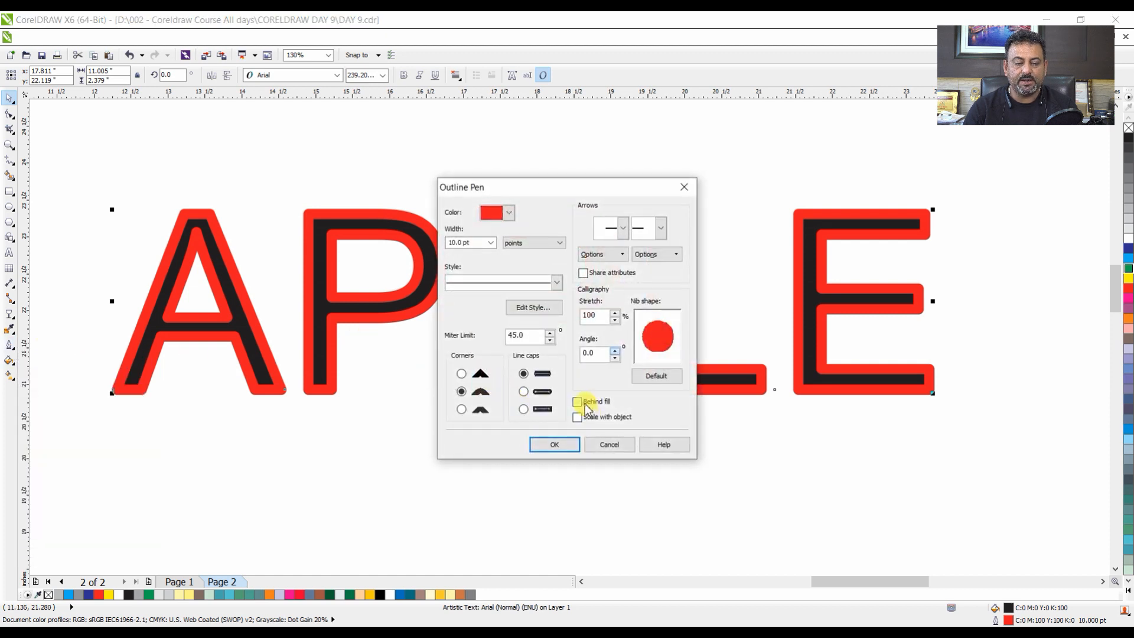
click(555, 444)
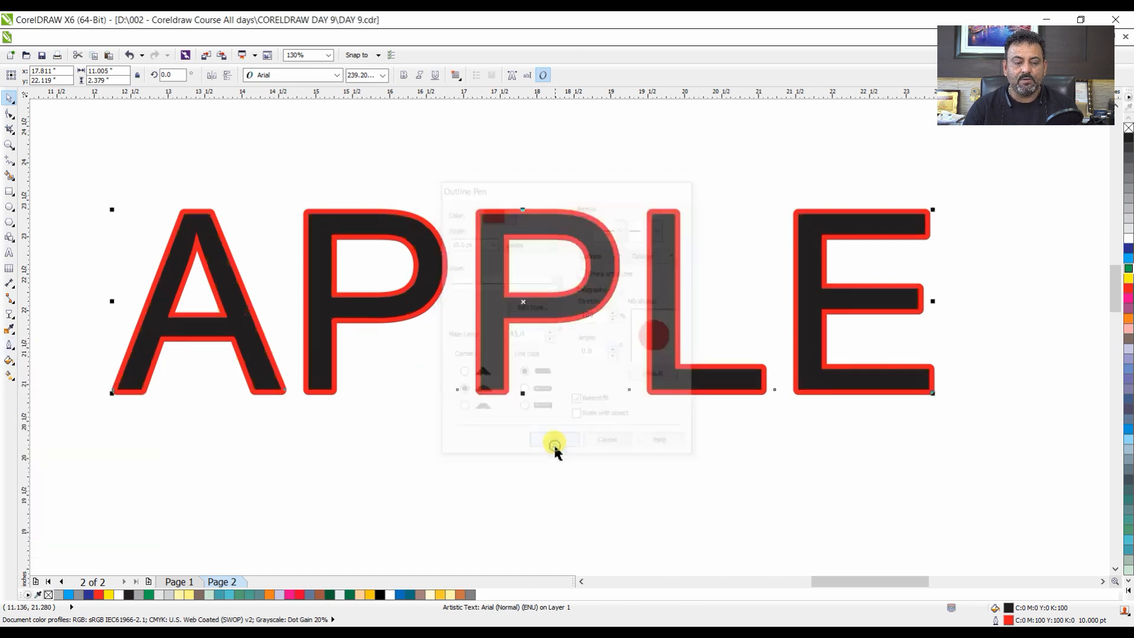
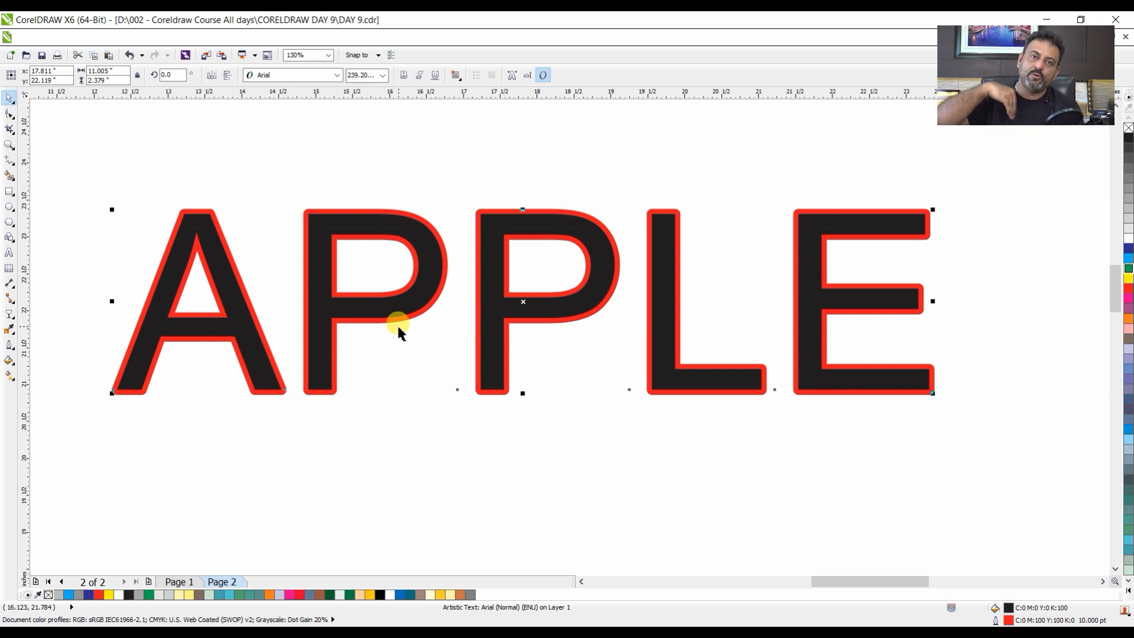
Set the APPLE text's red outline width to 16 pt, keeping the Behind fill option on, and deselect the text.
click(10, 348)
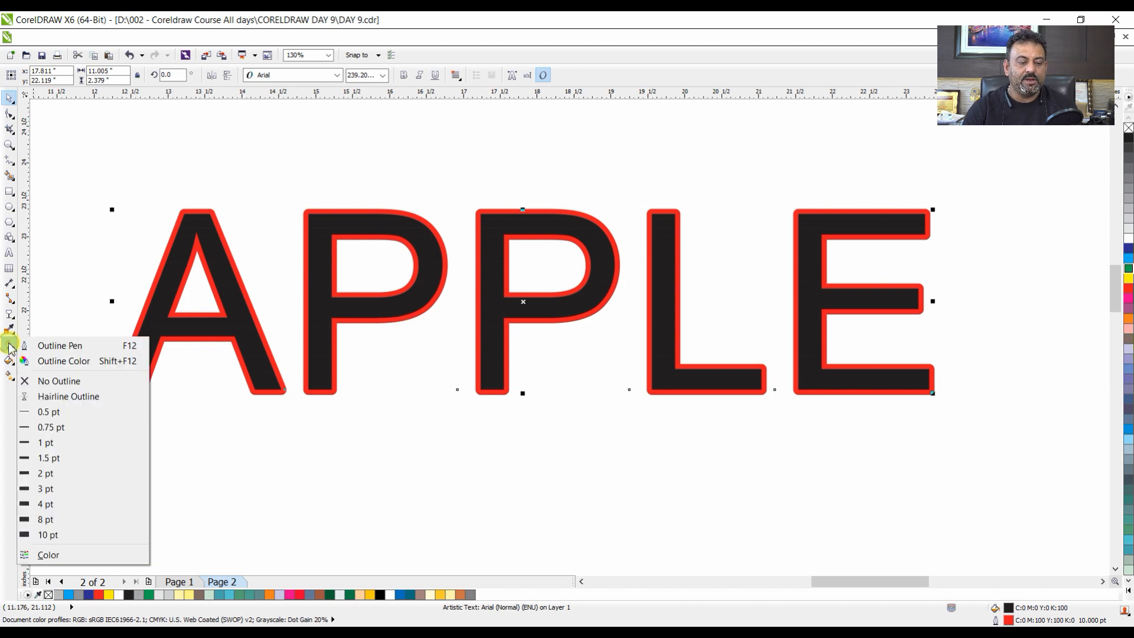
click(104, 273)
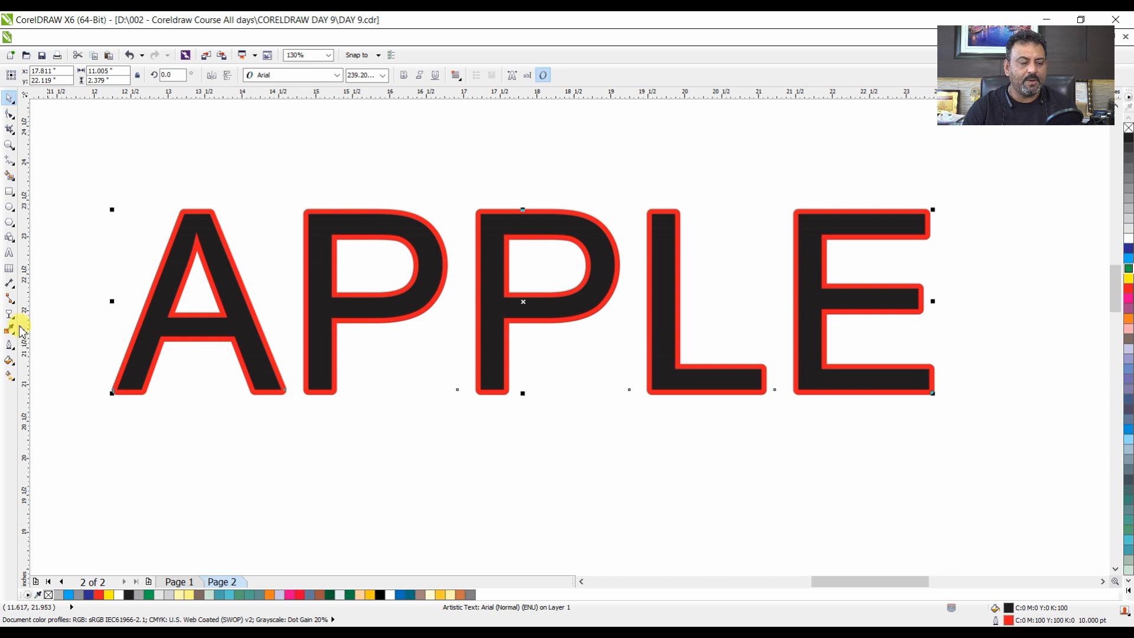
click(10, 345)
click(42, 349)
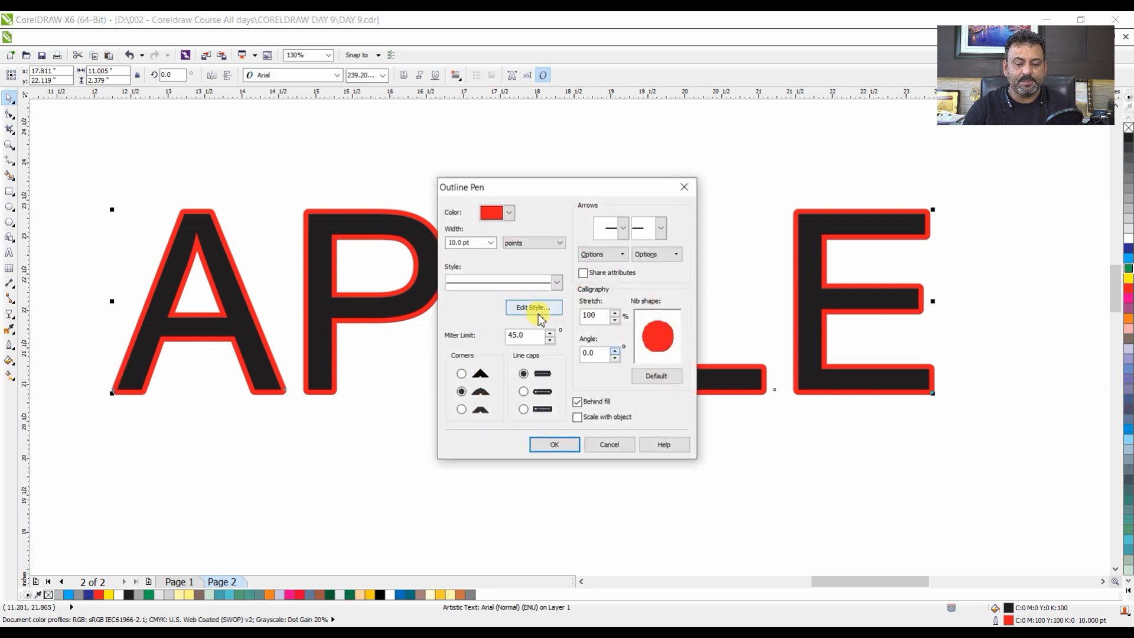
click(490, 242)
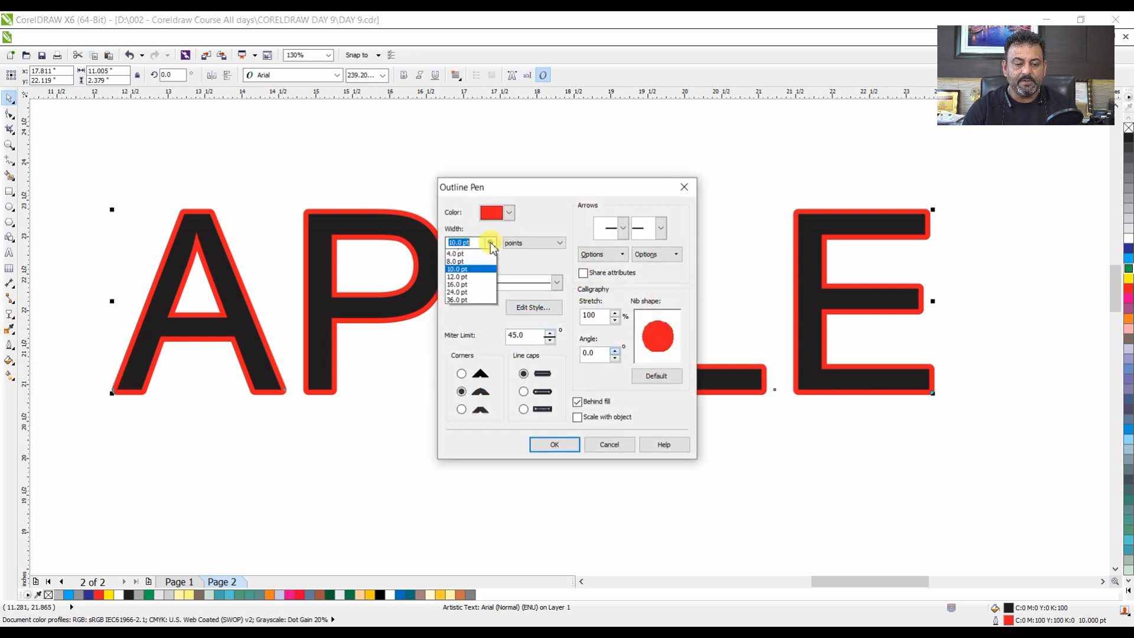
click(476, 332)
click(550, 443)
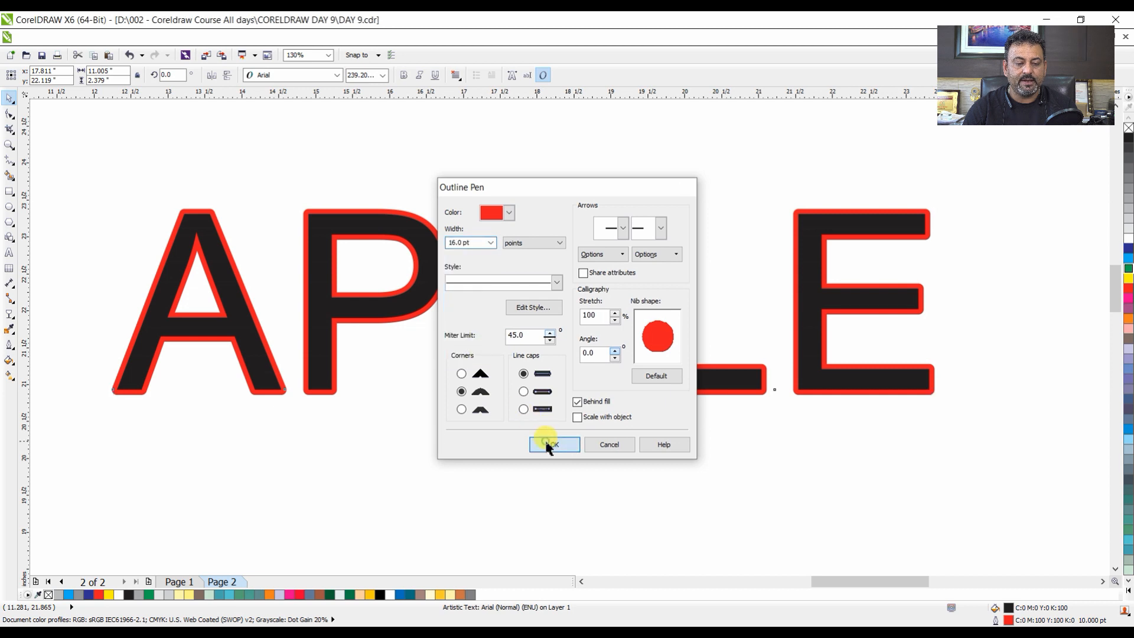
click(851, 200)
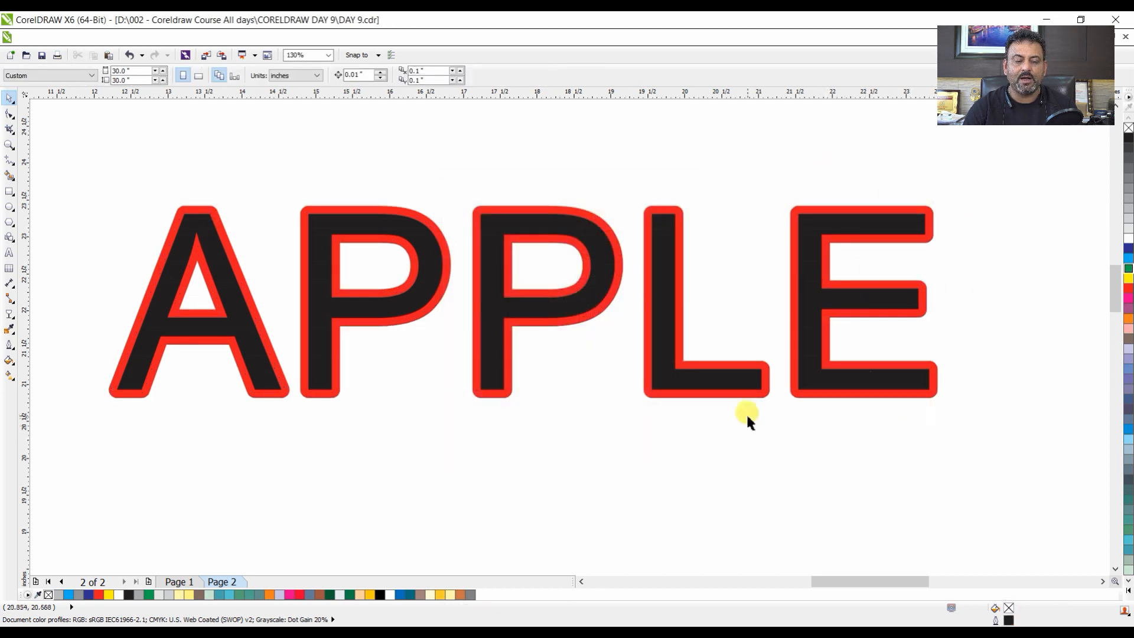
Check the APPLE text's Outline Pen settings without changing them, and delete the text.
scroll(474, 345, down, 3)
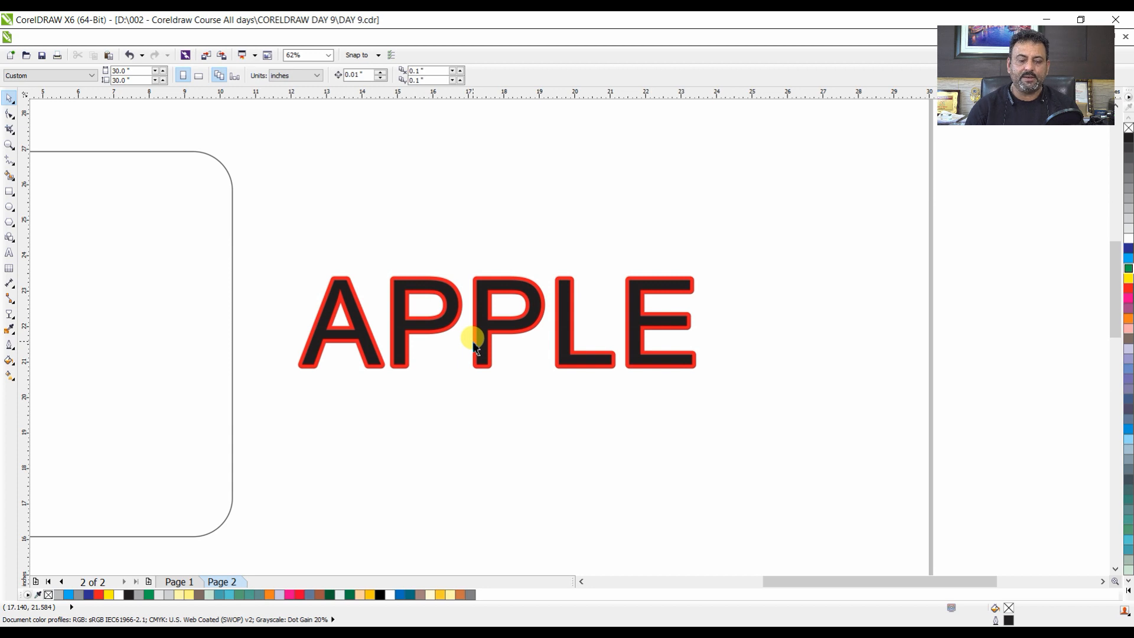
click(475, 346)
click(9, 345)
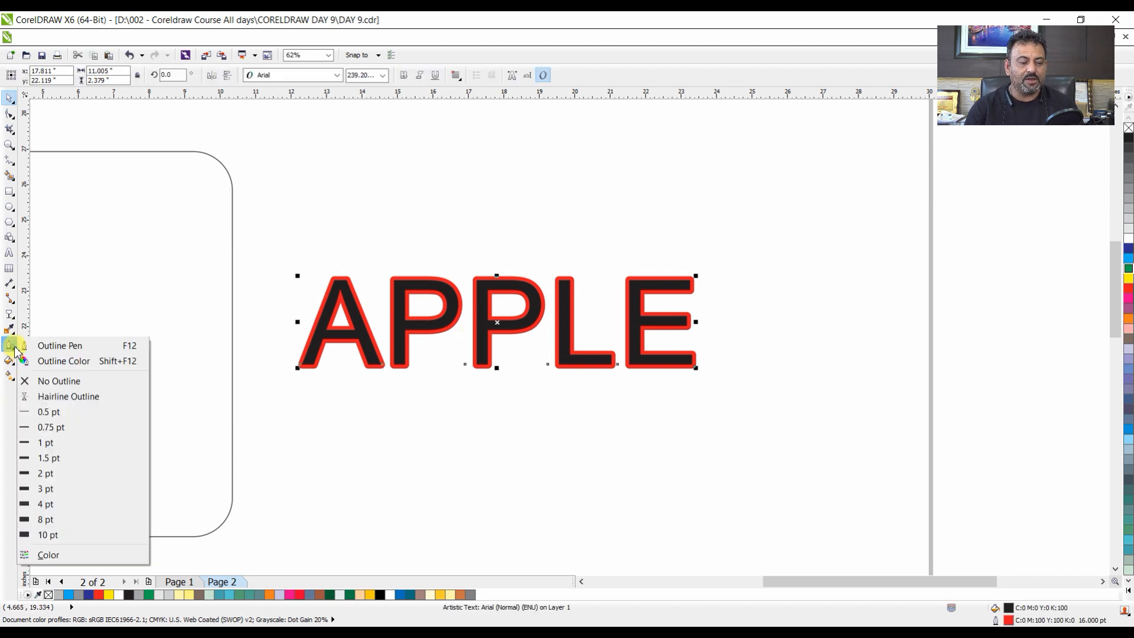
click(49, 349)
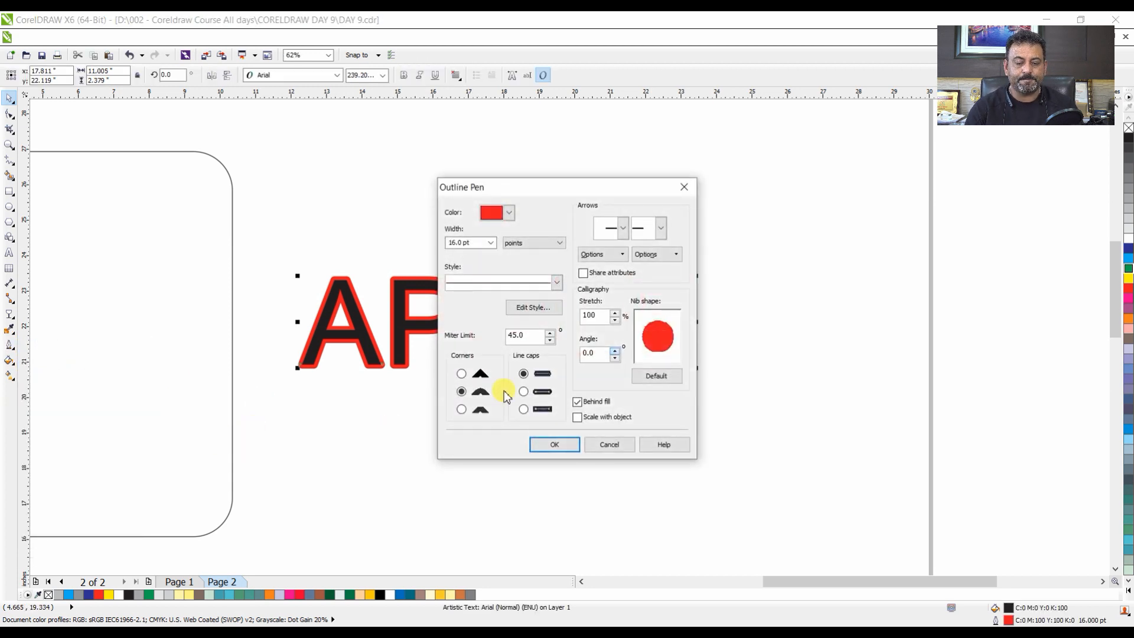
click(615, 443)
click(335, 268)
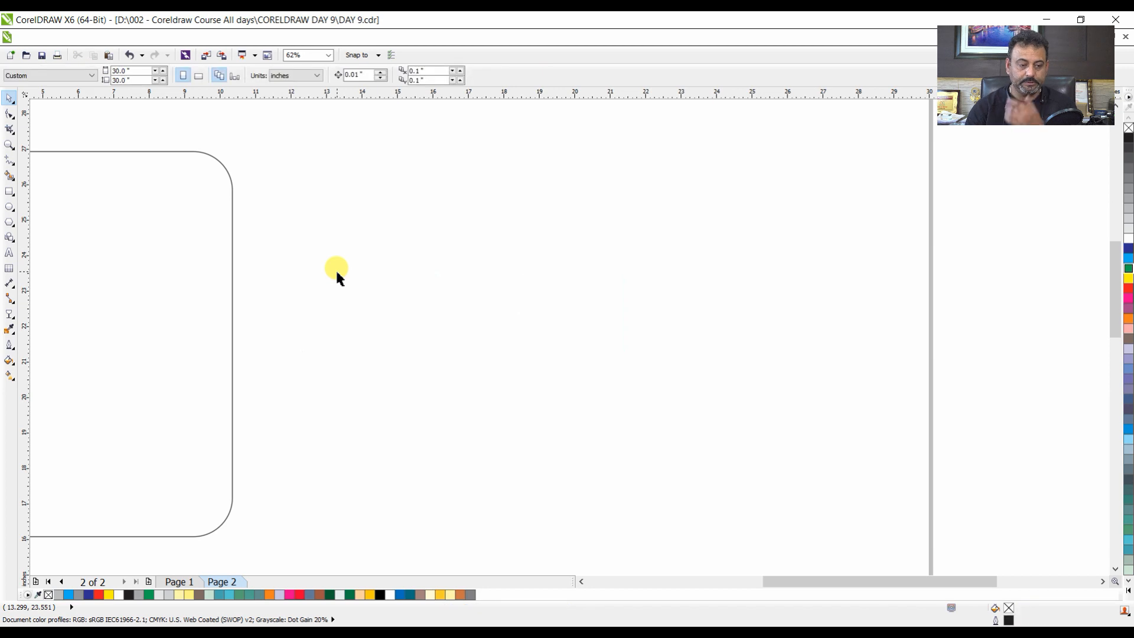
Draw a straight horizontal line about 7.8 inches long beside the rounded rectangle and give it a 2 pt outline.
click(10, 160)
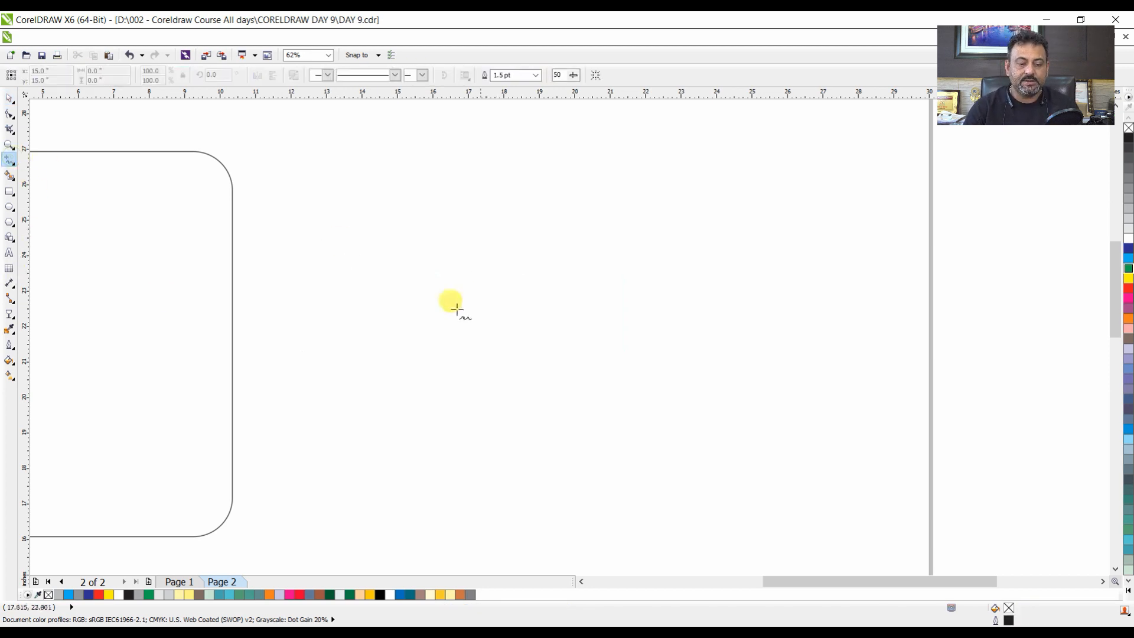
click(392, 307)
click(678, 307)
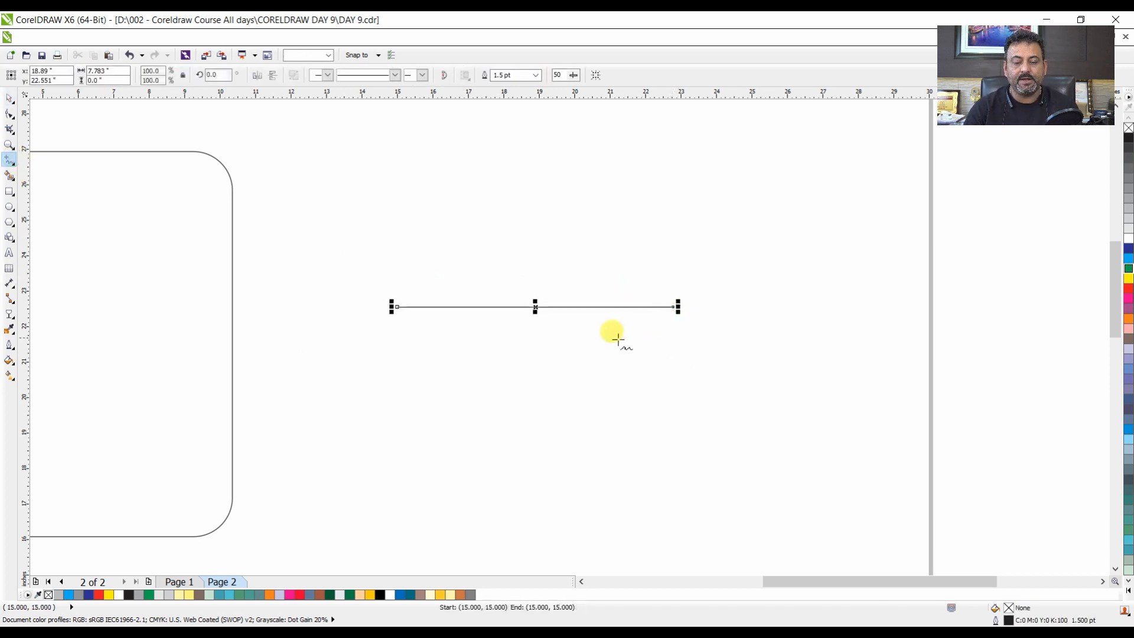
click(9, 345)
click(103, 475)
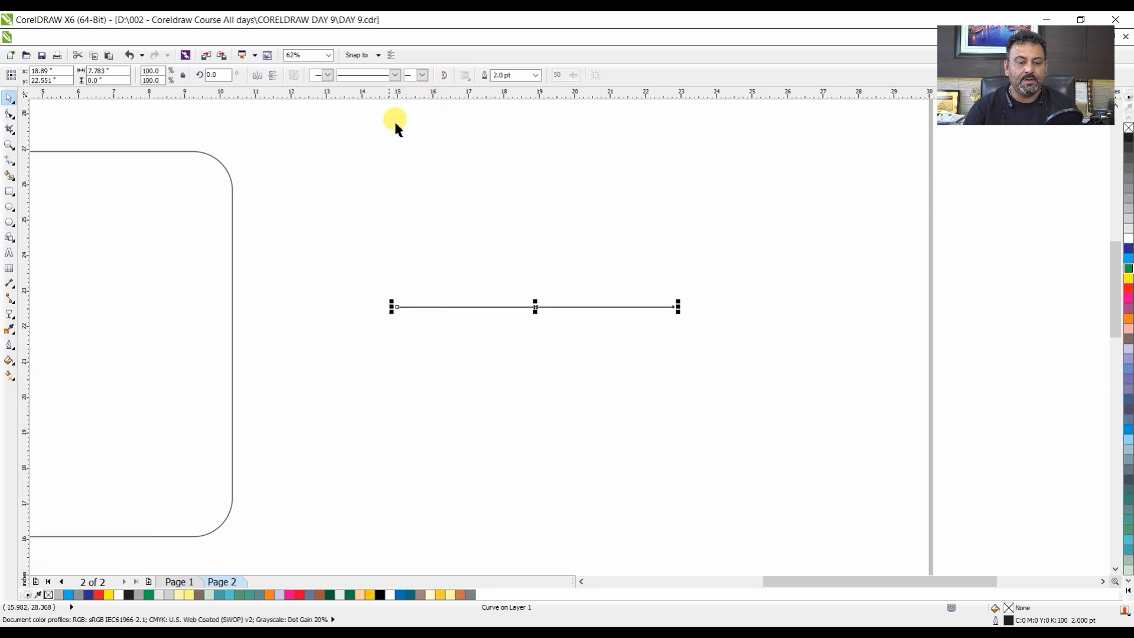
Set the horizontal line's length to 5 inches.
click(53, 71)
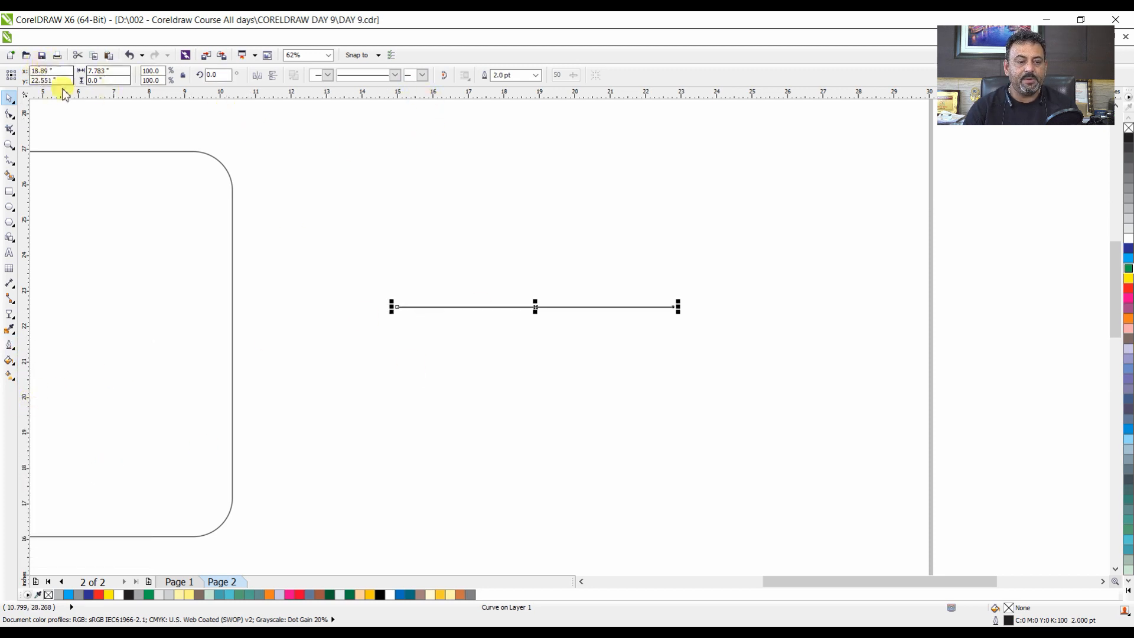
click(121, 72)
double_click(121, 71)
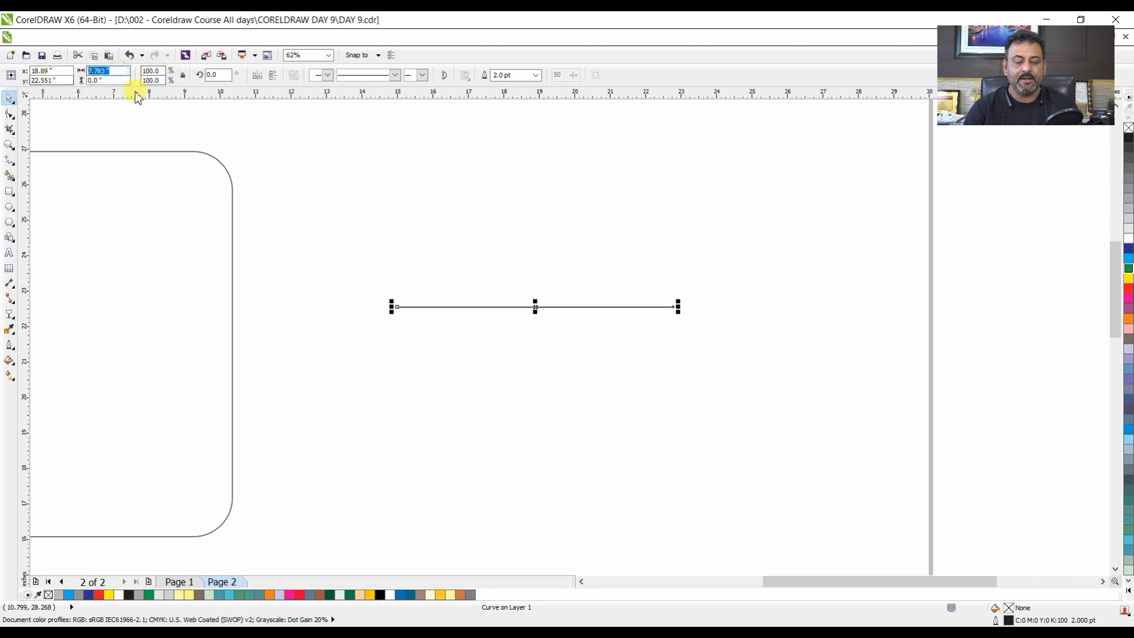
text(5)
key(Return)
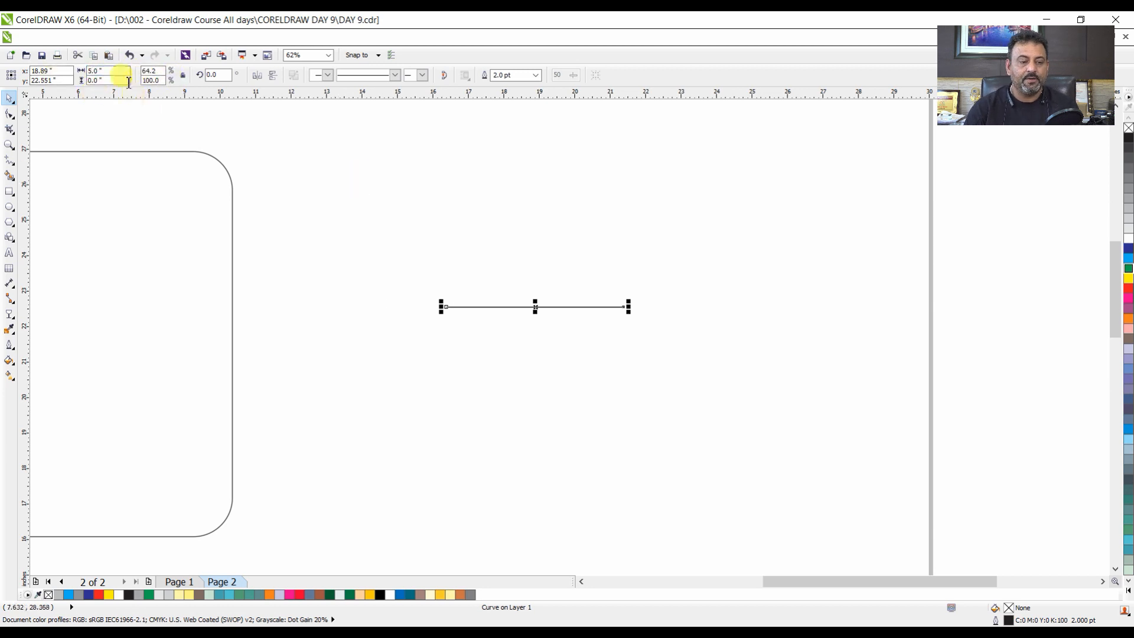
Browse the line styles without changing them, and add a solid arrowhead to the start of the line.
click(375, 80)
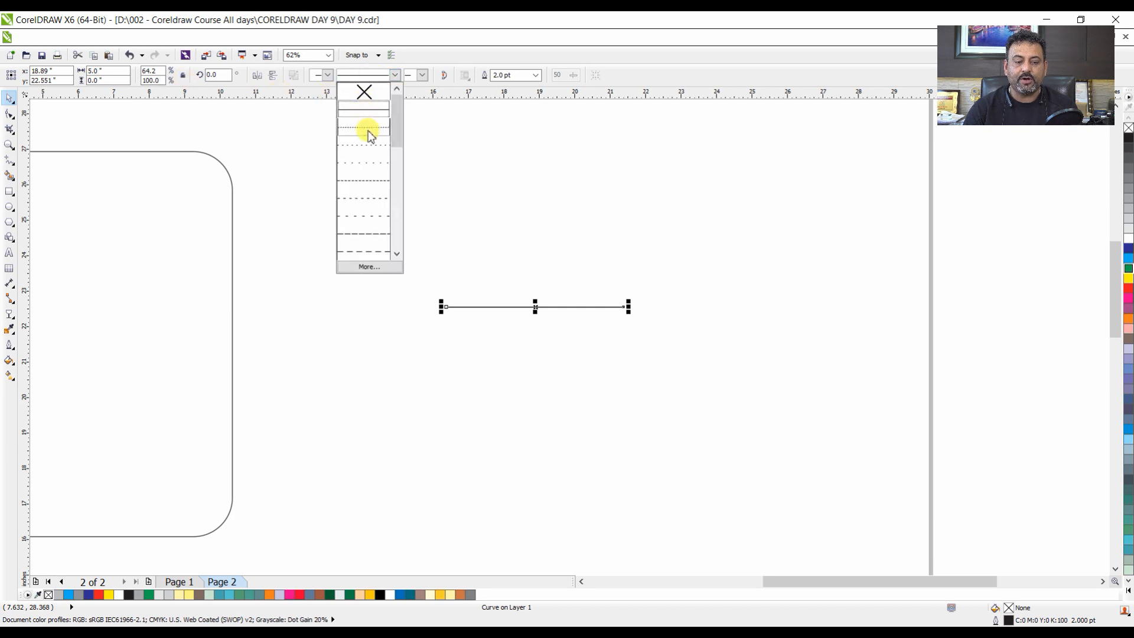
mouse_move(396, 133)
mouse_down()
mouse_move(395, 239)
mouse_move(394, 118)
mouse_up()
click(297, 130)
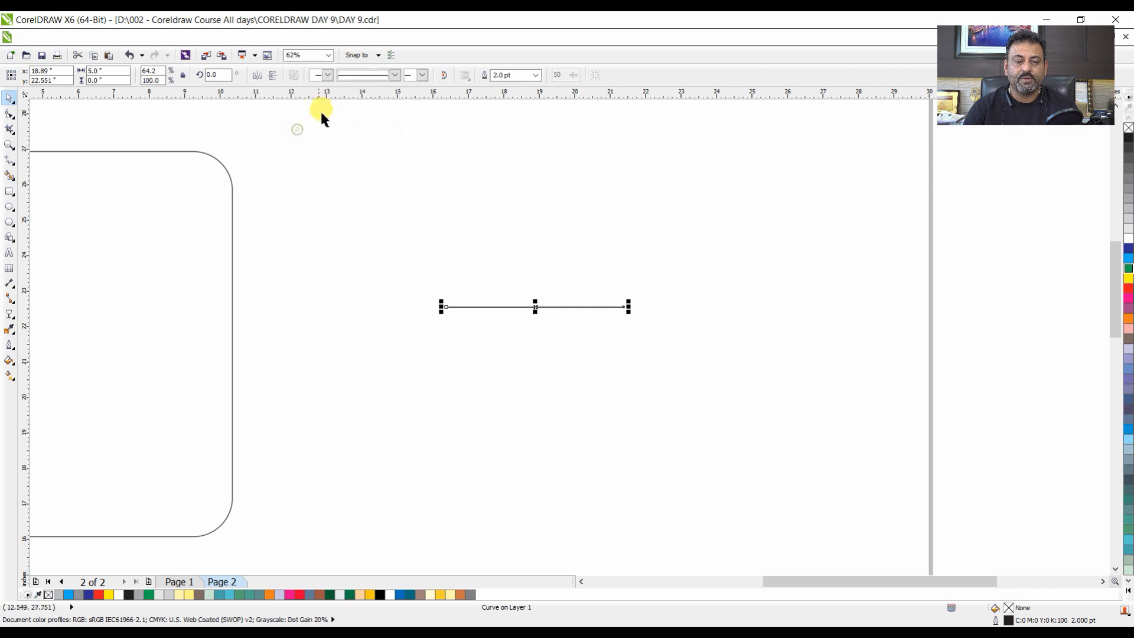
click(327, 74)
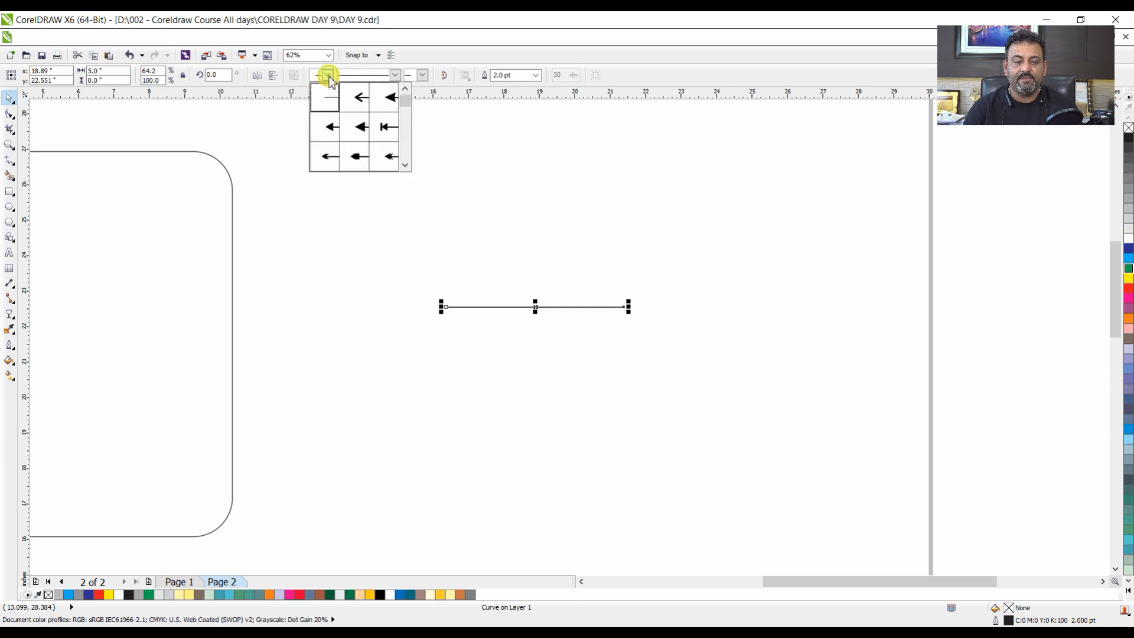
click(392, 101)
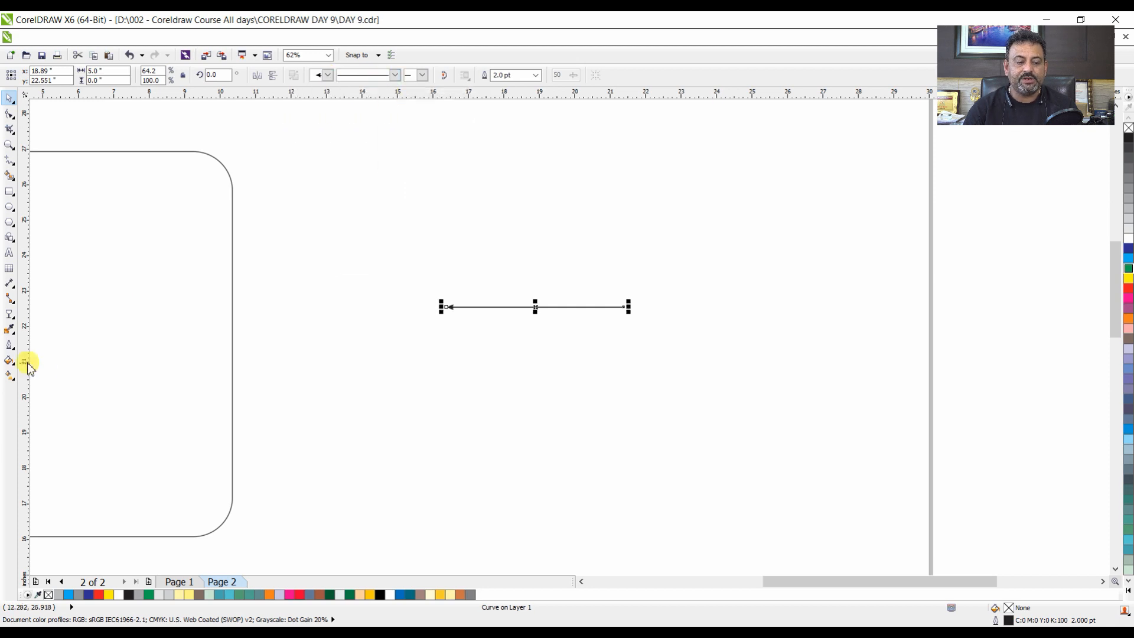
Set the arrow line's outline width to 10 pt with the Outline Pen.
click(9, 345)
click(46, 343)
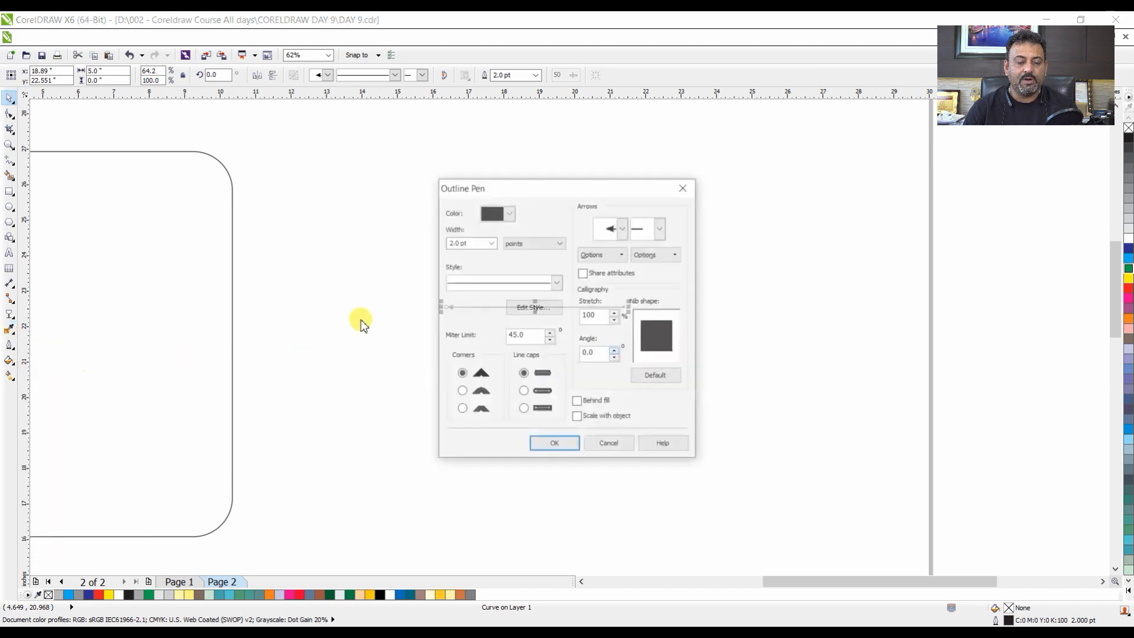
click(491, 243)
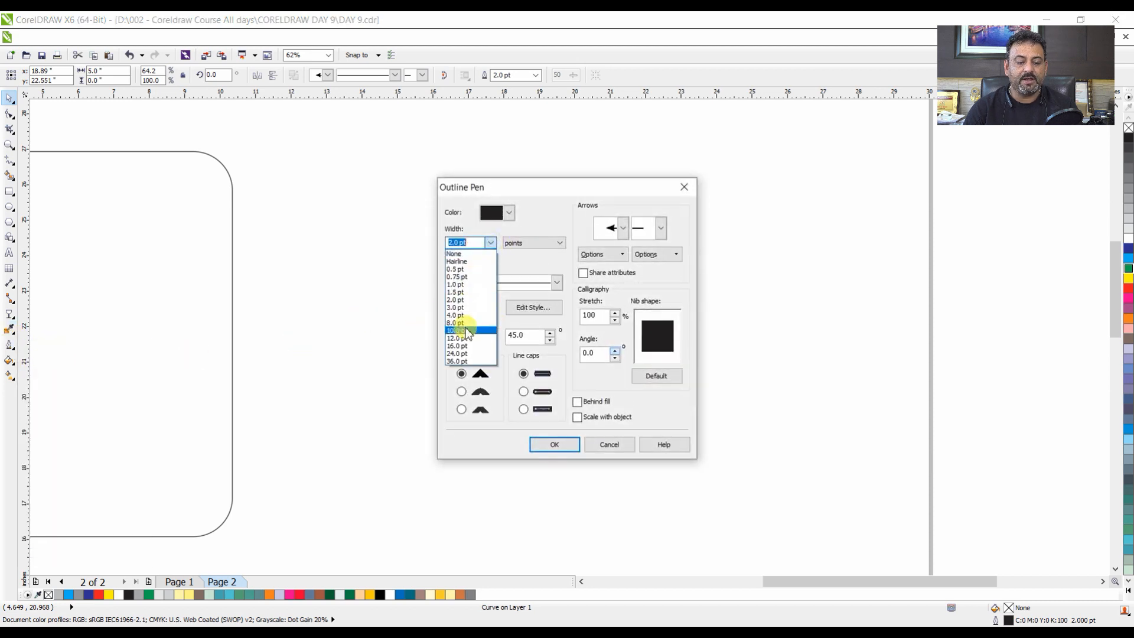
click(467, 331)
click(555, 445)
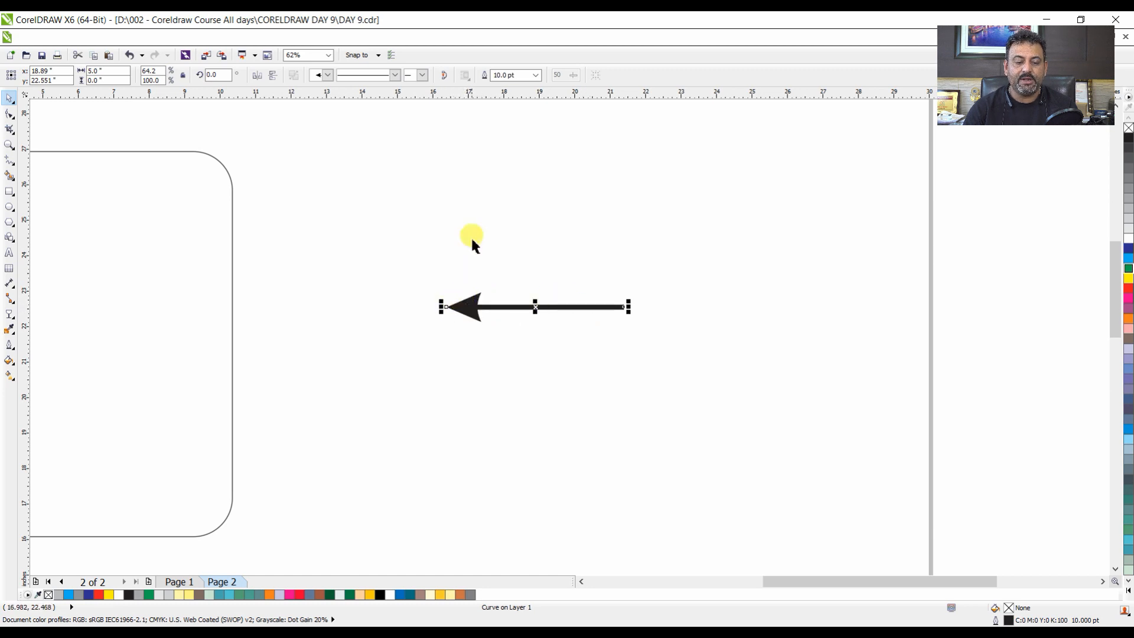
Move the arrow line up slightly and add a feathered tail arrowhead to its end.
drag(480, 307, 446, 244)
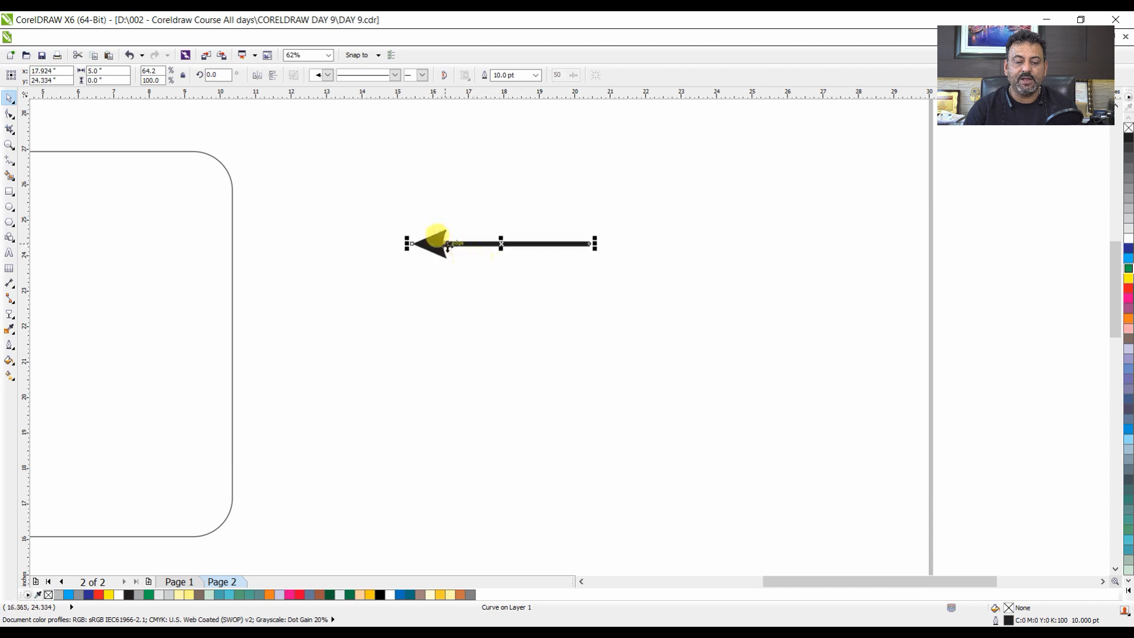
click(423, 75)
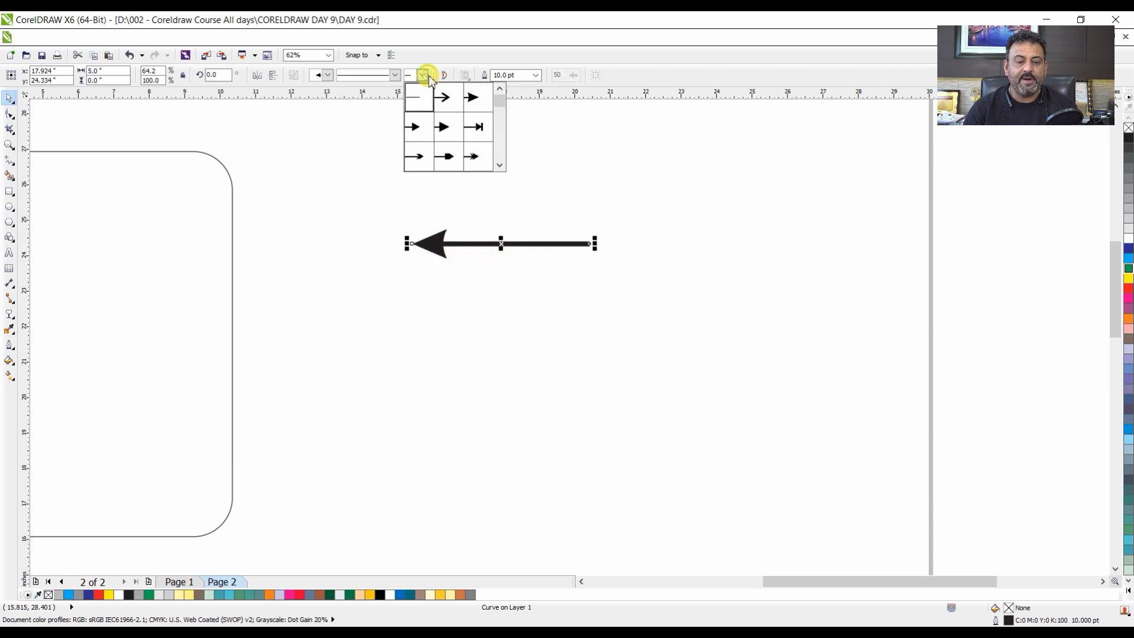
click(500, 166)
click(499, 165)
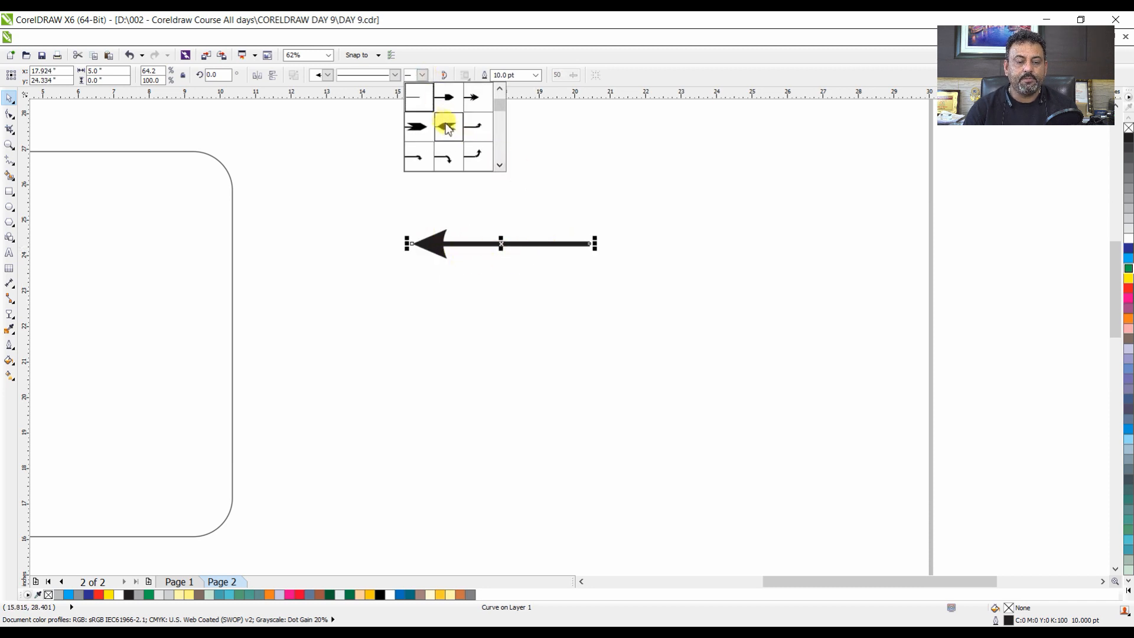
click(446, 125)
click(624, 277)
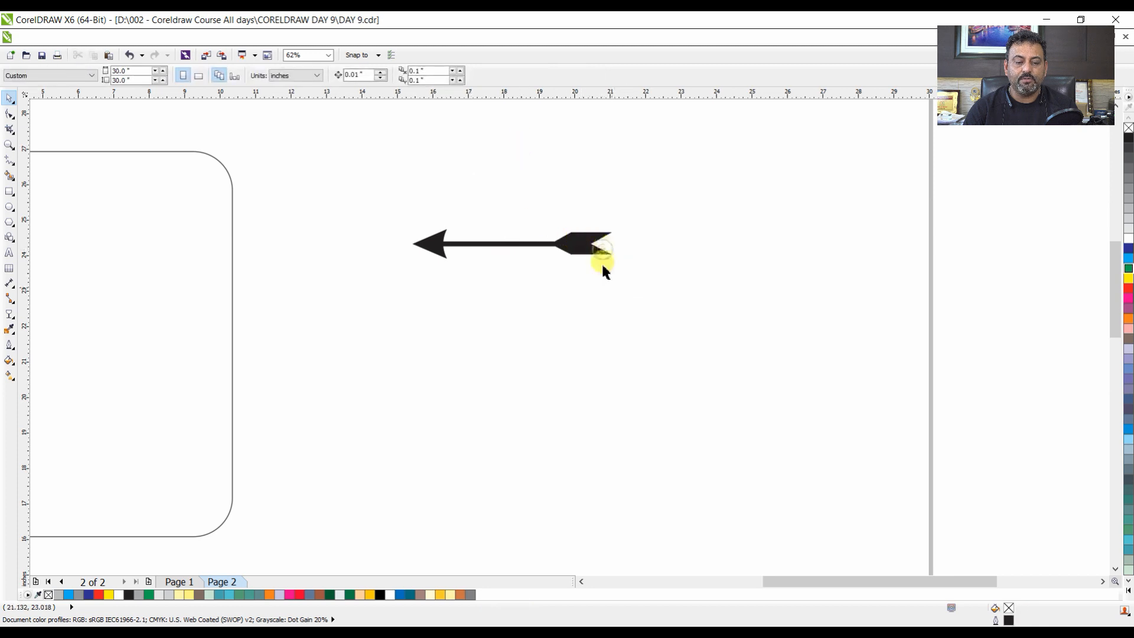
click(582, 242)
click(152, 274)
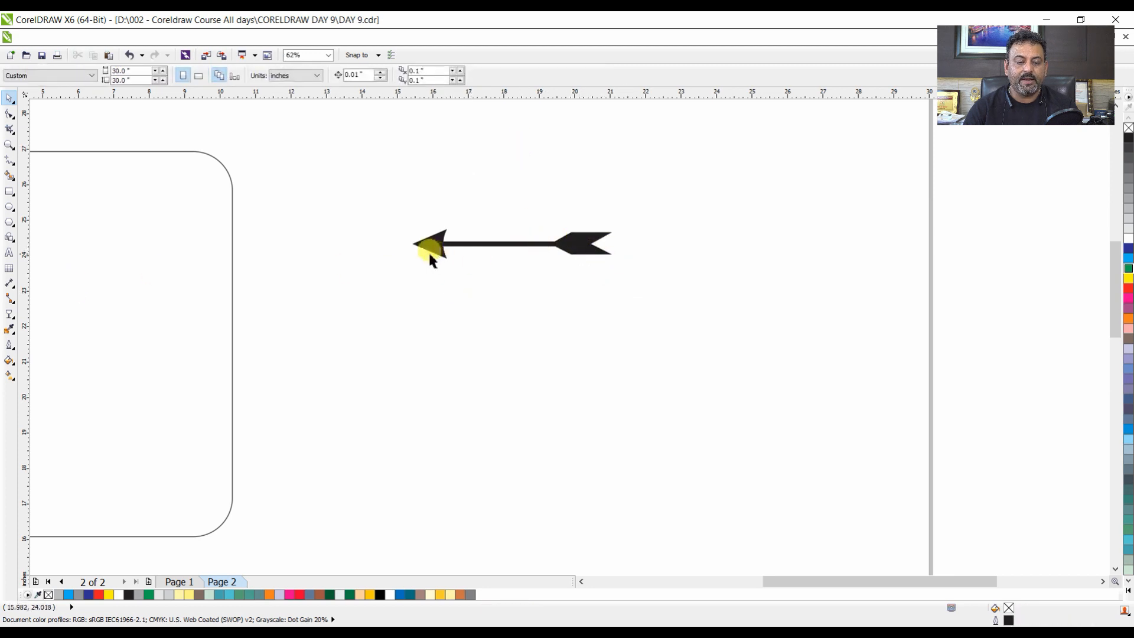
Rotate the arrow line 180 degrees so that its head points right.
click(462, 247)
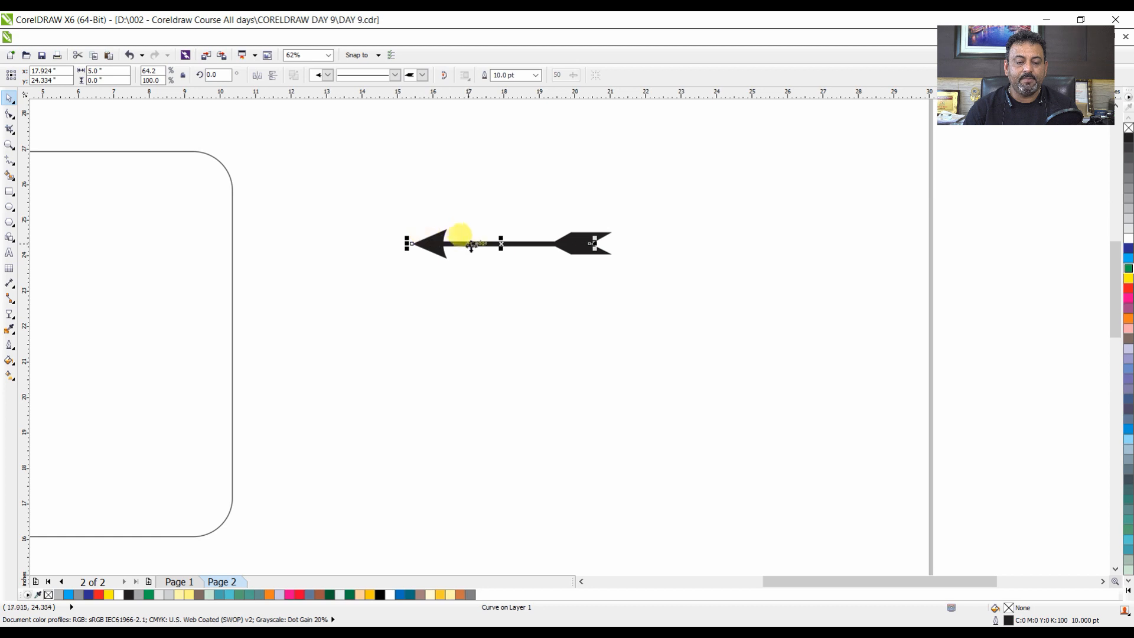
drag(432, 219, 587, 243)
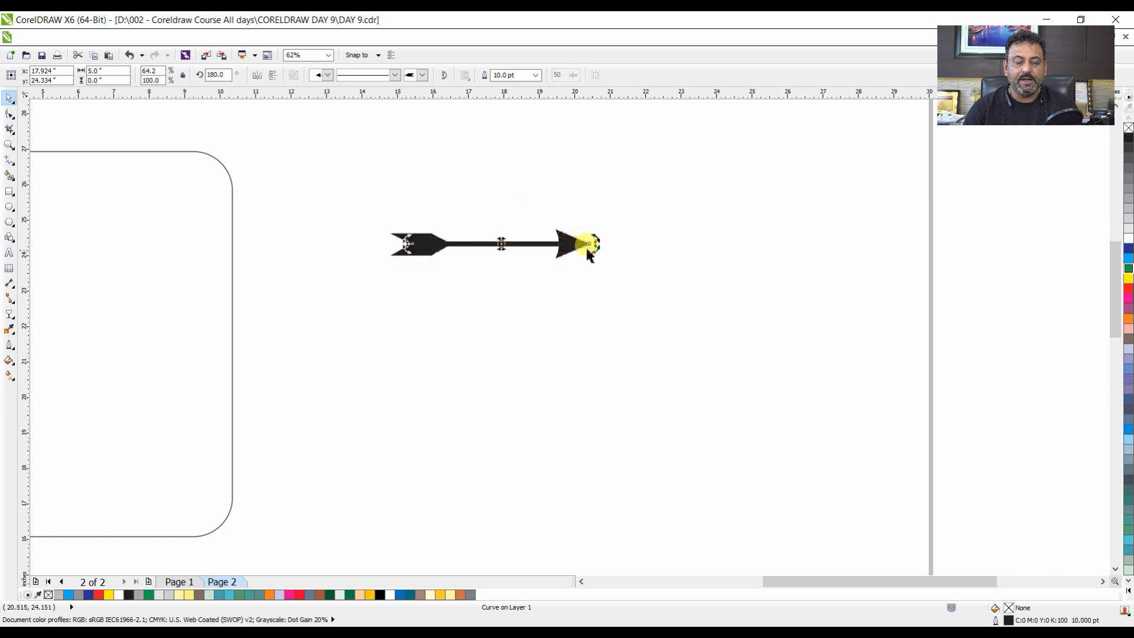
click(443, 158)
click(472, 242)
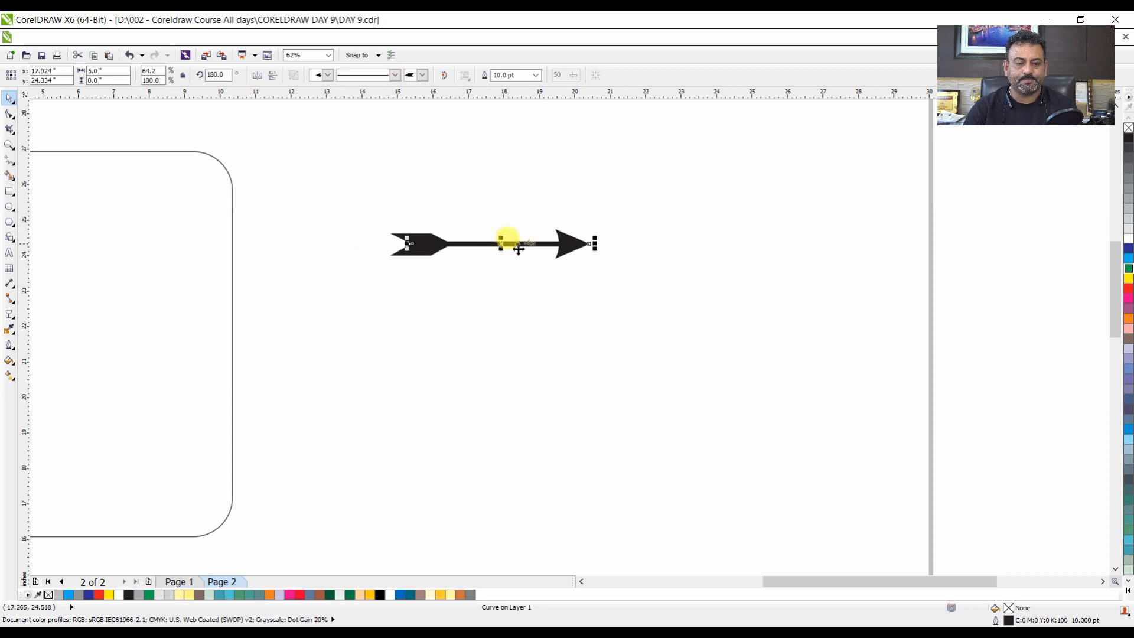
click(494, 204)
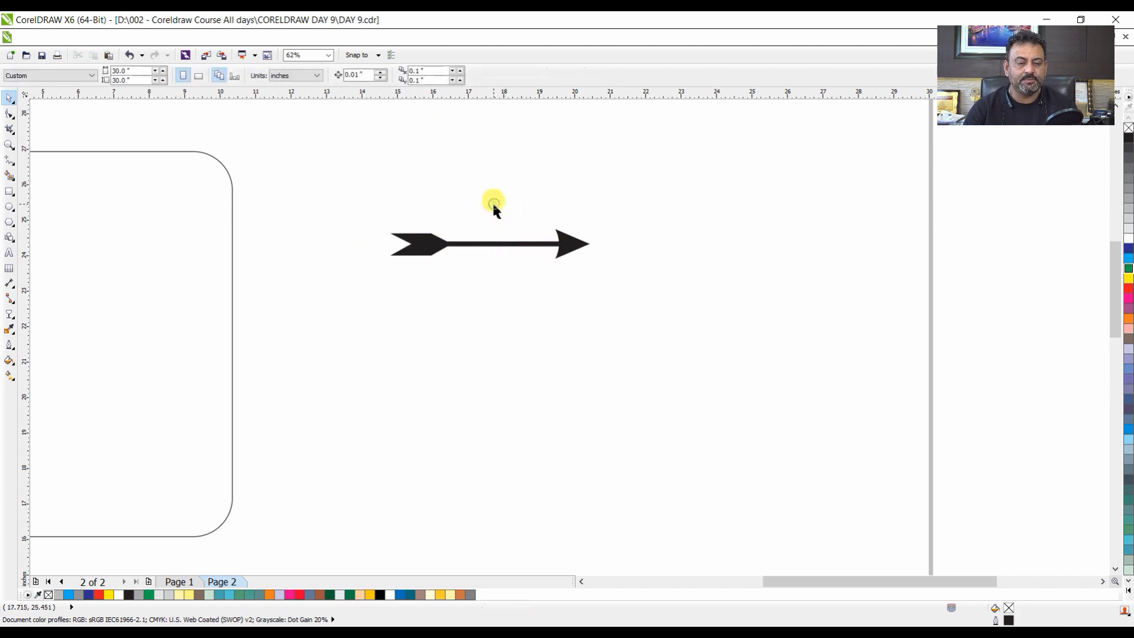
Add the artistic text ARROW below the arrow line and set its font to HelvLight.
click(8, 252)
click(397, 381)
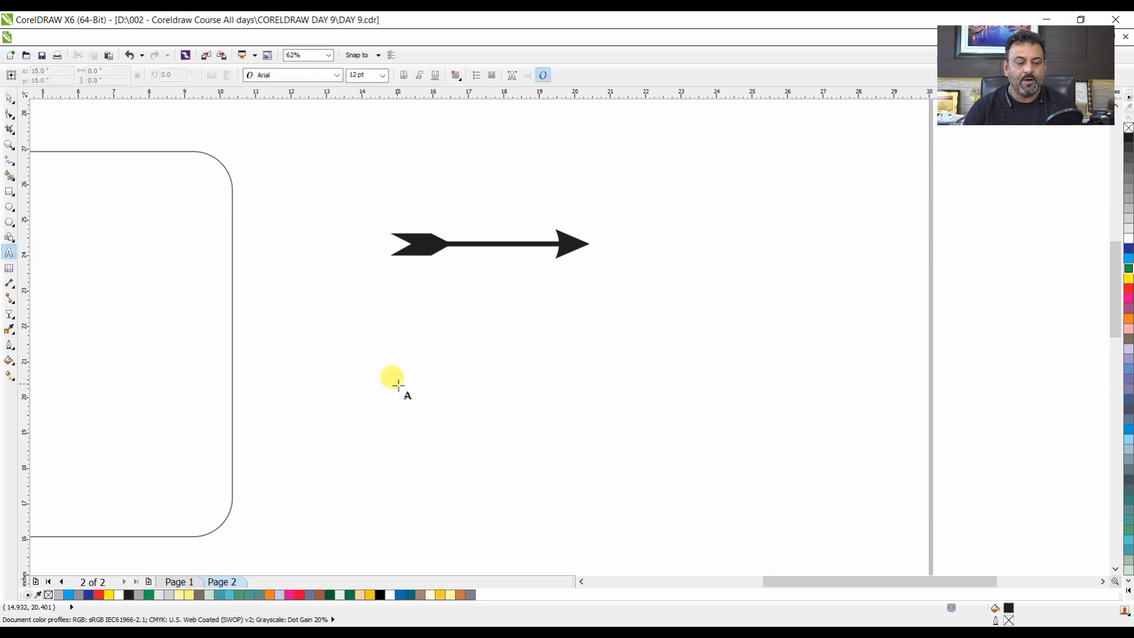
text(a)
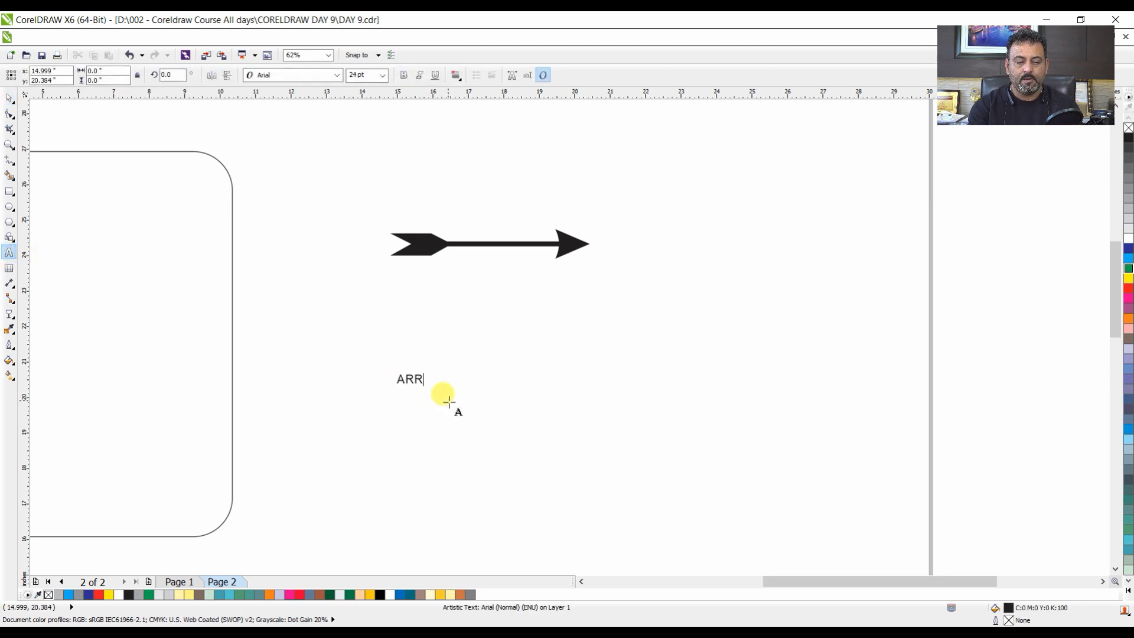
click(7, 99)
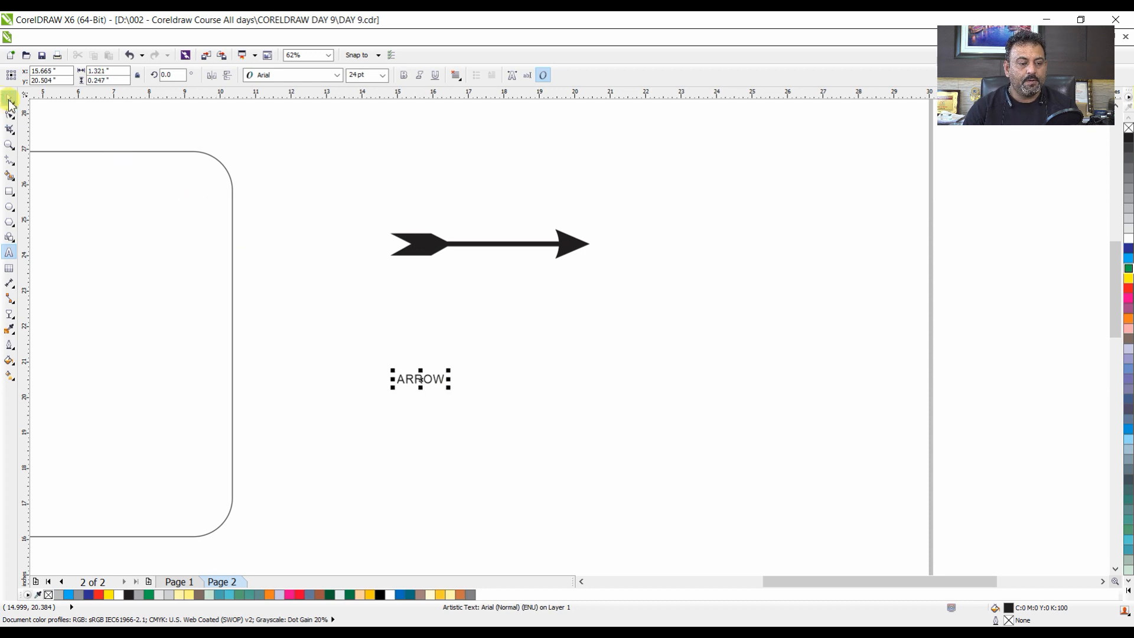
click(337, 75)
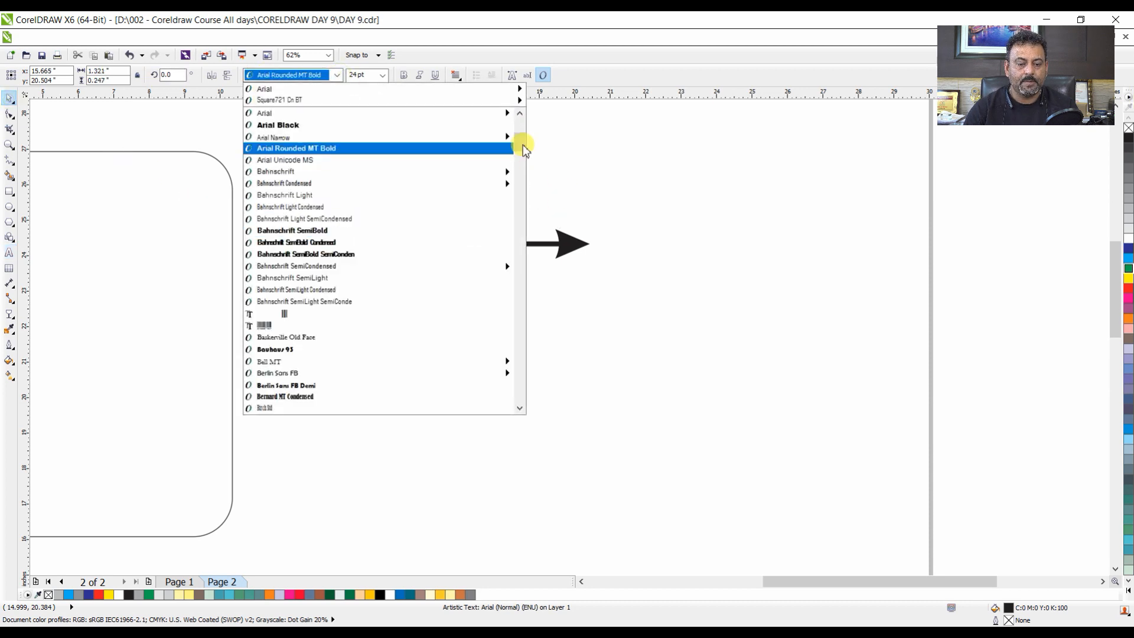
drag(525, 150, 494, 238)
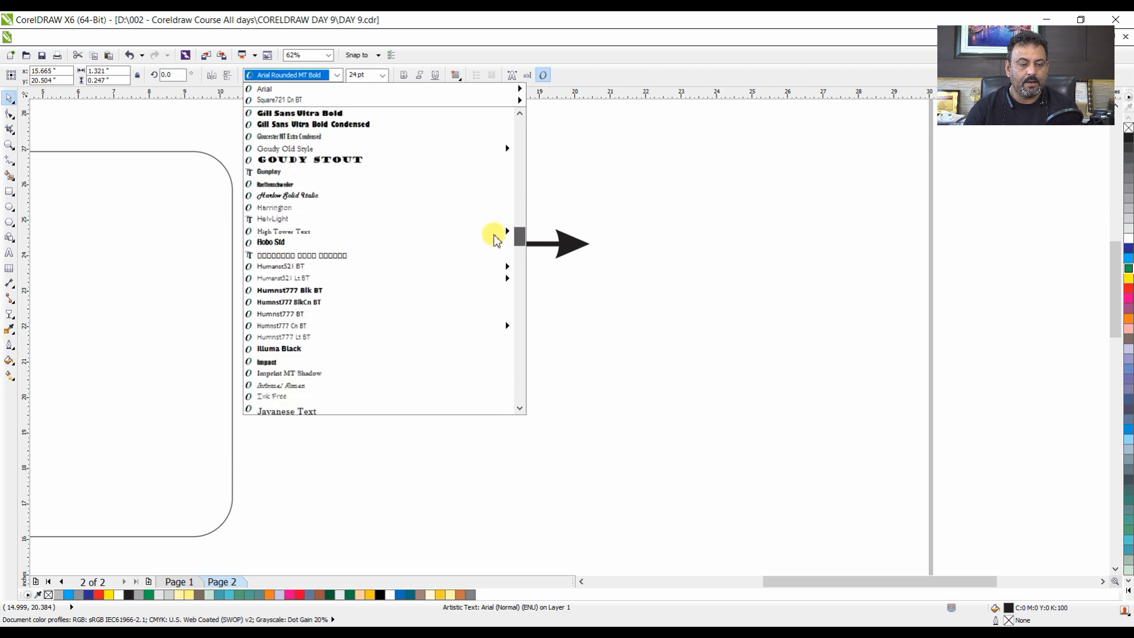
click(371, 220)
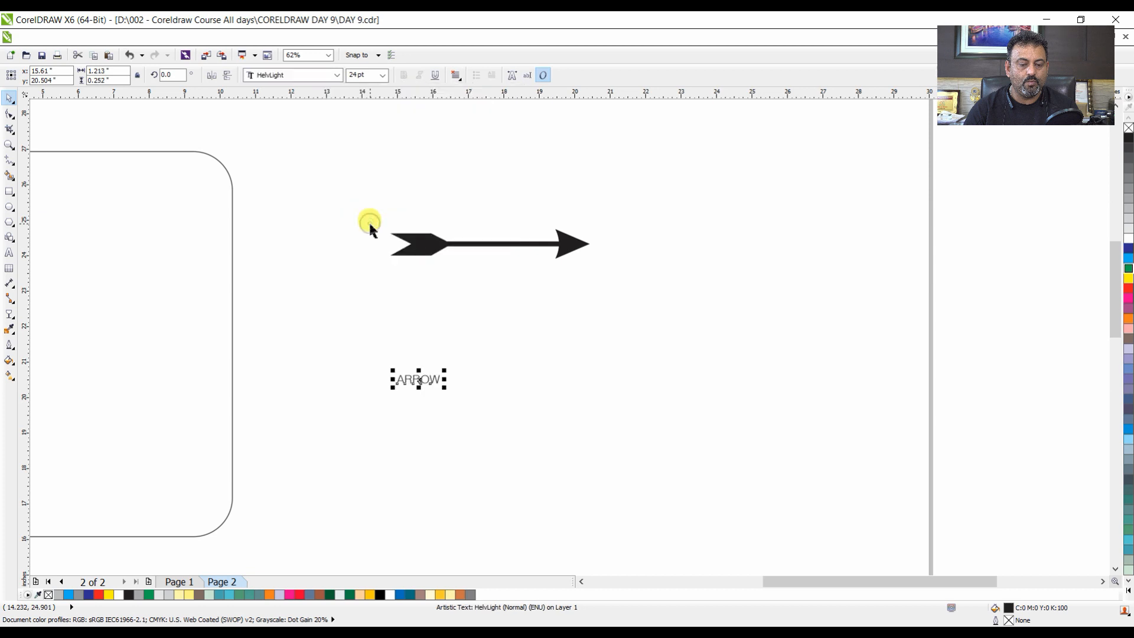
Enlarge the ARROW text to about 5.3 inches wide and place it over the arrow line.
click(443, 374)
click(443, 376)
drag(443, 376, 573, 243)
drag(486, 367, 488, 247)
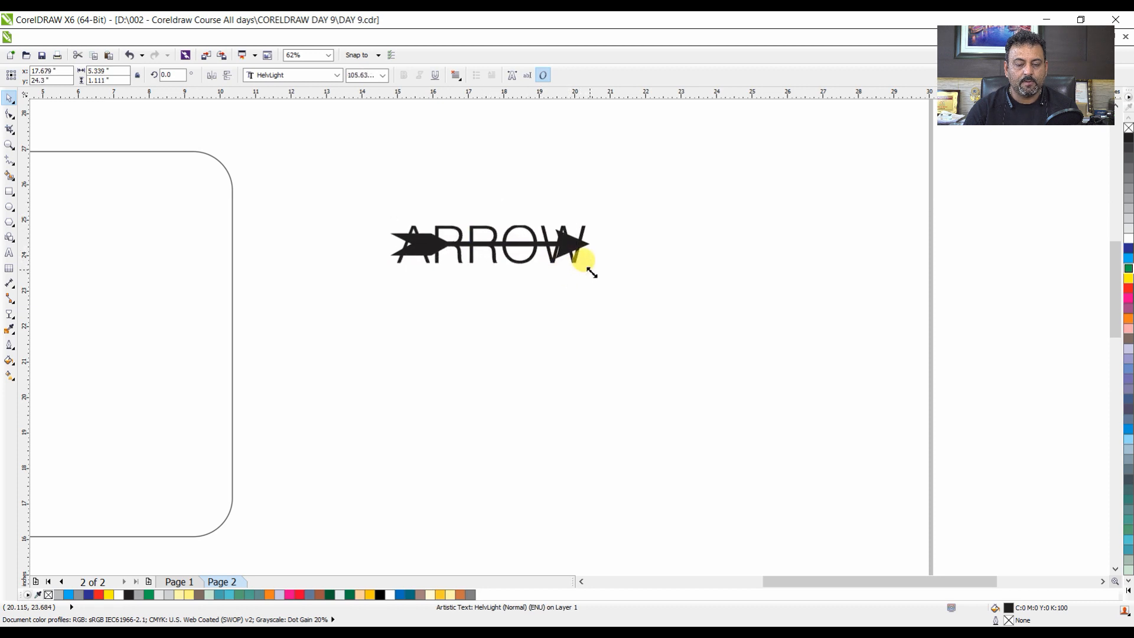
Change the arrow line's outline color to 20% black and zoom in on the ARROW artwork.
click(401, 241)
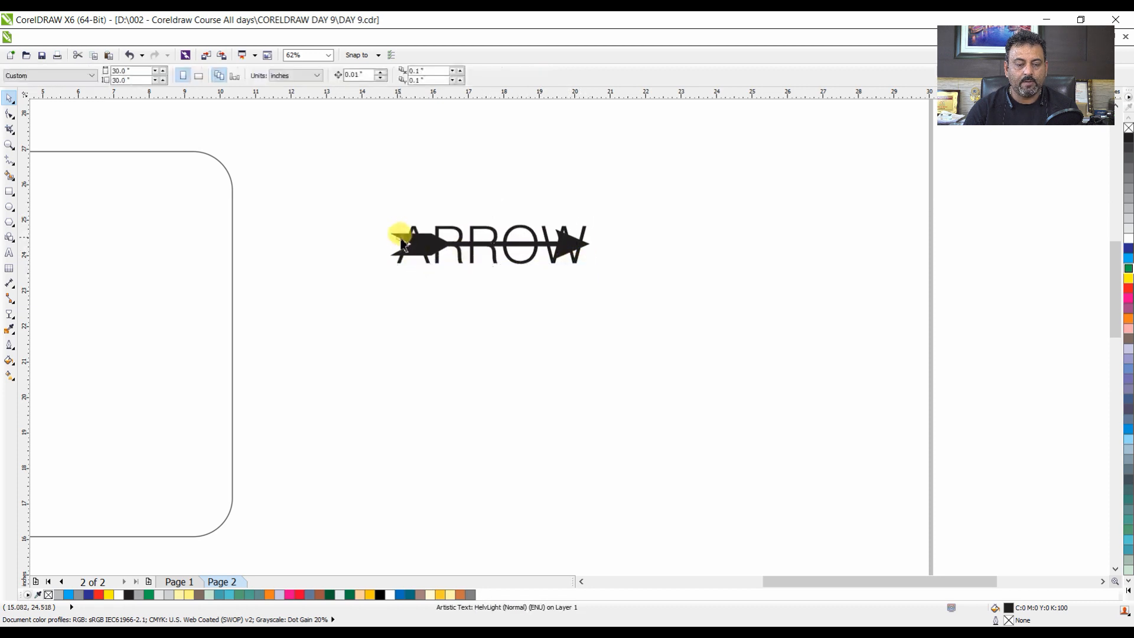
click(581, 243)
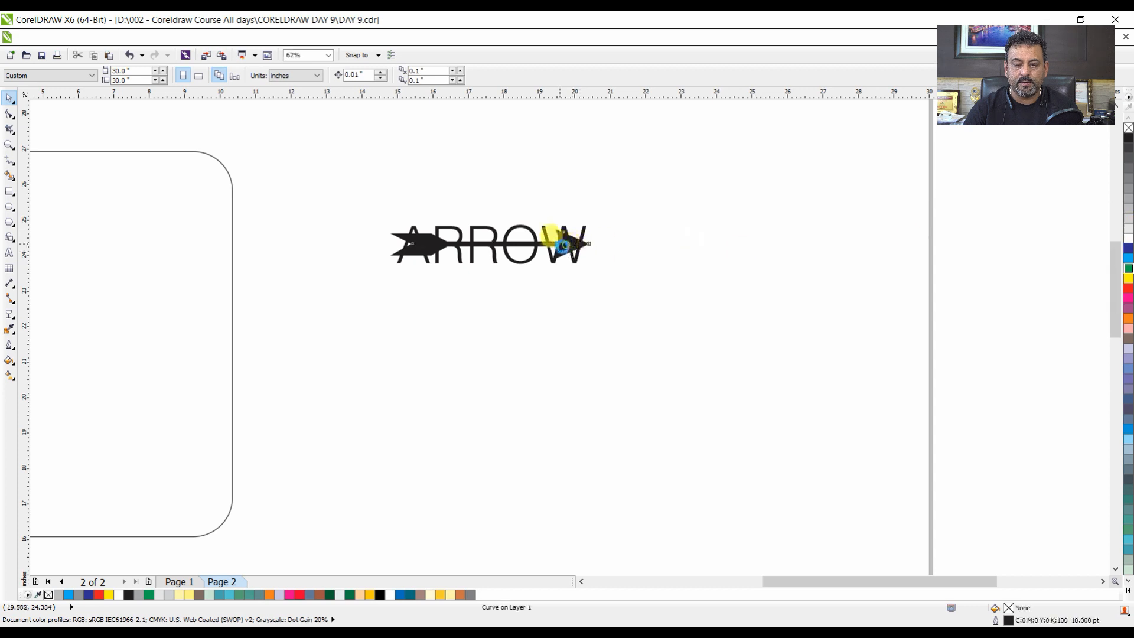
click(1128, 222)
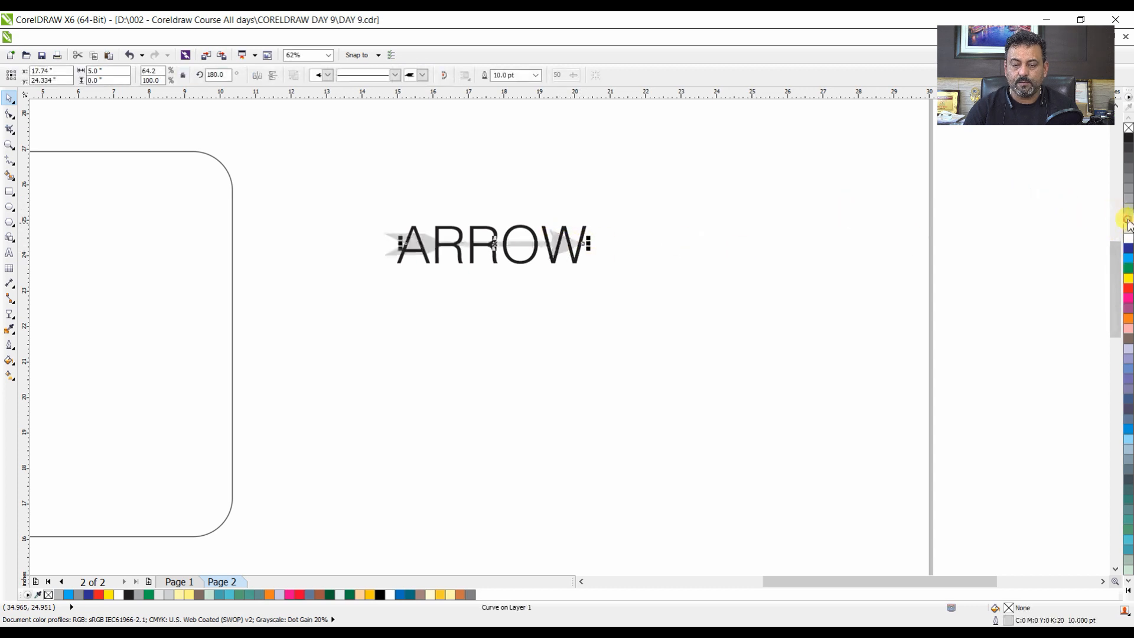
click(571, 417)
key(F2)
drag(352, 194, 675, 326)
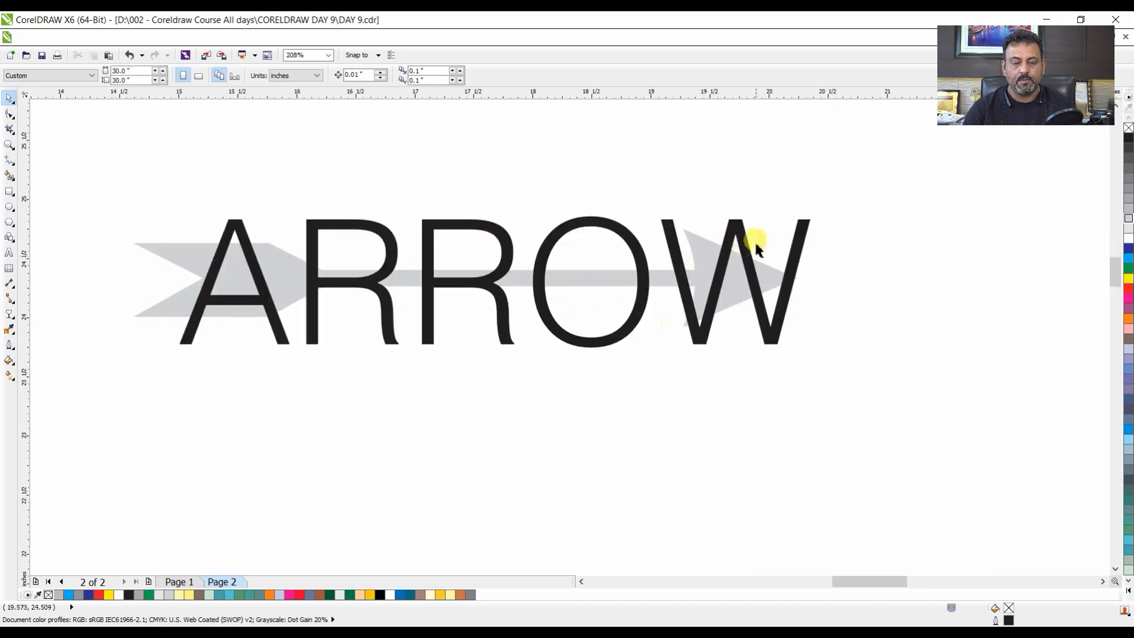
Move the grey arrow just below the ARROW text and lengthen its shaft to the right, beyond the W.
click(615, 282)
drag(603, 283, 484, 387)
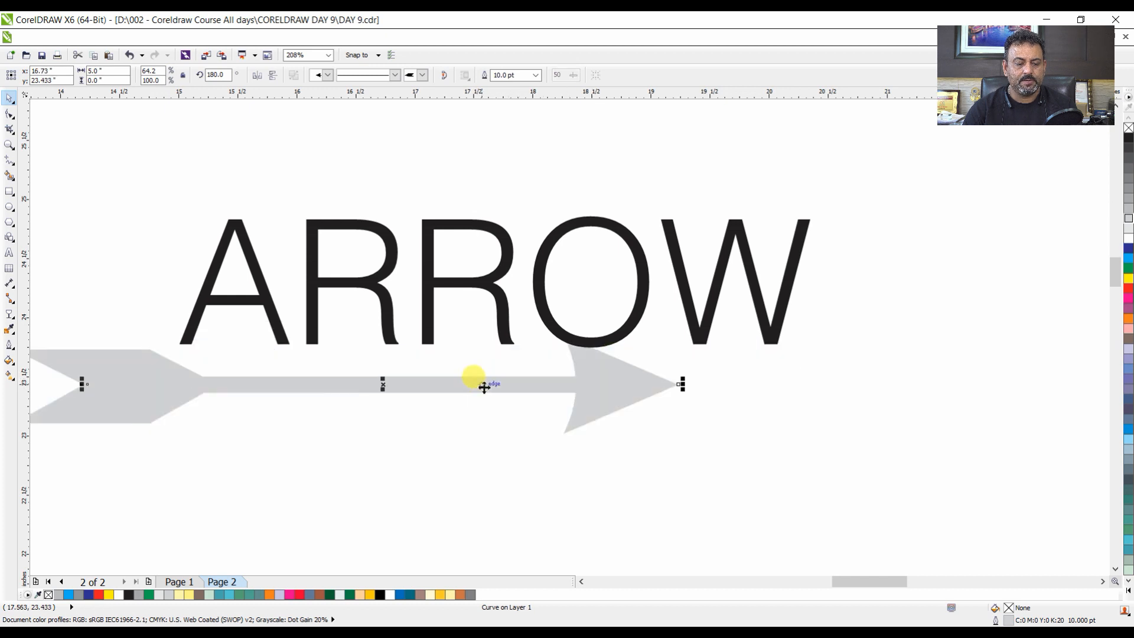
drag(683, 384, 908, 371)
Scale down the ARROW text so it sits just above the shaft, between the arrow's tail and head.
click(783, 318)
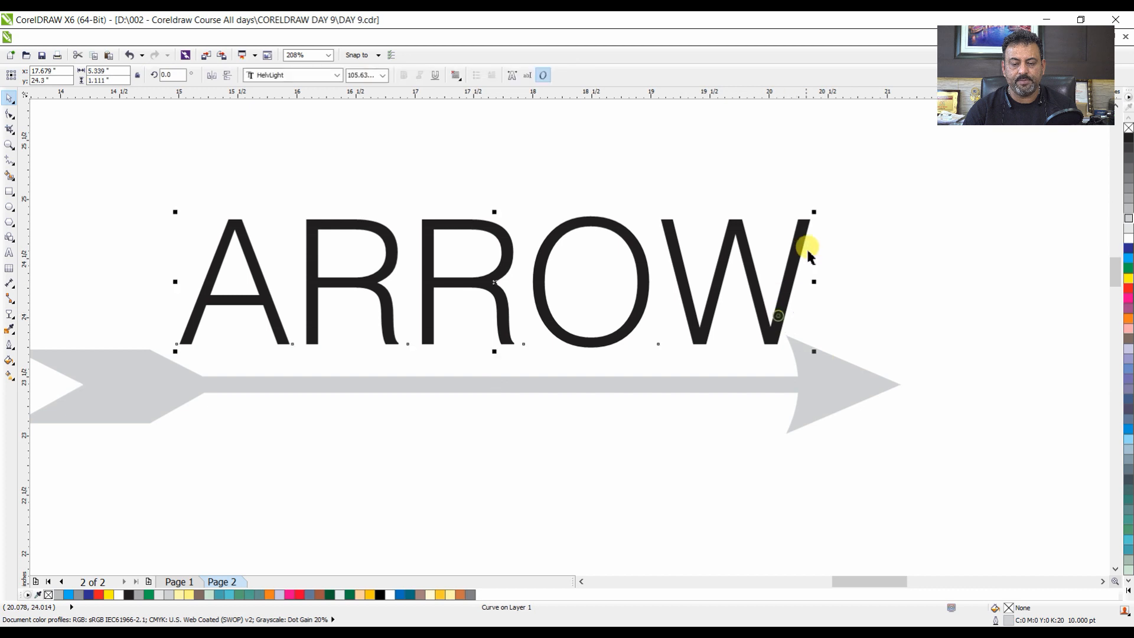
drag(810, 208, 612, 294)
click(580, 427)
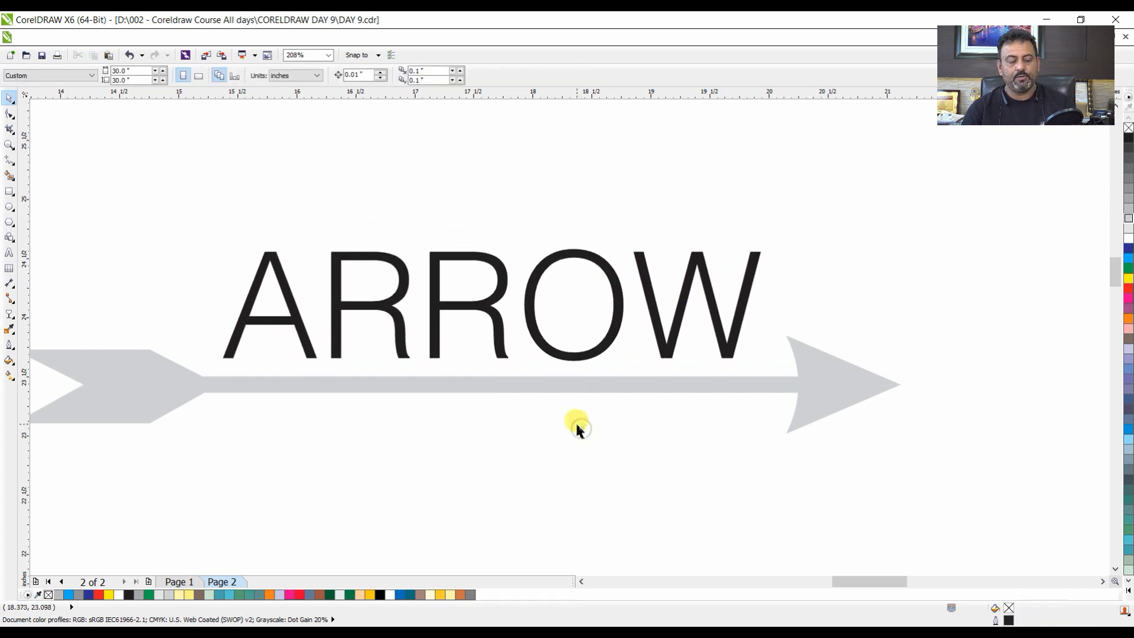
scroll(579, 428, down, 2)
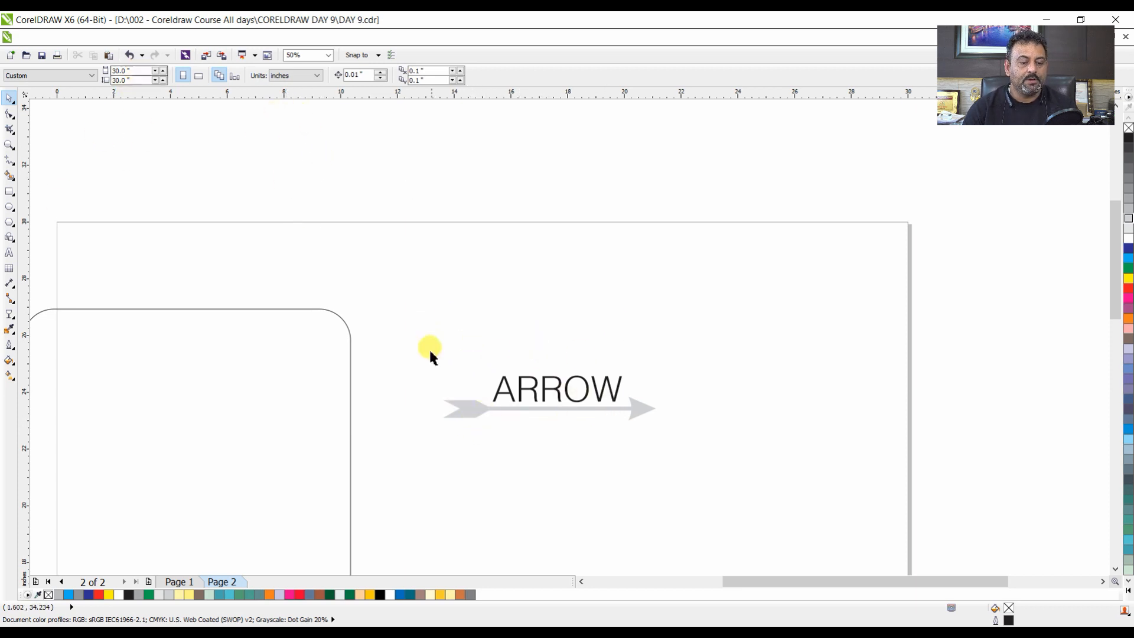
Shrink the rounded rectangle to about 6.7 by 6.3 inches and move it inside the page's upper-left area.
click(348, 336)
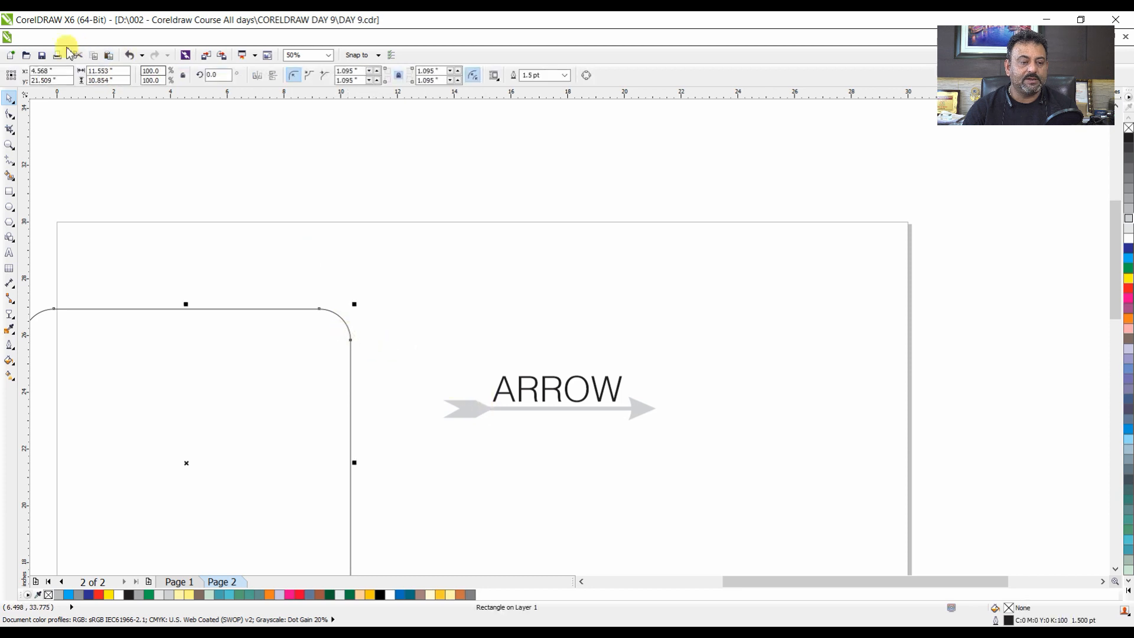
click(94, 38)
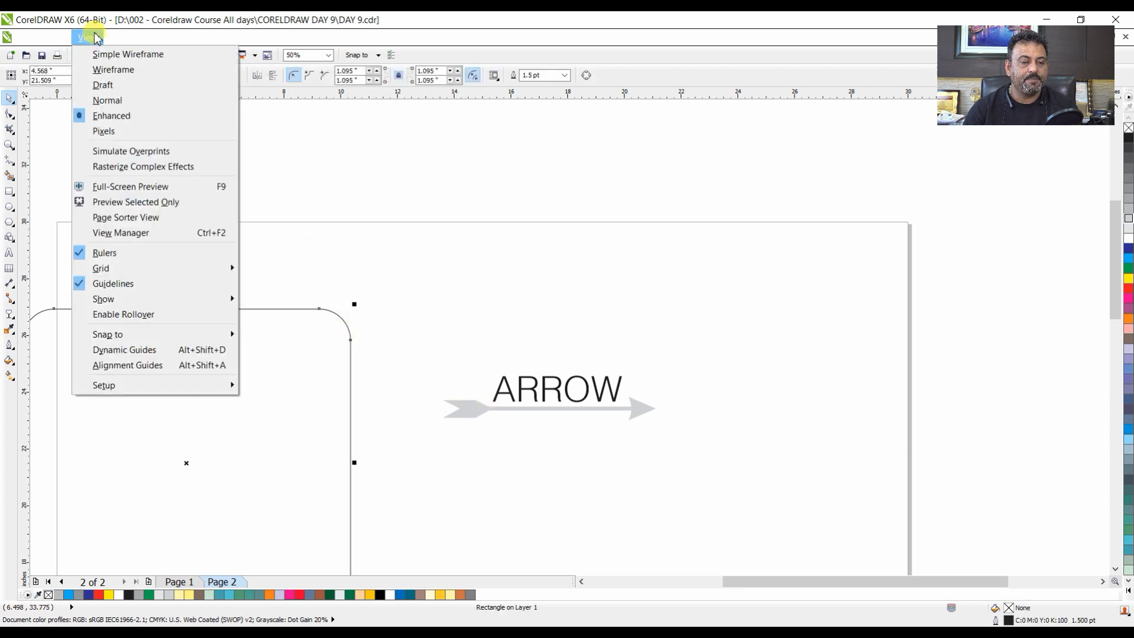
click(441, 329)
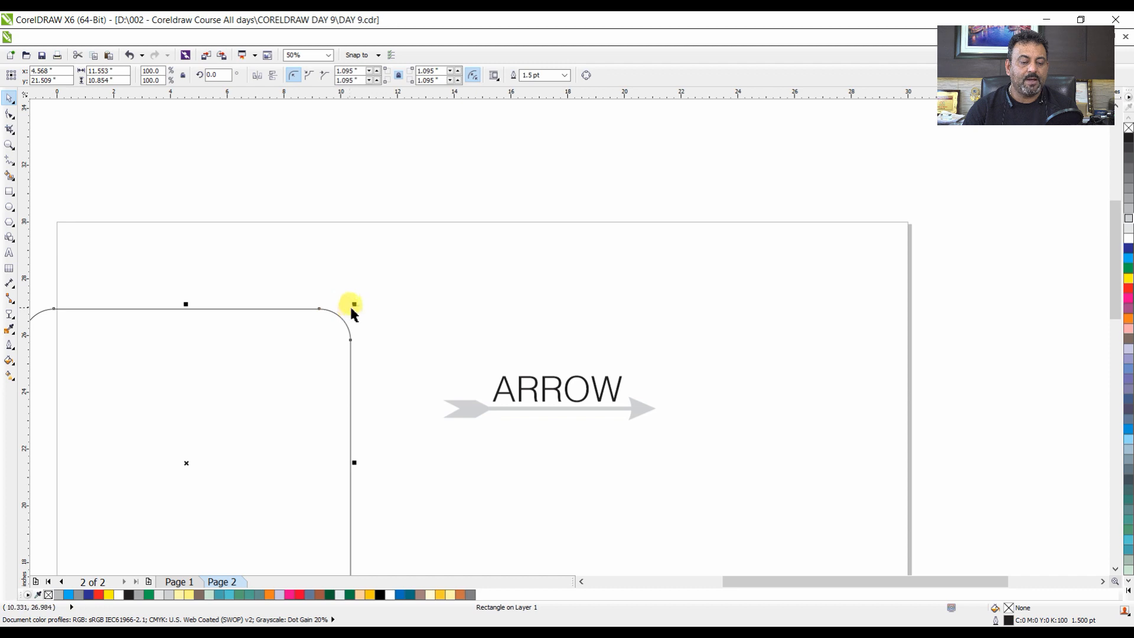
drag(353, 305, 291, 378)
drag(183, 461, 260, 354)
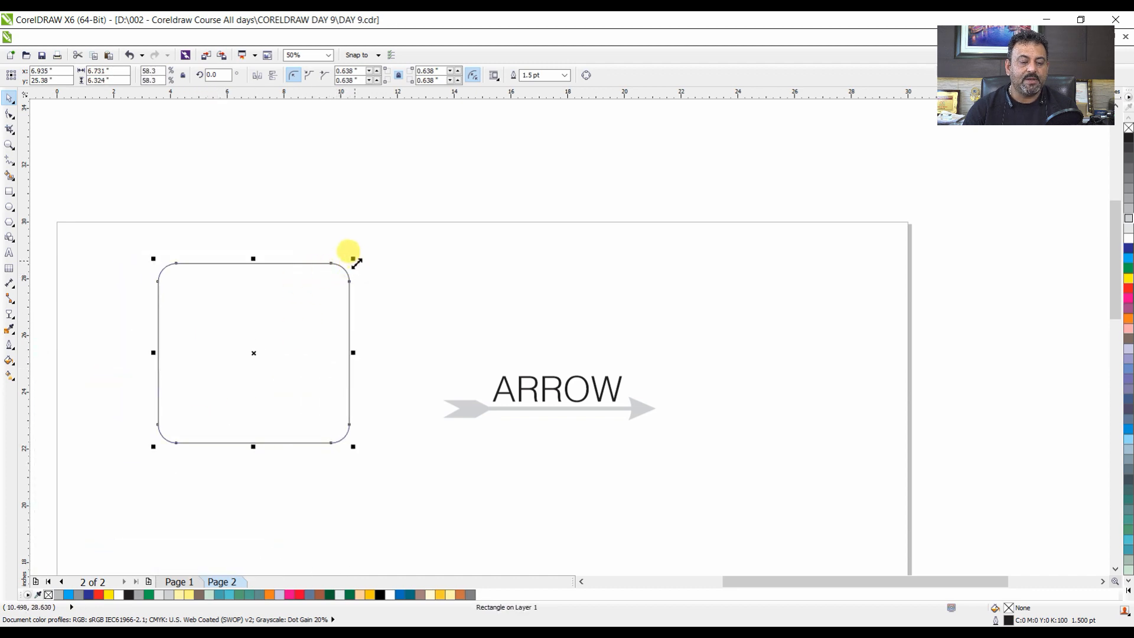
Make a concentric inner copy of the rounded rectangle about 5.4 by 5 inches, and repeat the duplication four times.
drag(353, 266, 338, 273)
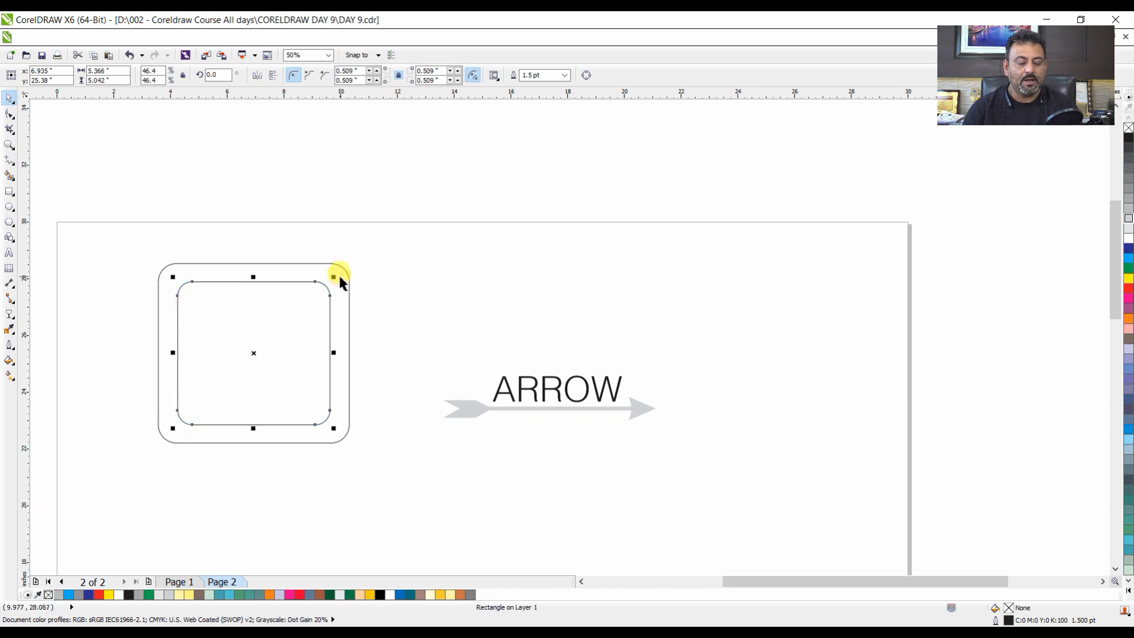
key(ctrl+r)
key(ctrl+r)
key(ctrl+r)
key(ctrl+r)
key(Escape)
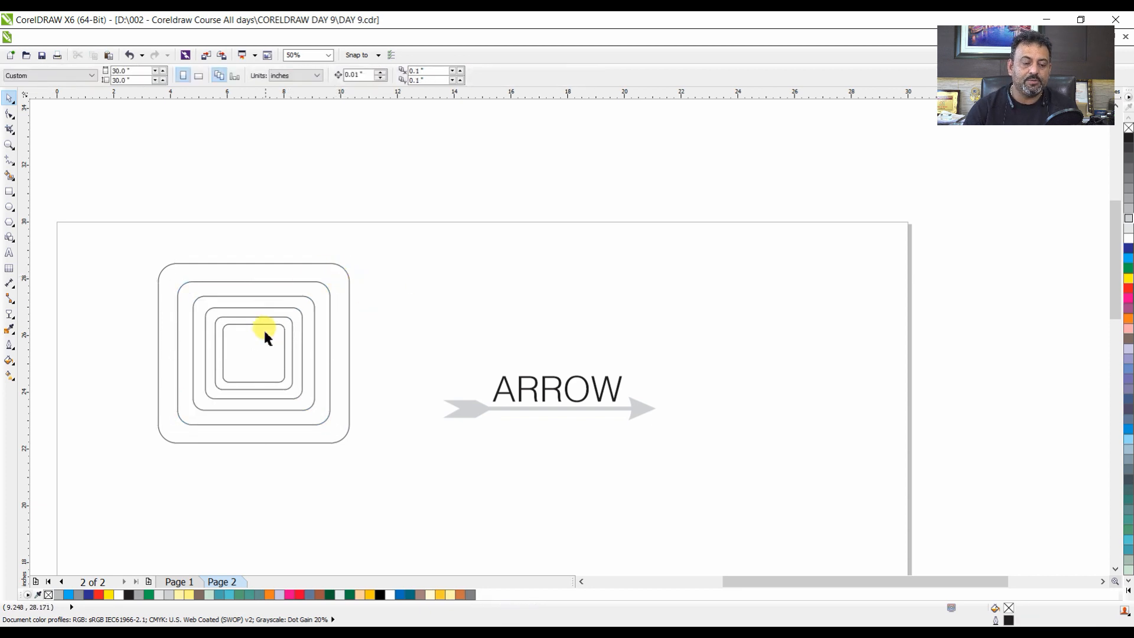
click(257, 319)
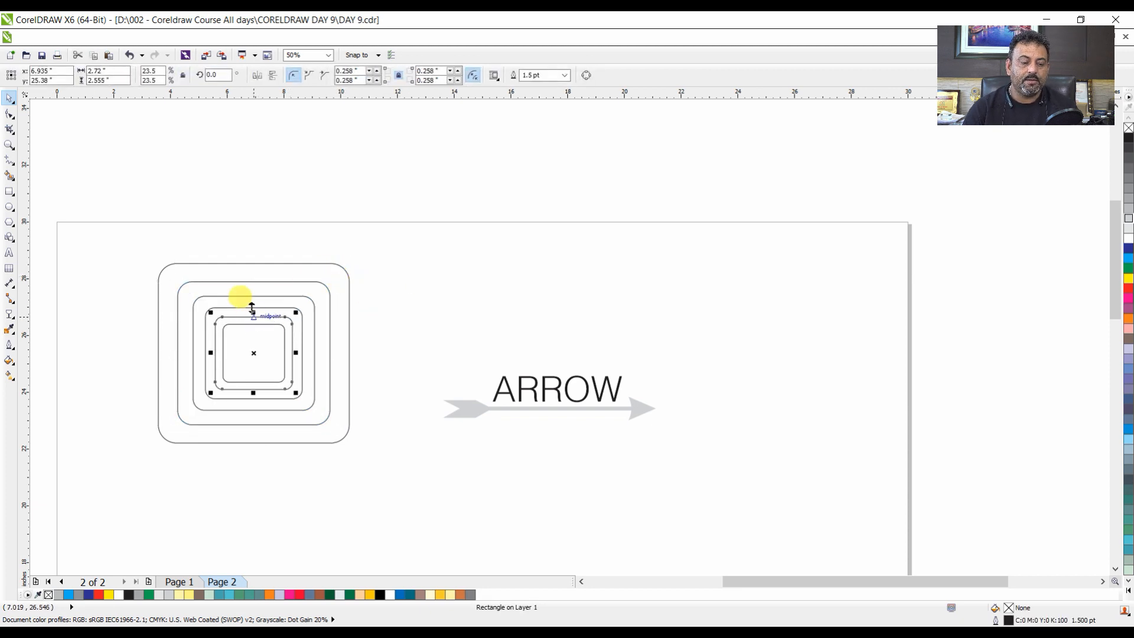
Fill all six nested rounded rectangles with blue (C100 M100 Y0 K0) and remove their outlines.
drag(303, 372, 387, 468)
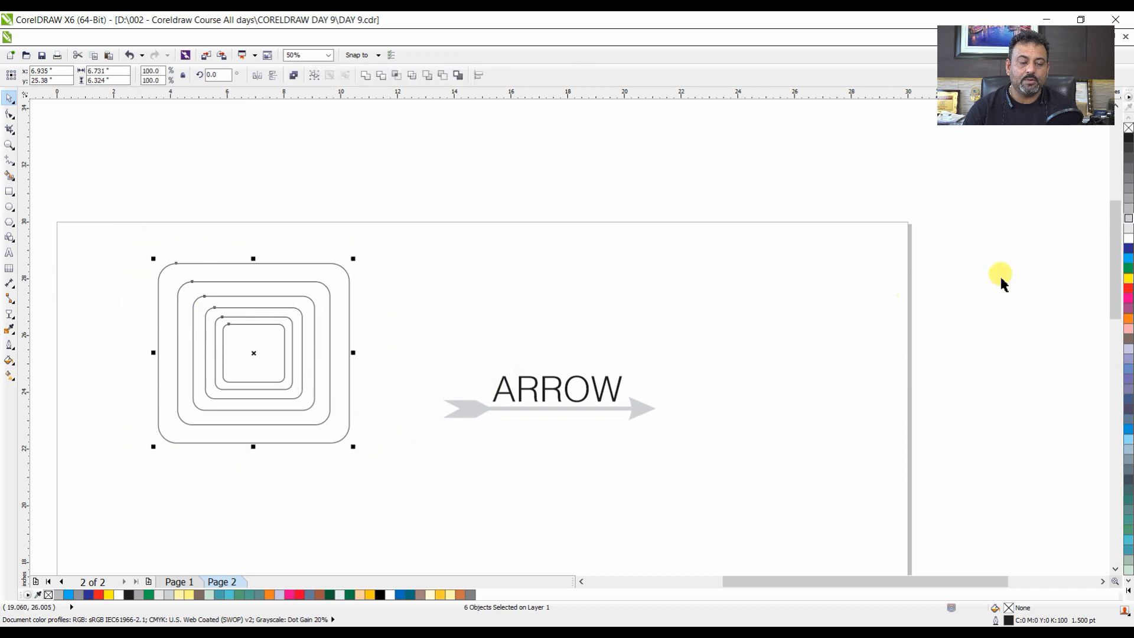
click(1128, 249)
click(696, 304)
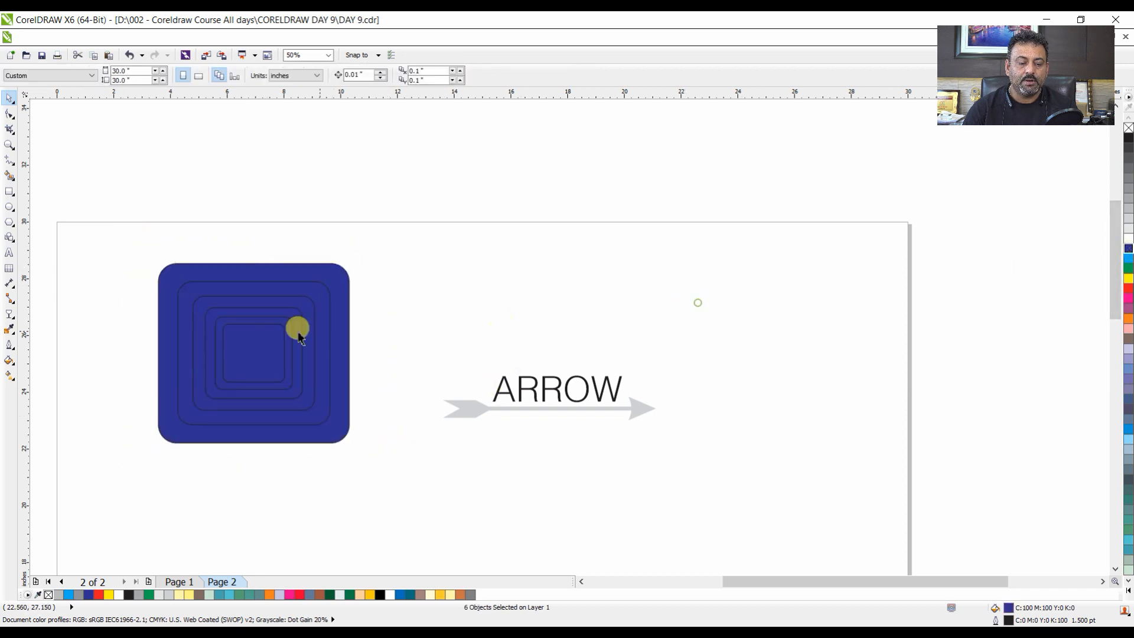
drag(97, 254, 443, 494)
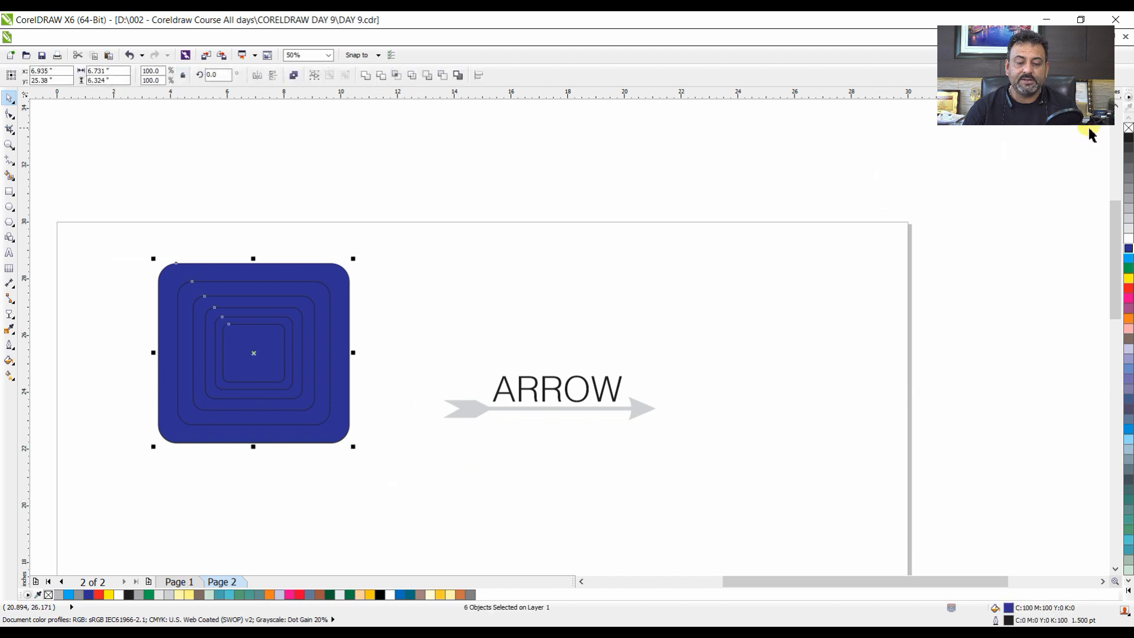
right_click(1129, 131)
click(557, 233)
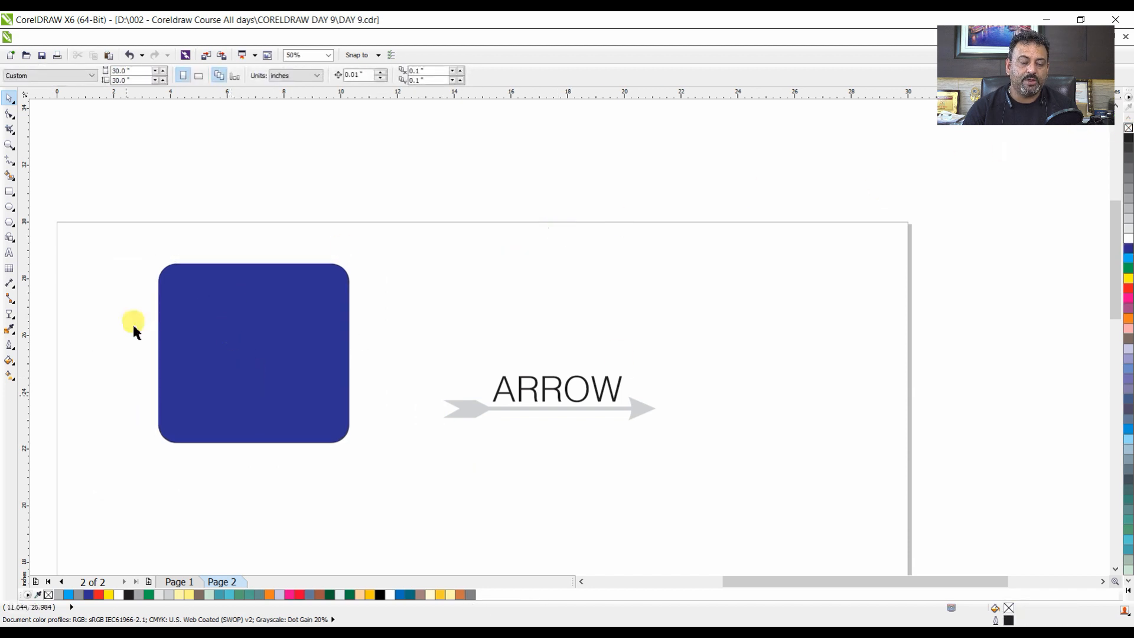
Display the six stacked rounded rectangles in Simple Wireframe view with nothing selected.
drag(118, 223, 393, 484)
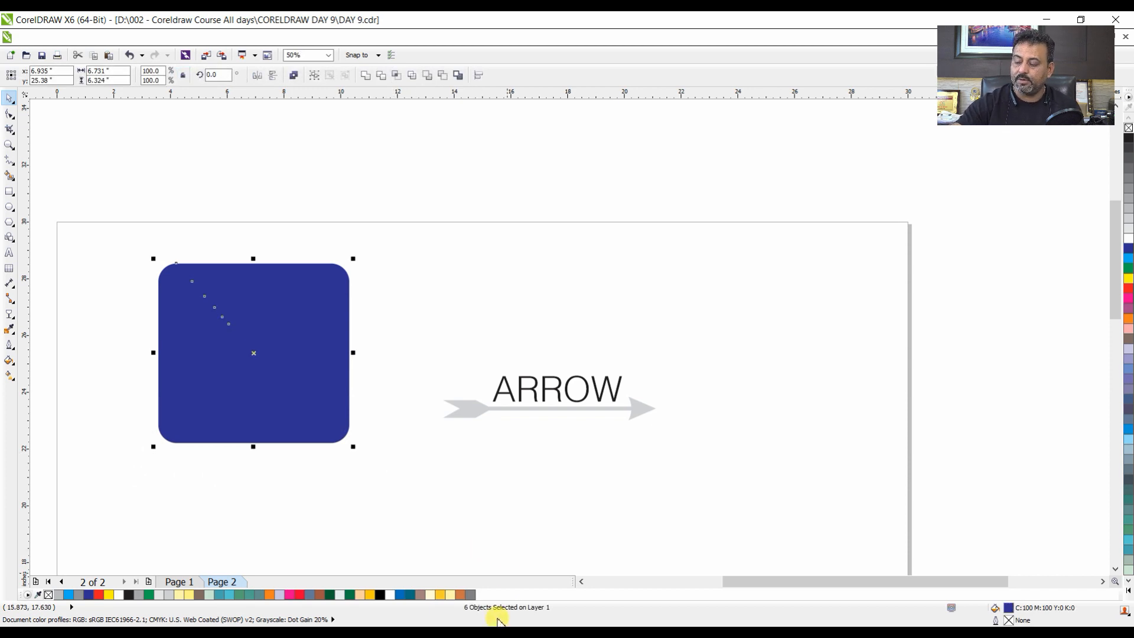
click(507, 632)
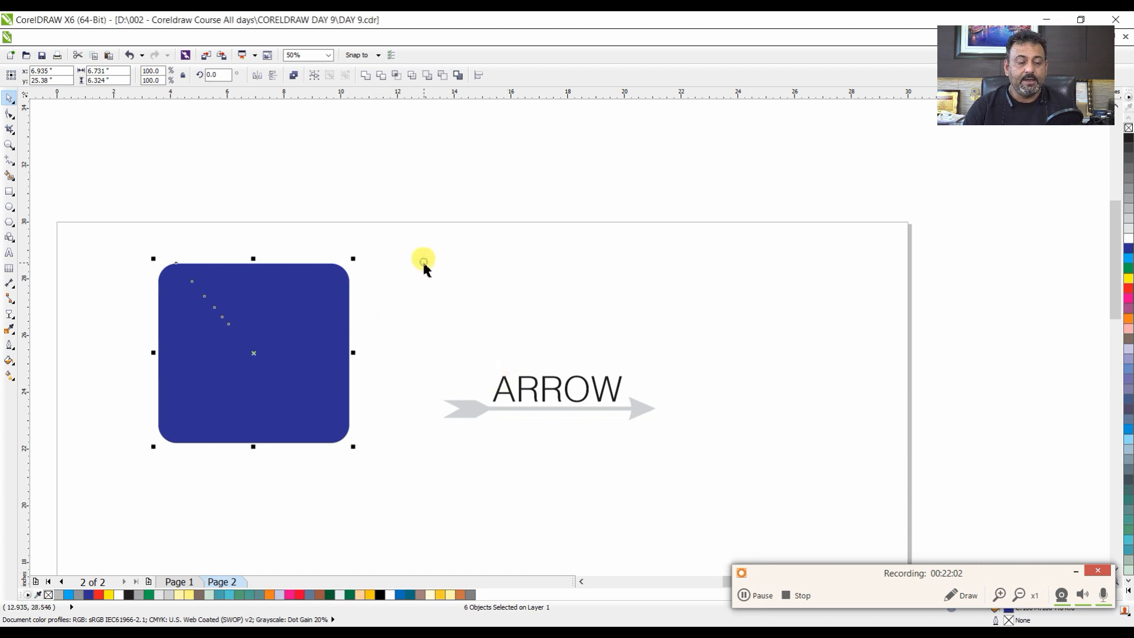
click(253, 235)
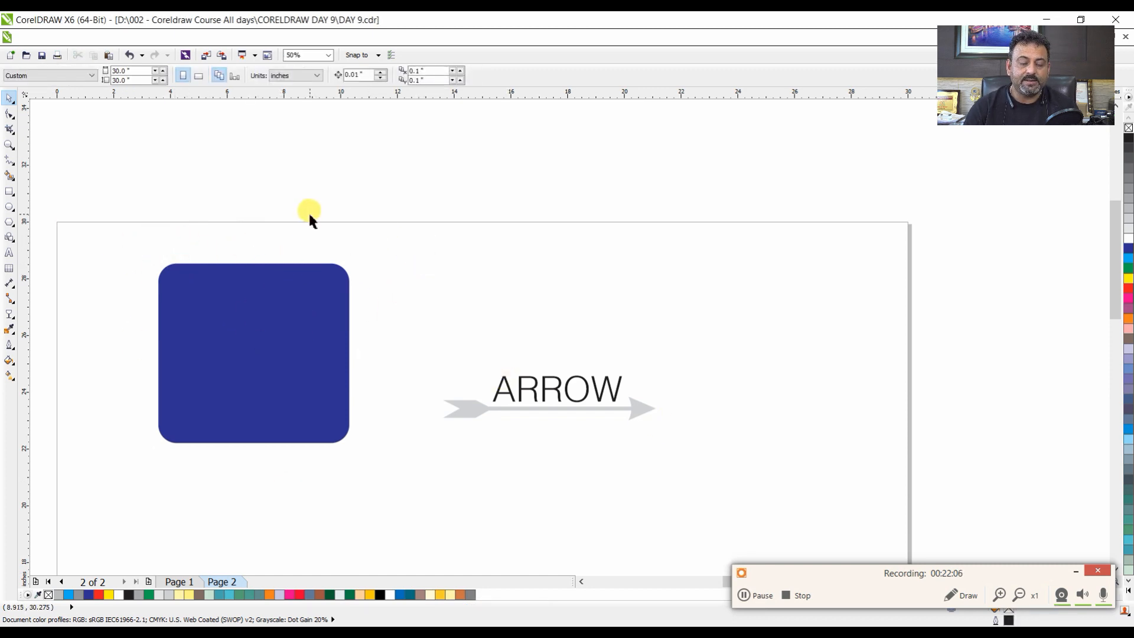
click(84, 38)
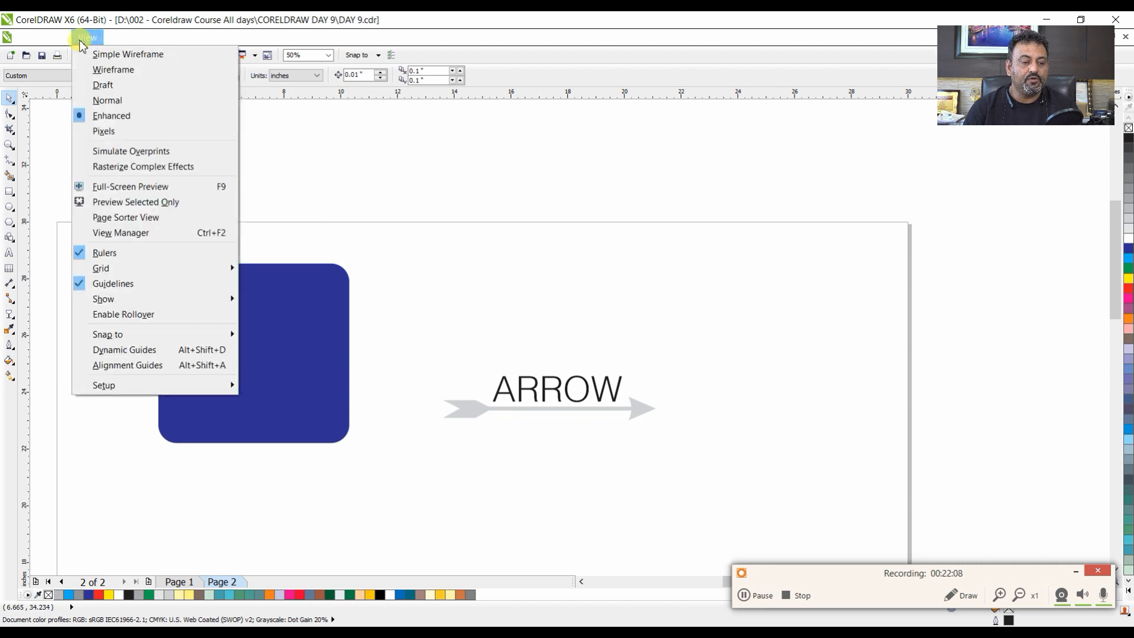
click(106, 58)
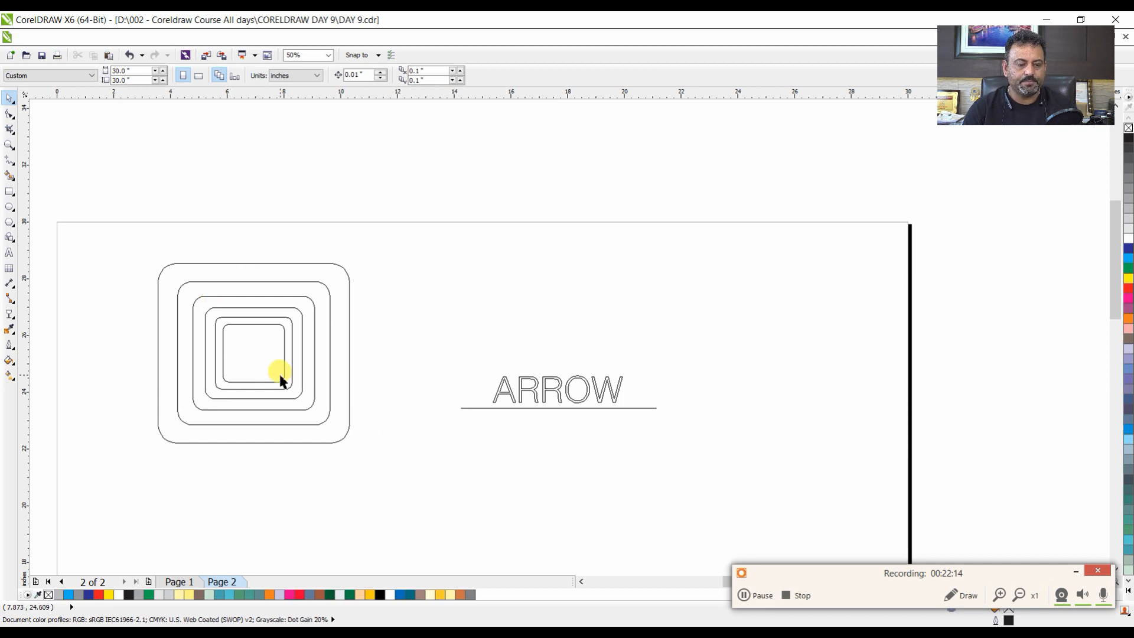
Fill the five inner rounded rectangles, from outside in, with light blue, green, yellow, red and orange, and return to Enhanced view.
click(214, 282)
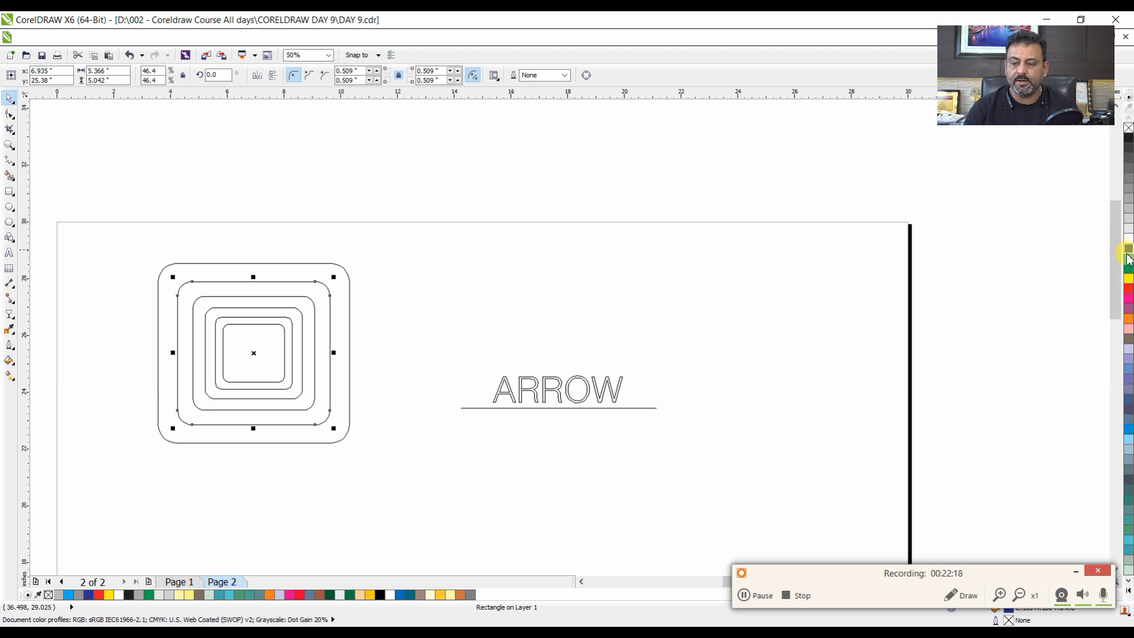
click(233, 297)
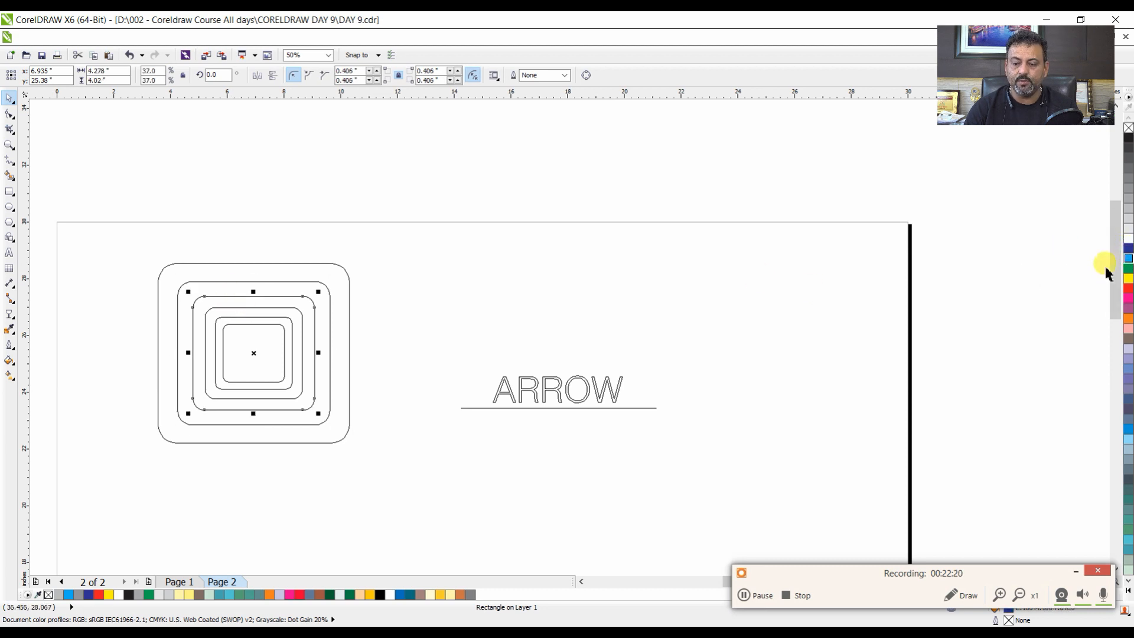
click(275, 310)
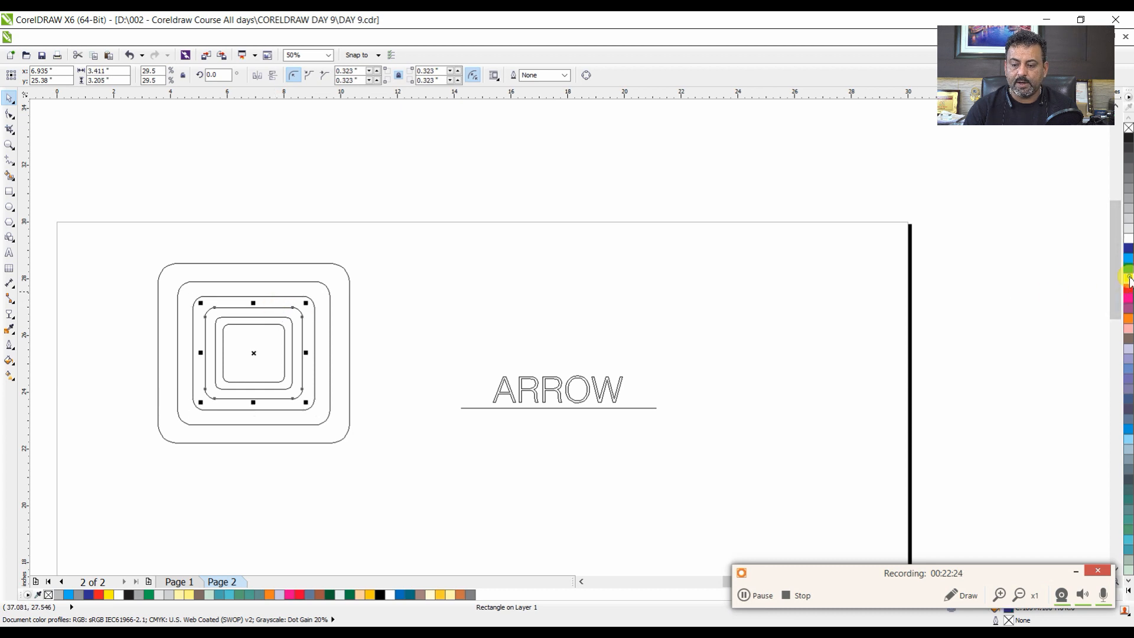
click(257, 309)
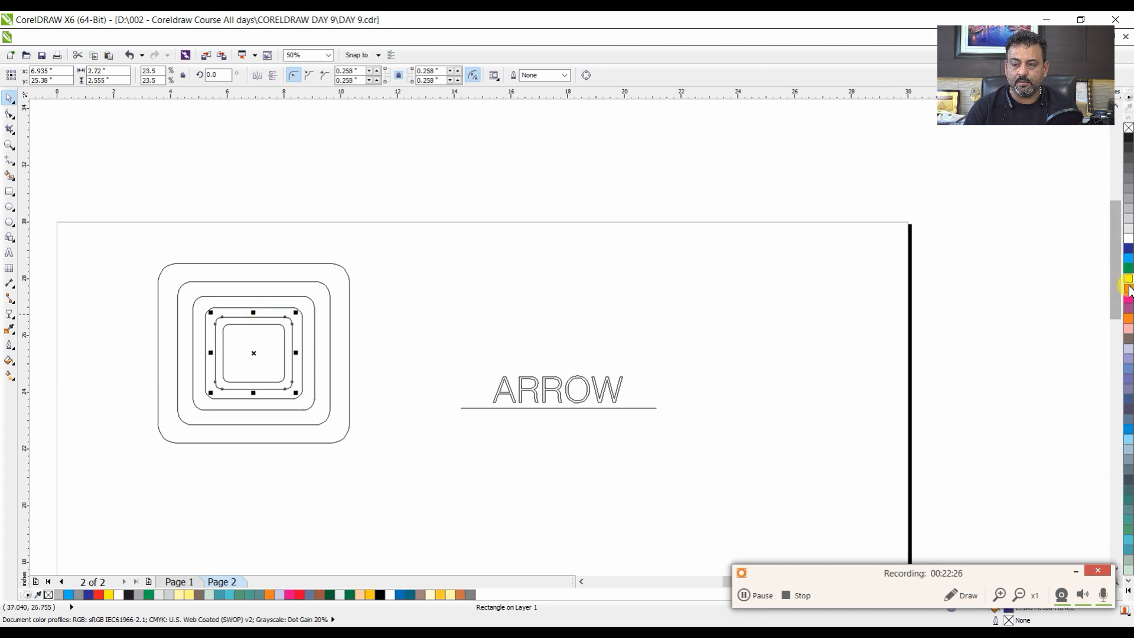
click(281, 327)
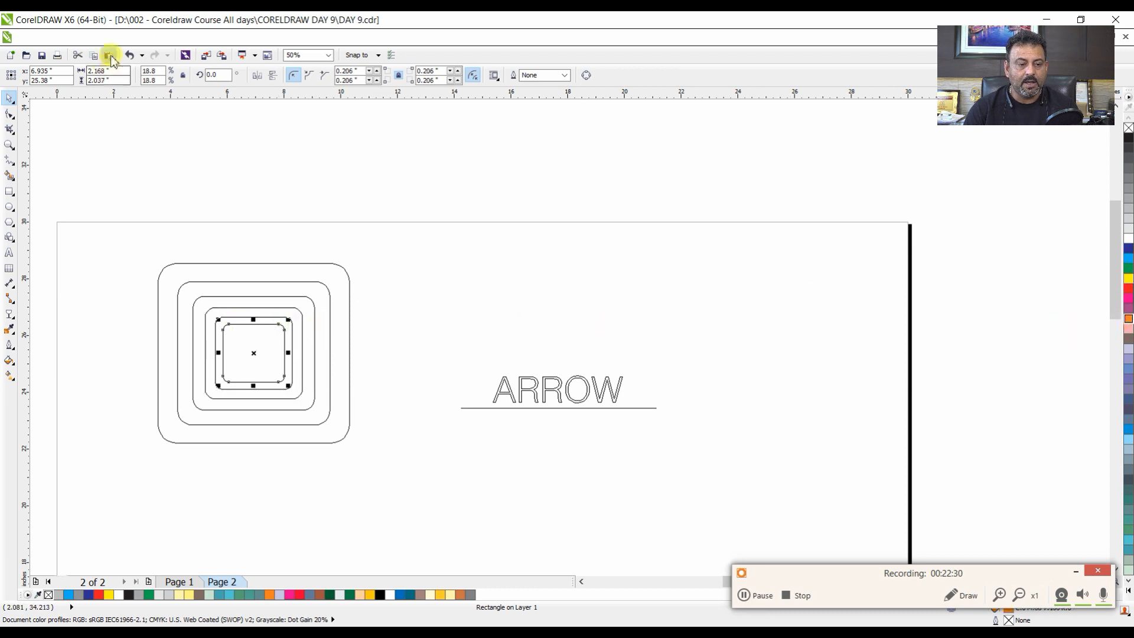
click(88, 37)
click(116, 115)
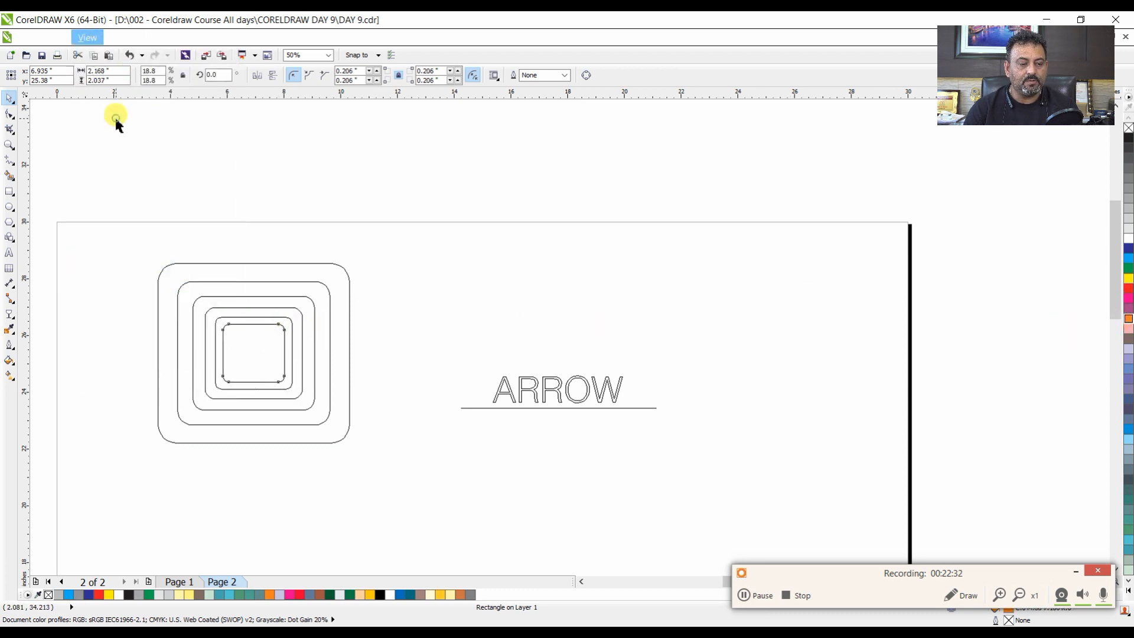
click(155, 201)
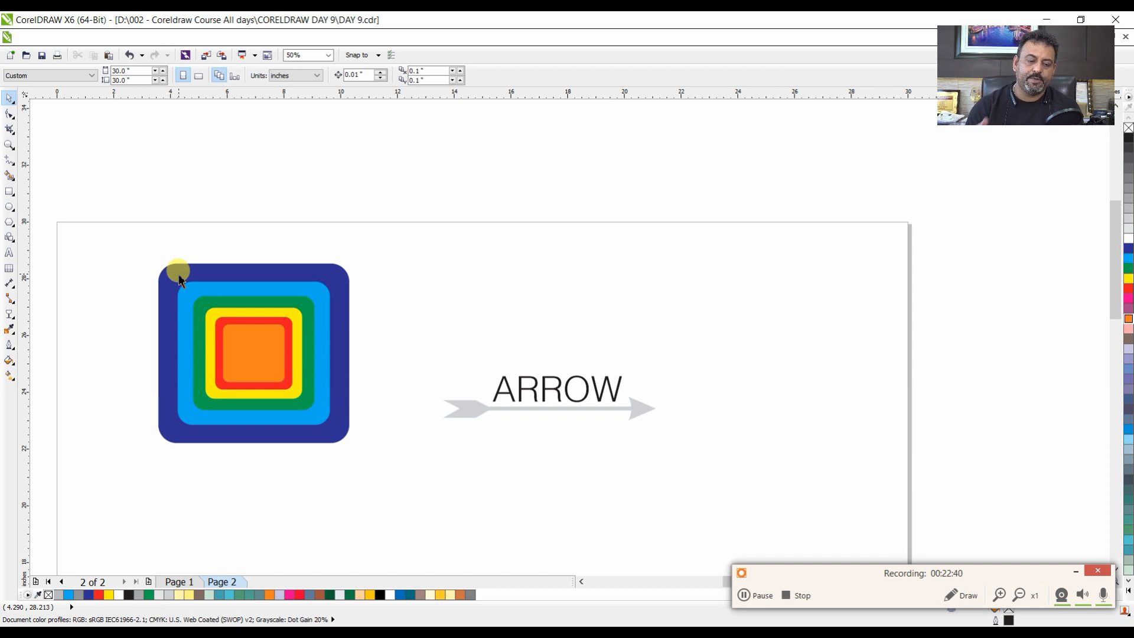
Fill all six nested rounded rectangles with the same dark blue as the outermost one.
drag(136, 241, 413, 453)
click(1129, 248)
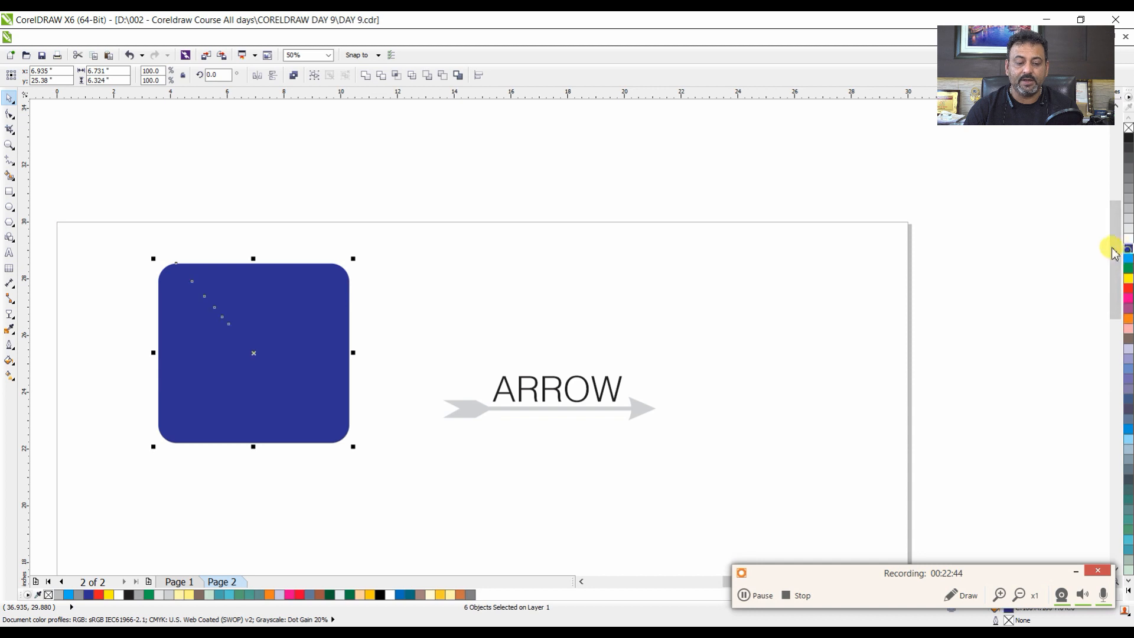
click(404, 237)
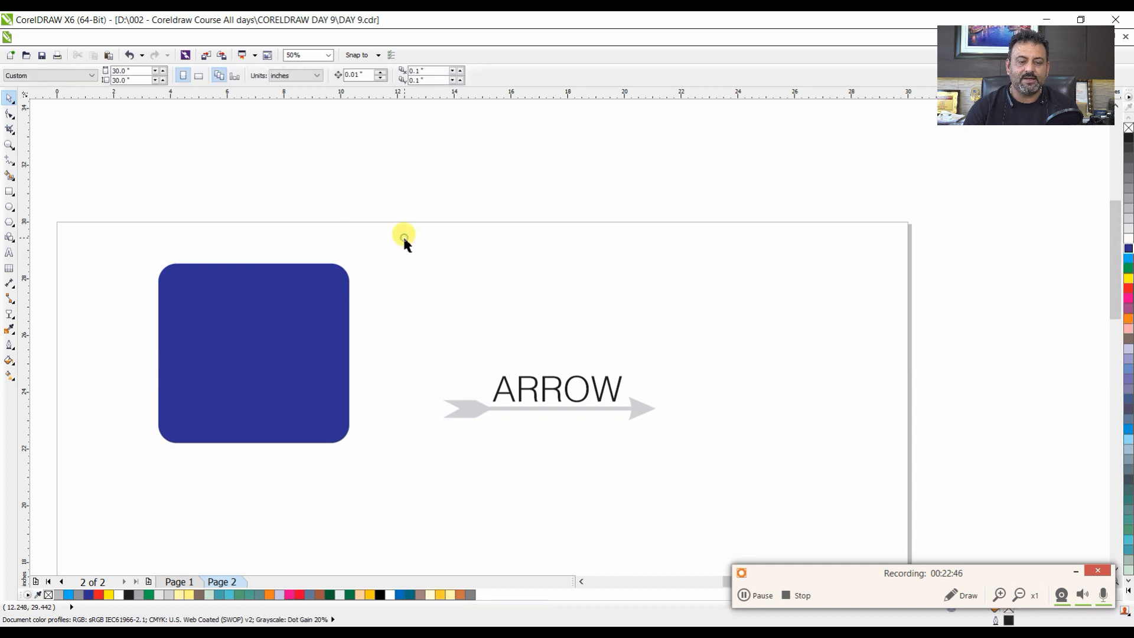
Show the drawing in Simple Wireframe and again in Enhanced view, and undo the all-blue fill.
click(87, 37)
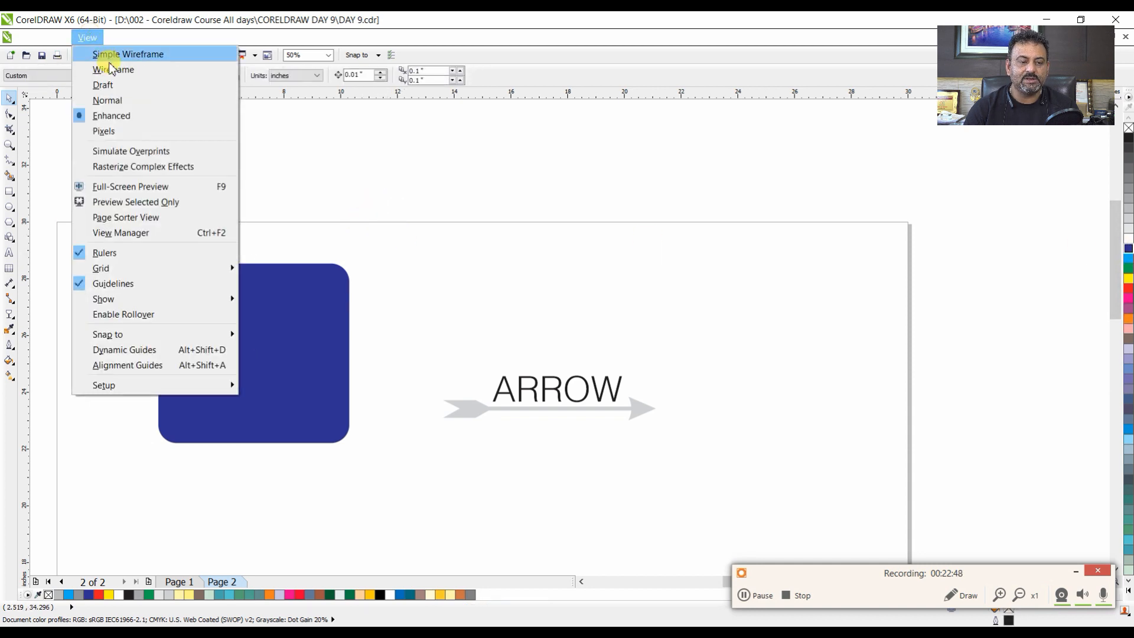
click(118, 53)
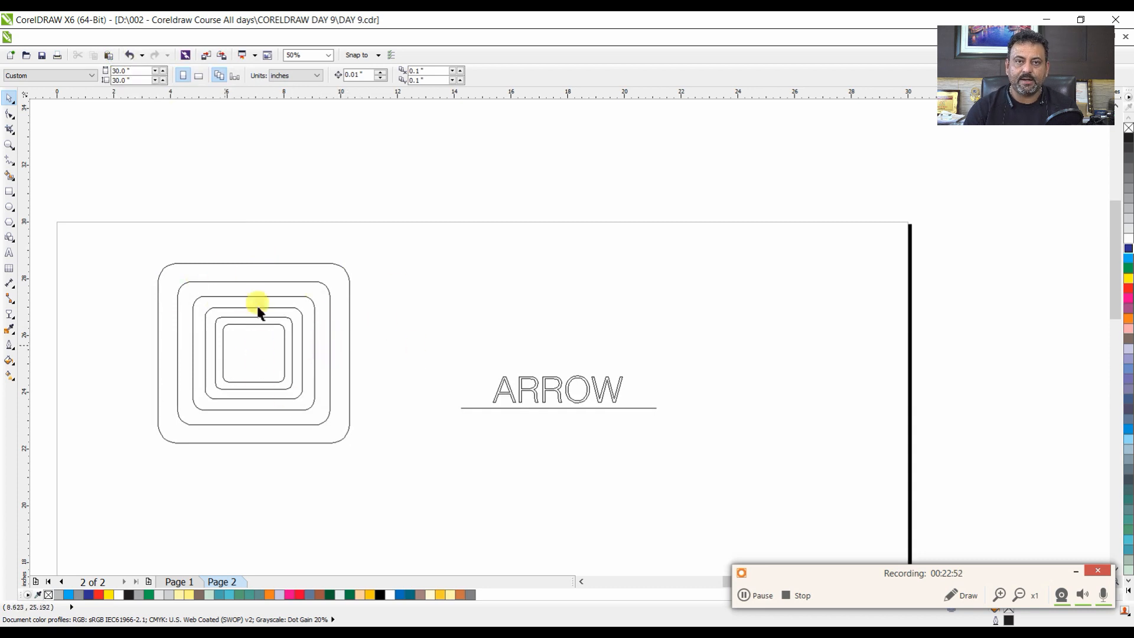
key(alt+v)
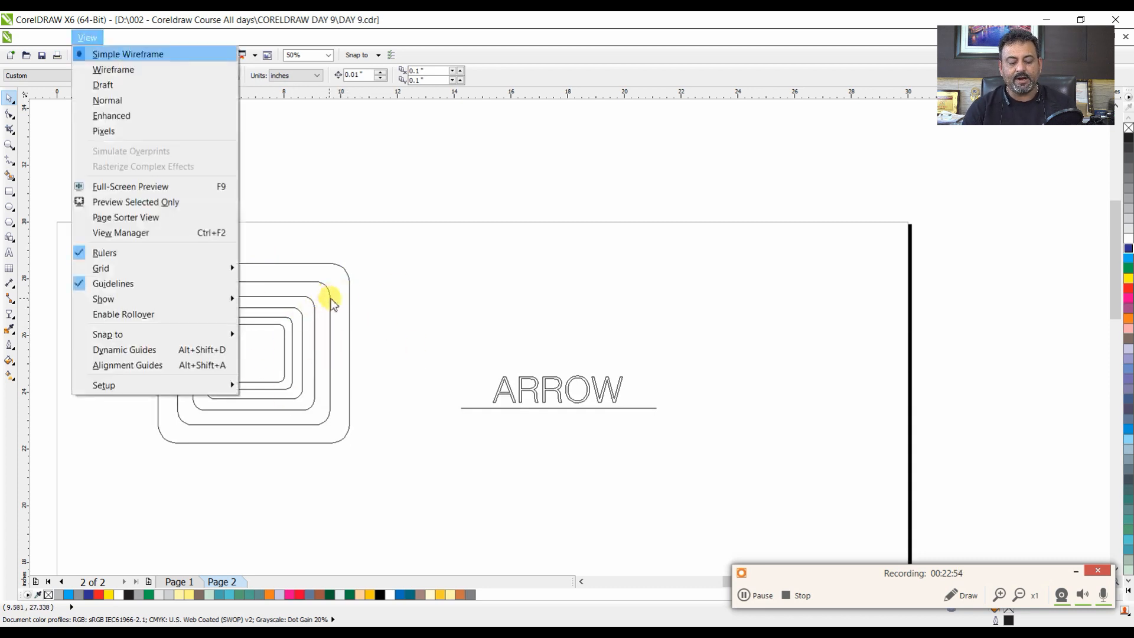
key(e)
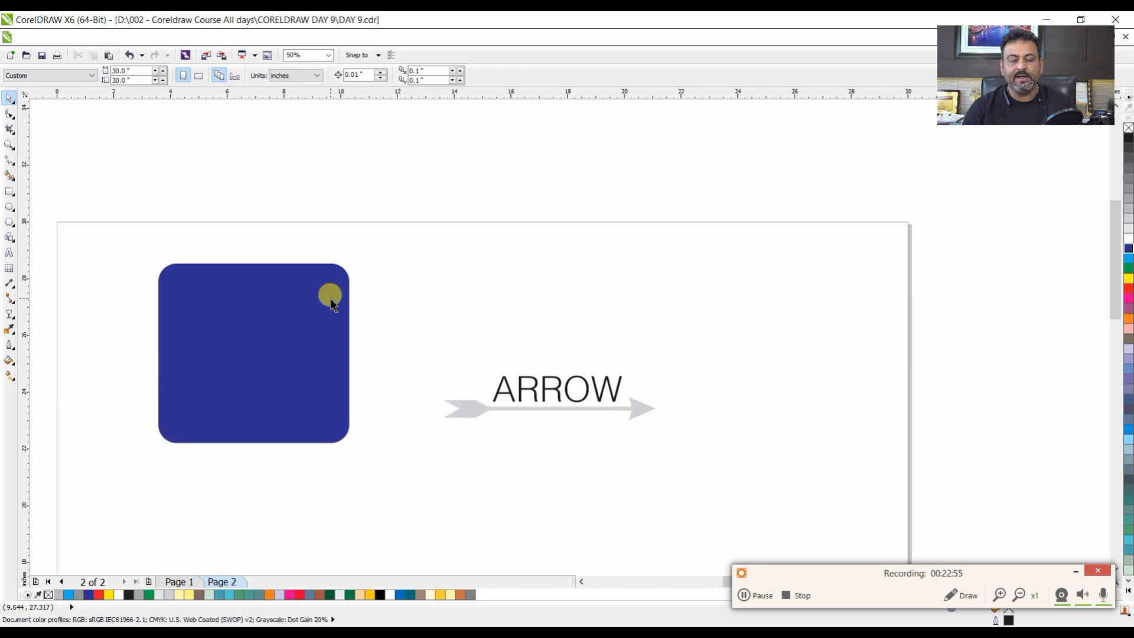
key(ctrl+z)
click(438, 257)
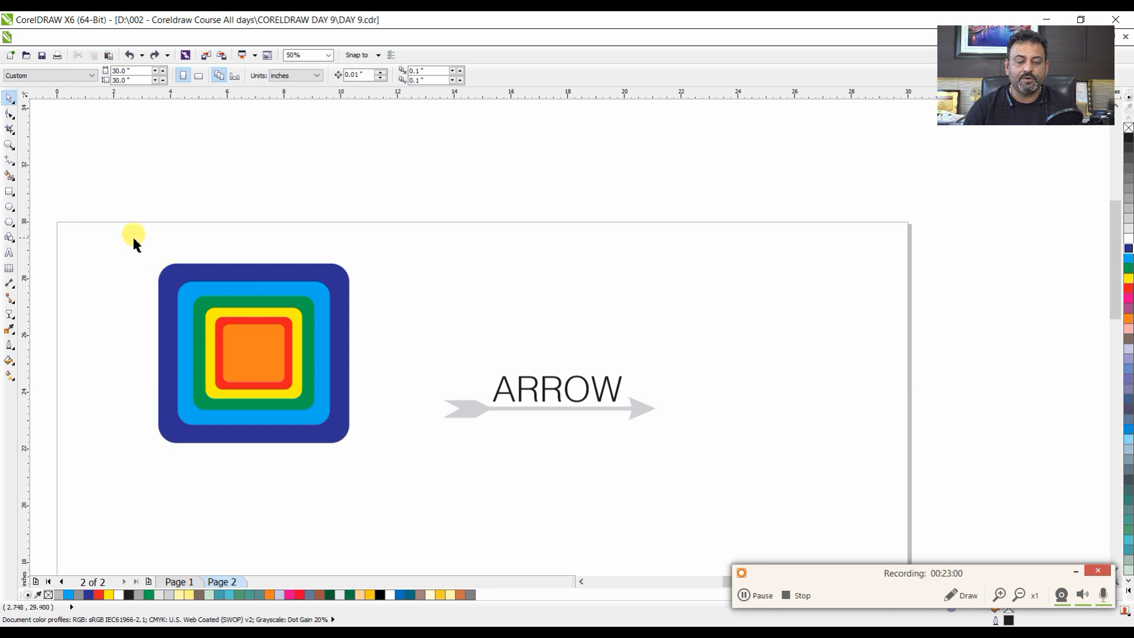
Align the centres of the six coloured rectangles and move them together to about x 7.56, y 24.55 inches.
drag(123, 235, 433, 476)
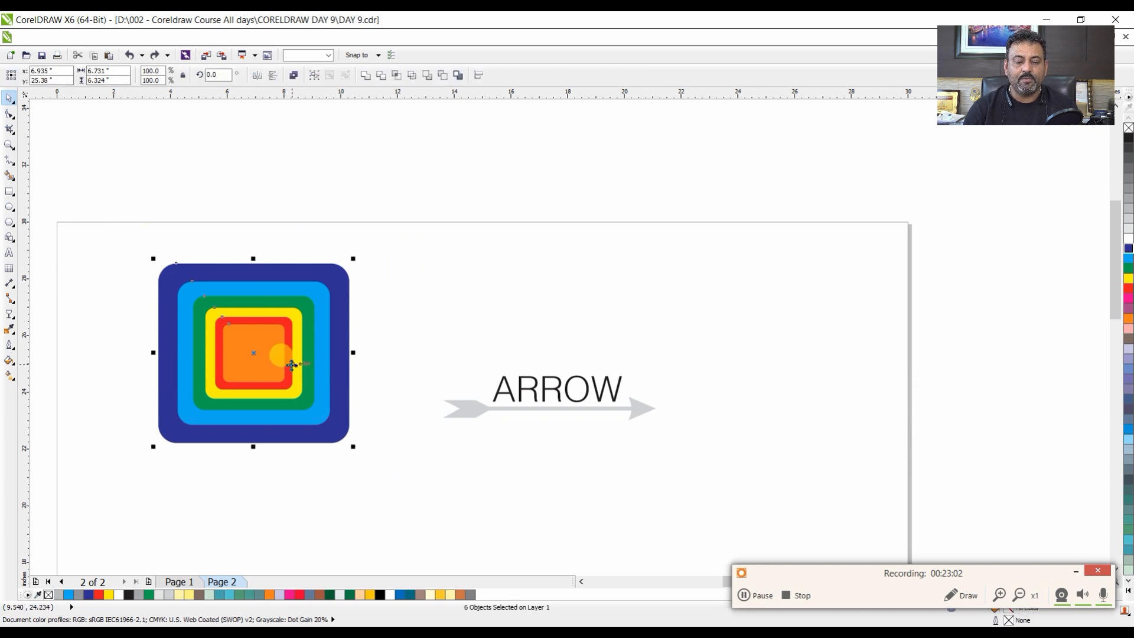
key(c)
key(e)
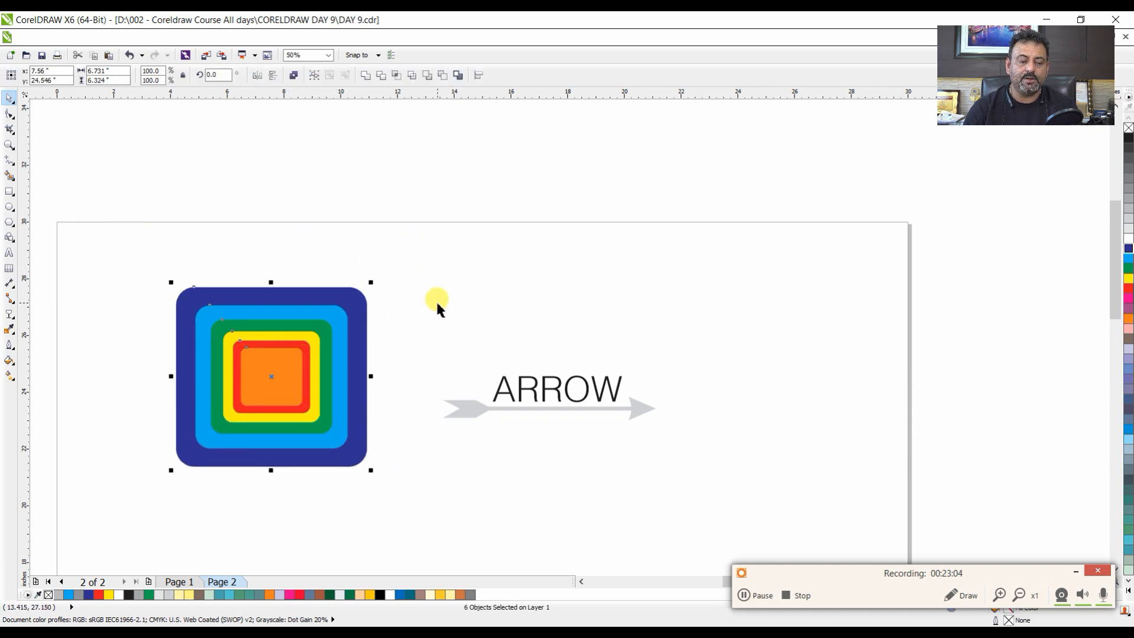
click(438, 301)
Group the six coloured rectangles and PowerClip the group inside the ARROW text.
click(537, 395)
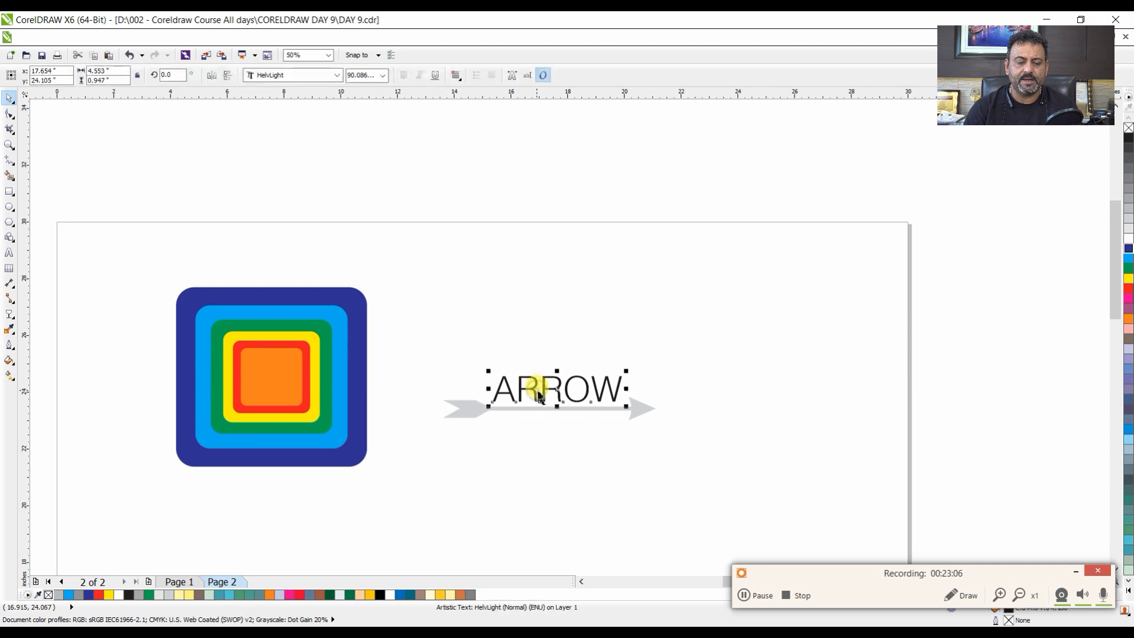
drag(109, 247, 405, 482)
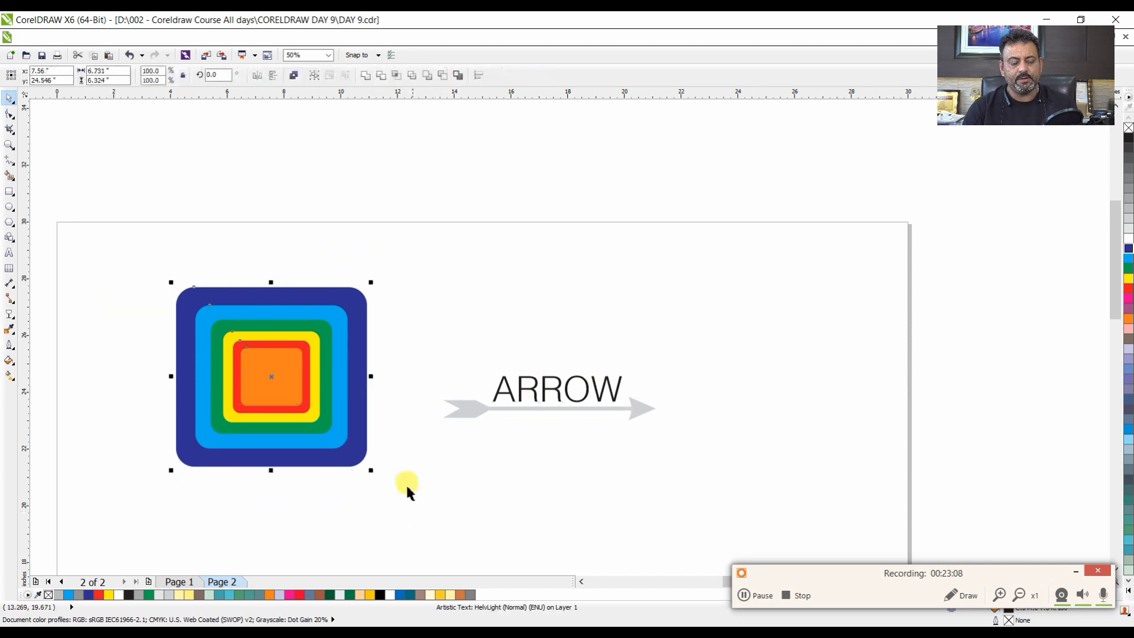
key(ctrl+g)
right_click(357, 375)
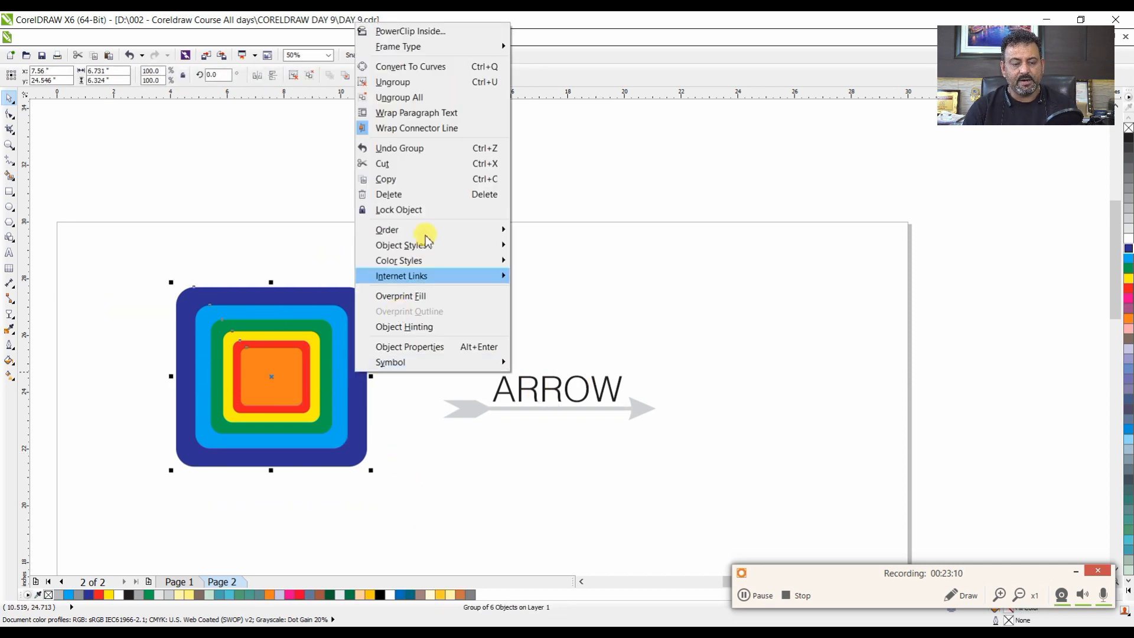
click(436, 31)
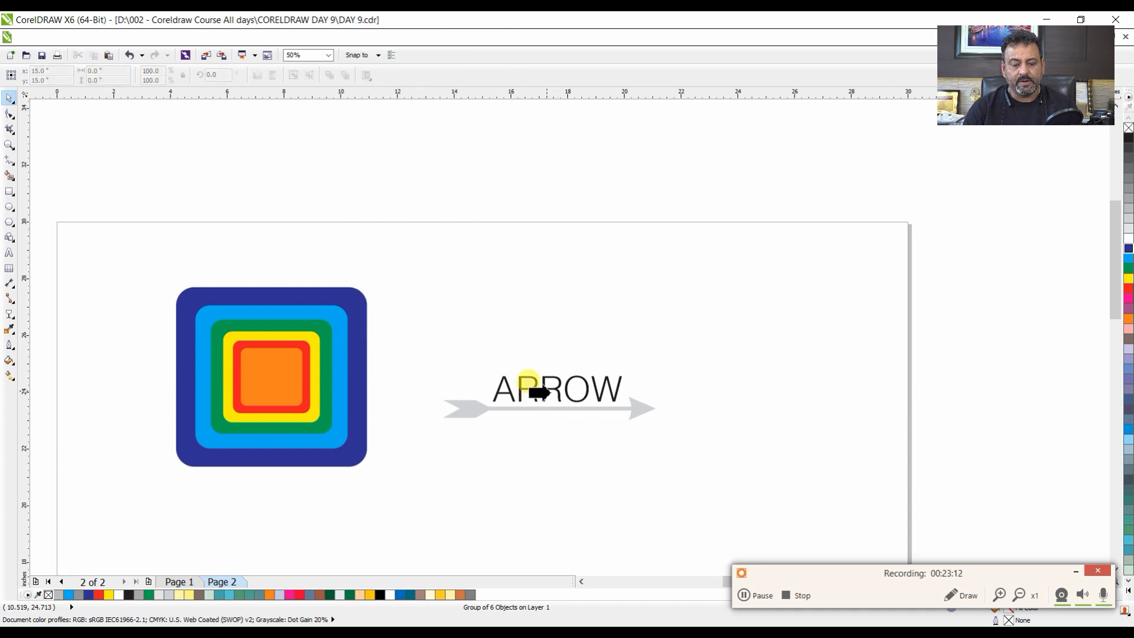
click(539, 391)
click(577, 328)
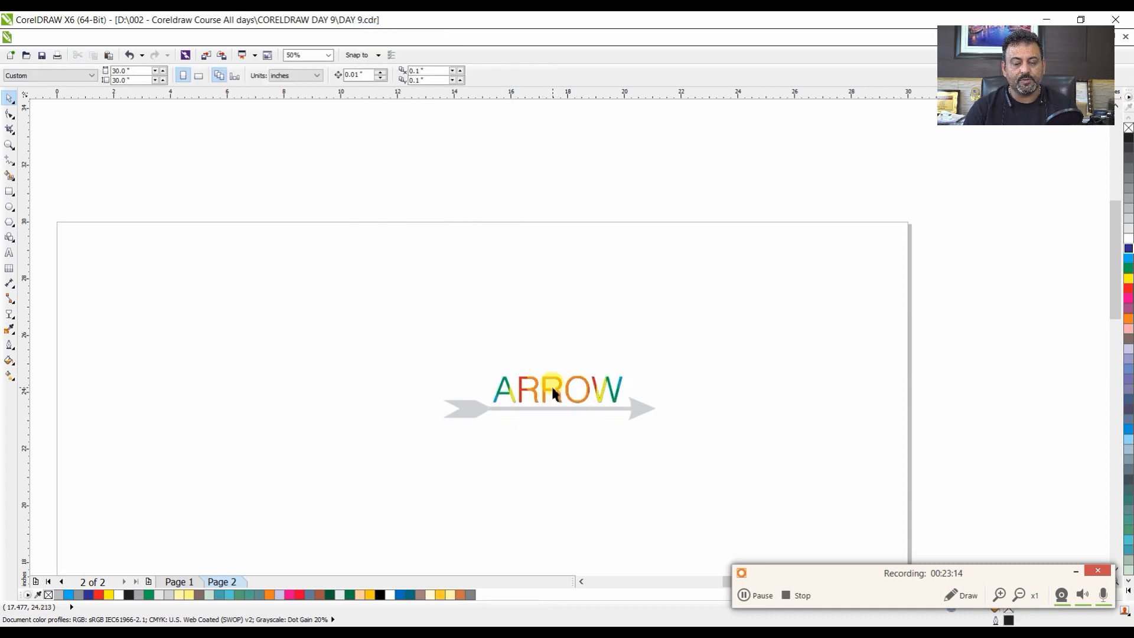
Change the ARROW text's font to Gill Sans Ultra Bold and enlarge it to about 6.9 by 1.1 inches above the arrow.
click(573, 402)
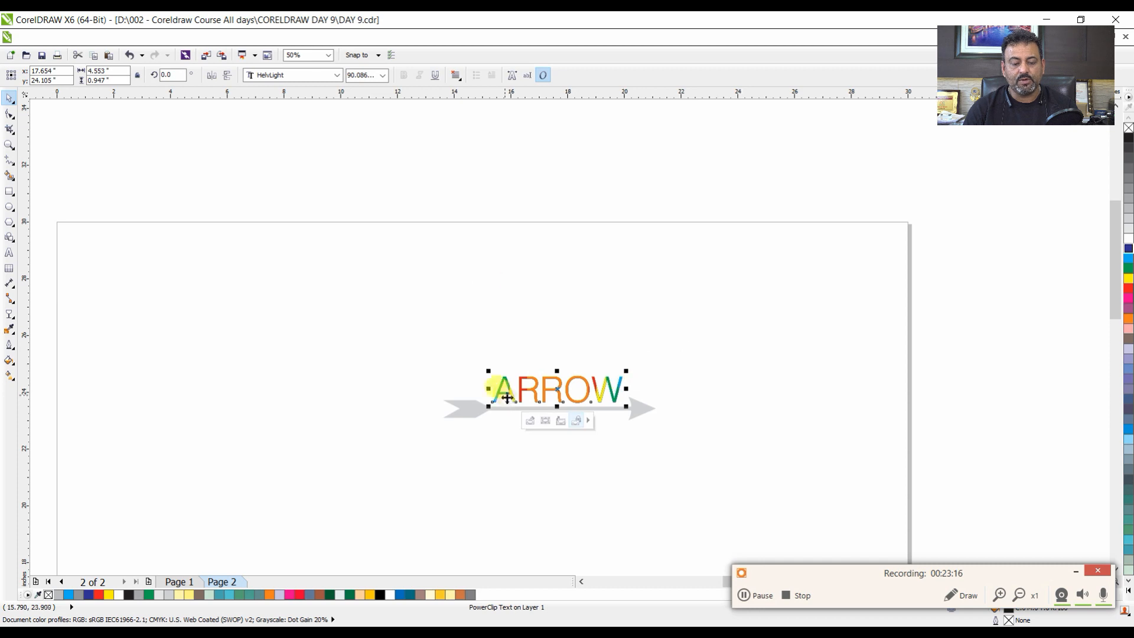
click(339, 76)
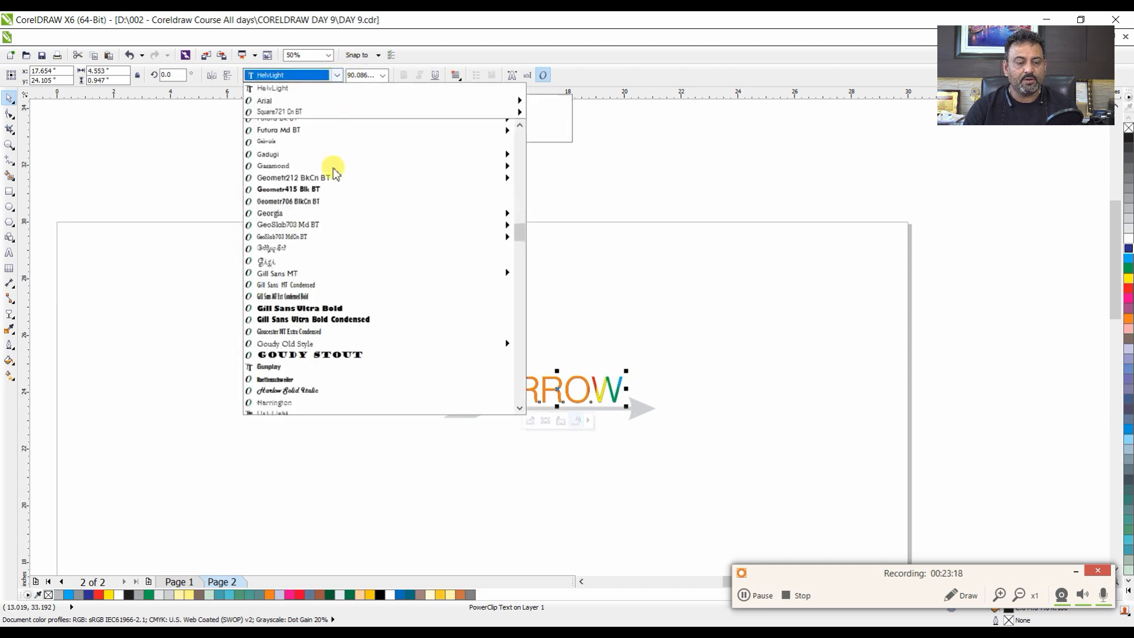
click(357, 305)
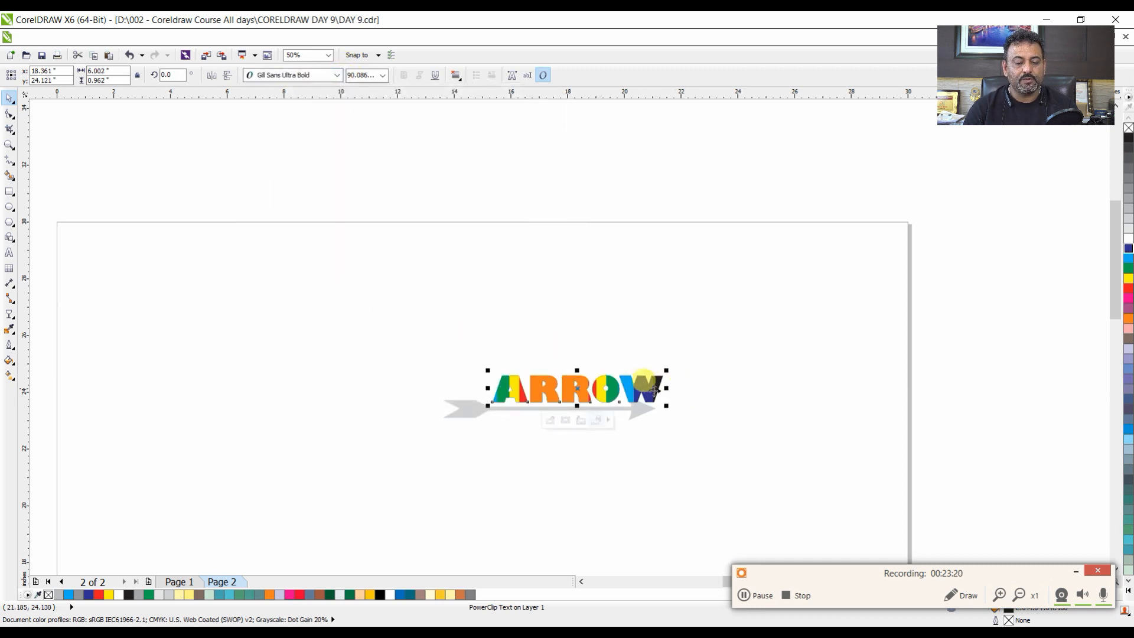
drag(654, 390, 660, 331)
click(662, 341)
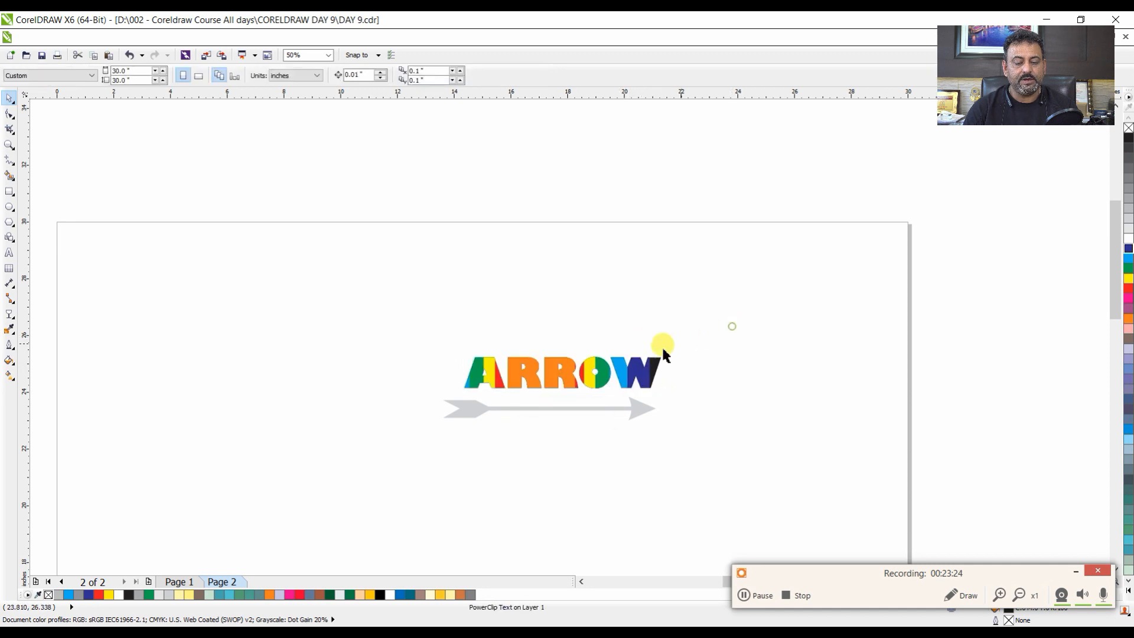
Give the ARROW text a dark blue outline.
click(624, 372)
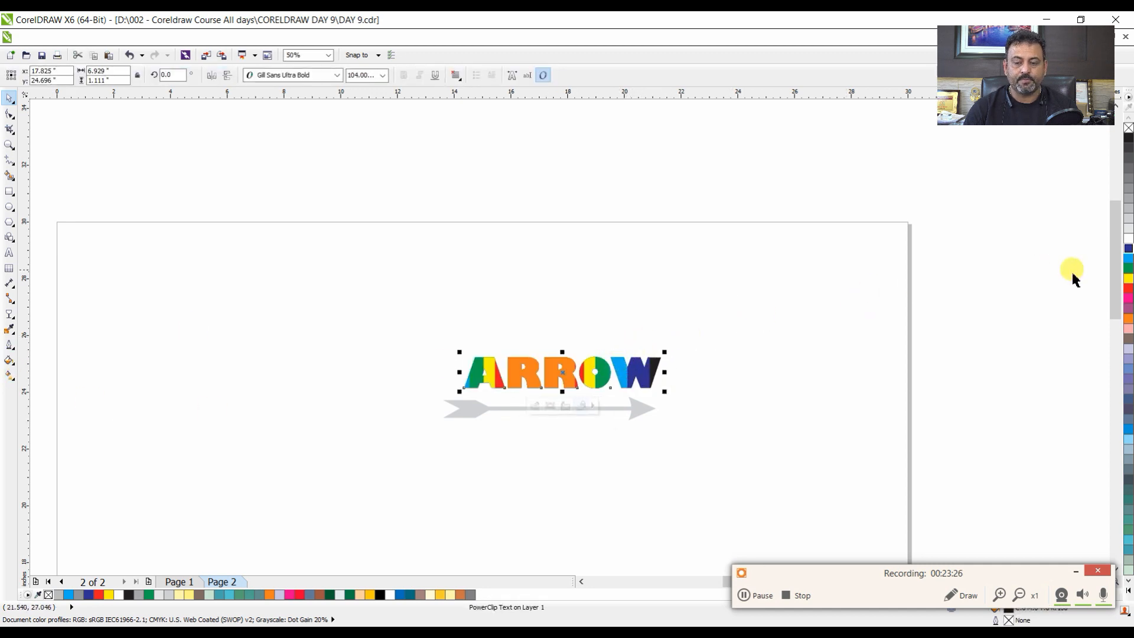
right_click(1129, 249)
click(790, 278)
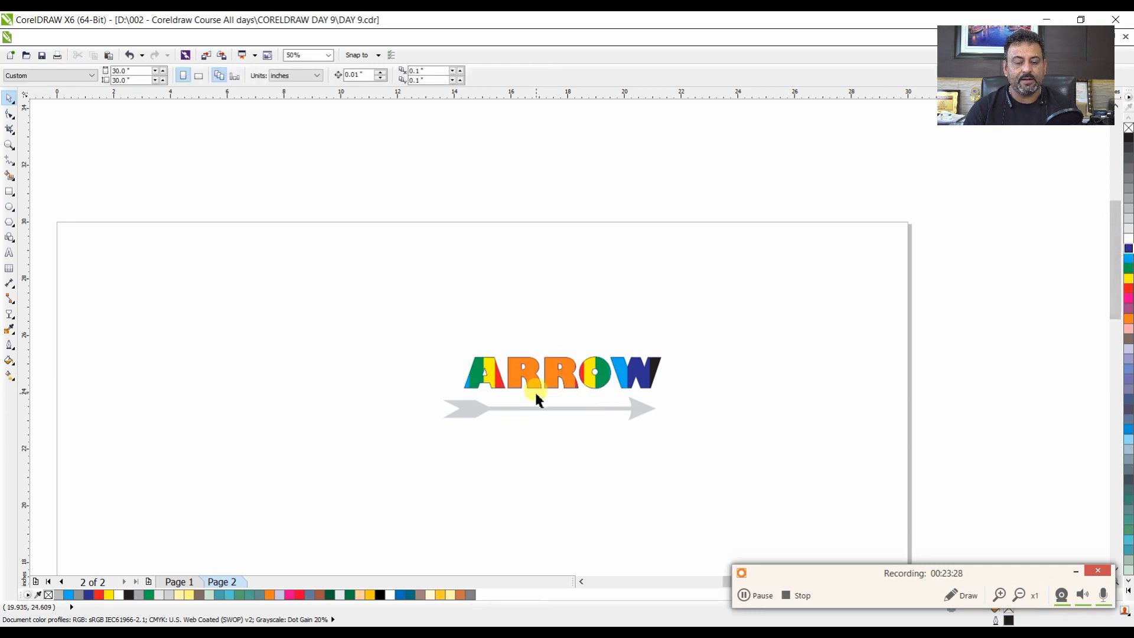
Delete the ARROW text with its arrow, and draw a rectangle about 6 by 3.9 inches in the page's upper-left area.
drag(394, 319, 685, 431)
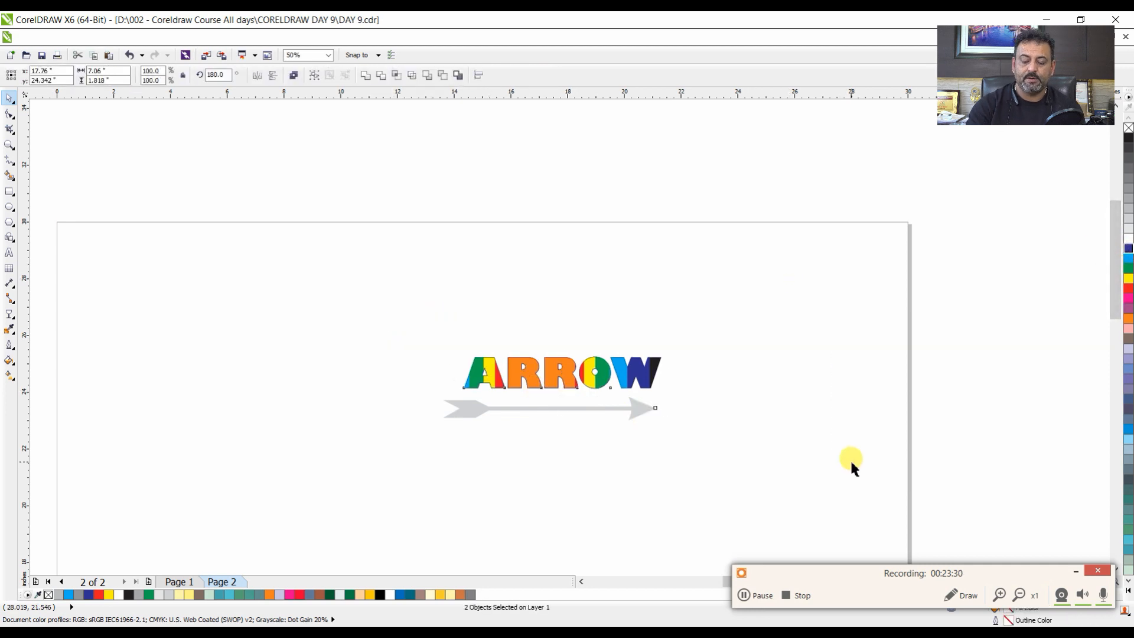
key(Delete)
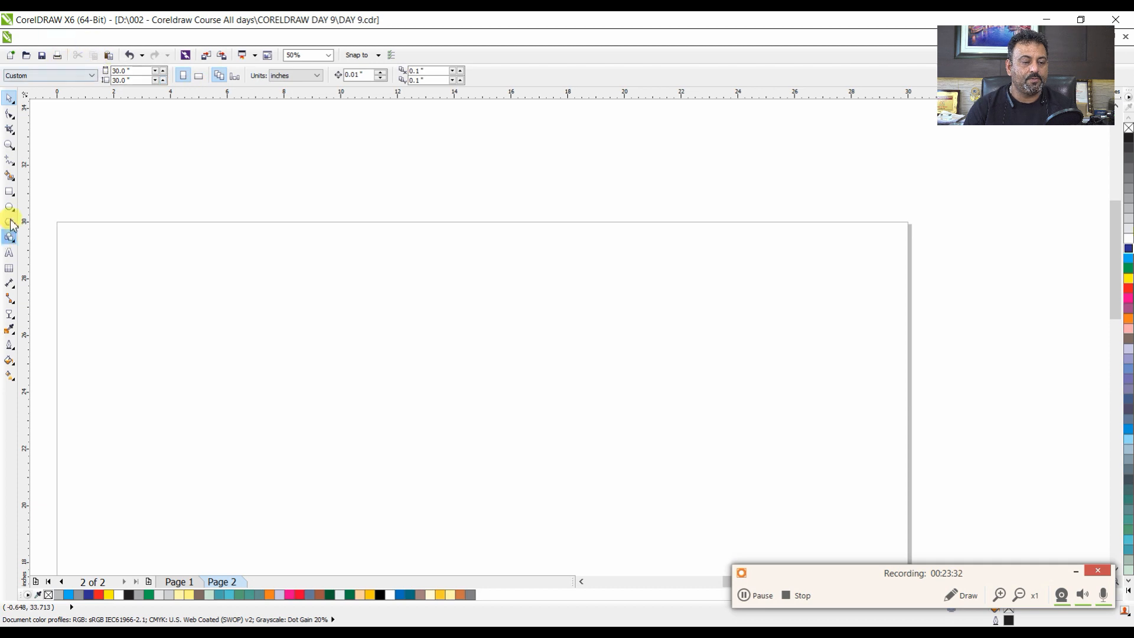
click(10, 191)
drag(271, 316, 441, 427)
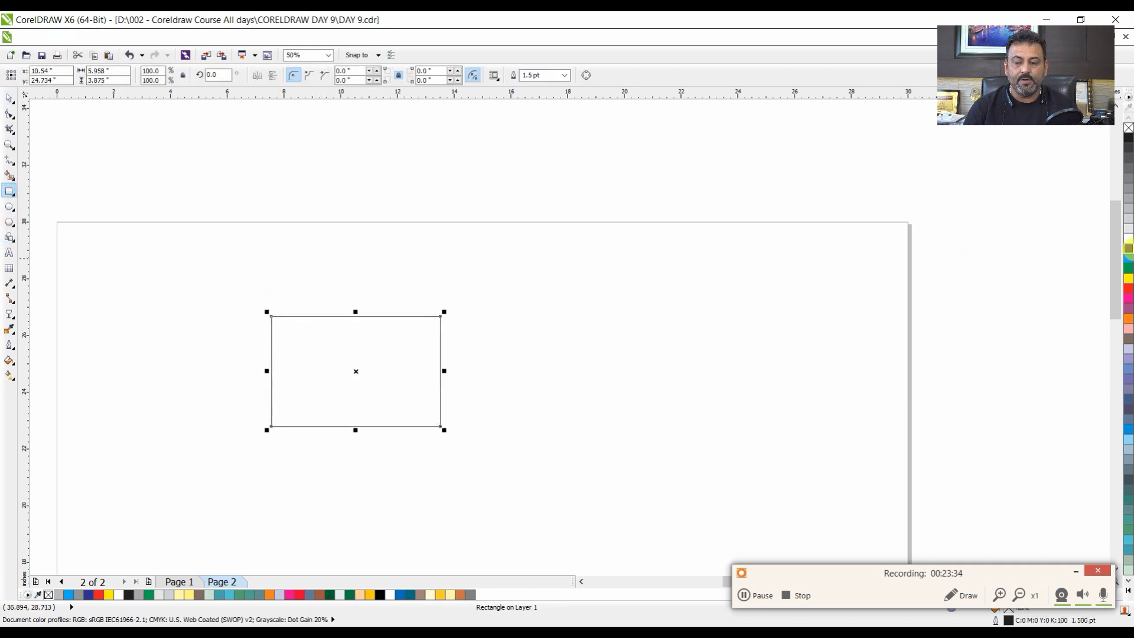
Fill the rectangle with cyan and place a copy about 1.8 inches to its right and 0.6 inch lower.
key(space)
click(1129, 258)
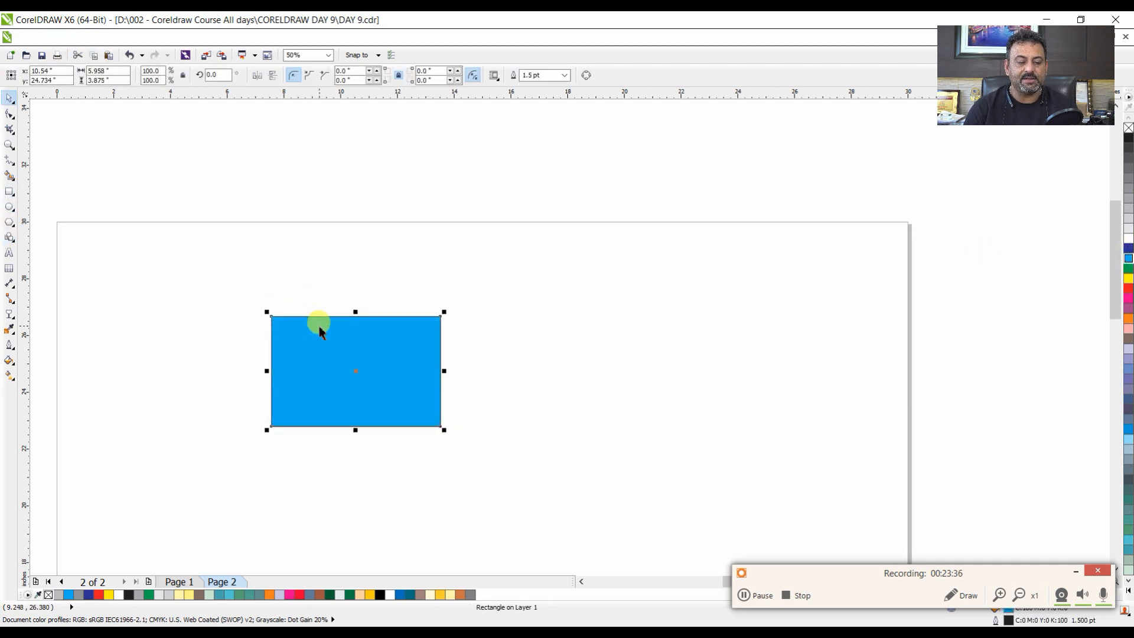
drag(319, 332, 370, 348)
click(58, 38)
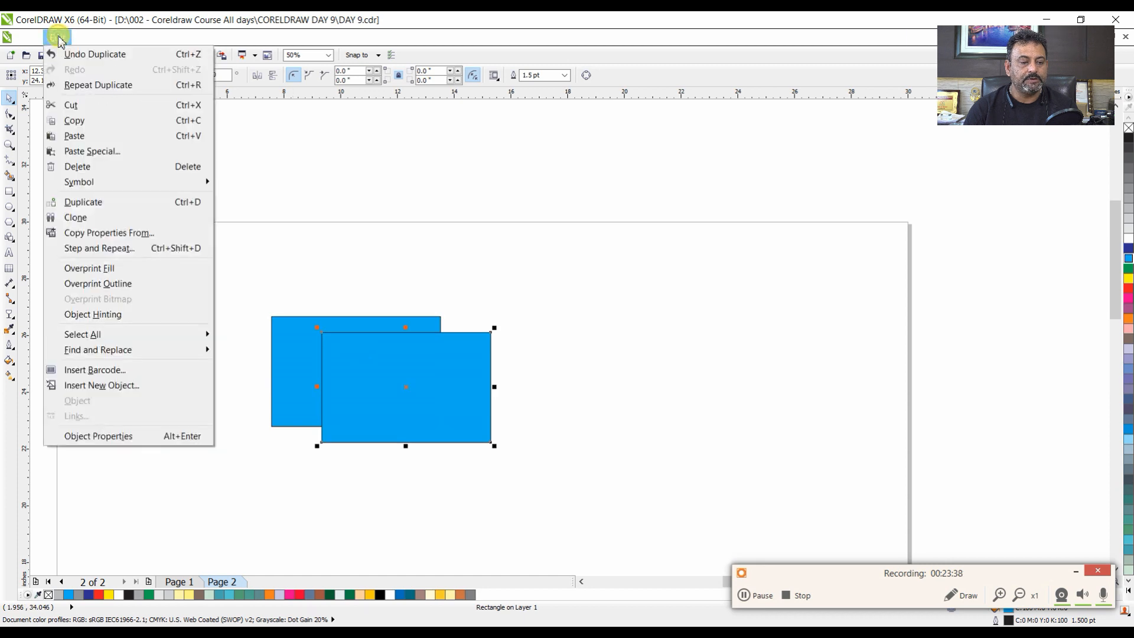
mouse_move(87, 36)
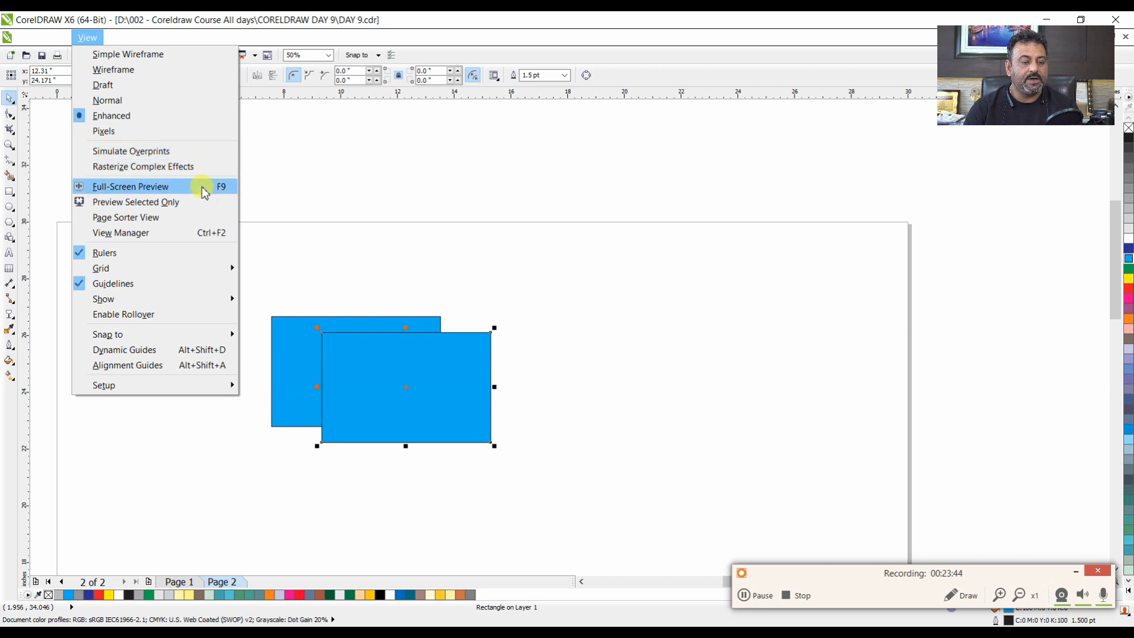
click(318, 251)
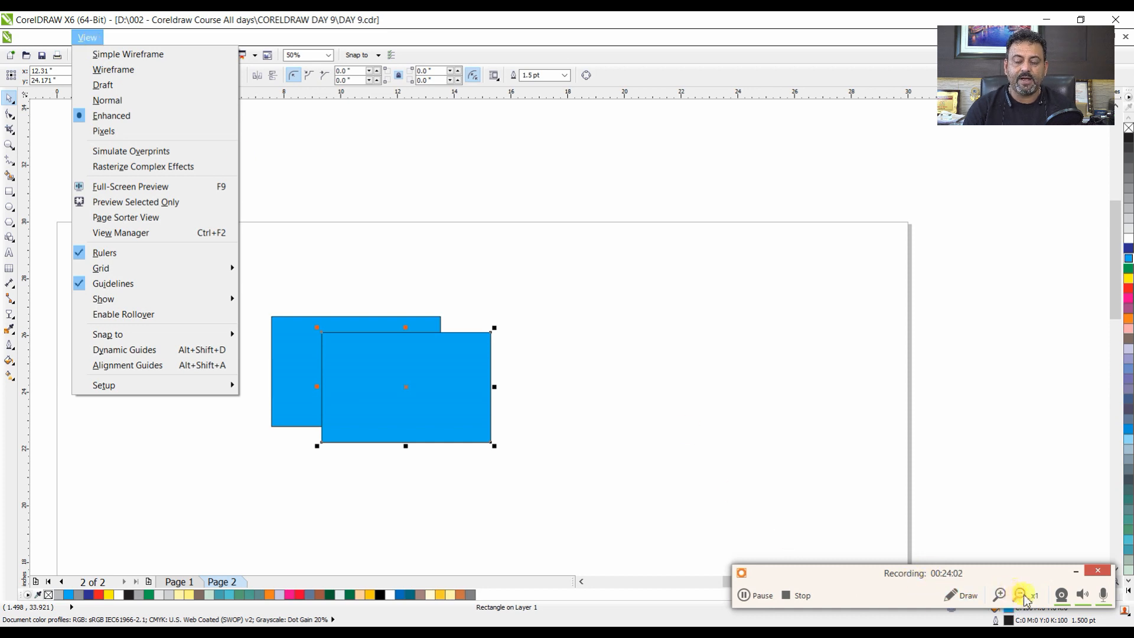
click(1073, 576)
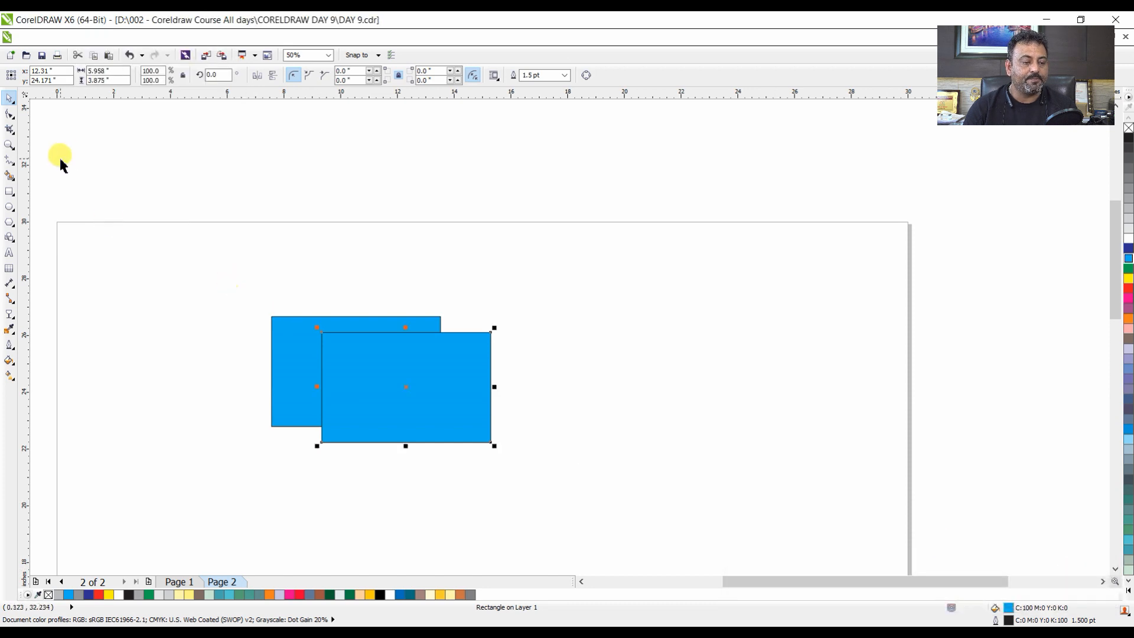
Hide the rulers and display them again.
click(87, 37)
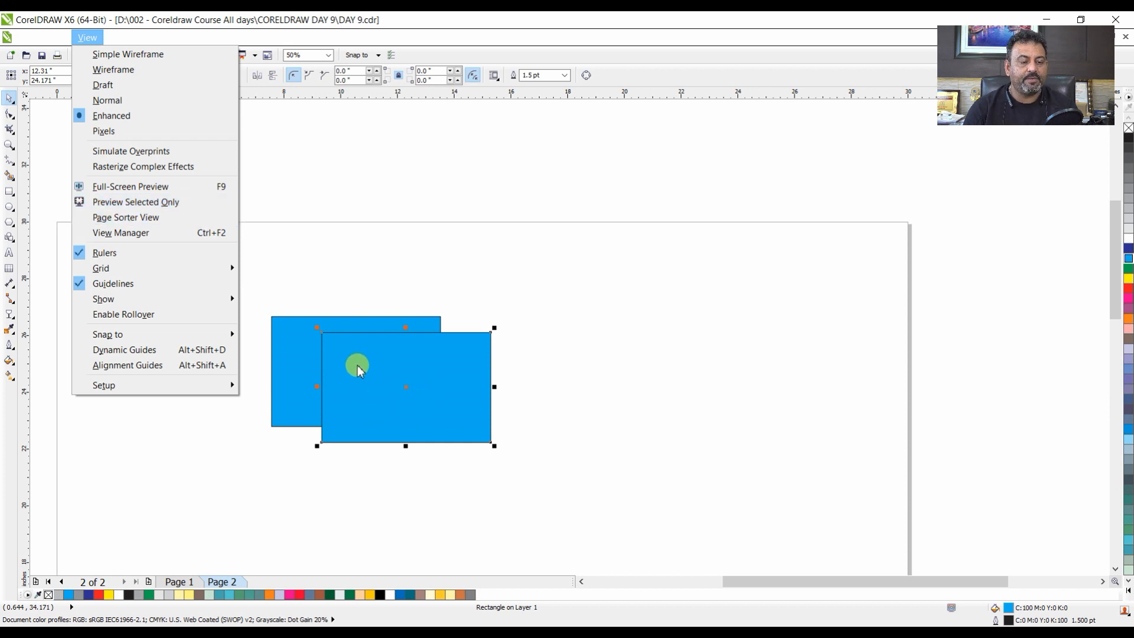
click(144, 253)
click(303, 162)
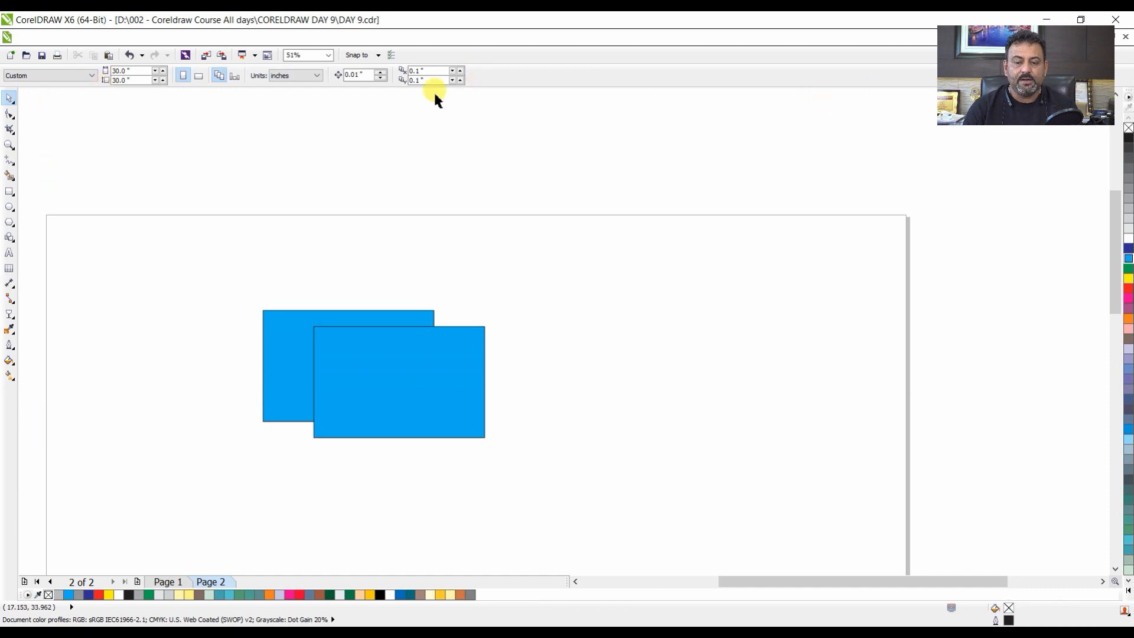
click(86, 37)
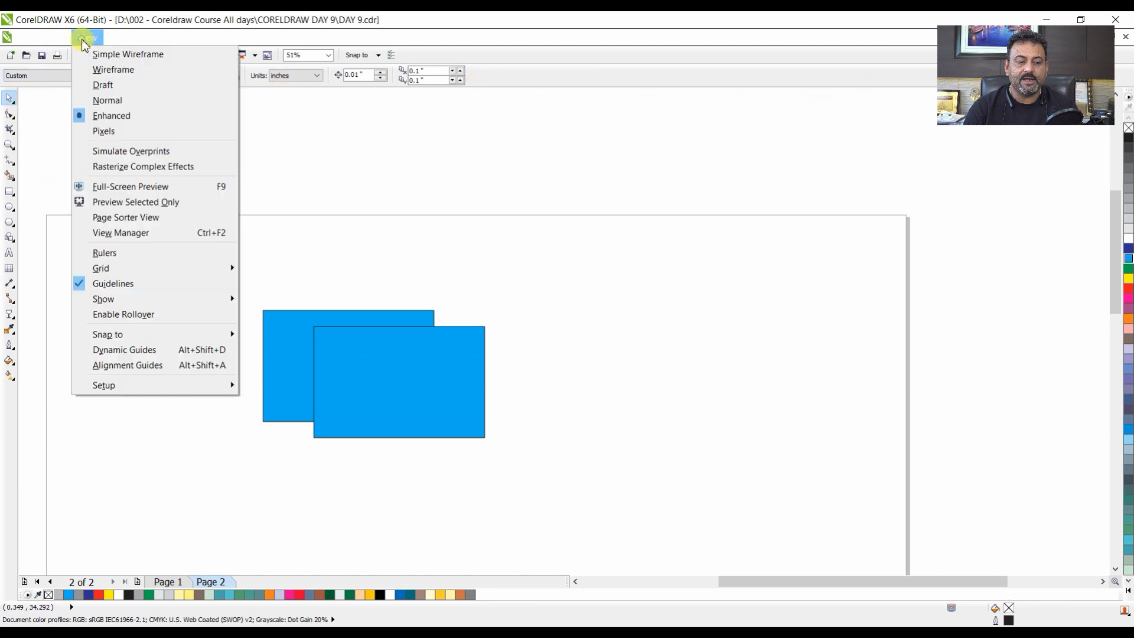
click(147, 254)
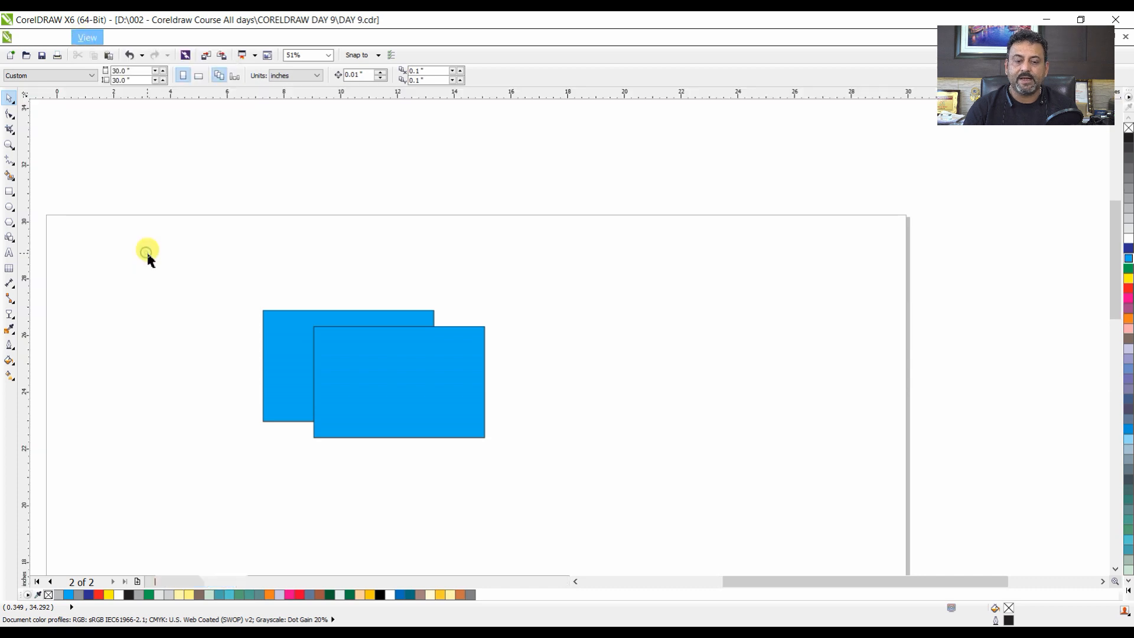
Display the document grid across the workspace and turn it off again.
click(86, 37)
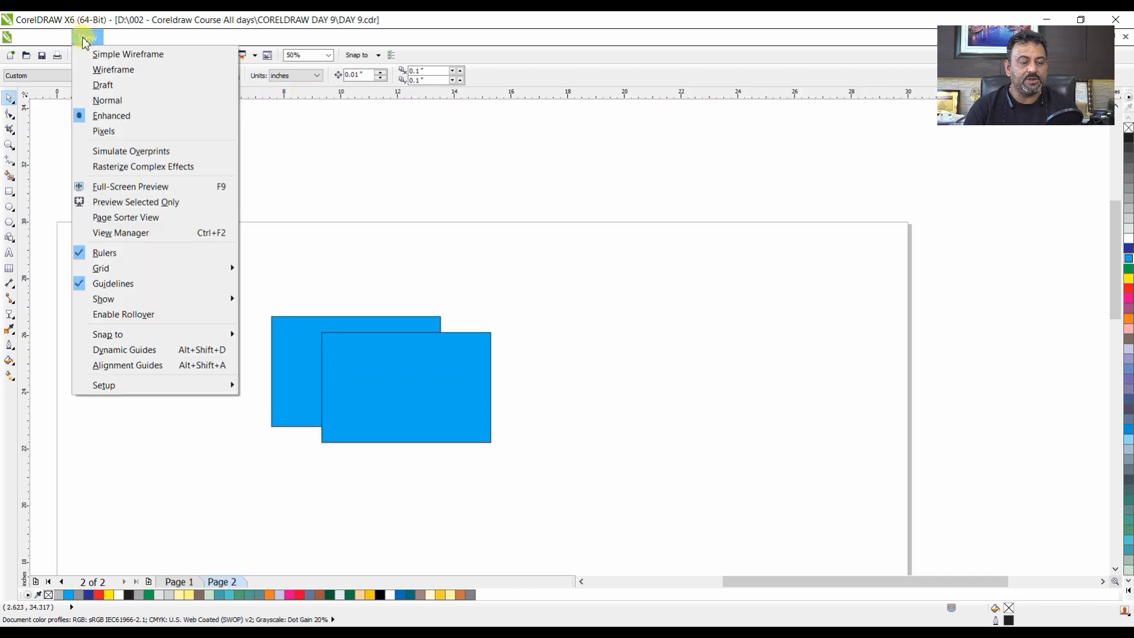
mouse_move(160, 275)
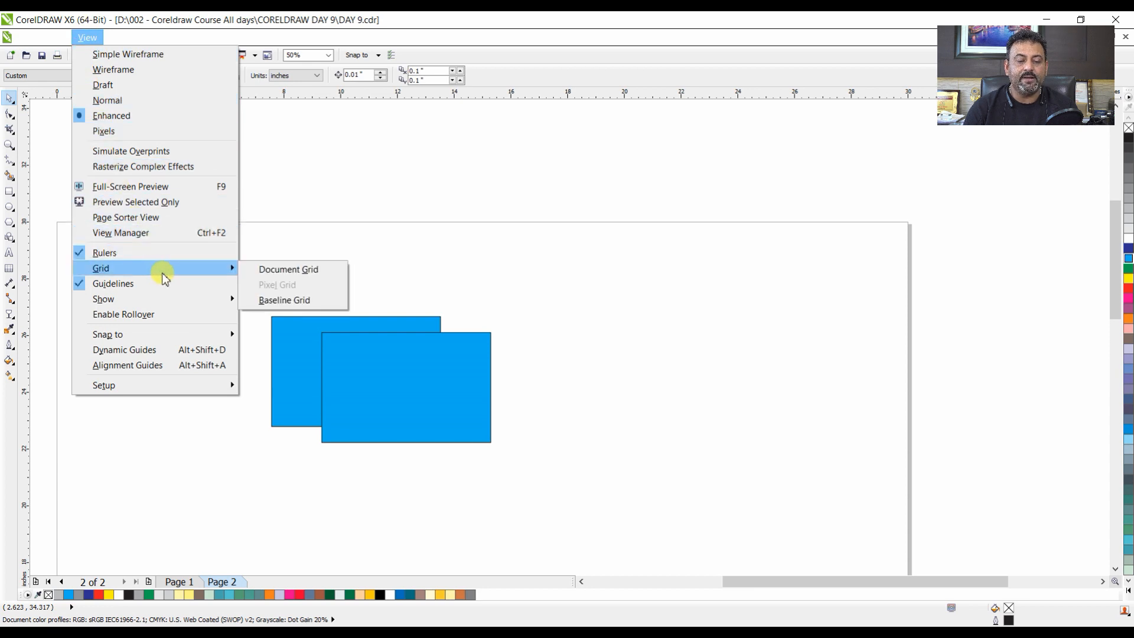
click(283, 273)
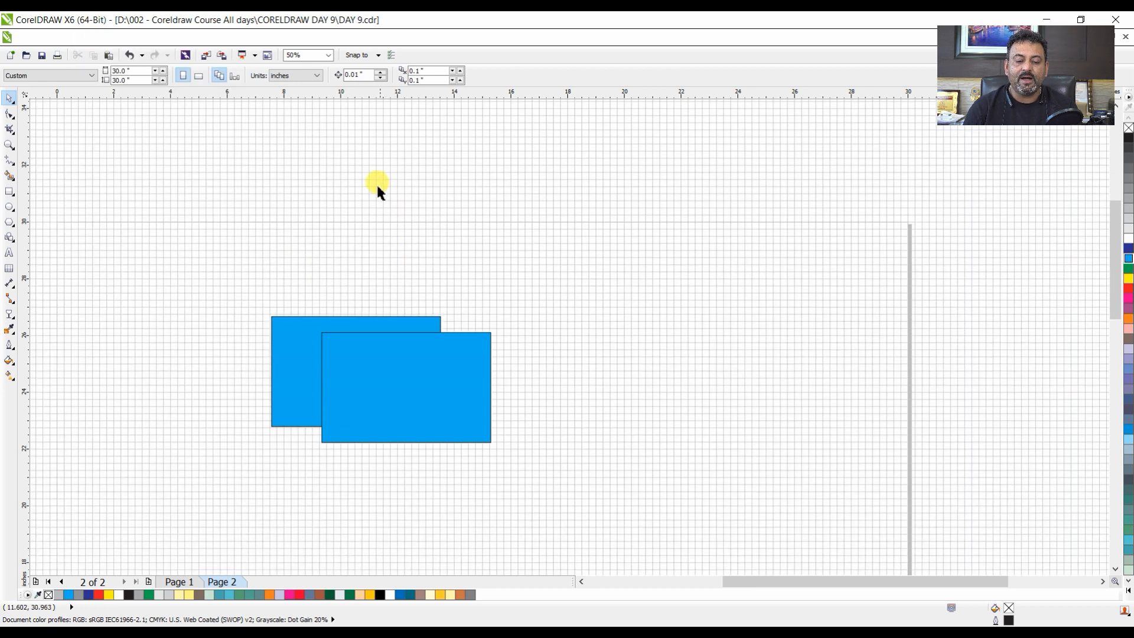
scroll(379, 187, down, 2)
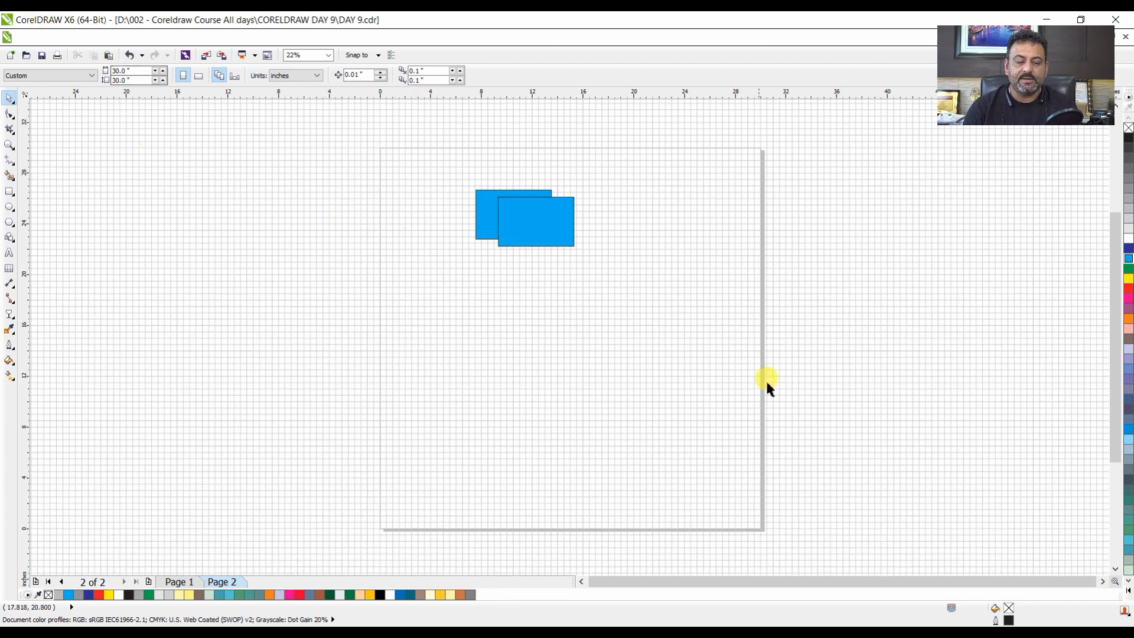
click(87, 38)
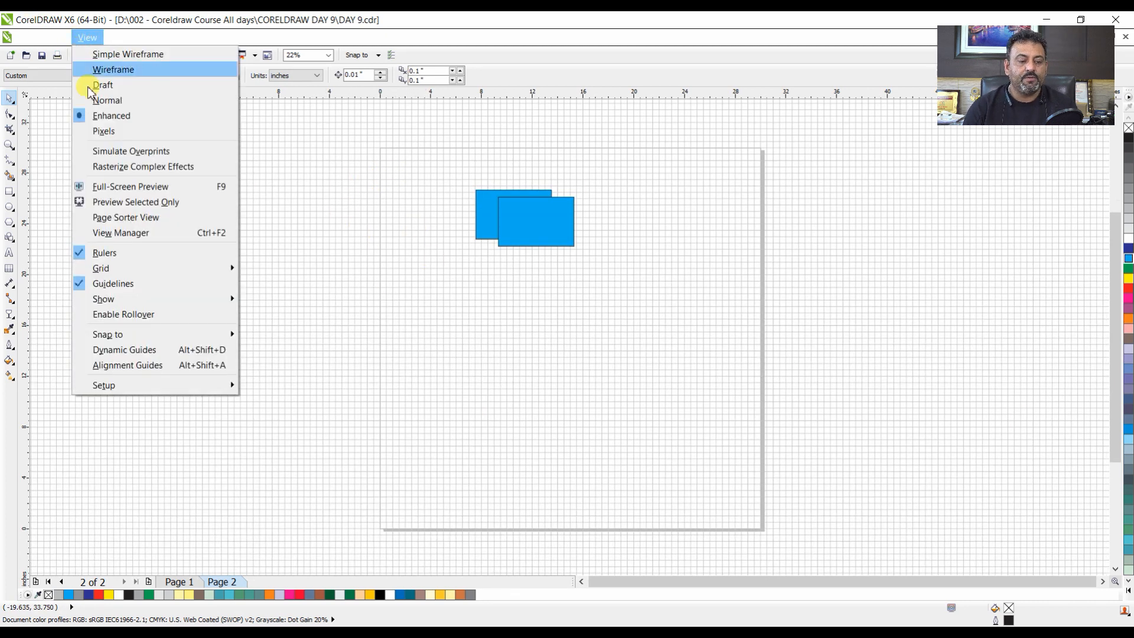
mouse_move(158, 268)
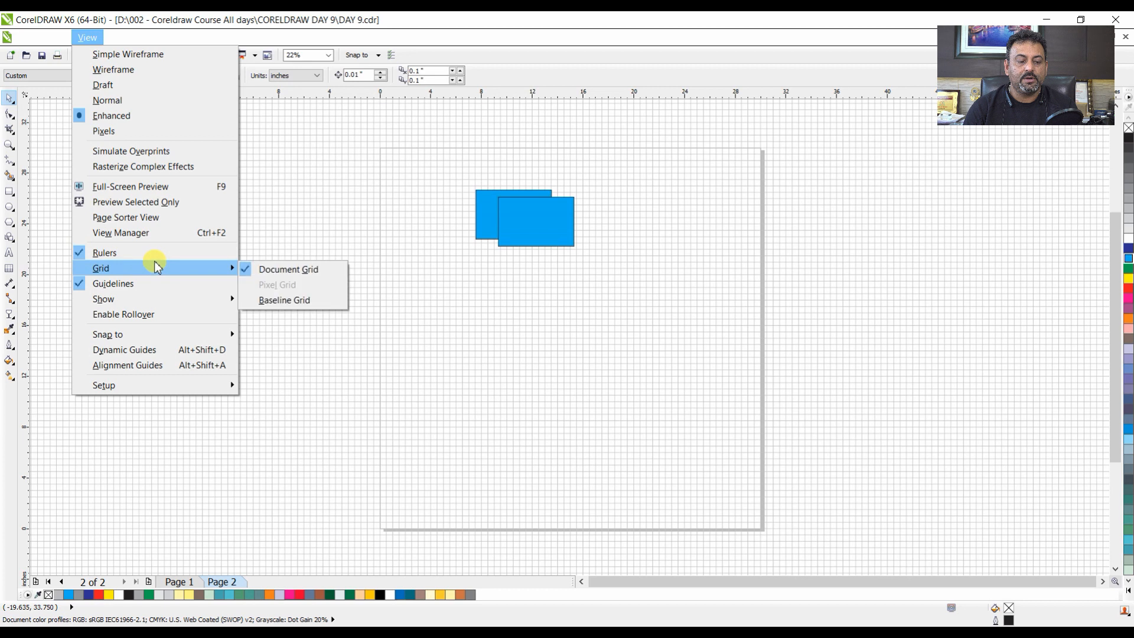
click(292, 270)
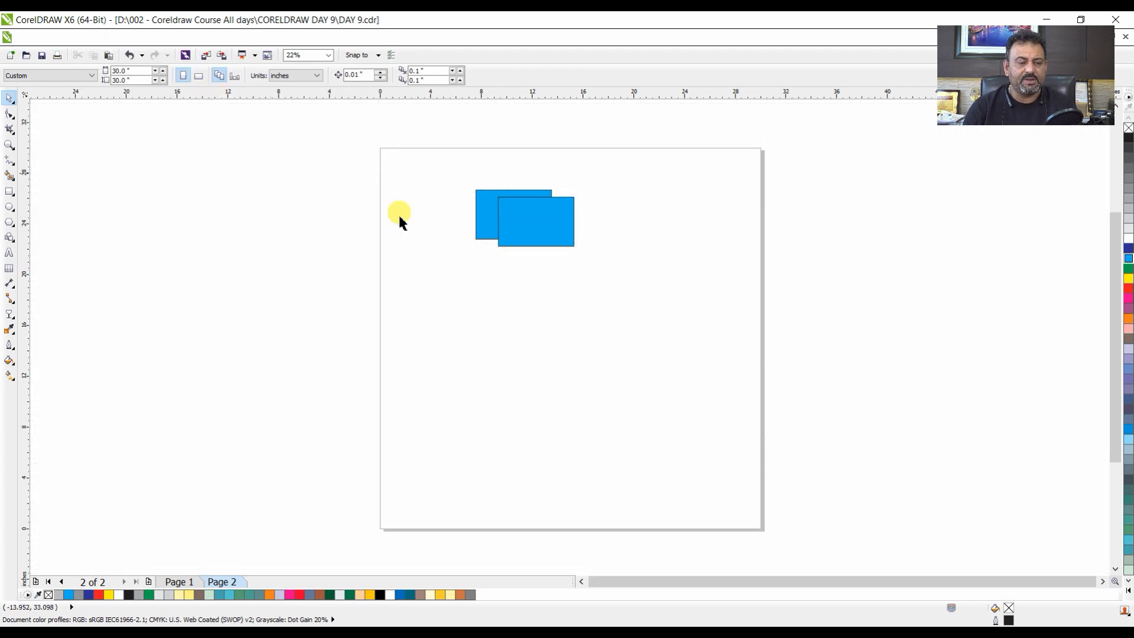
Turn the baseline grid on and off again, and undo the duplication of the cyan rectangle.
key(F2)
drag(400, 157, 739, 374)
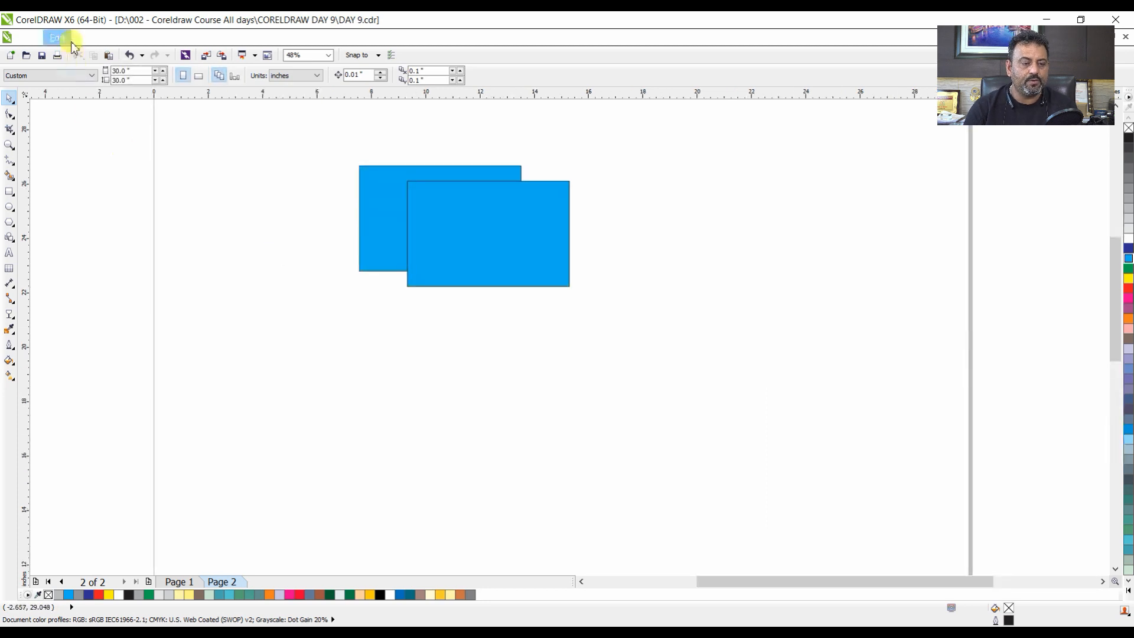
click(83, 38)
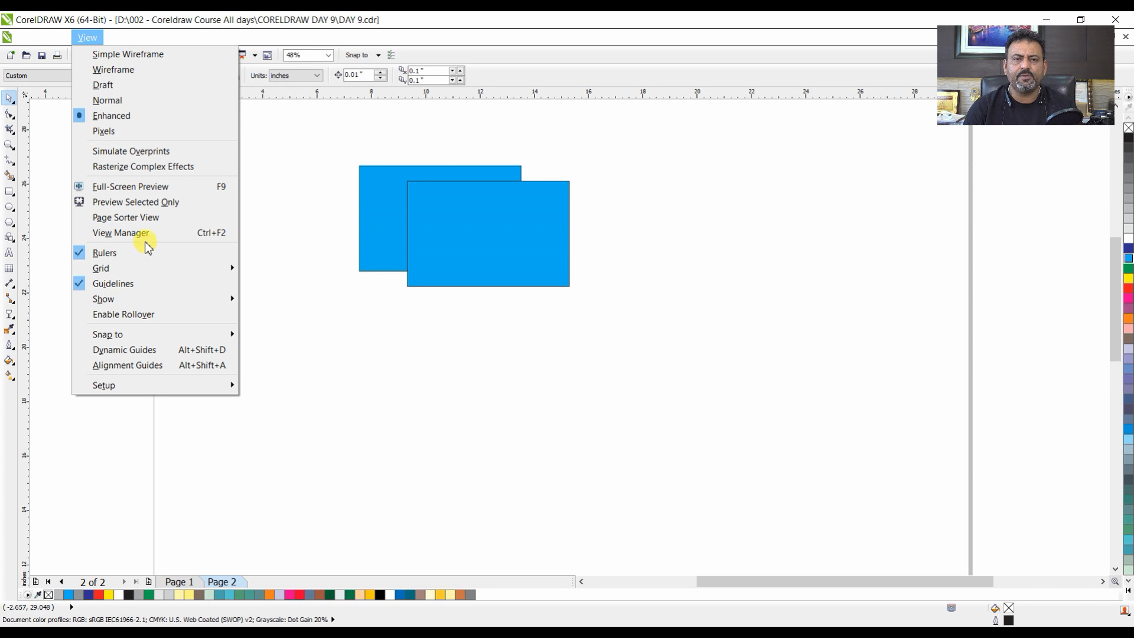
mouse_move(156, 269)
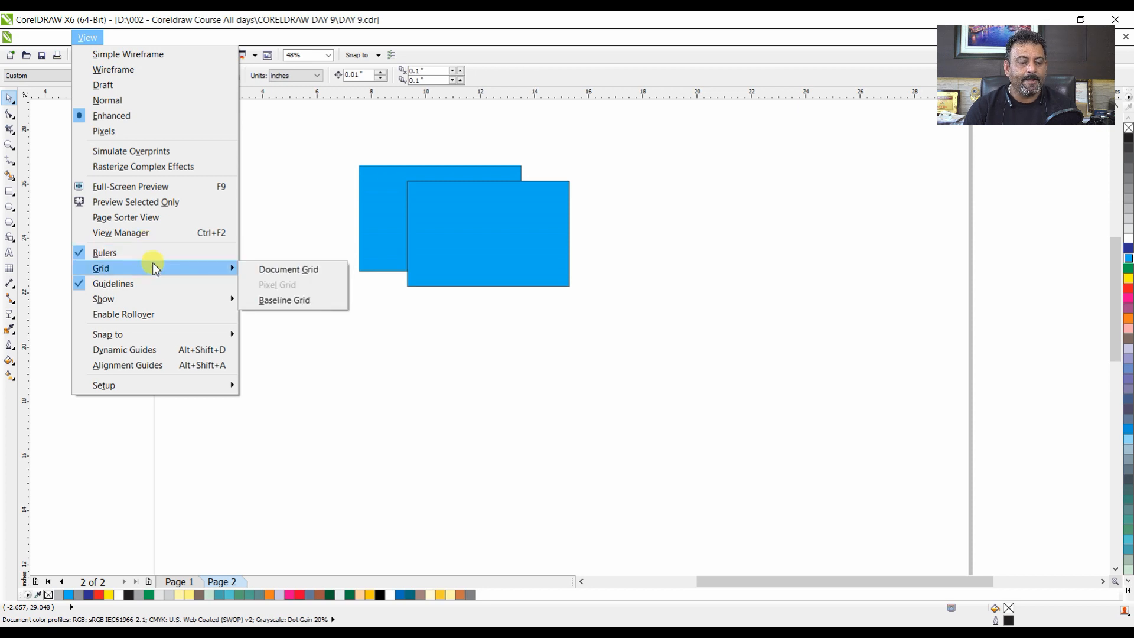
click(305, 300)
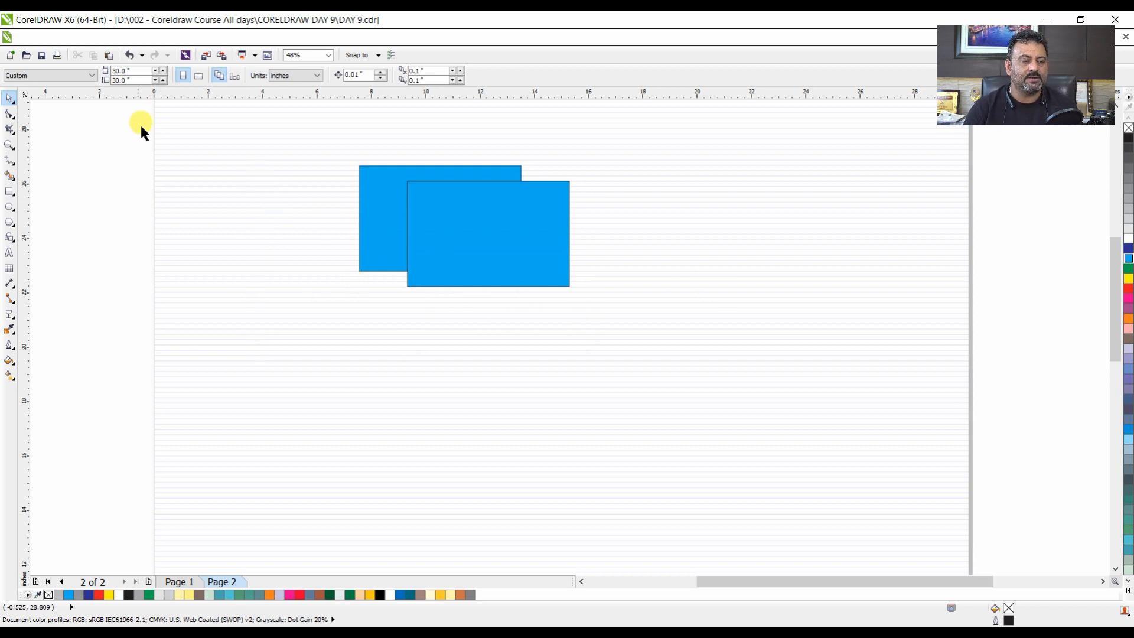
key(ctrl+z)
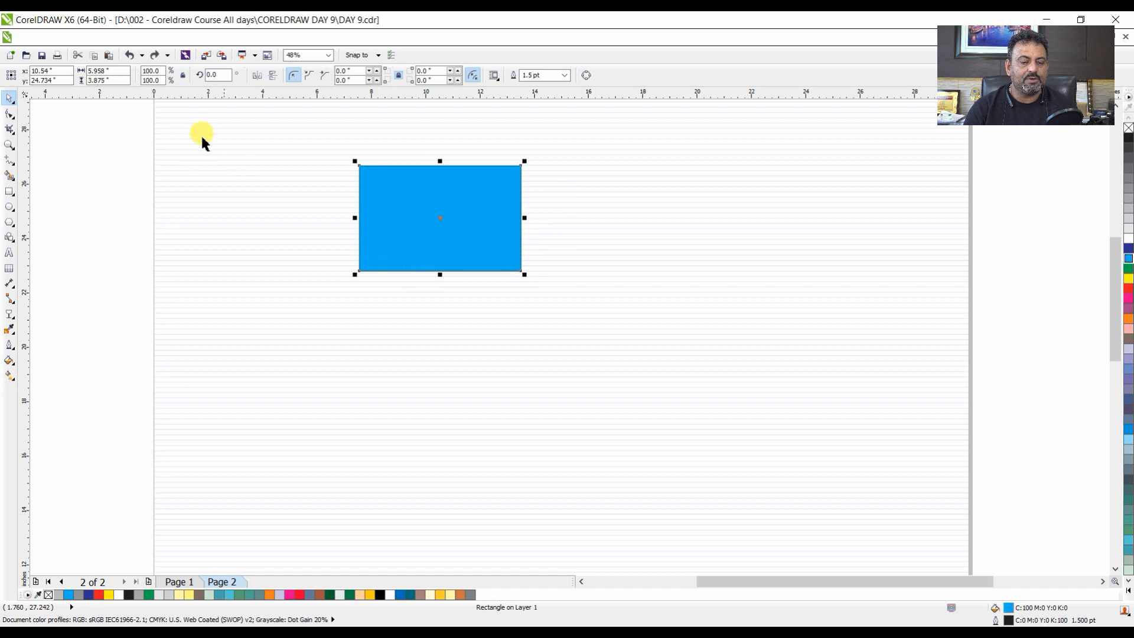
click(87, 37)
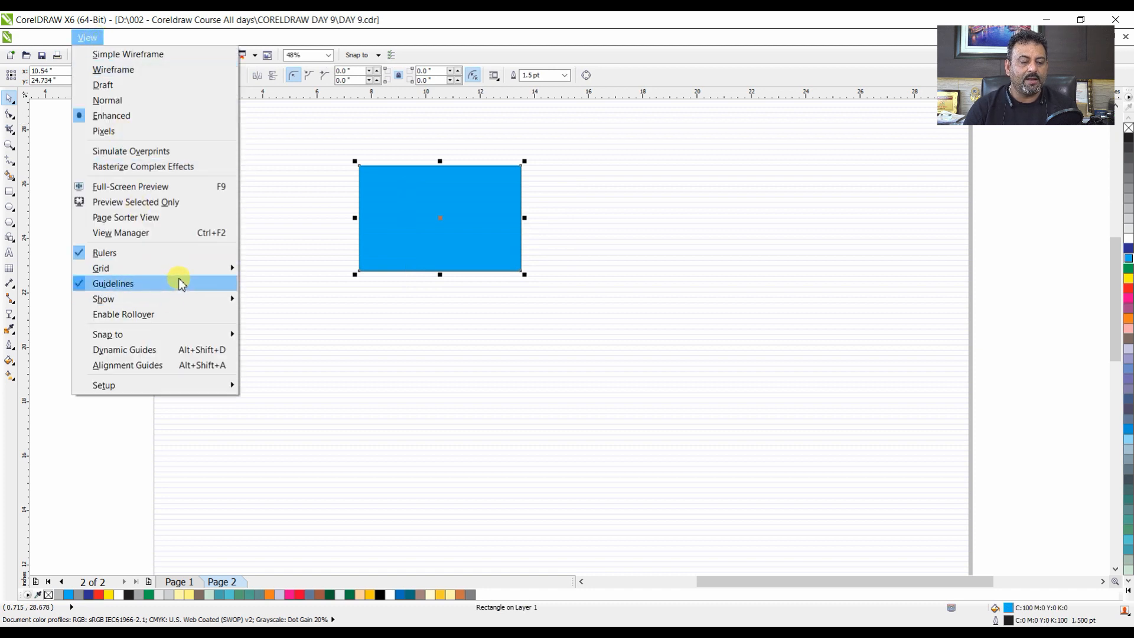
mouse_move(187, 270)
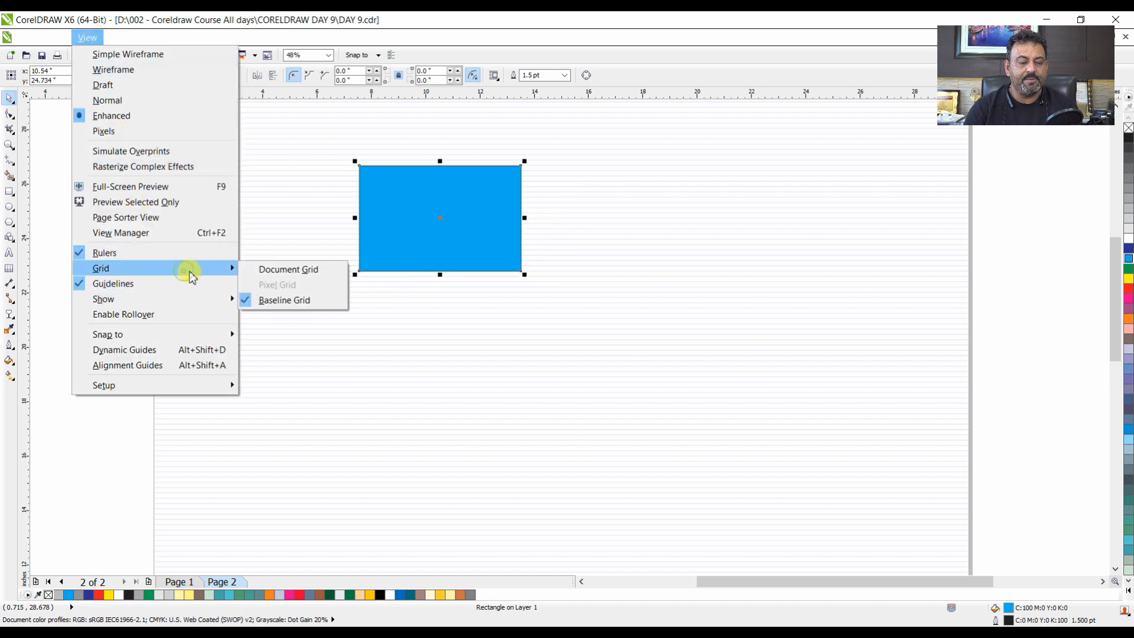
click(284, 300)
click(290, 300)
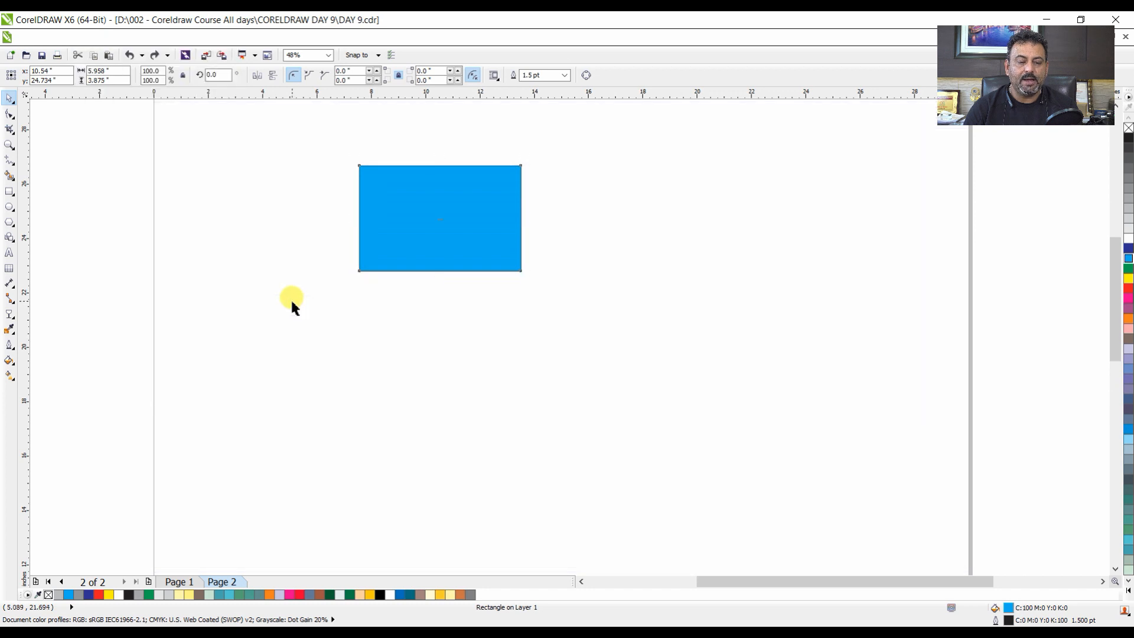
Turn the display of guidelines off and back on, and leave the cyan rectangle deselected.
click(439, 209)
click(445, 244)
click(88, 38)
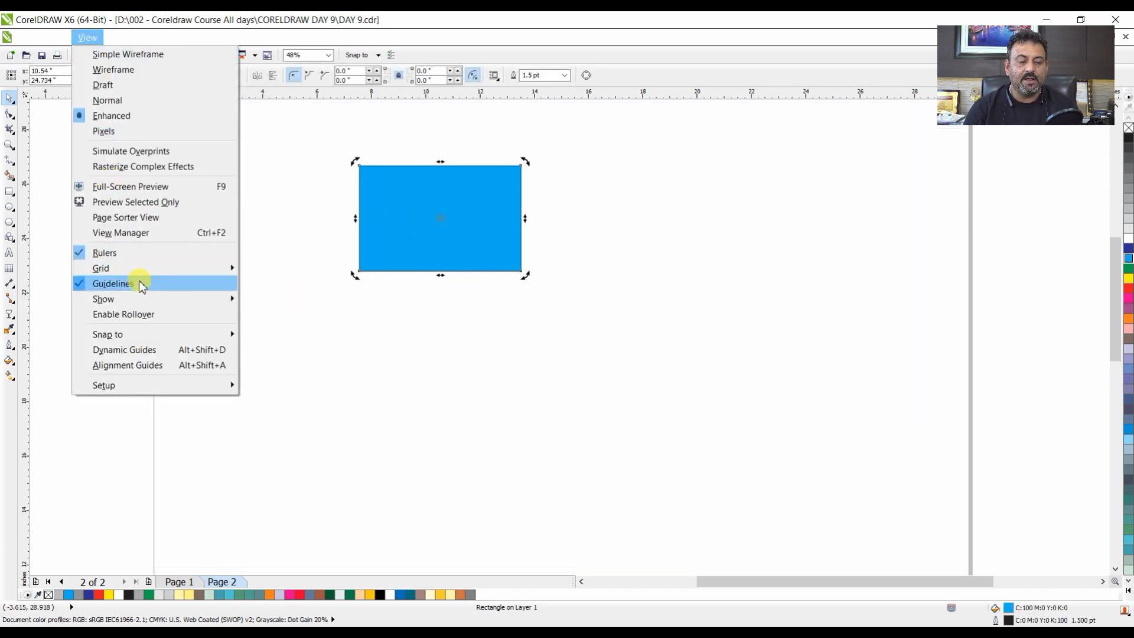
click(142, 284)
click(87, 37)
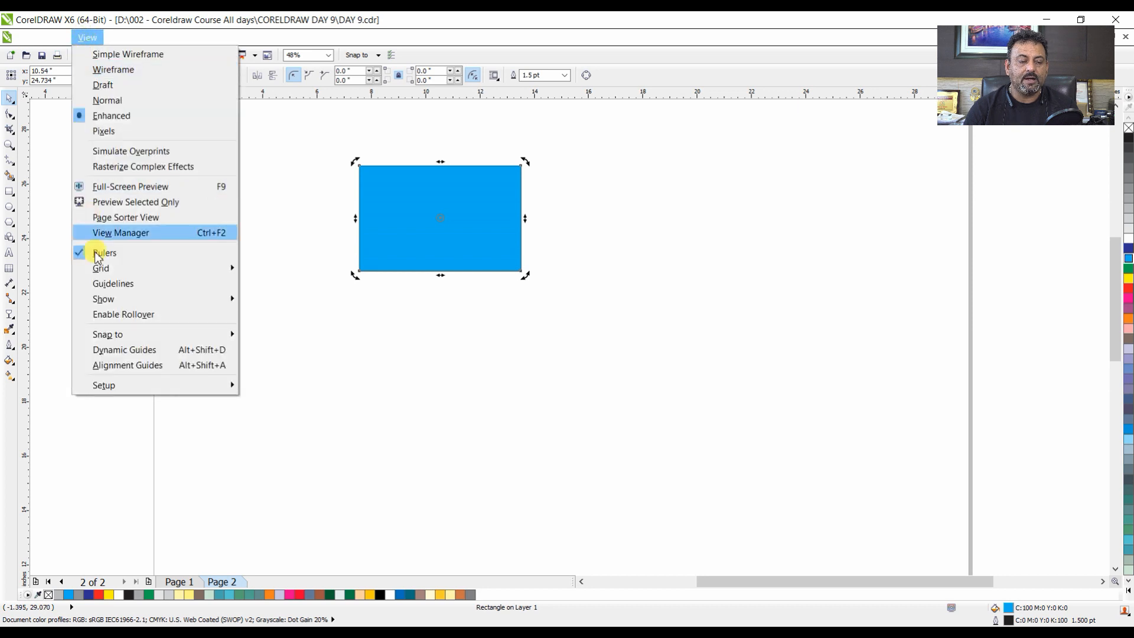
click(119, 286)
click(311, 281)
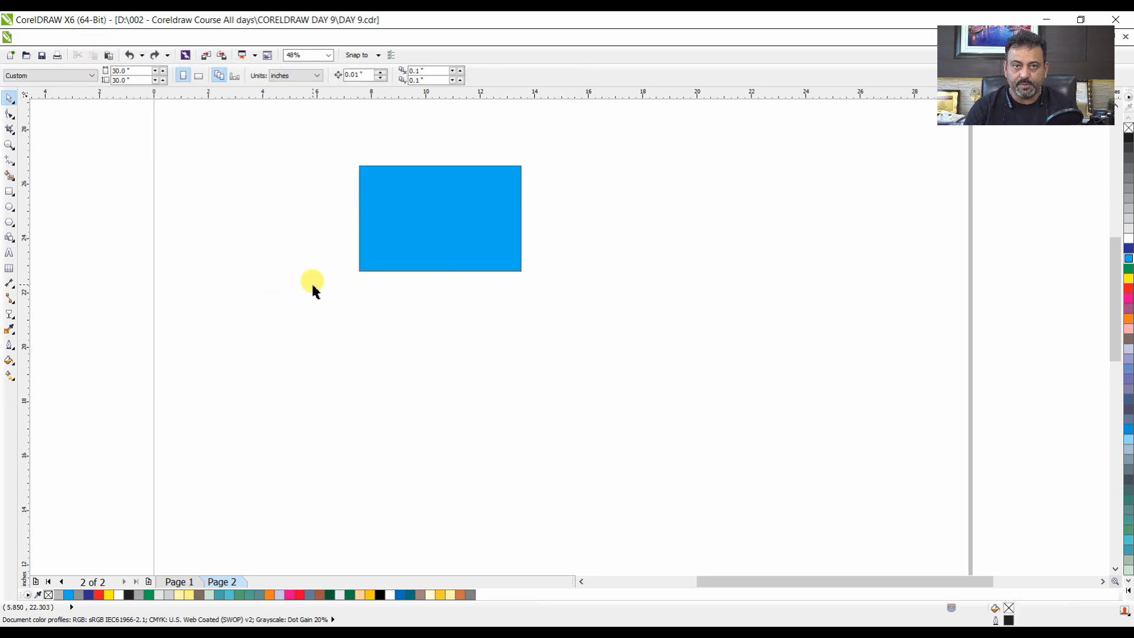
Delete the cyan rectangle and add a vertical guideline at about 4.8 inches and a horizontal one at about 26 inches.
click(374, 236)
key(Delete)
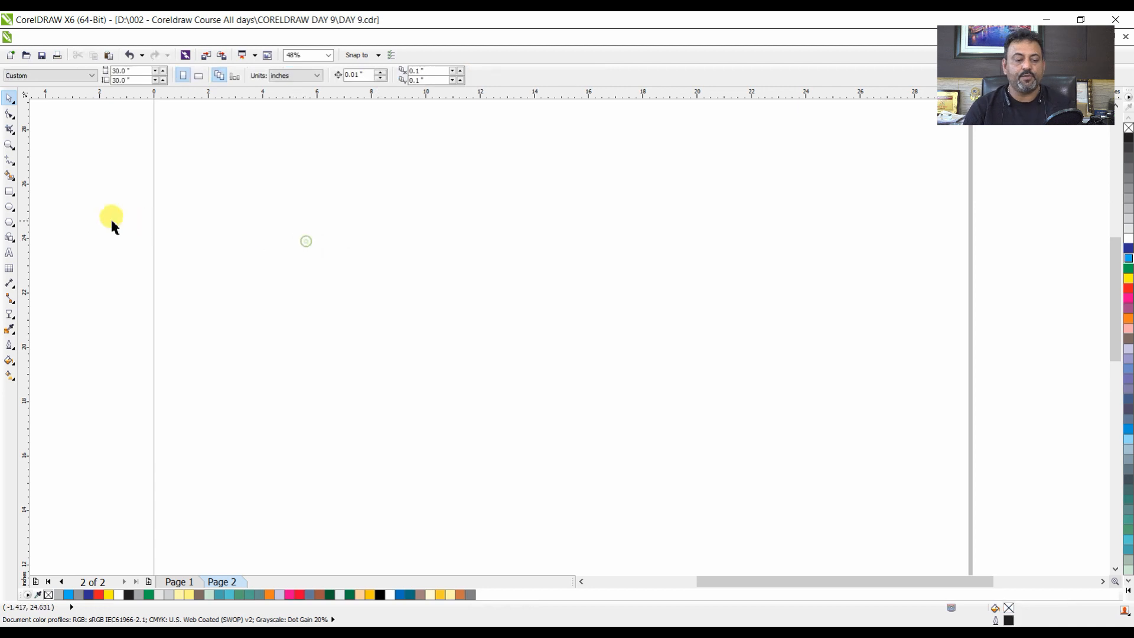
drag(26, 213, 284, 311)
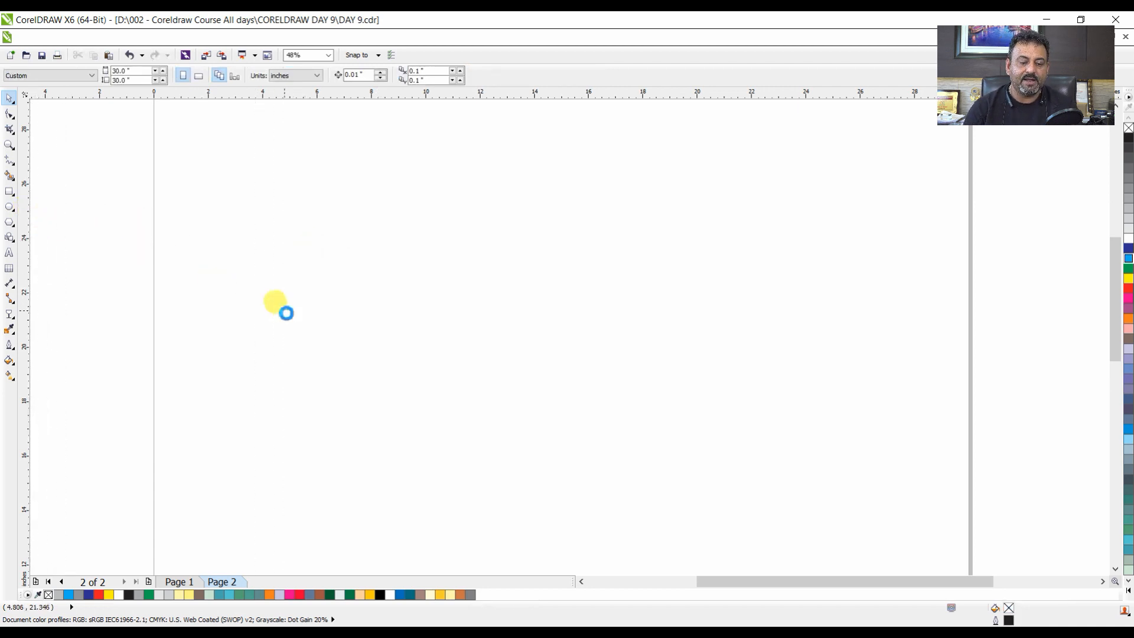
drag(351, 96, 359, 184)
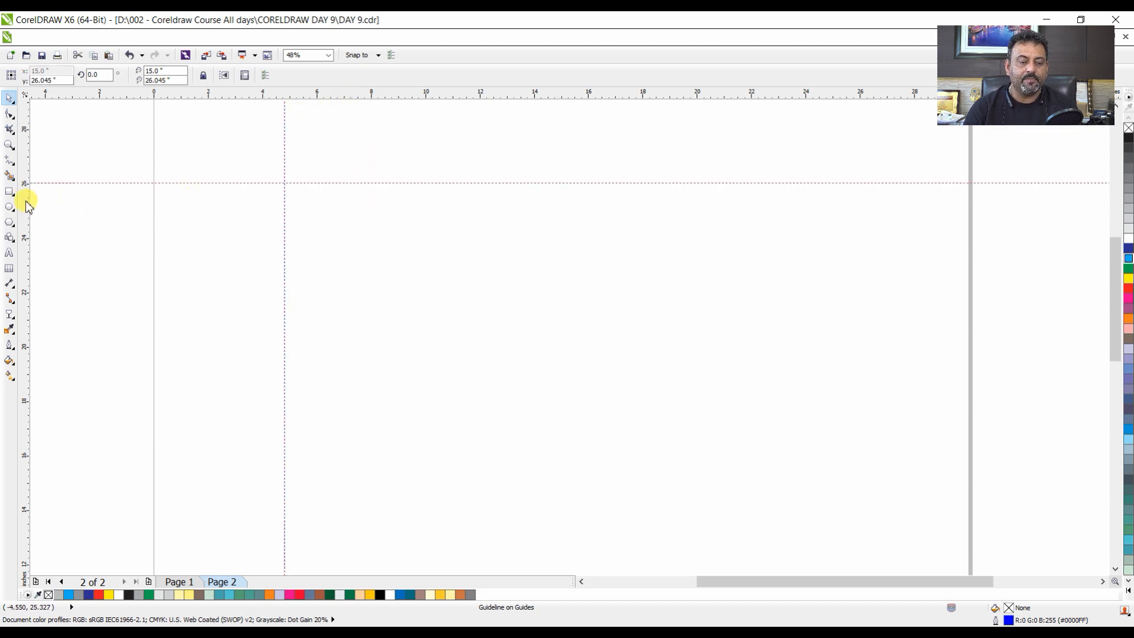
Draw a rectangle about 2.7 by 2.4 inches just below and right of the guideline intersection, and fill it with red.
click(9, 191)
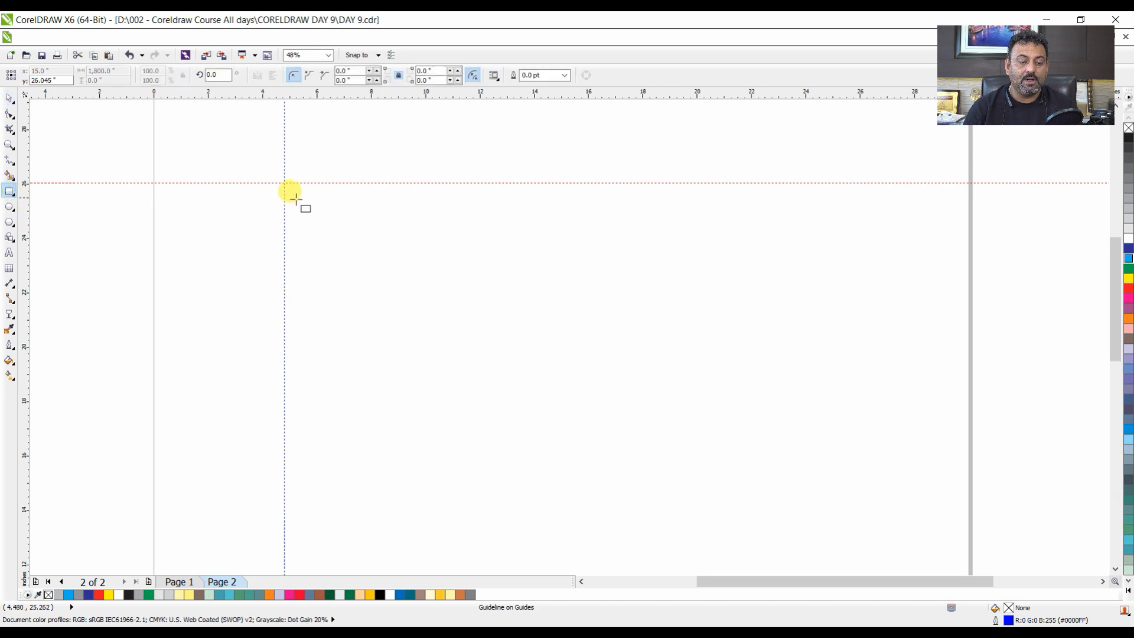
drag(309, 203, 384, 269)
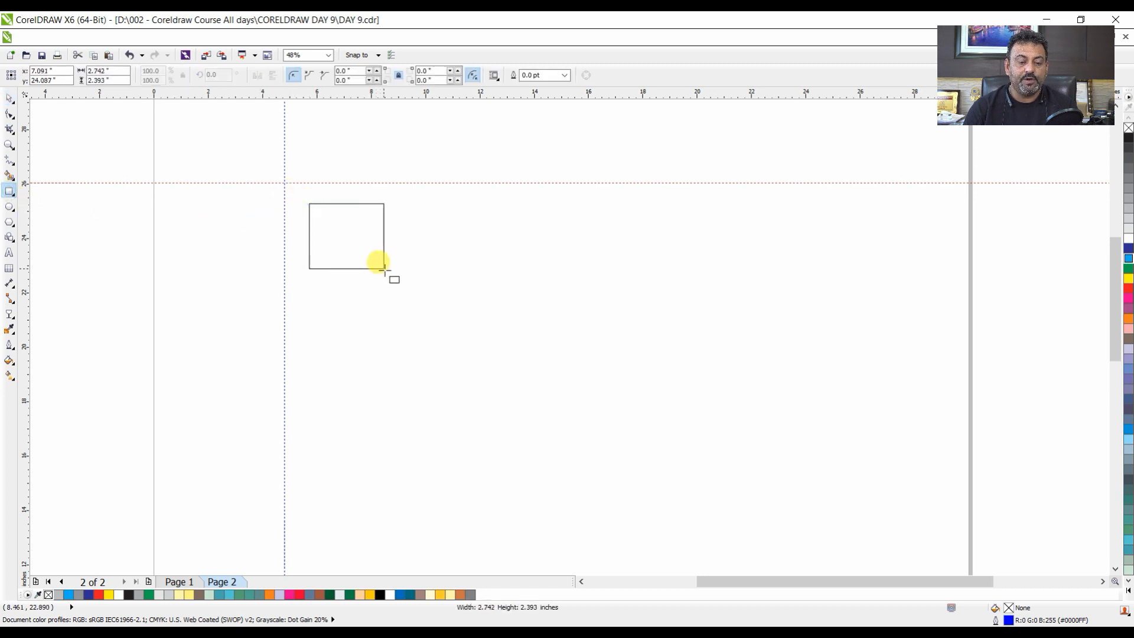
click(1129, 287)
key(space)
key(space)
drag(336, 214, 296, 181)
key(Delete)
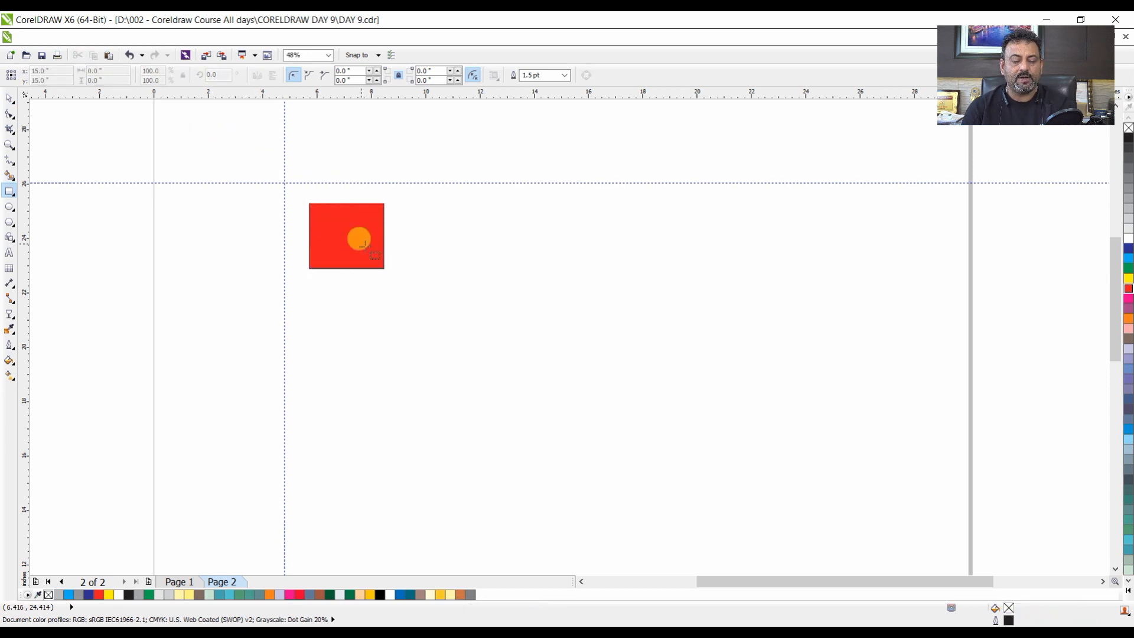
Snap the red rectangle's upper-left corner to the guideline intersection and place a copy below it along the vertical guideline.
key(space)
drag(345, 238, 317, 208)
click(331, 220)
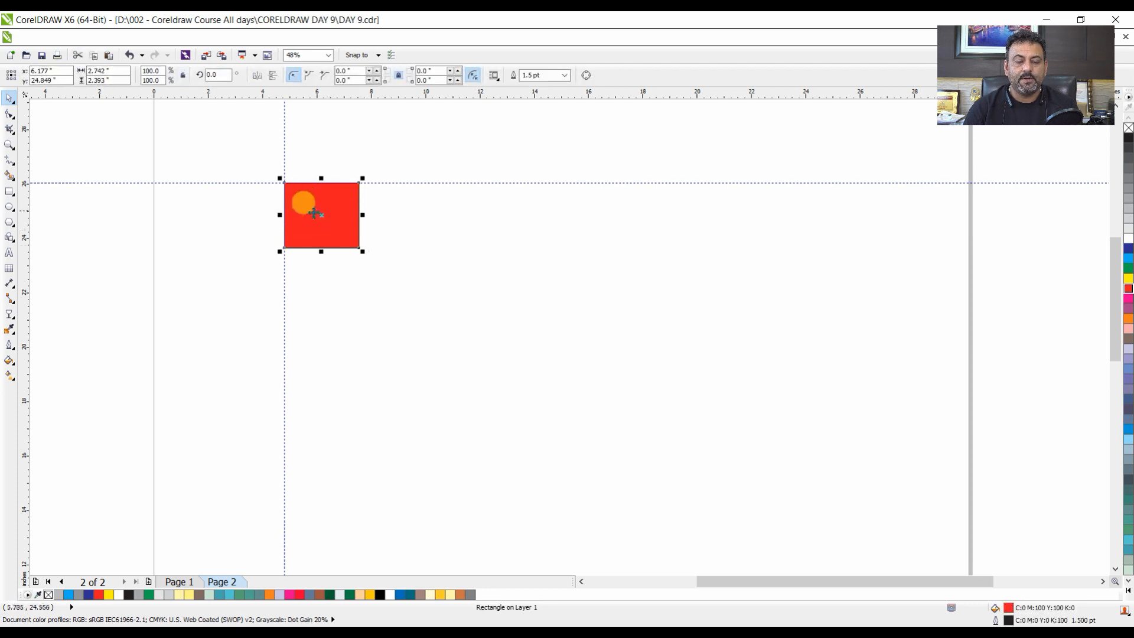
drag(308, 211, 396, 302)
click(167, 116)
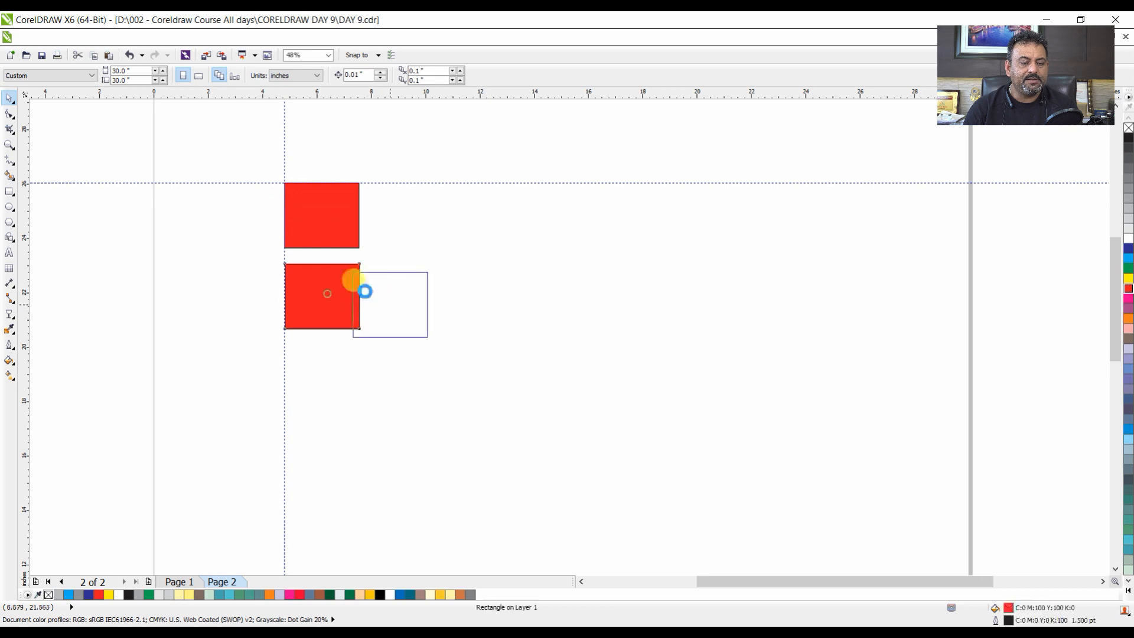
Turn on snapping to guidelines and snap the lower red rectangle's edge to the vertical guideline, just below the first rectangle.
click(214, 156)
click(87, 37)
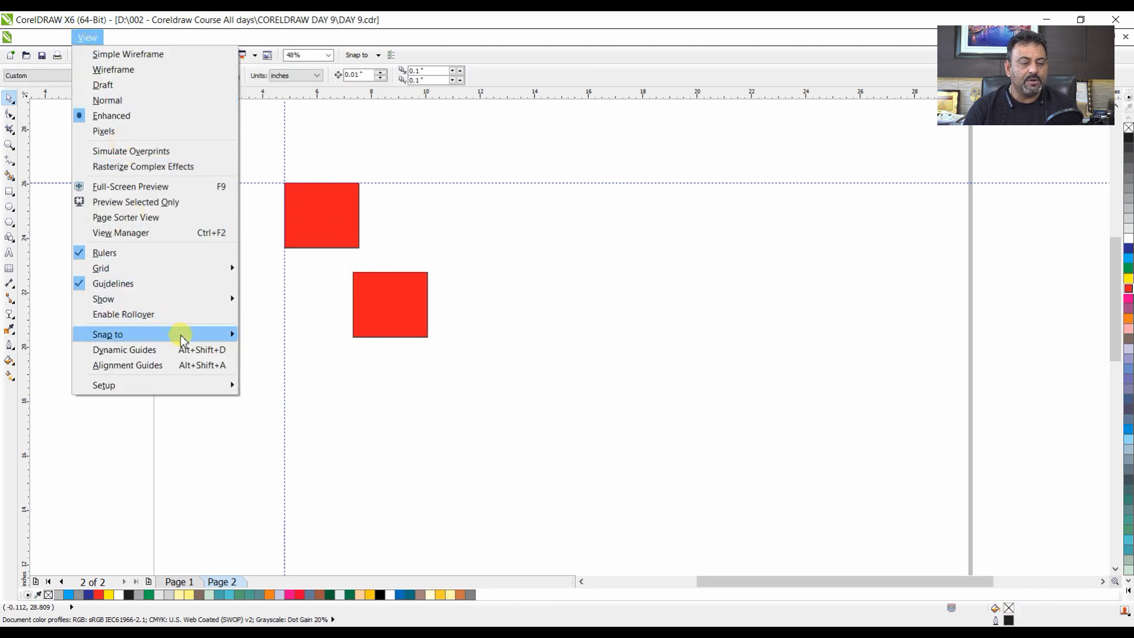
mouse_move(182, 341)
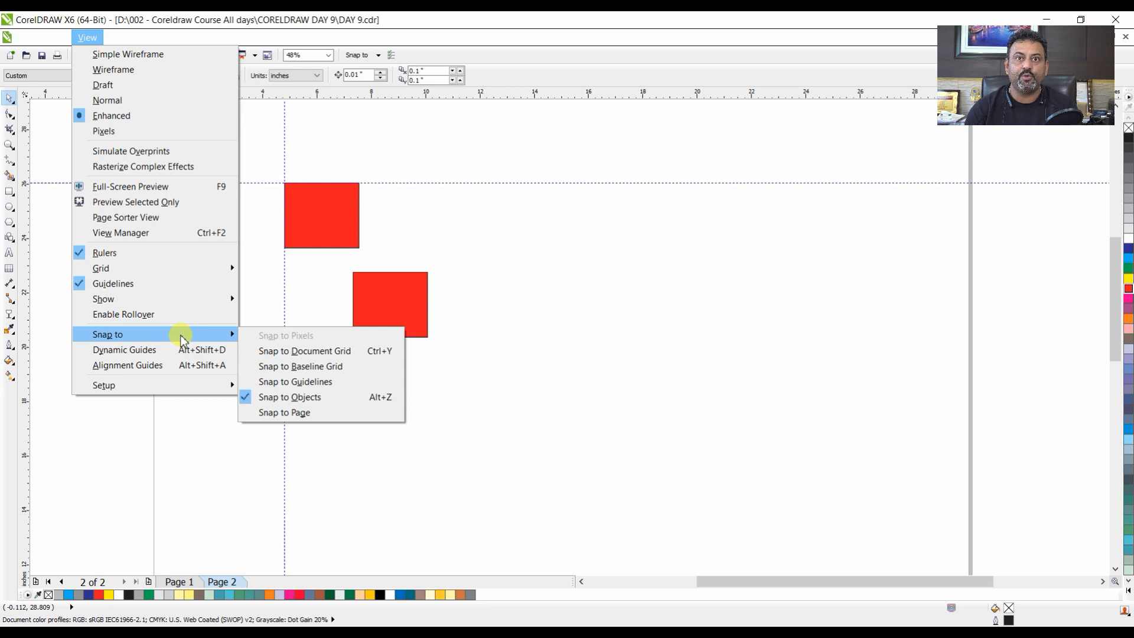
click(307, 384)
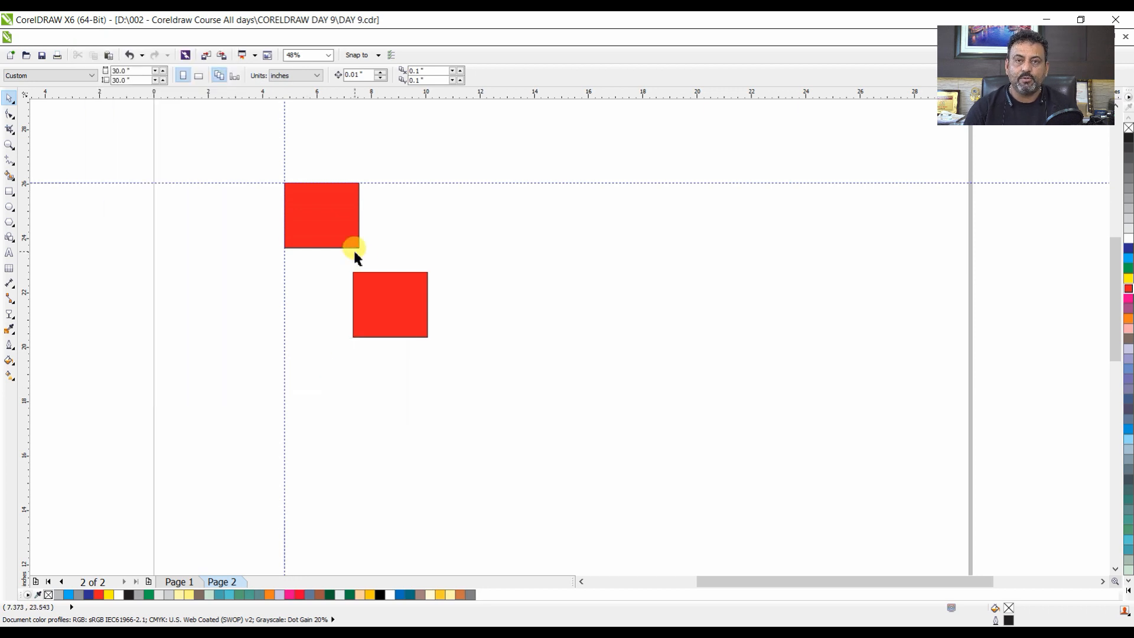
click(410, 323)
drag(411, 322, 327, 289)
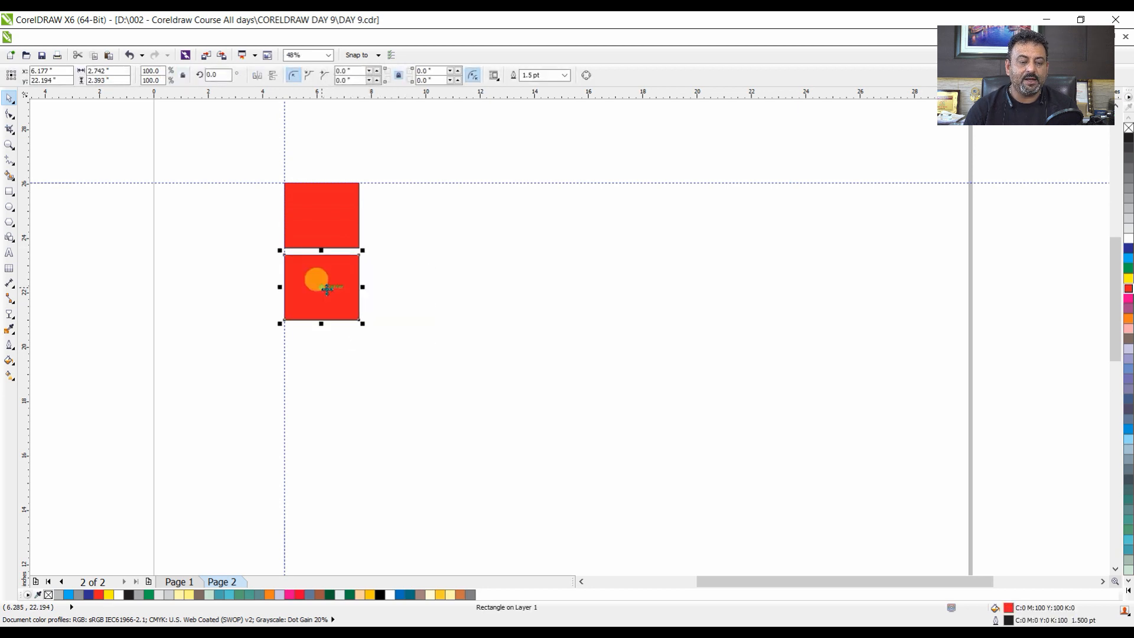
click(402, 289)
Place two more copies of the red rectangle below the existing pair, aligned along the vertical guideline.
drag(314, 225, 334, 426)
right_click(506, 290)
right_click(437, 396)
Fill the fourth rectangle in the column with purple, the third with green and the second with light blue.
click(1129, 312)
click(333, 363)
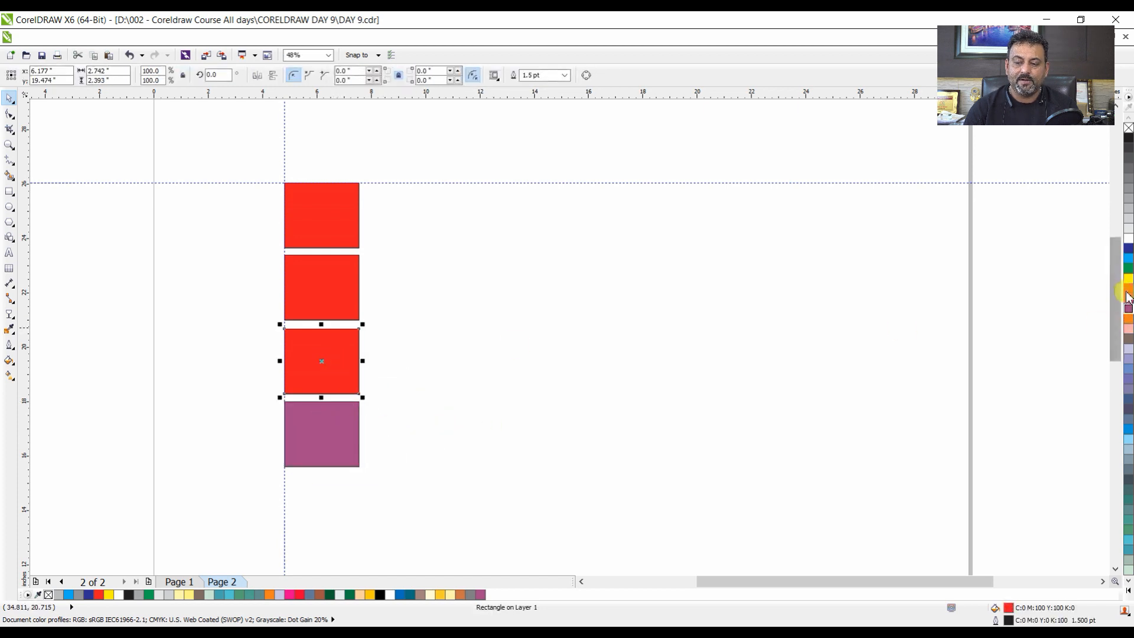
click(1129, 268)
click(324, 297)
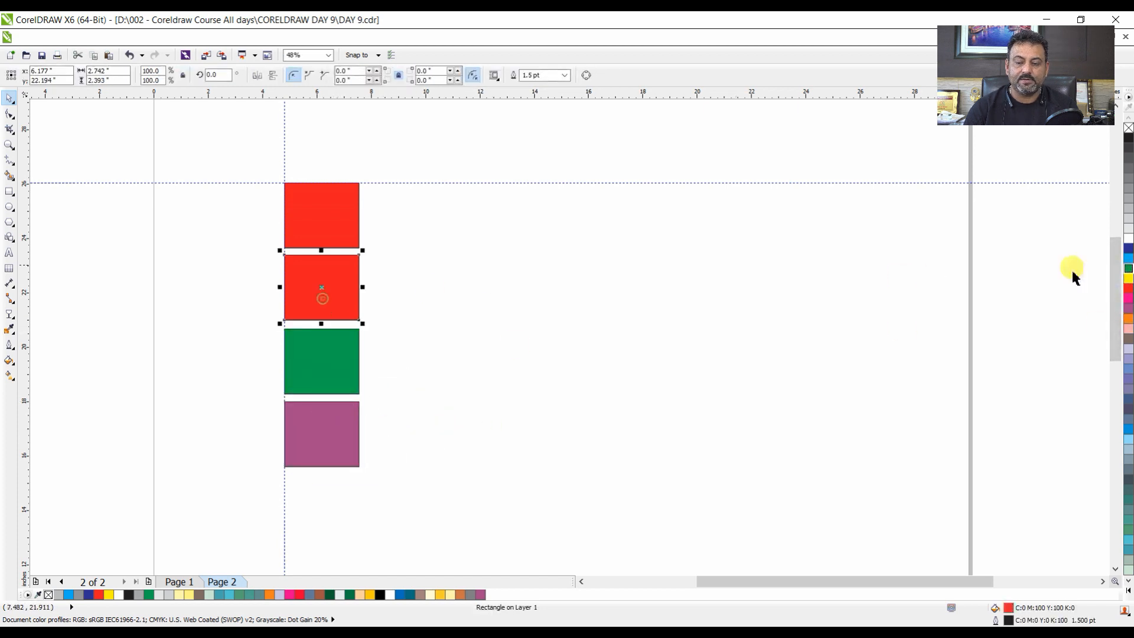
click(1129, 260)
Place a copy of the green rectangle below the purple one as the fifth rectangle on the vertical guideline.
drag(322, 375, 324, 522)
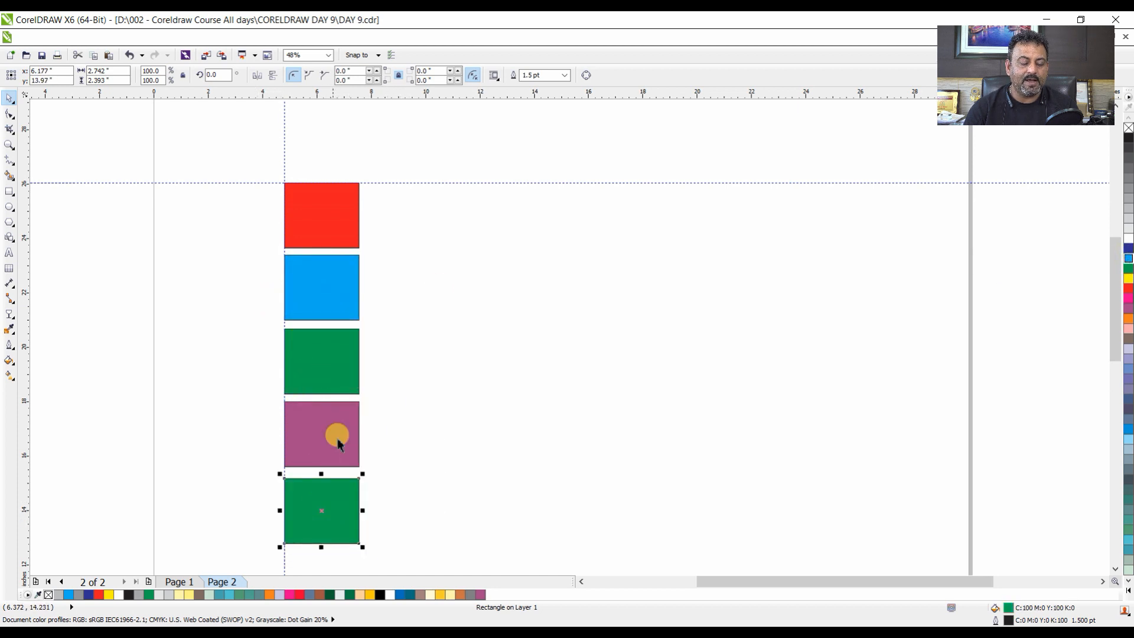
click(441, 278)
drag(325, 261, 326, 288)
click(480, 273)
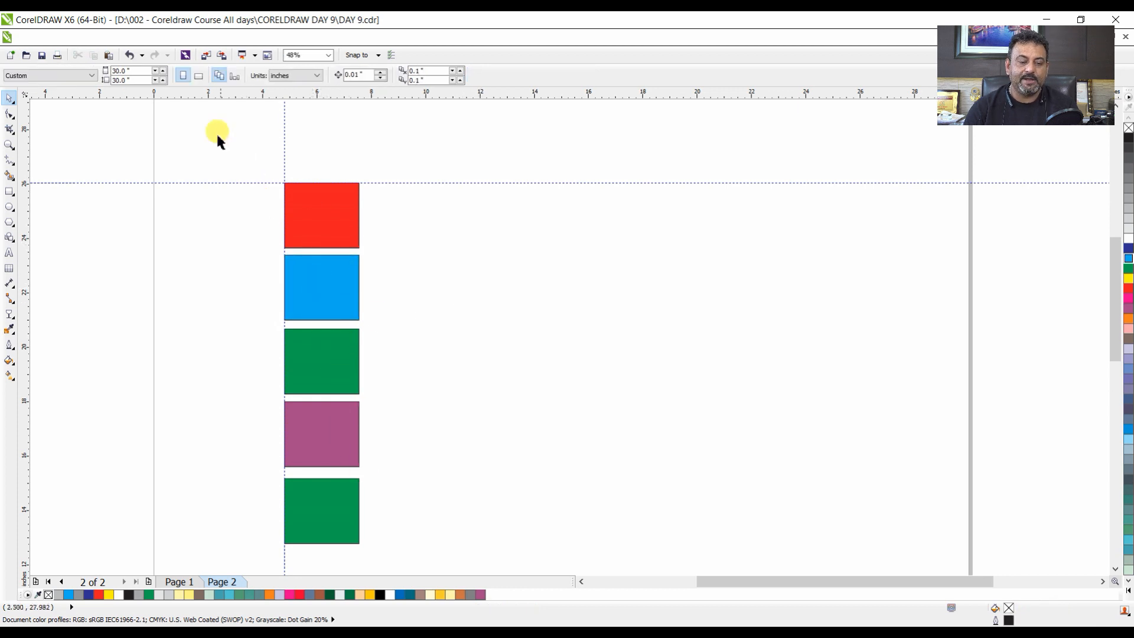
Select all five rectangles and space them evenly with Distribute center vertically.
drag(224, 145, 466, 555)
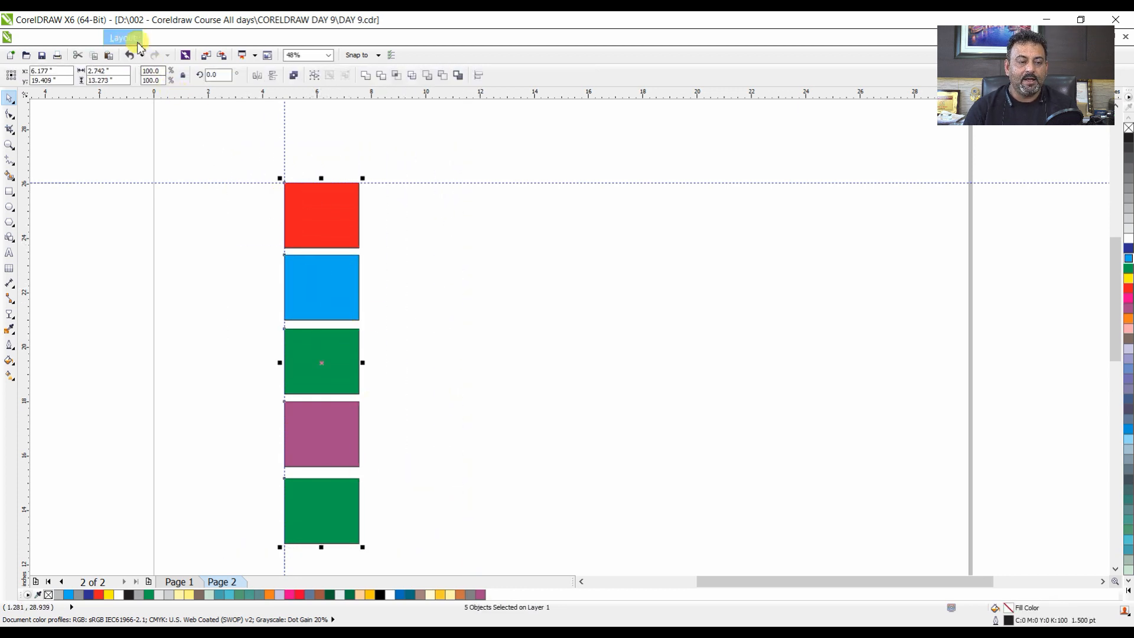
click(164, 37)
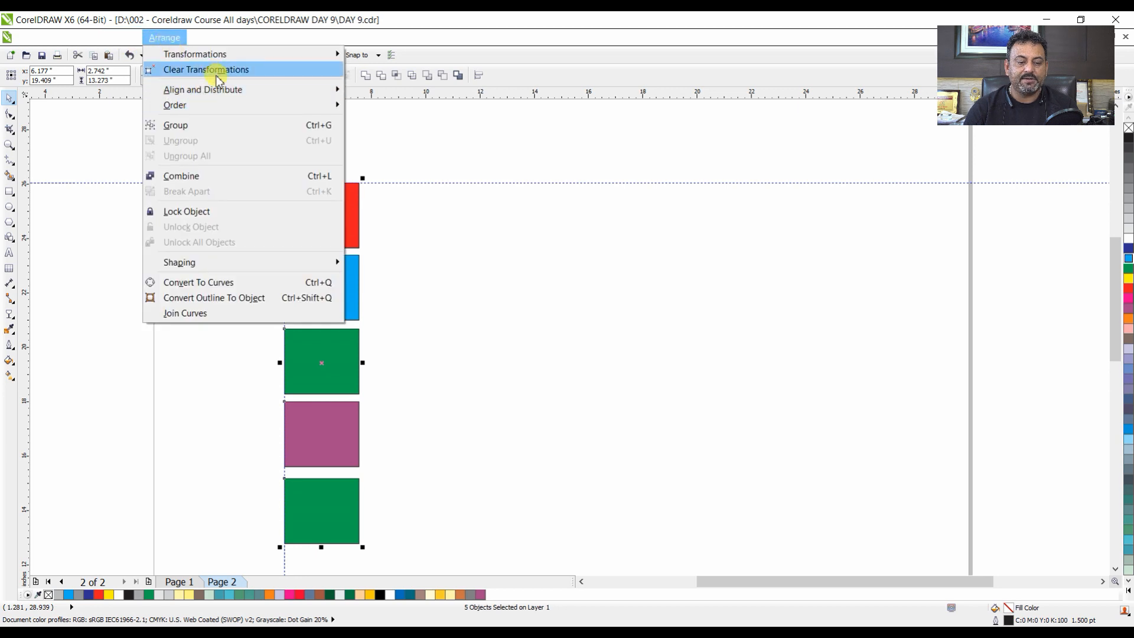
mouse_move(221, 95)
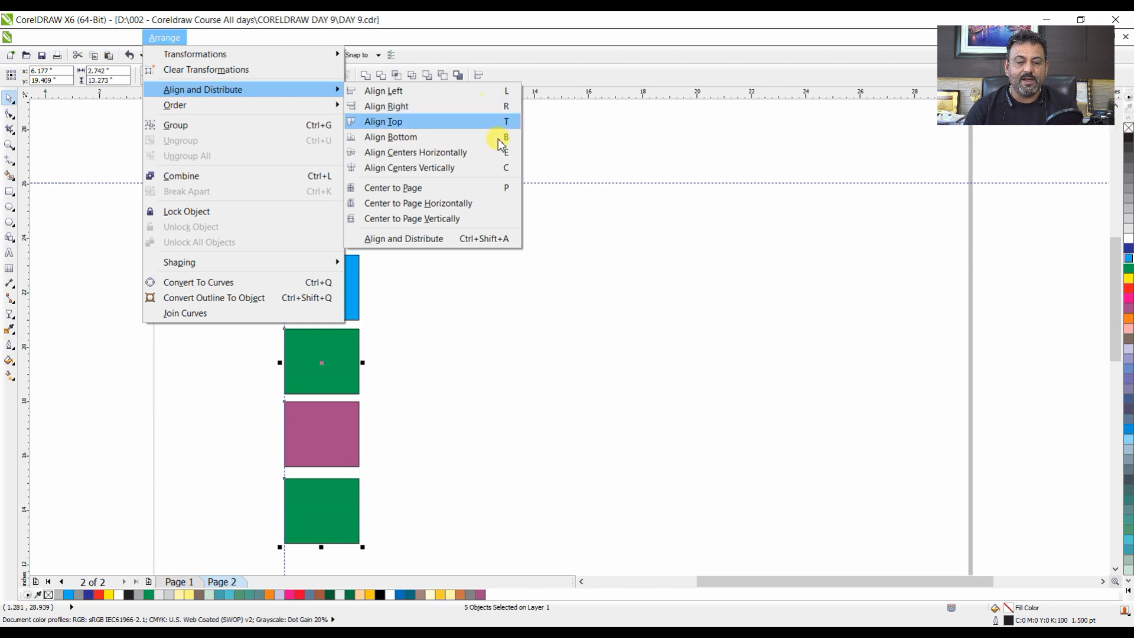
click(495, 242)
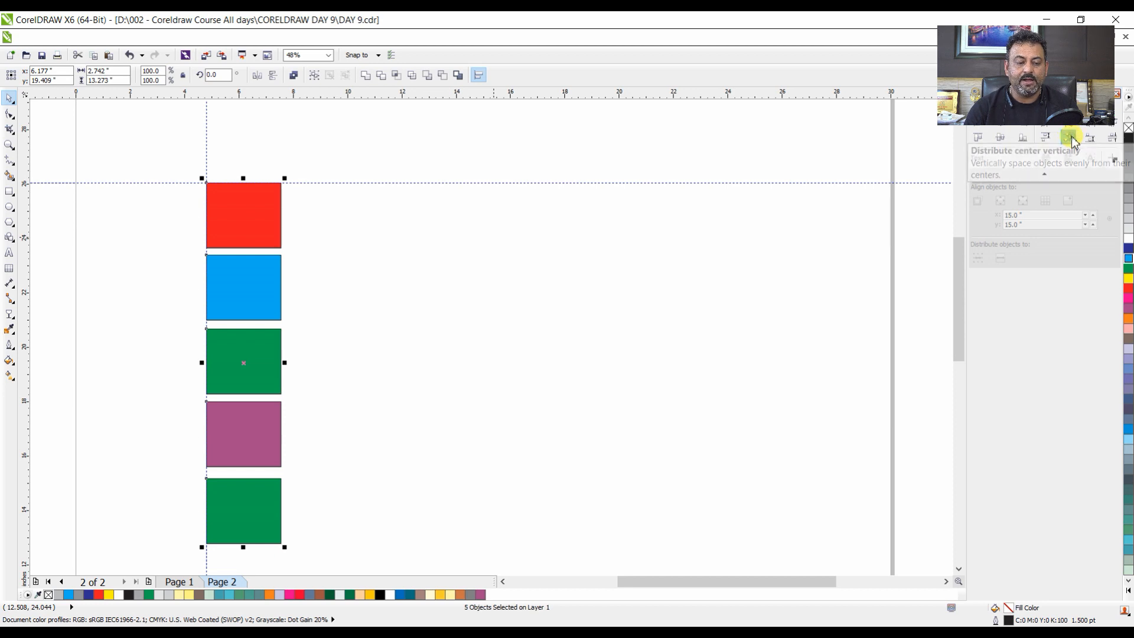
click(1073, 142)
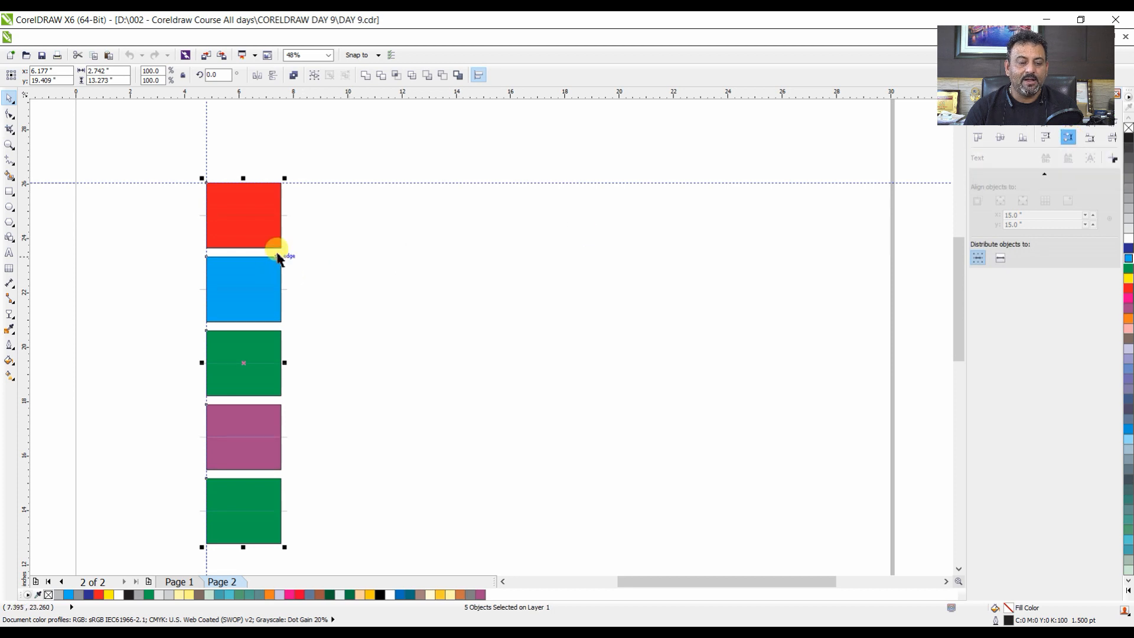
Shift the blue, middle green and purple rectangles within the column so that their vertical gaps are uneven.
drag(255, 261, 254, 256)
click(251, 340)
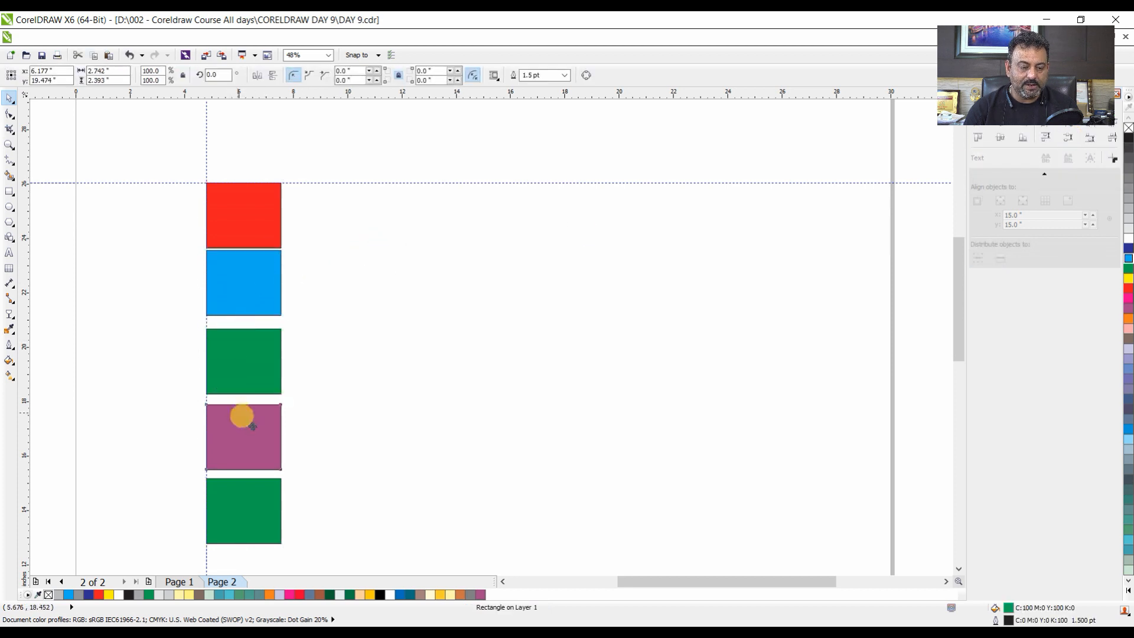
drag(251, 422, 265, 435)
drag(251, 372, 264, 338)
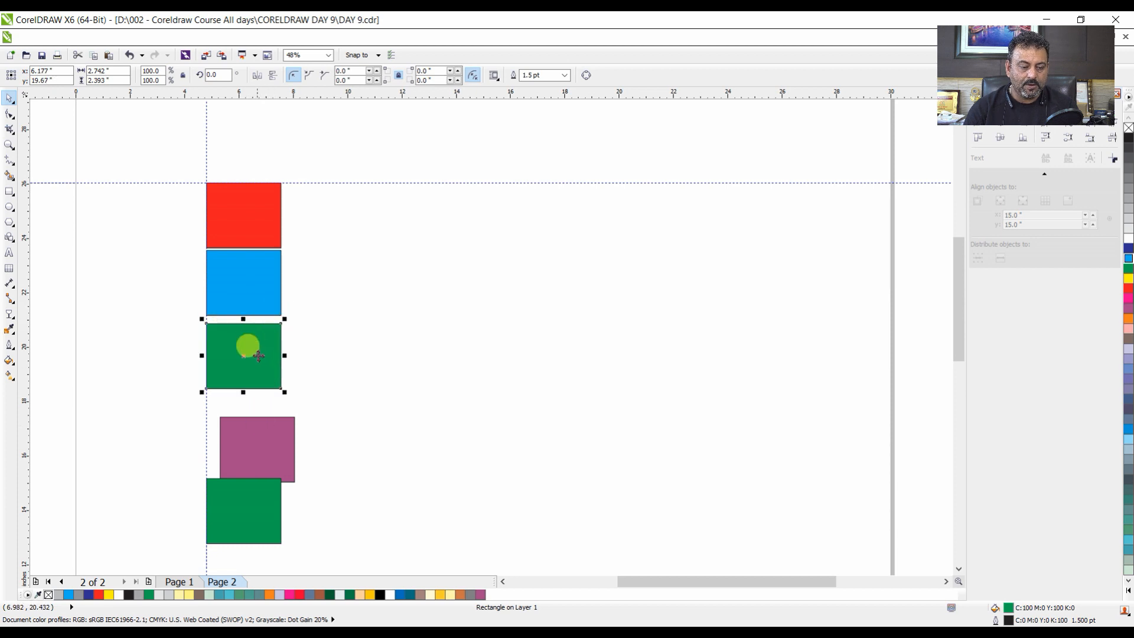
drag(240, 434, 219, 390)
drag(236, 289, 236, 320)
click(273, 237)
Redistribute the five unevenly spaced rectangles vertically by their centers, and leave them deselected.
drag(164, 150, 390, 570)
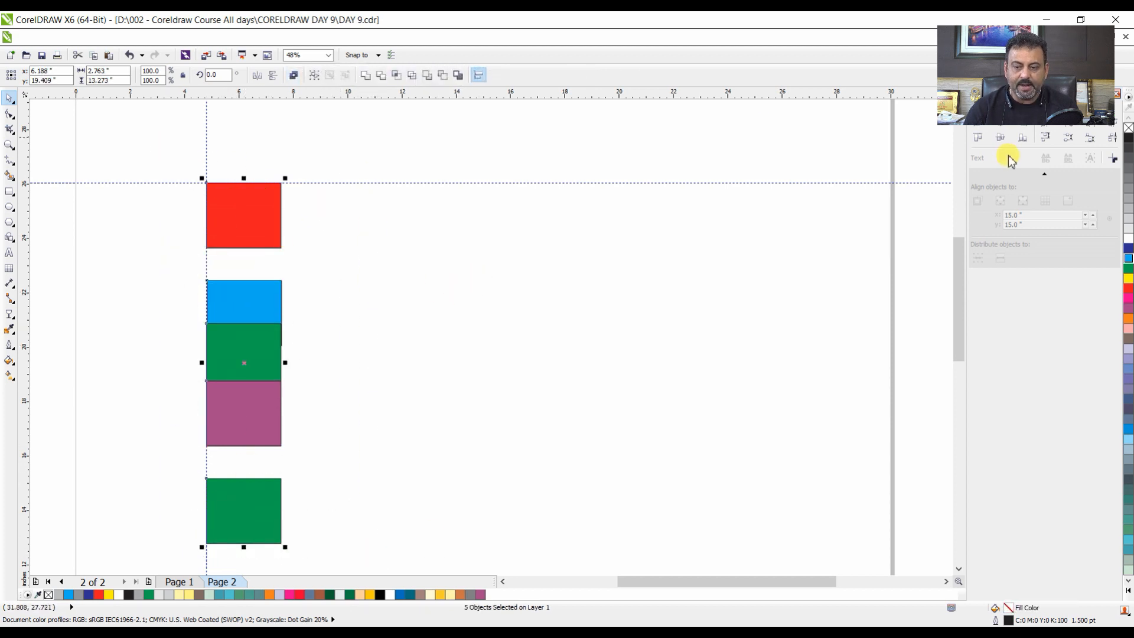
click(1071, 142)
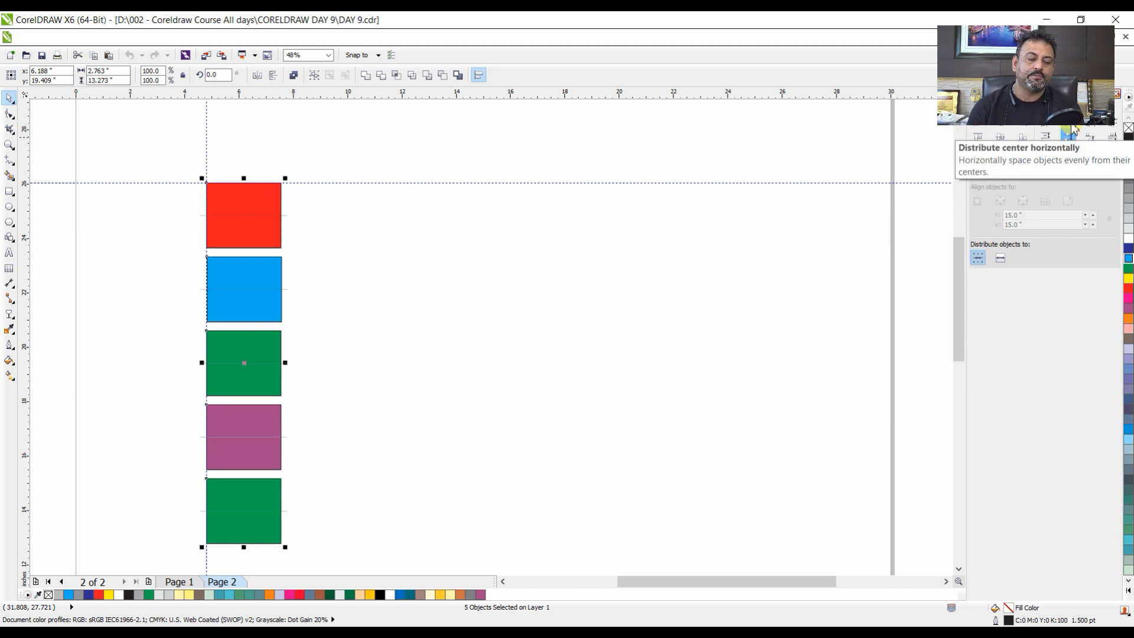
click(324, 235)
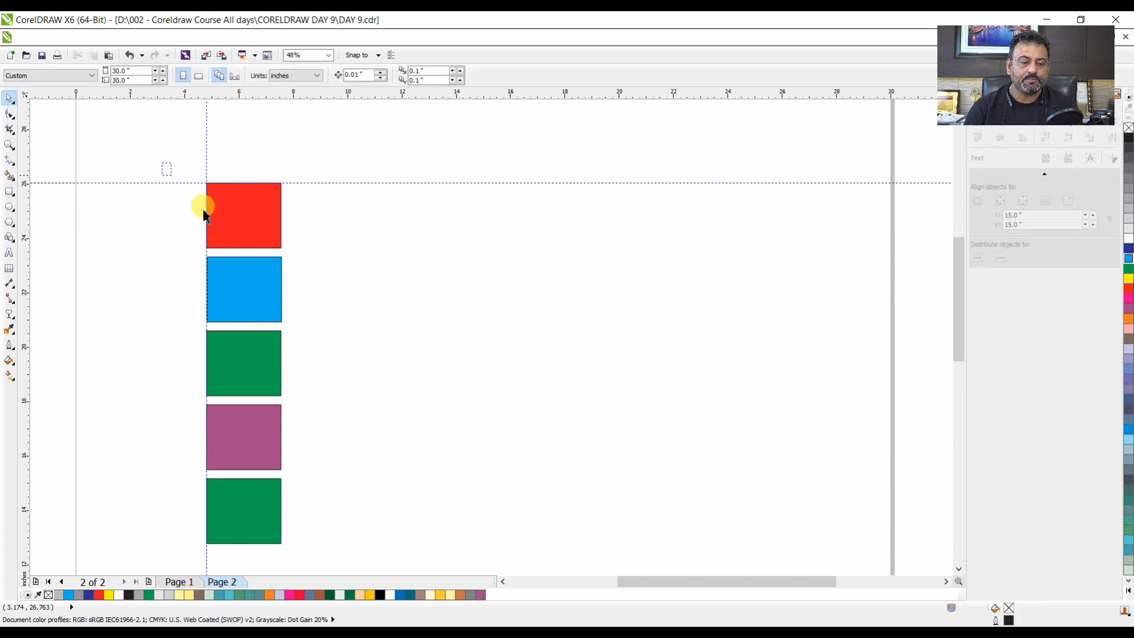
Place three copies of the five-rectangle column to its right, with the second and fourth columns lower than the others.
drag(203, 211, 371, 557)
right_click(362, 227)
drag(247, 209, 364, 229)
drag(364, 229, 494, 209)
right_click(494, 209)
drag(491, 216, 611, 292)
right_click(611, 292)
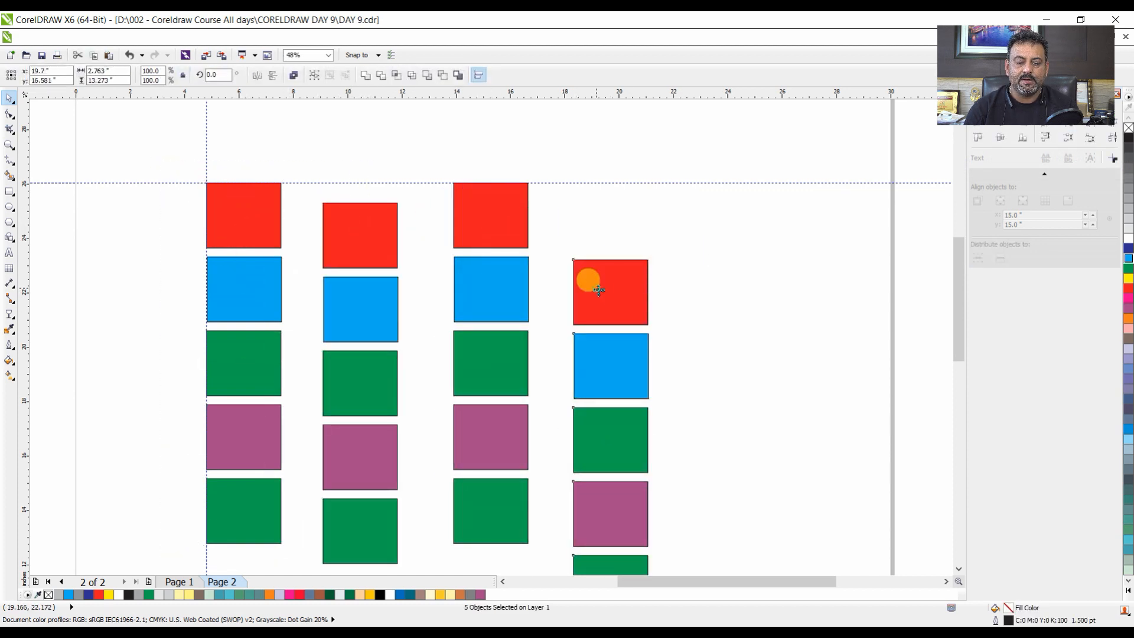
drag(102, 152, 693, 522)
scroll(709, 443, down, 1)
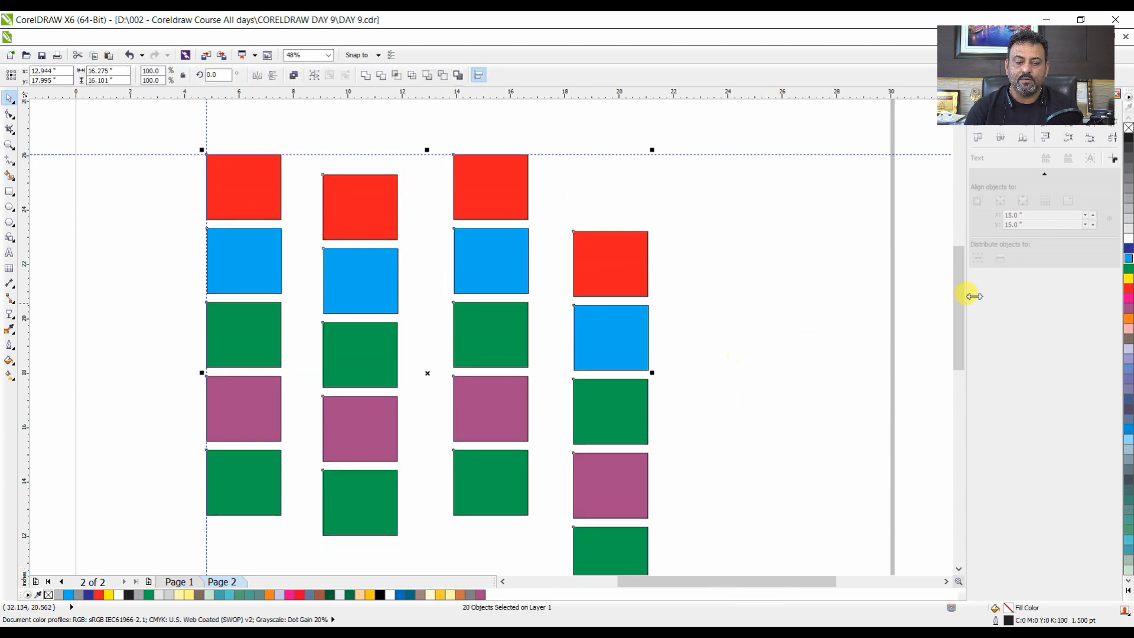
click(1068, 138)
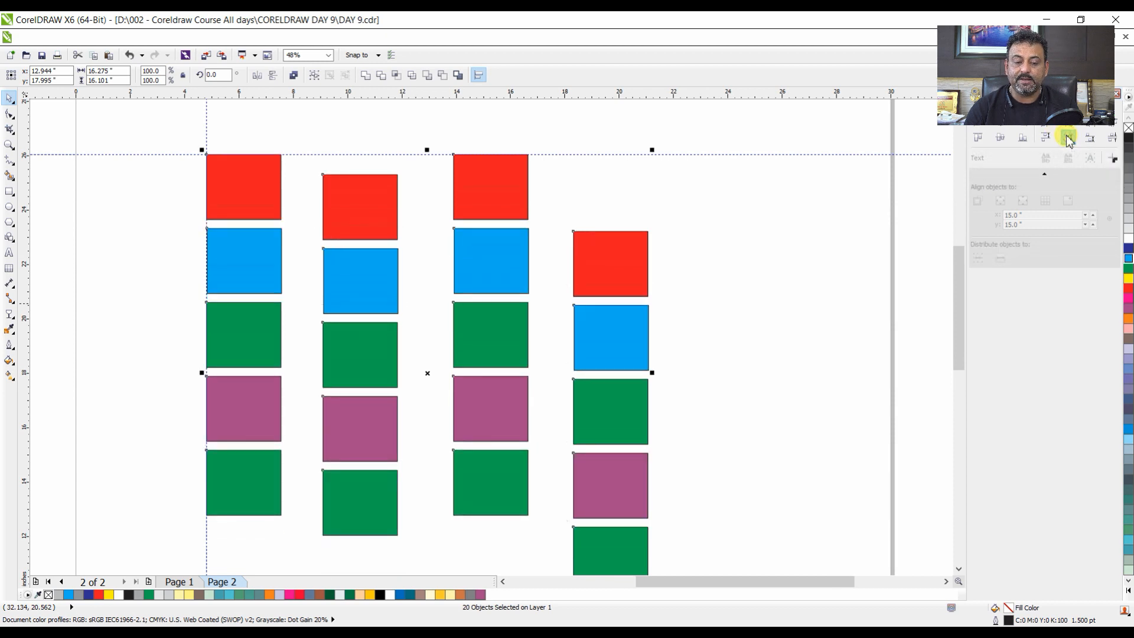
Group the five rectangles of each column so that the four columns become four separate groups.
drag(304, 137, 419, 566)
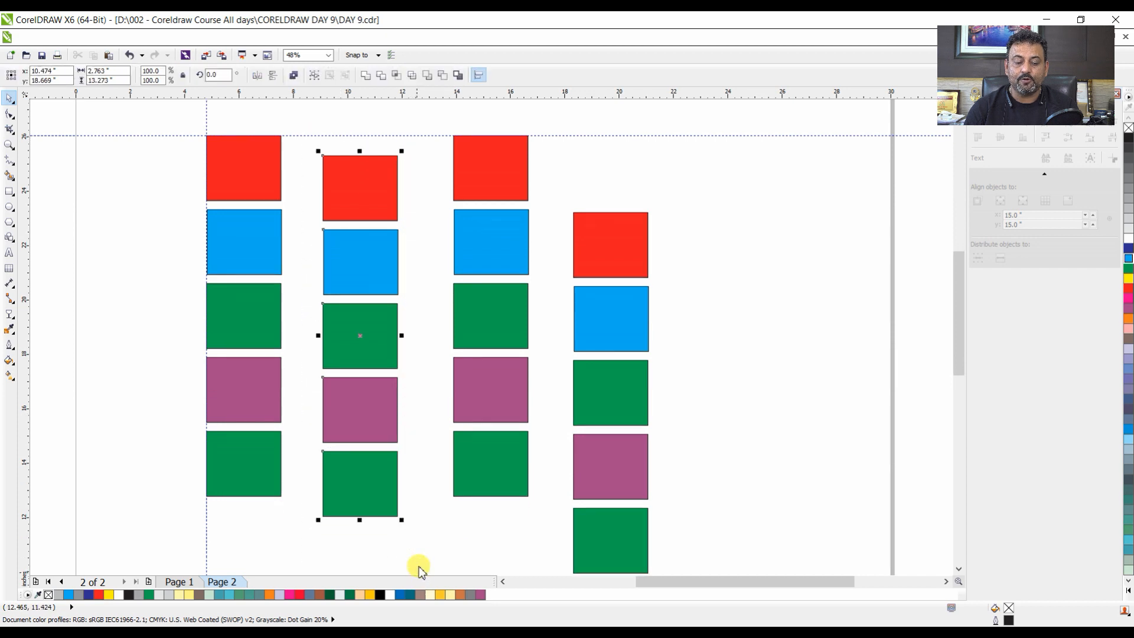
key(ctrl+g)
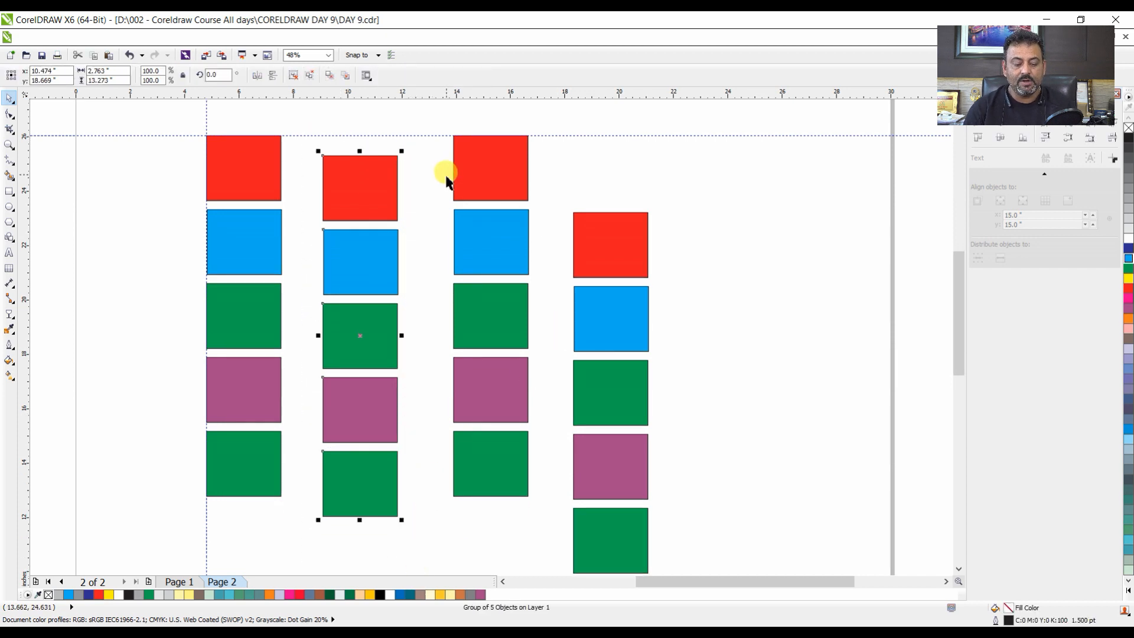
scroll(321, 220, down, 2)
drag(188, 135, 313, 384)
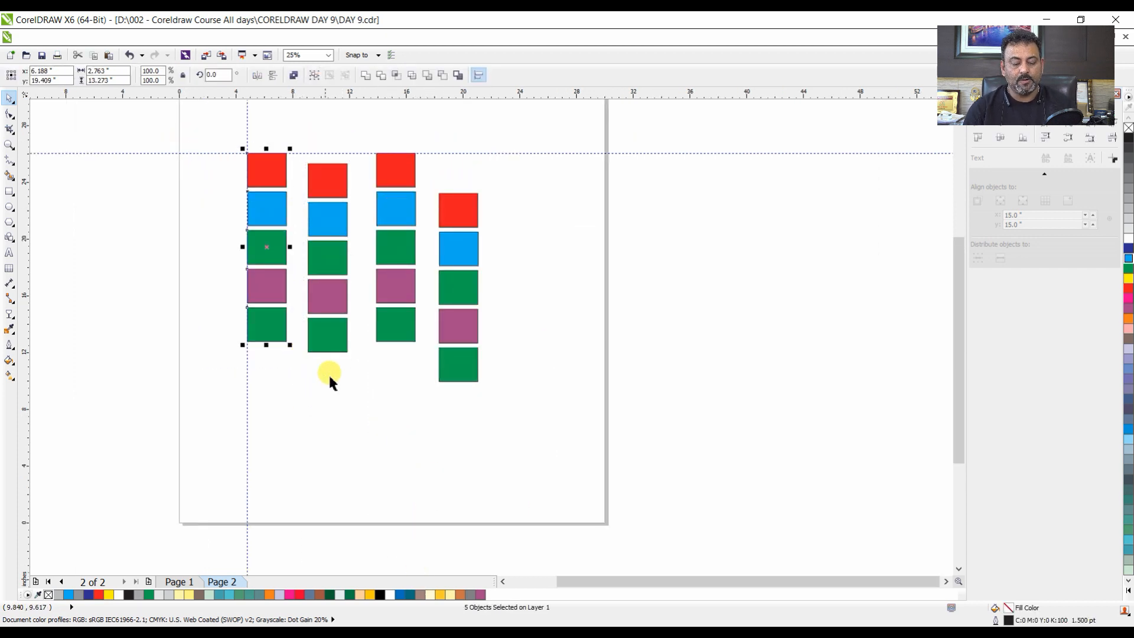
key(ctrl+g)
drag(369, 133, 429, 384)
key(ctrl+g)
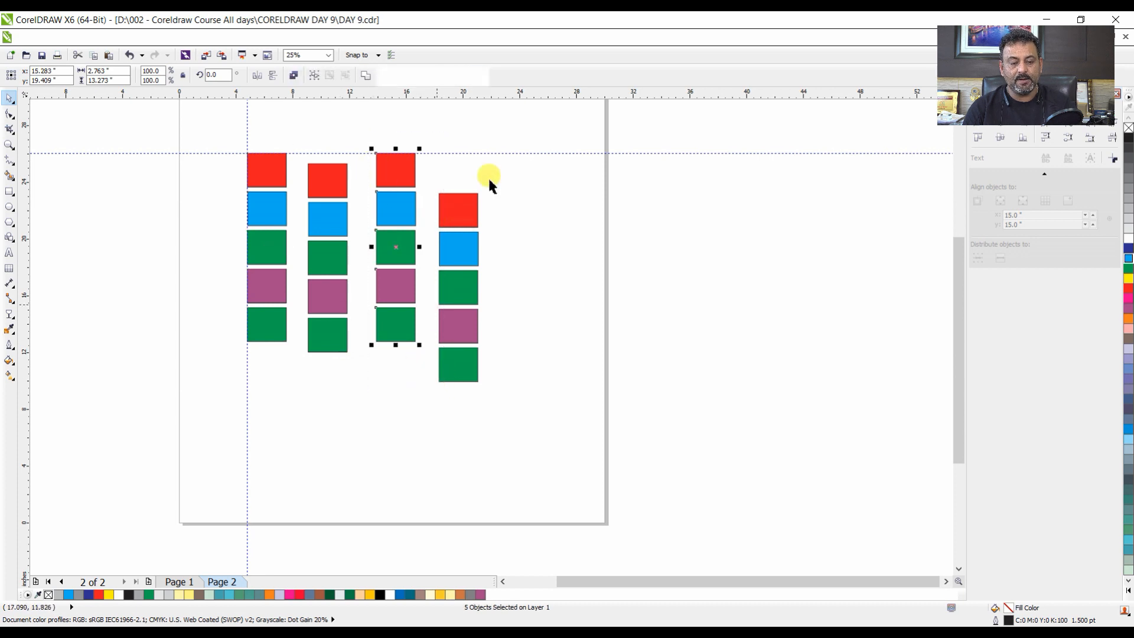
drag(515, 116, 407, 421)
key(ctrl+g)
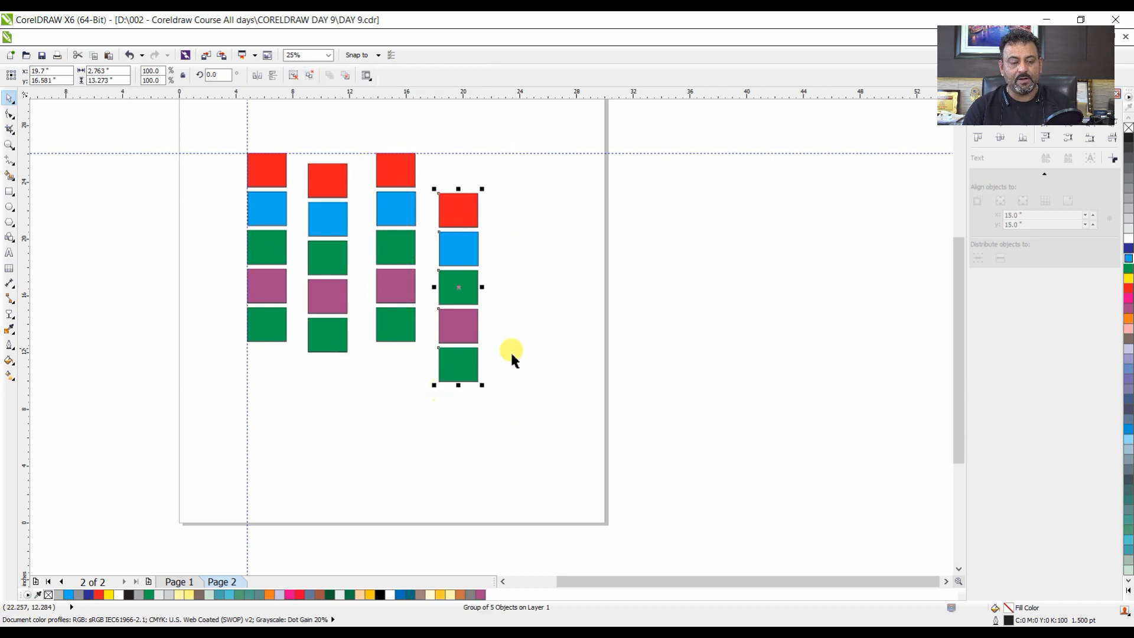
Align the four grouped columns by their top edges and distribute their centers horizontally.
drag(550, 459, 188, 152)
key(t)
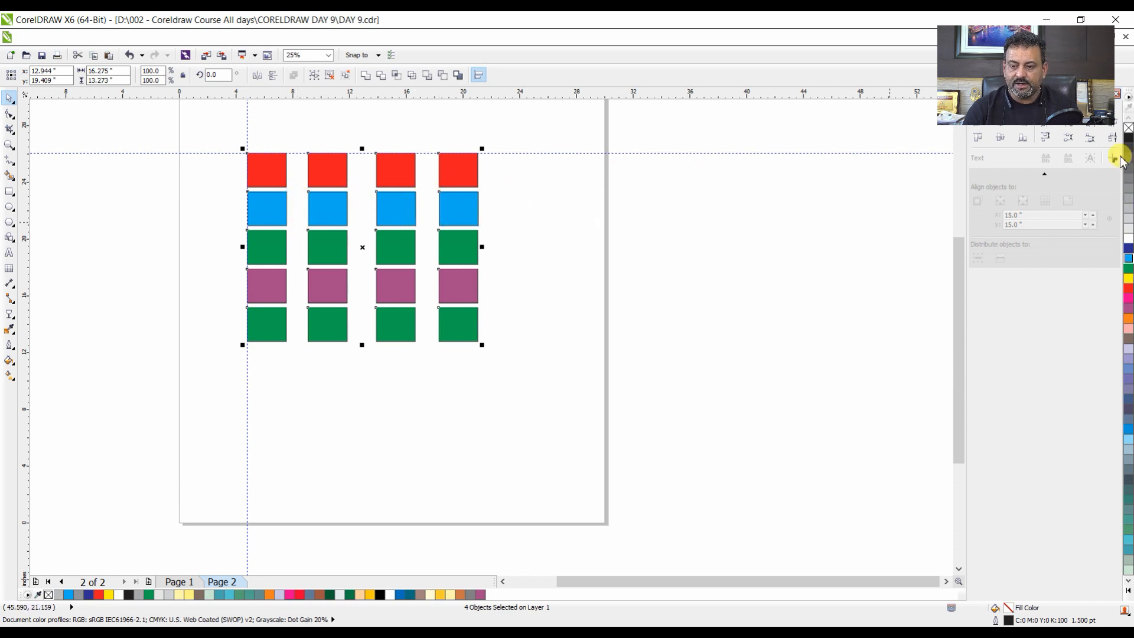
click(1069, 137)
click(728, 270)
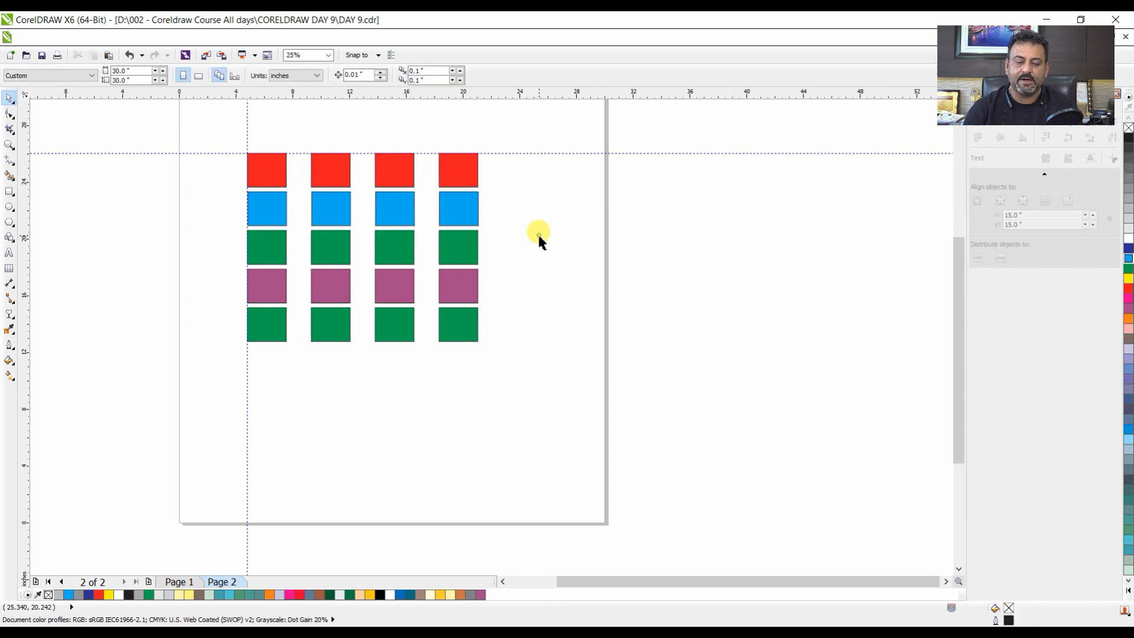
Move the fourth column about 3.1 inches left over the third, and distribute the four columns horizontally by their centers.
click(457, 169)
click(456, 169)
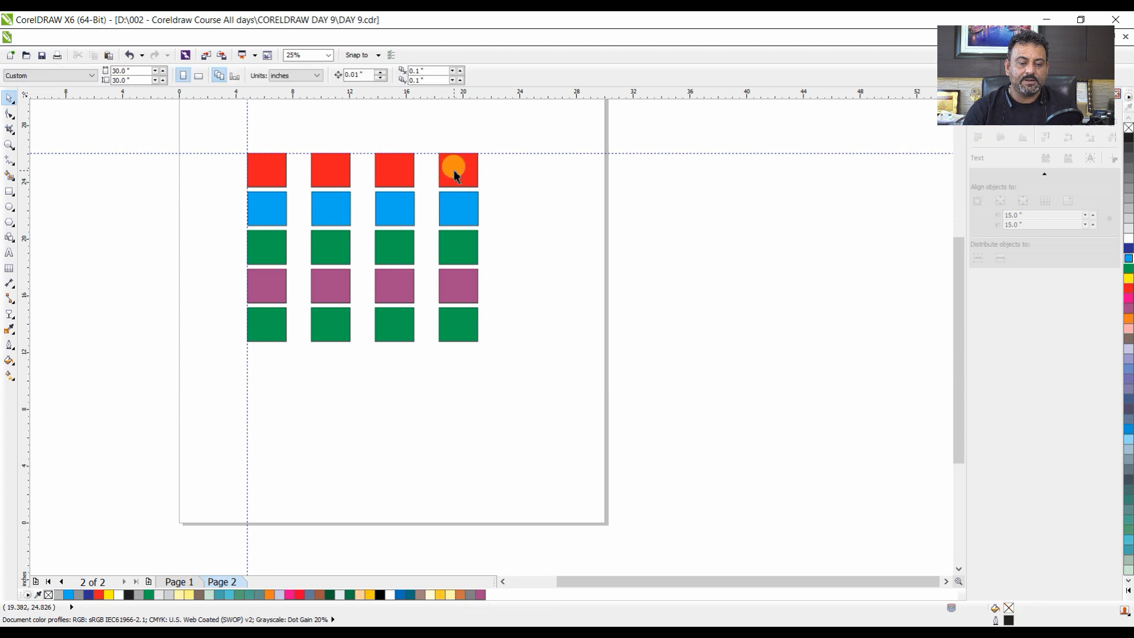
drag(455, 171, 414, 173)
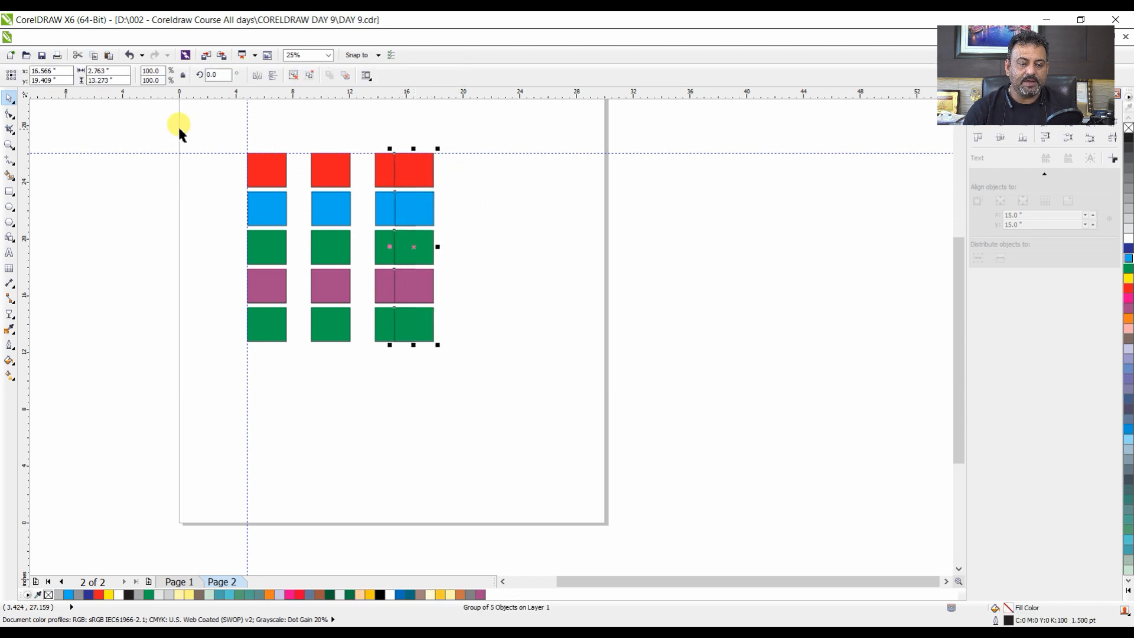
drag(178, 125, 512, 384)
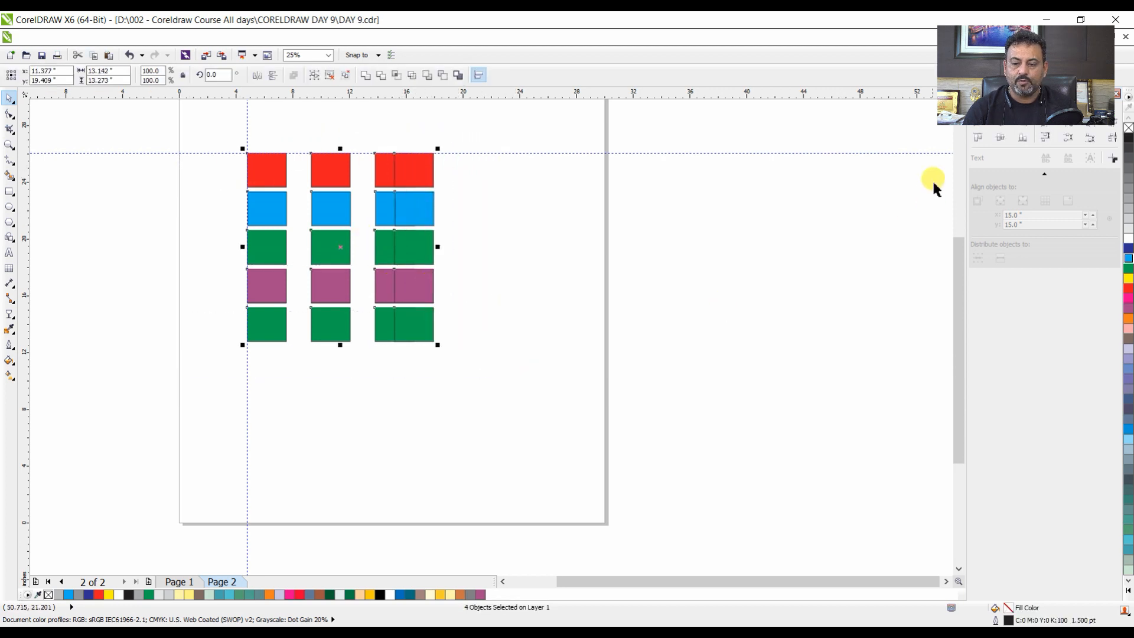
click(1069, 136)
click(576, 232)
Move the fourth column about 0.6 inches further left and redistribute all four columns horizontally by their centers.
drag(414, 165, 400, 167)
drag(177, 131, 551, 366)
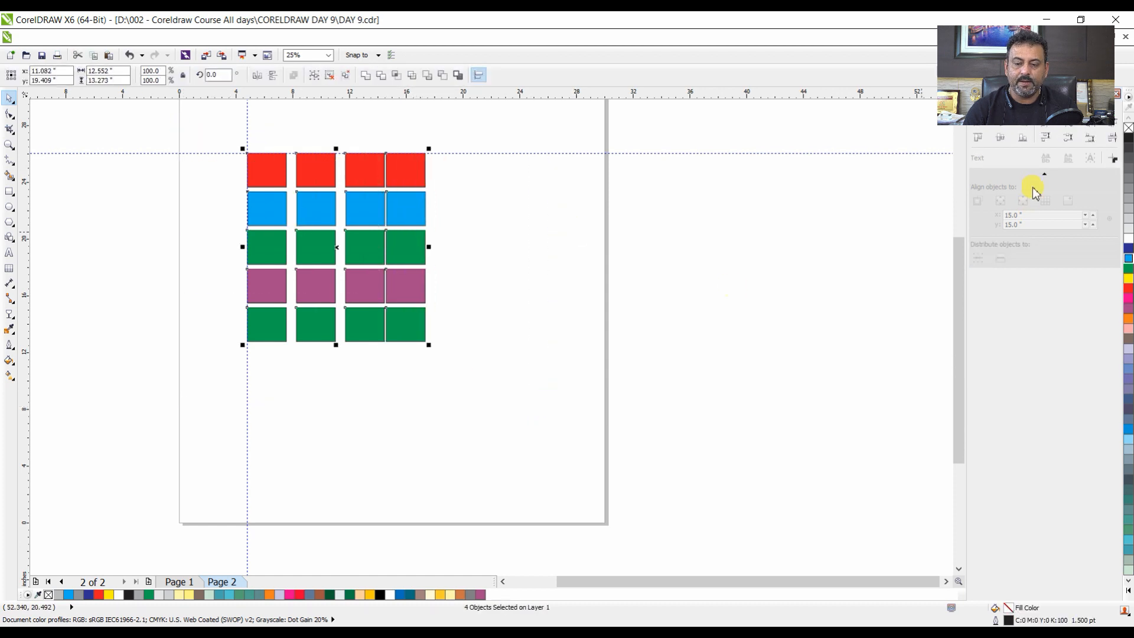
click(1069, 135)
click(494, 260)
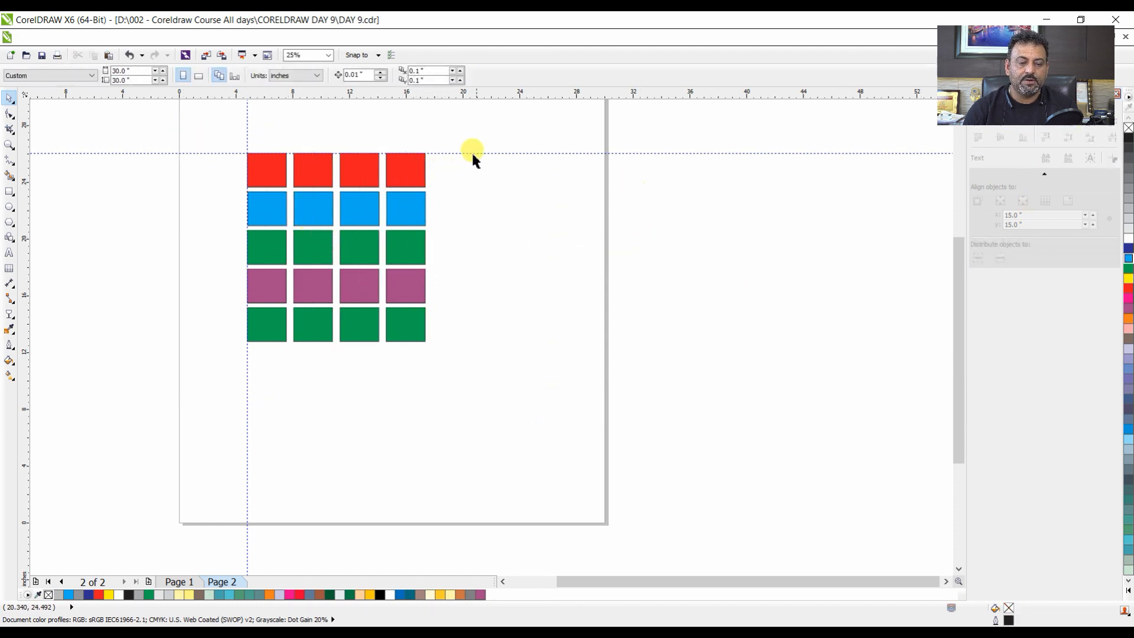
Move the fourth column about 0.5 inches left against the third and distribute all four columns horizontally by their centers.
click(390, 180)
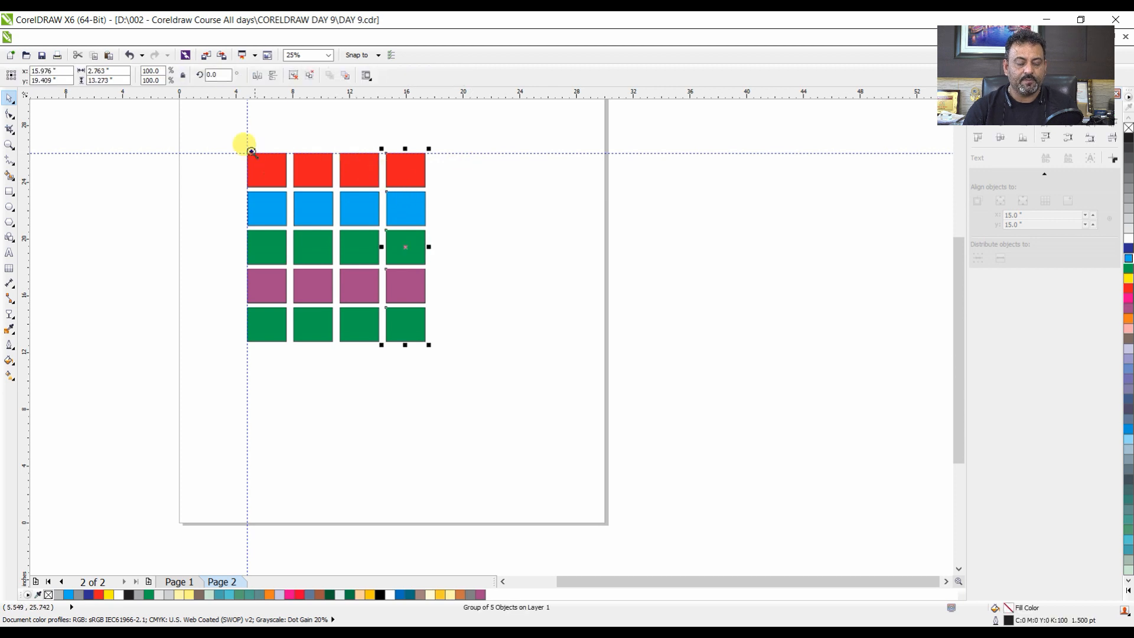
drag(251, 152, 543, 280)
drag(568, 224, 556, 239)
key(ctrl+a)
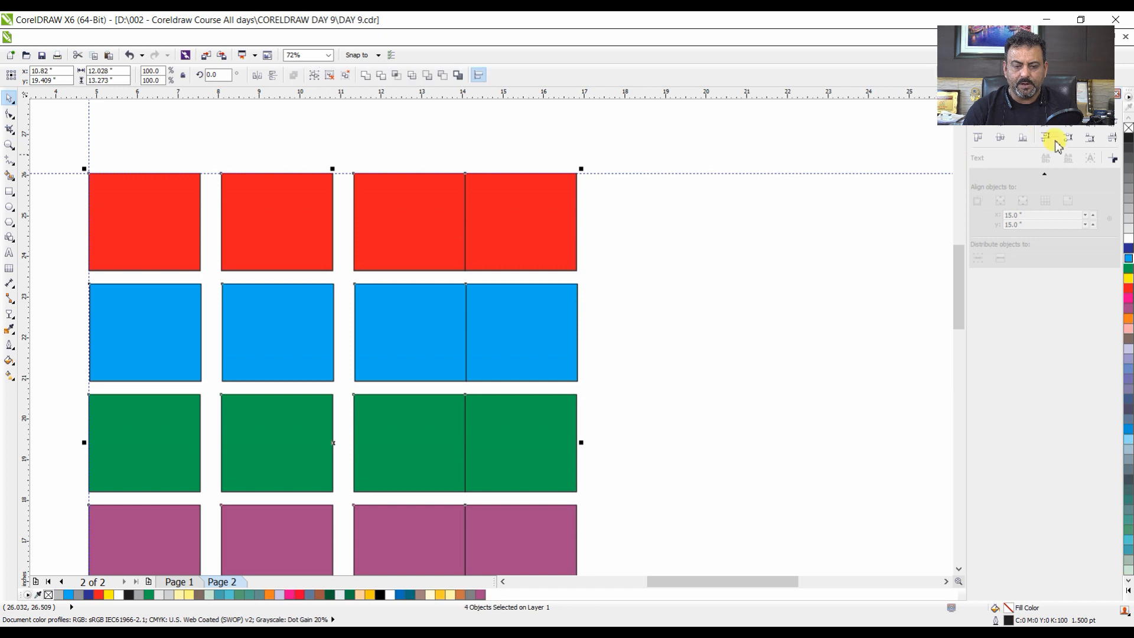
click(1069, 134)
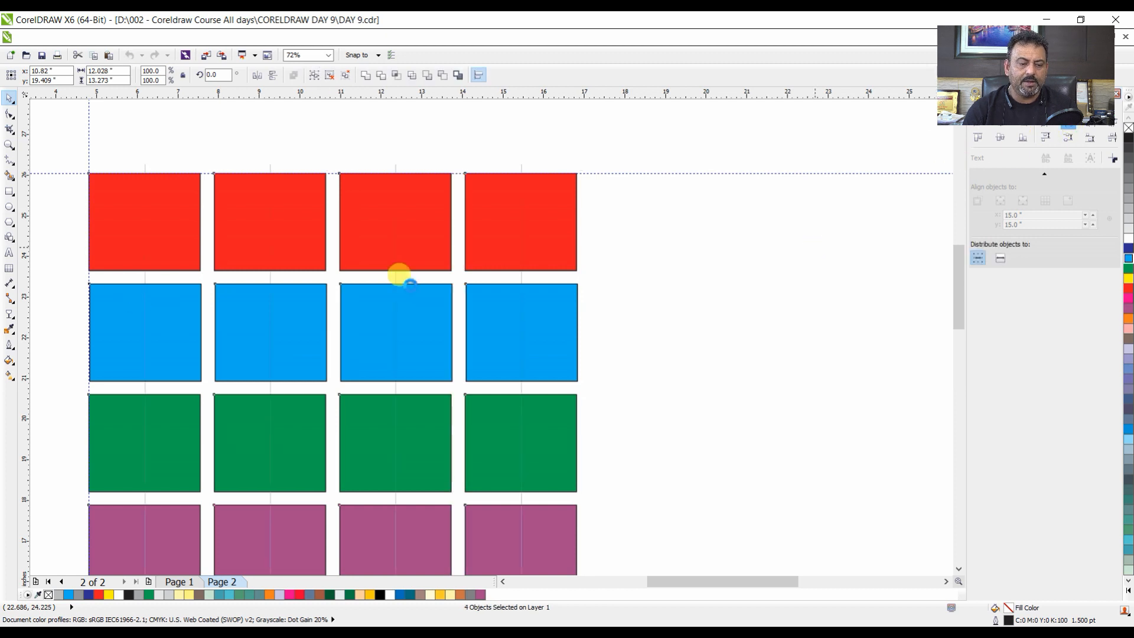
click(437, 278)
scroll(450, 349, down, 2)
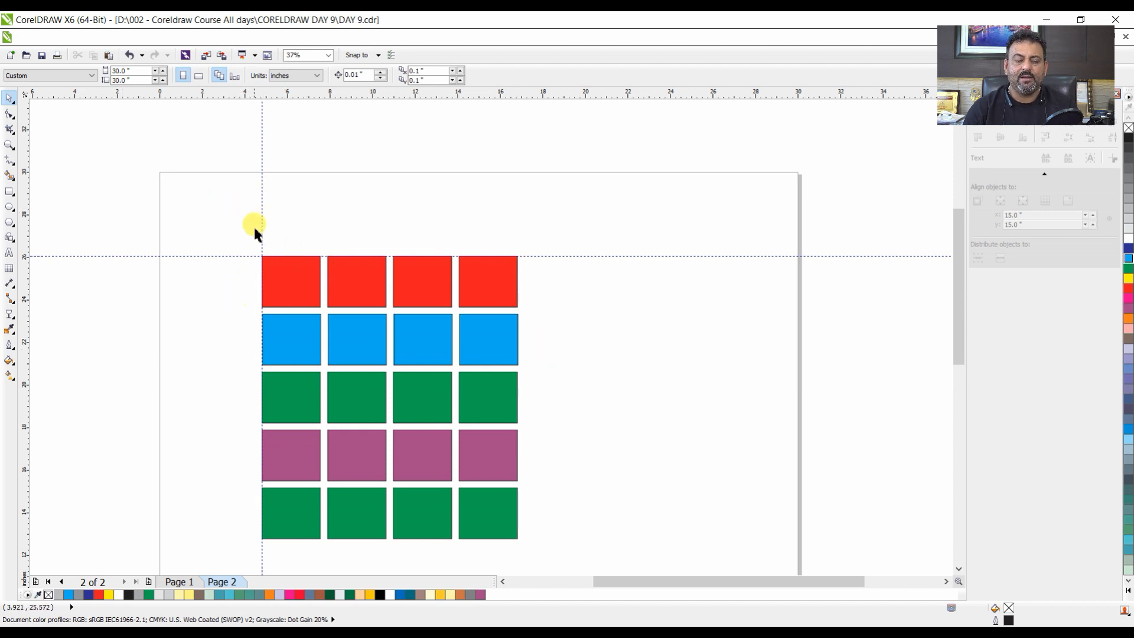
Place guidelines just inside the page: verticals at x 2.726 and 28.643 inches, and the horizontal one near the page's upper edge.
drag(263, 213, 219, 227)
click(202, 254)
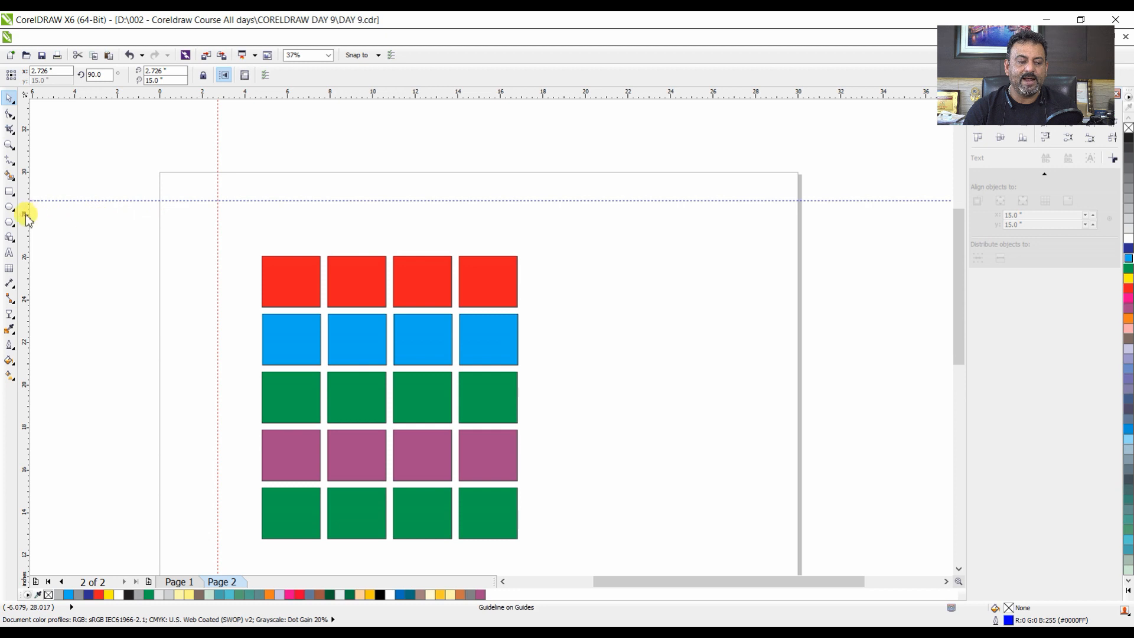
drag(27, 218, 769, 291)
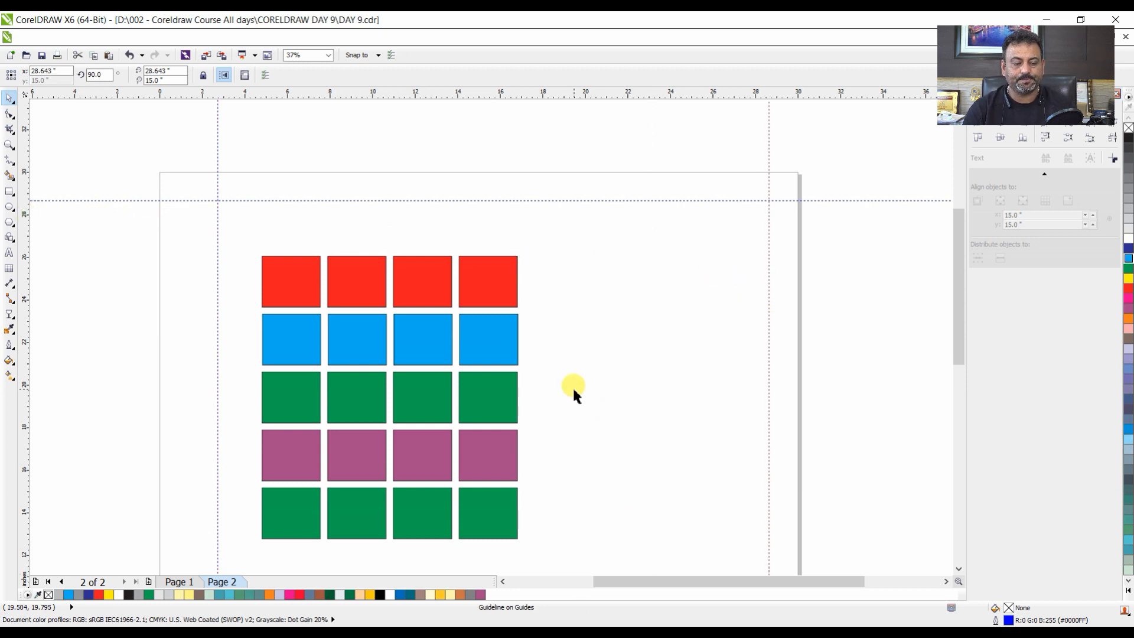
click(72, 39)
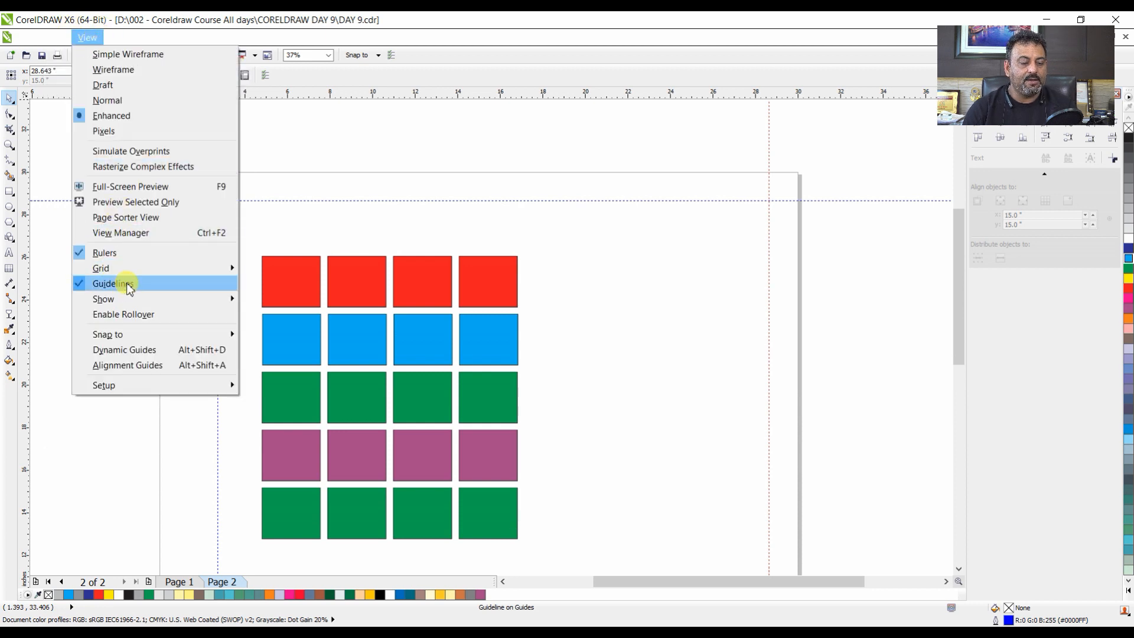
mouse_move(139, 275)
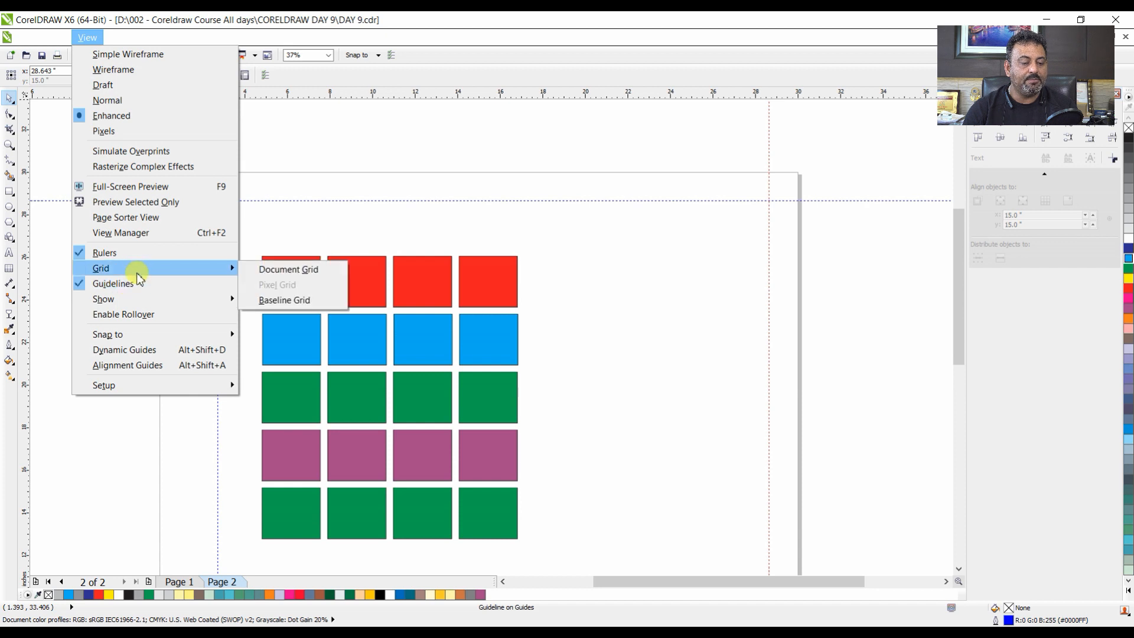
mouse_move(142, 300)
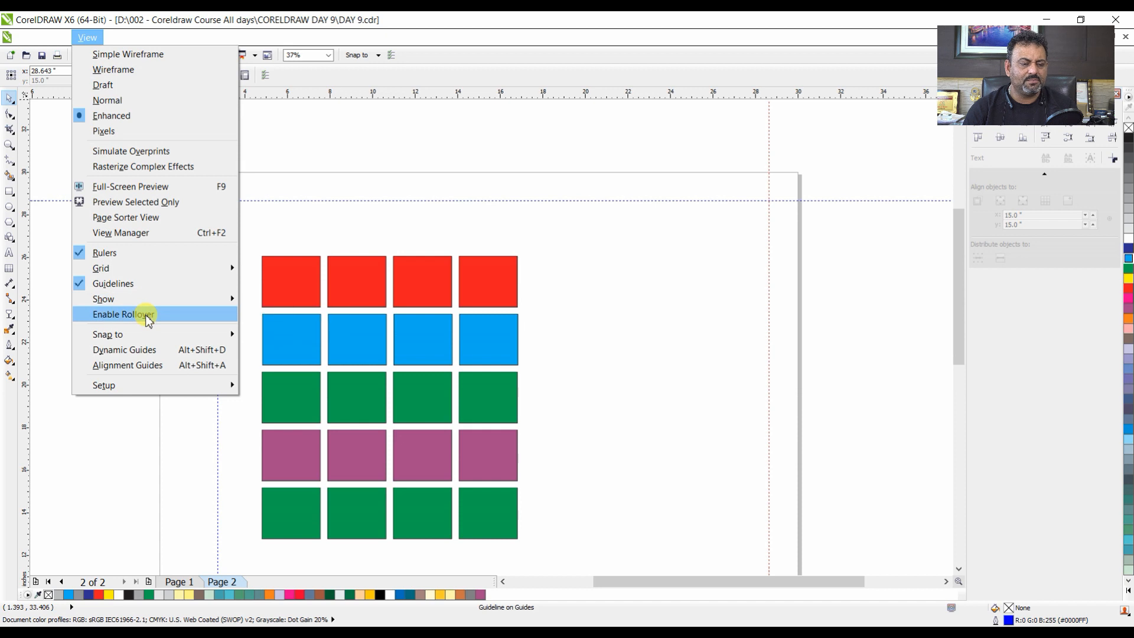
mouse_move(153, 334)
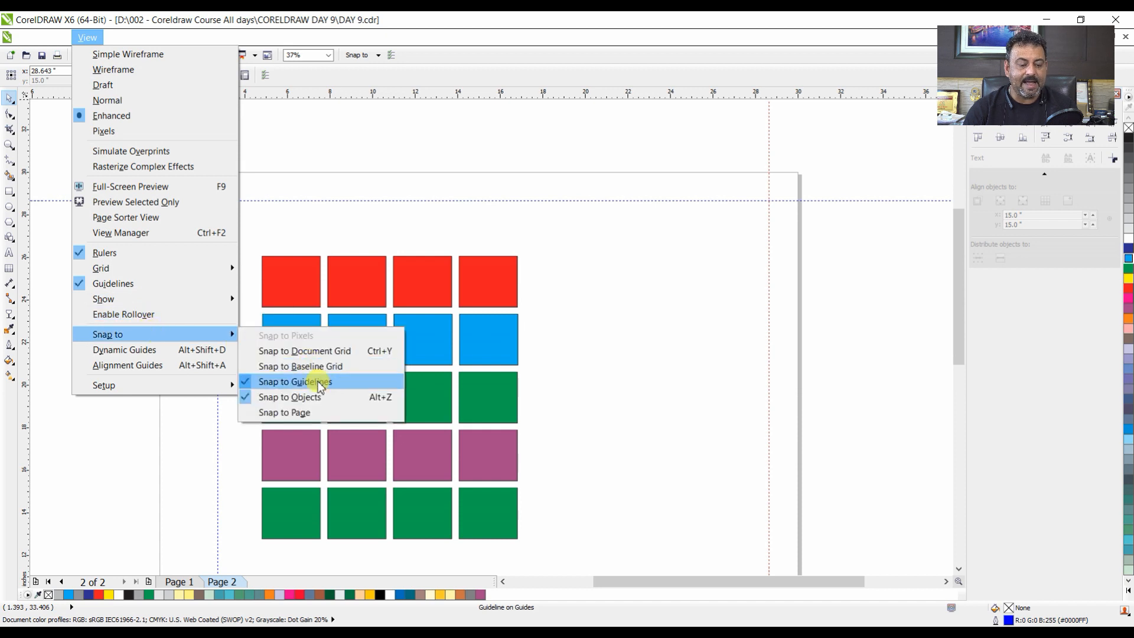
click(395, 222)
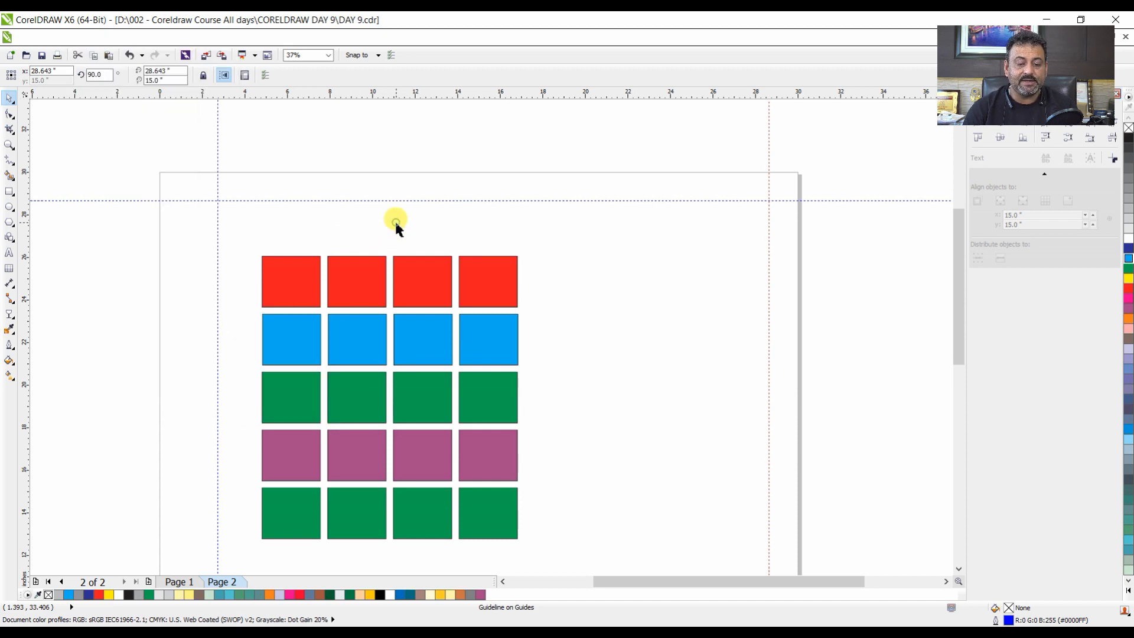
Shift the fourth column about 0.1 inches left and ungroup its five rectangles.
click(494, 282)
mouse_move(500, 281)
mouse_down()
mouse_move(478, 271)
mouse_move(504, 278)
mouse_up()
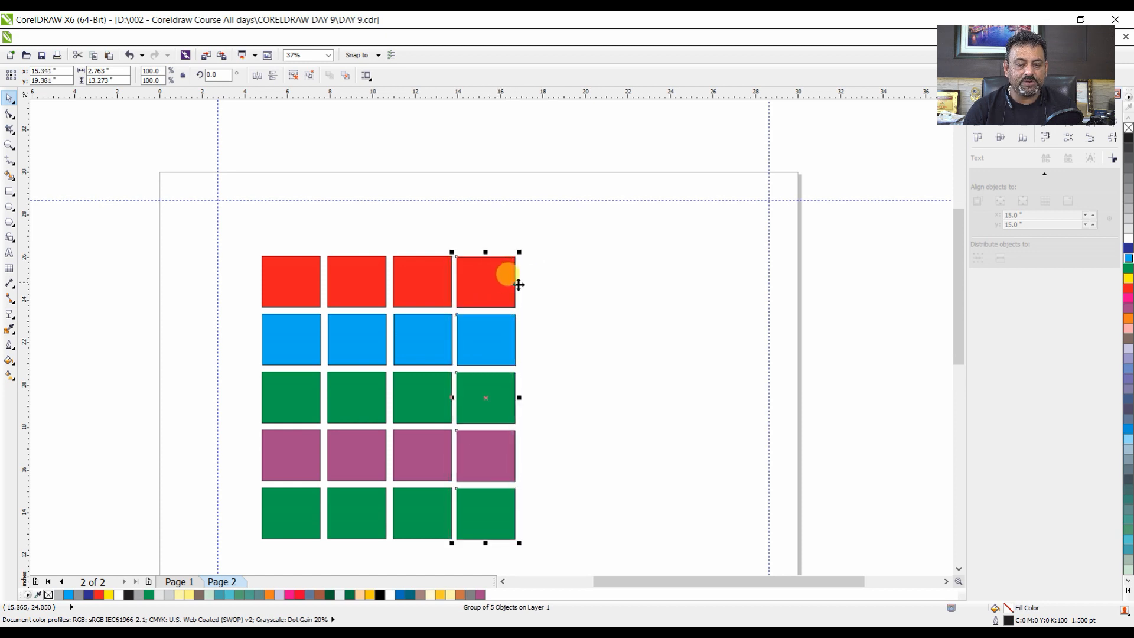
click(578, 281)
click(435, 335)
scroll(413, 289, up, 3)
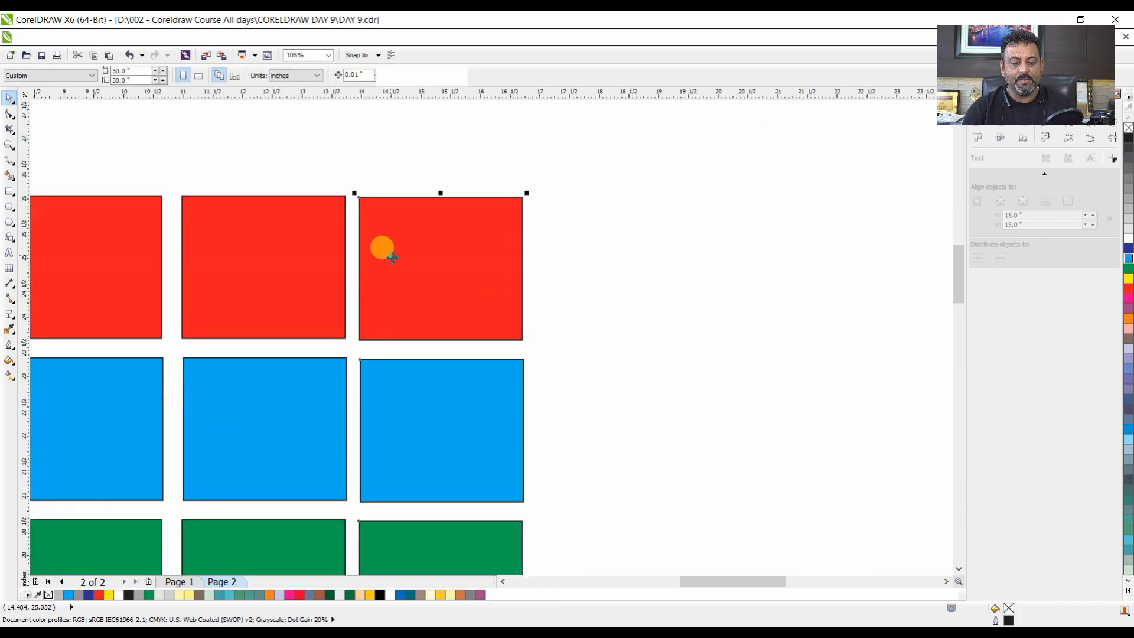
key(ctrl+u)
click(661, 339)
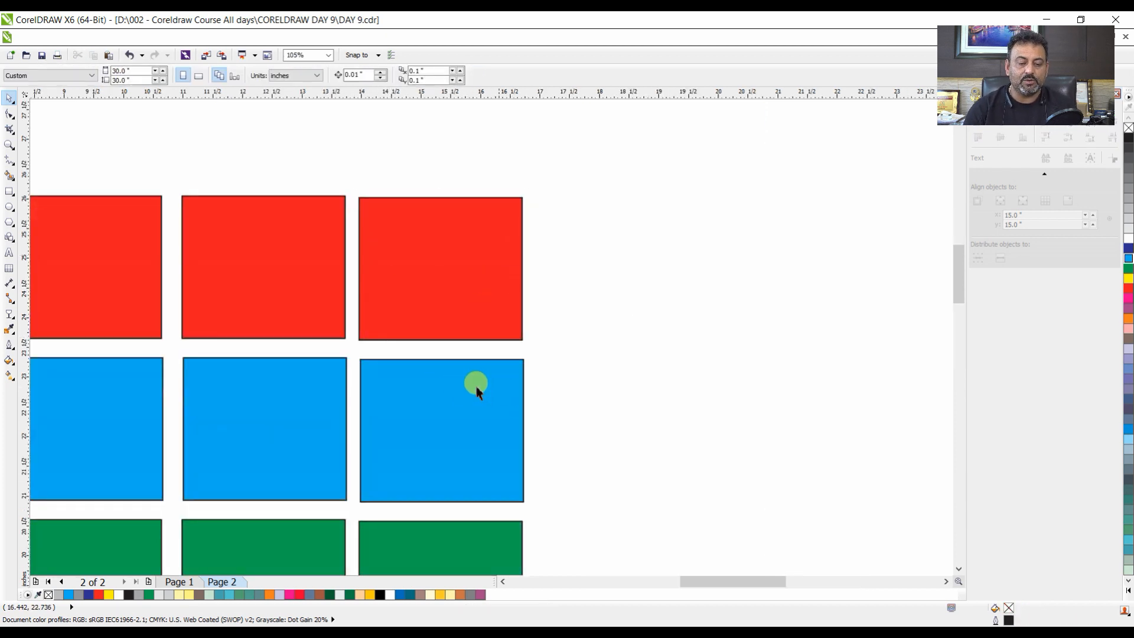
Snap the fourth column's blue rectangle directly under its red one and its green rectangle against the red one's right edge.
click(452, 389)
mouse_move(430, 382)
mouse_down()
mouse_move(429, 366)
mouse_move(437, 373)
mouse_up()
drag(467, 538, 632, 213)
click(568, 411)
Move the grouped third column so its red rectangle snaps directly below the relocated green rectangle.
click(252, 412)
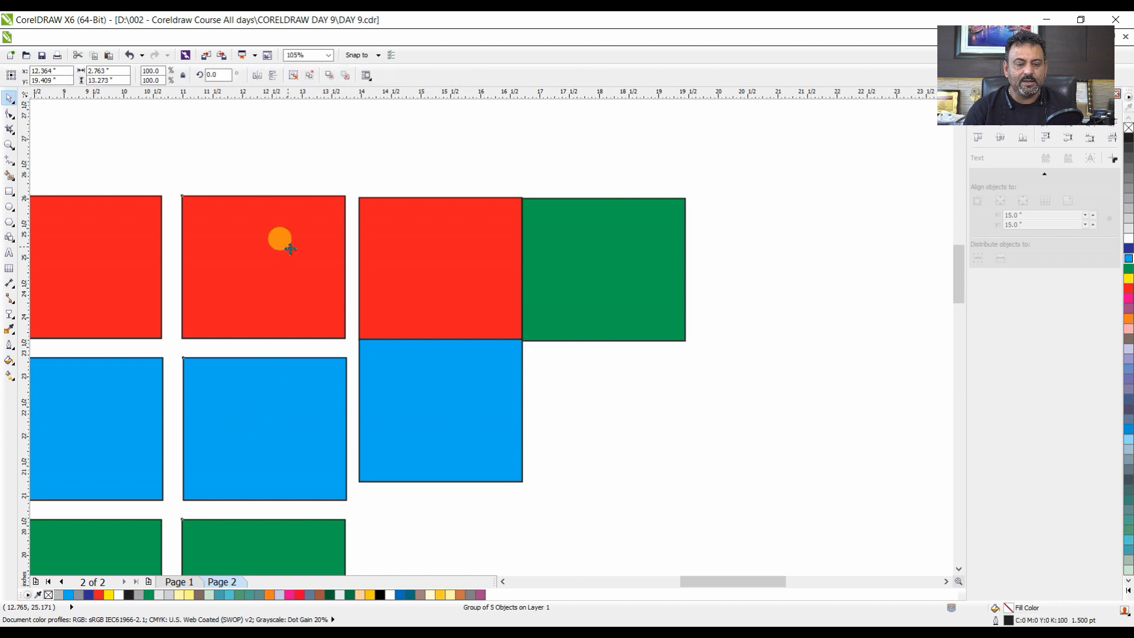
drag(237, 235, 580, 380)
click(861, 274)
click(279, 169)
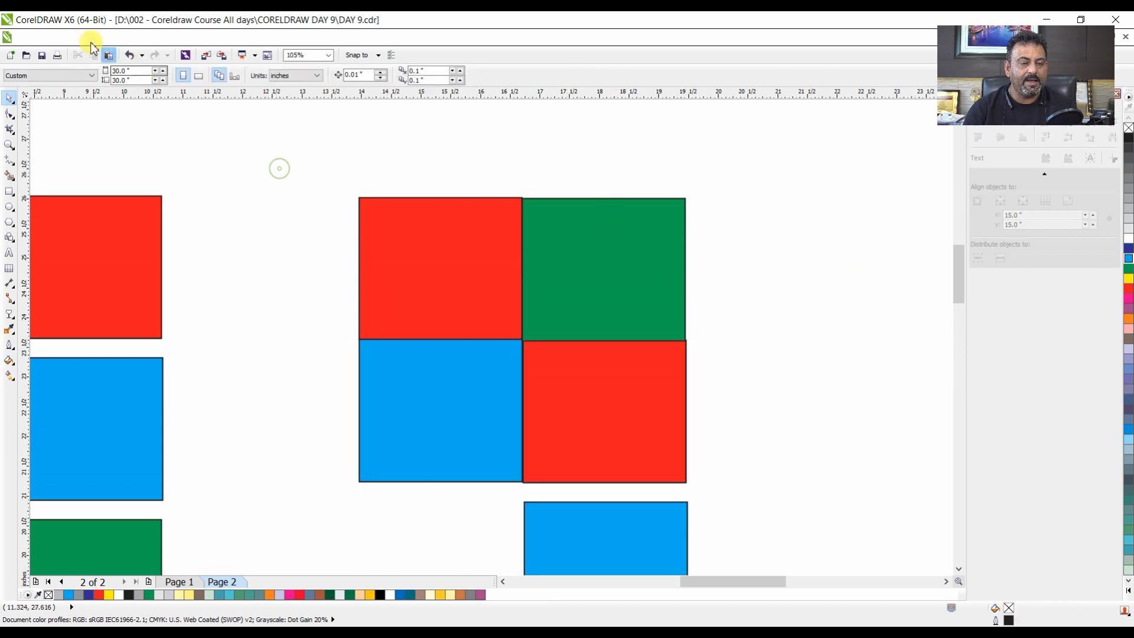
Turn off Snap to Guidelines and Snap to Objects.
click(59, 37)
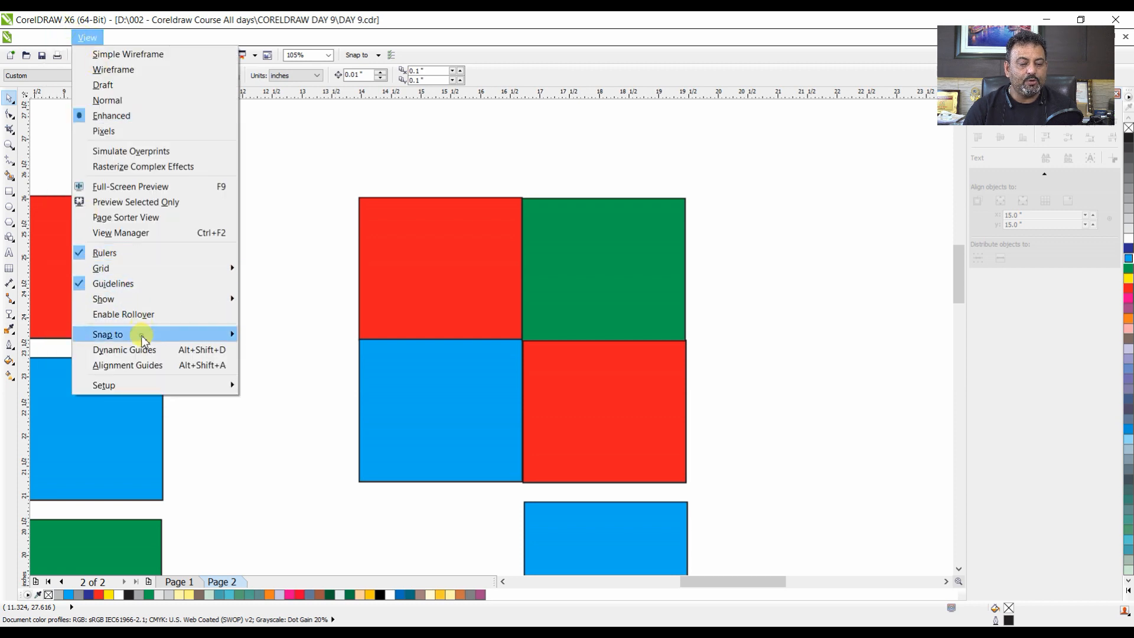
mouse_move(141, 335)
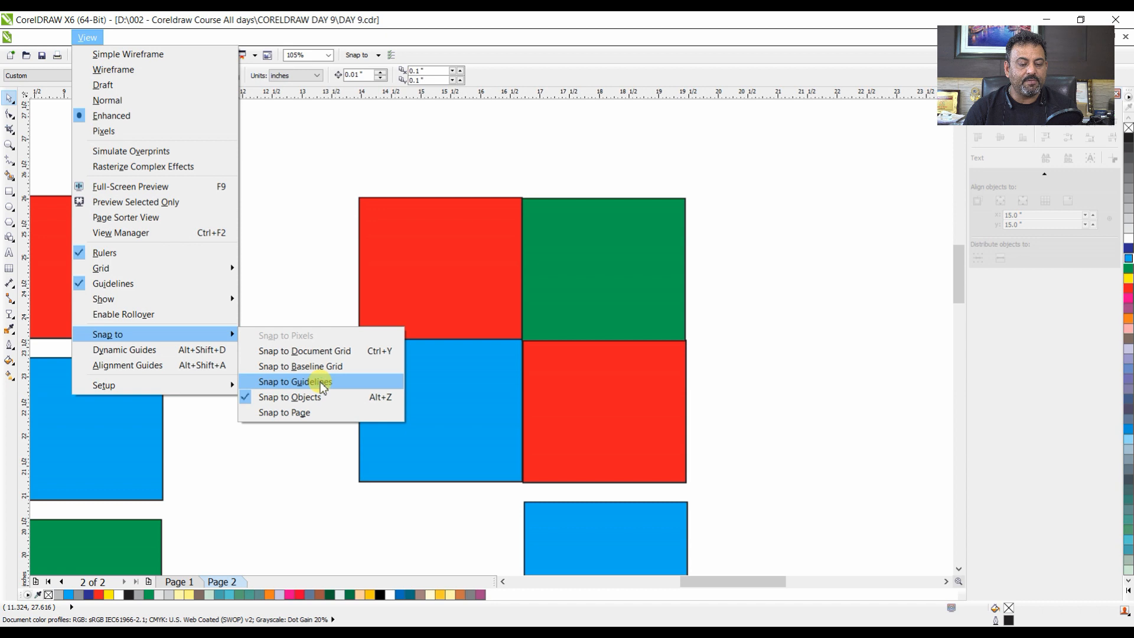
click(320, 381)
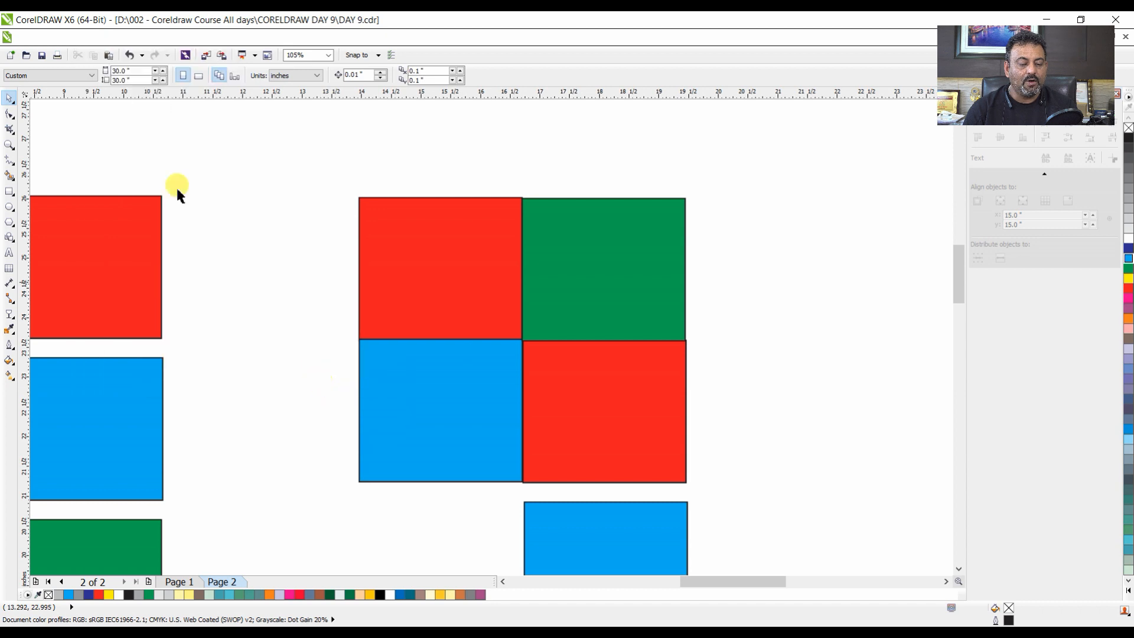
click(88, 37)
mouse_move(145, 336)
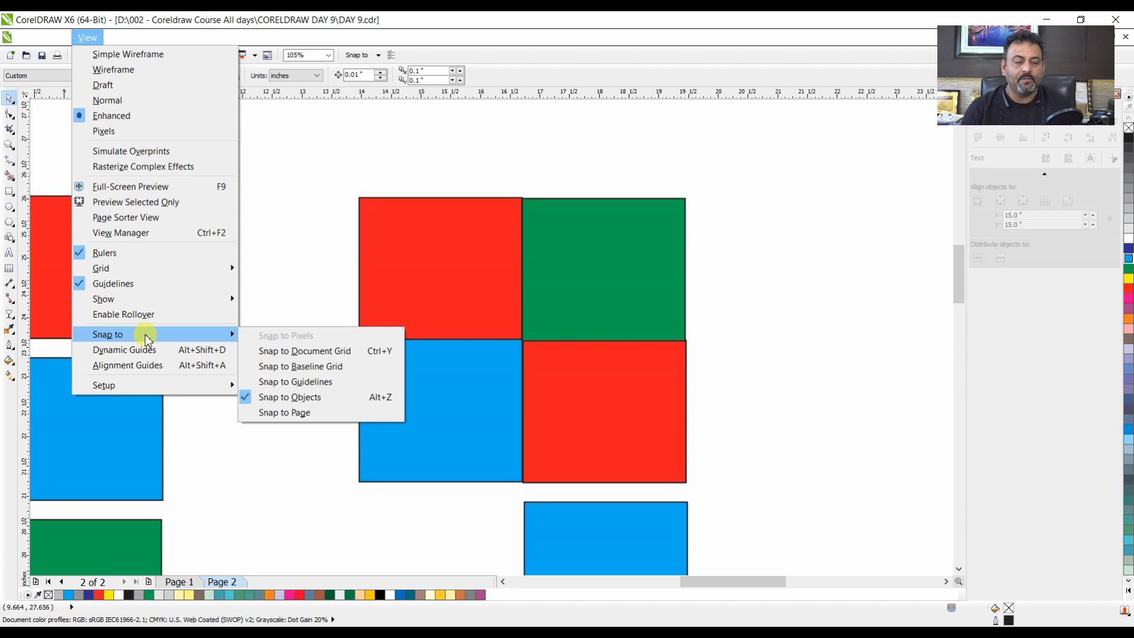
click(336, 401)
click(80, 38)
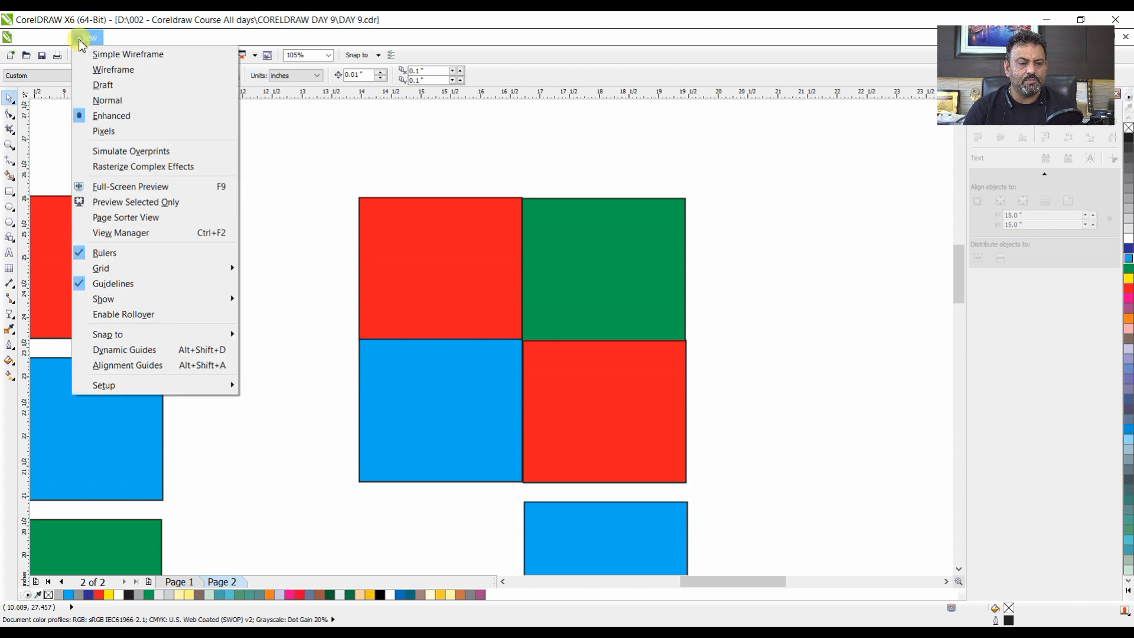
click(167, 354)
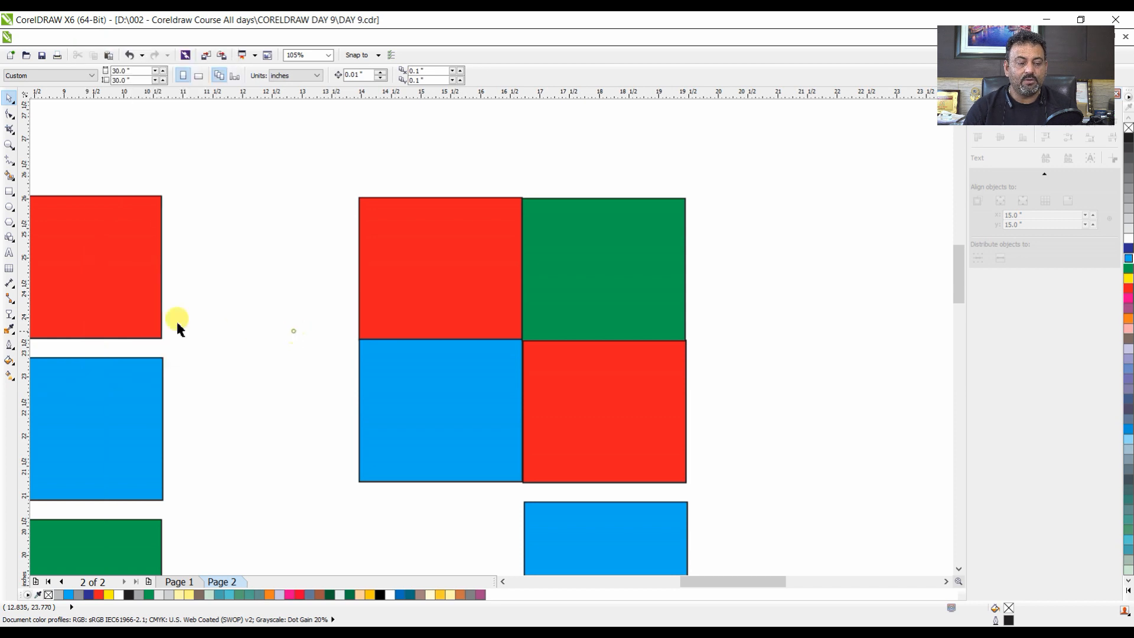
Add two vertical guidelines in the gap between the columns, at x 13.073 and 11.91 inches.
drag(25, 275, 306, 270)
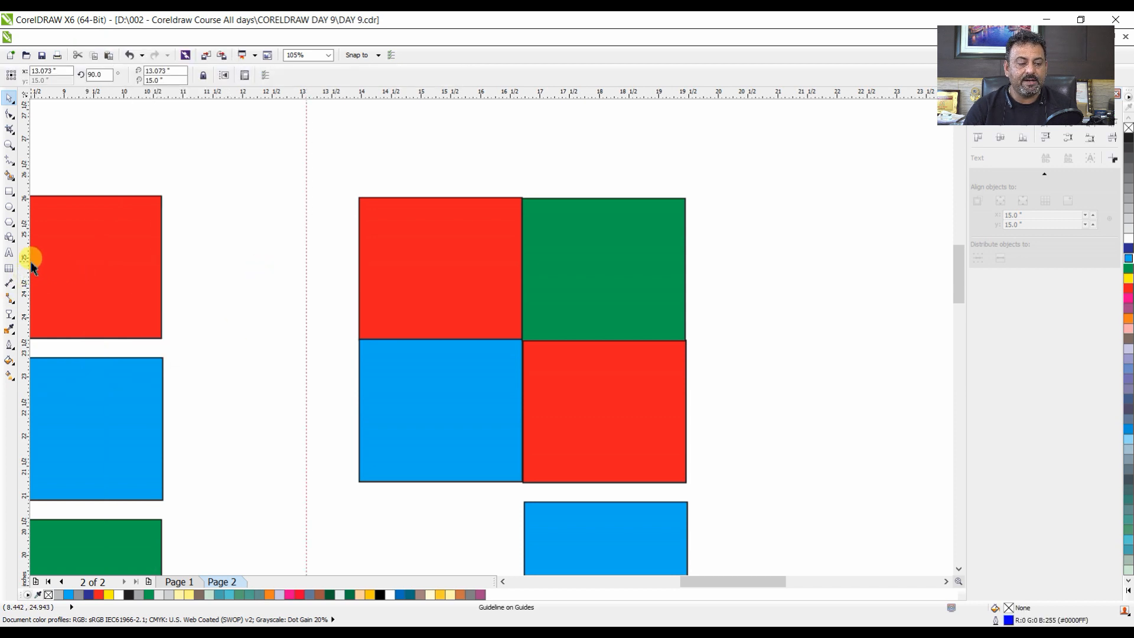
drag(25, 261, 237, 257)
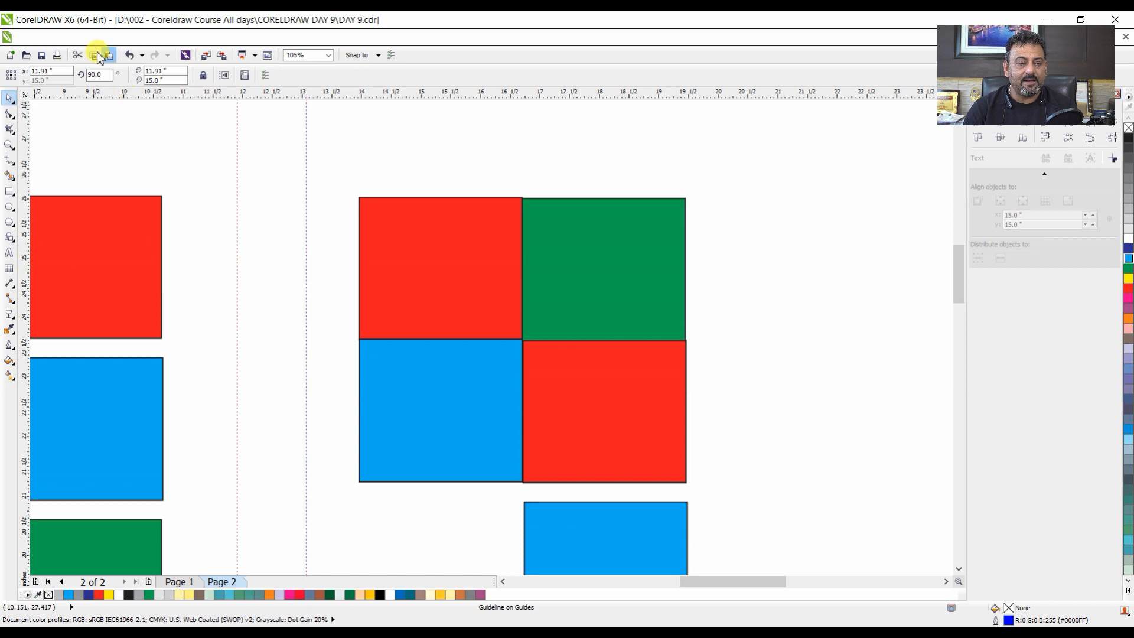
click(84, 41)
click(367, 108)
Hide all guidelines and show them again.
click(87, 37)
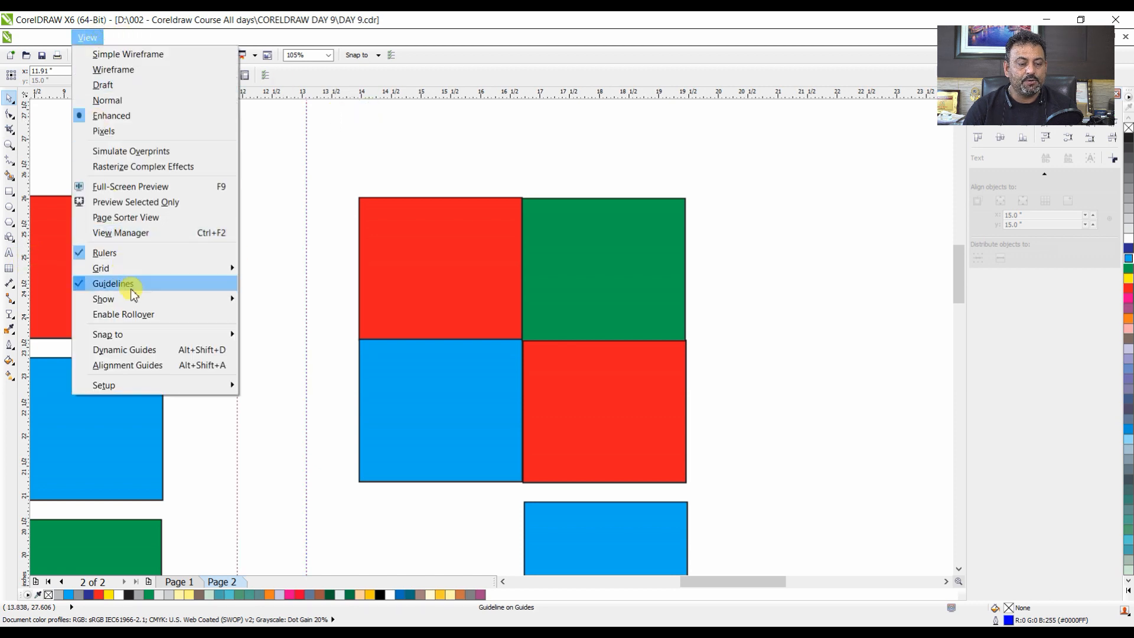
mouse_move(150, 300)
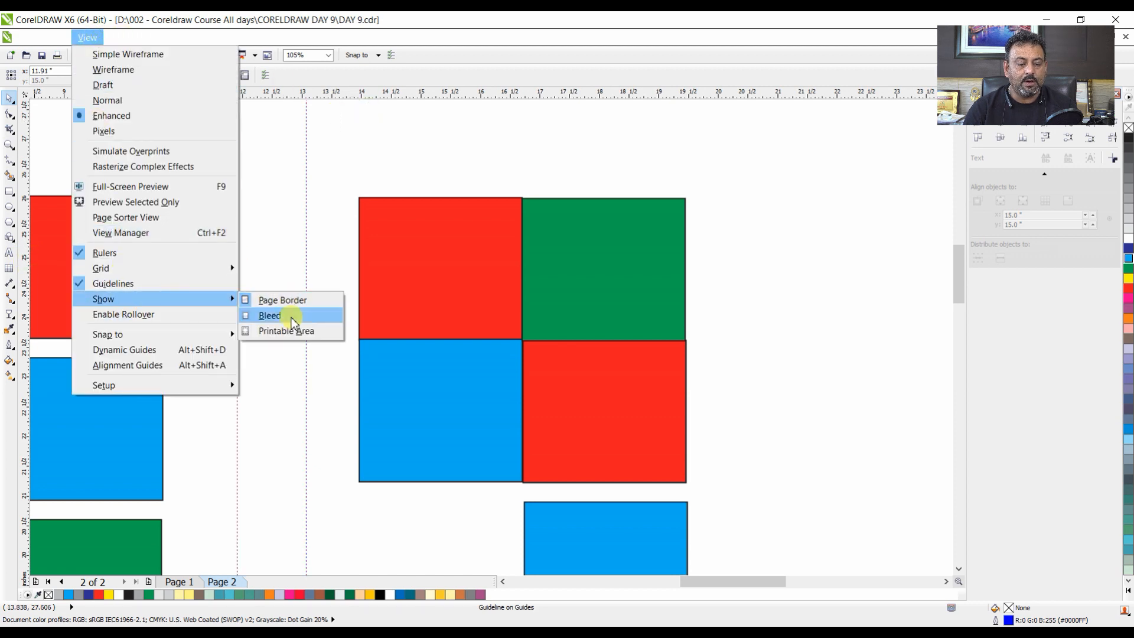
click(160, 284)
click(88, 37)
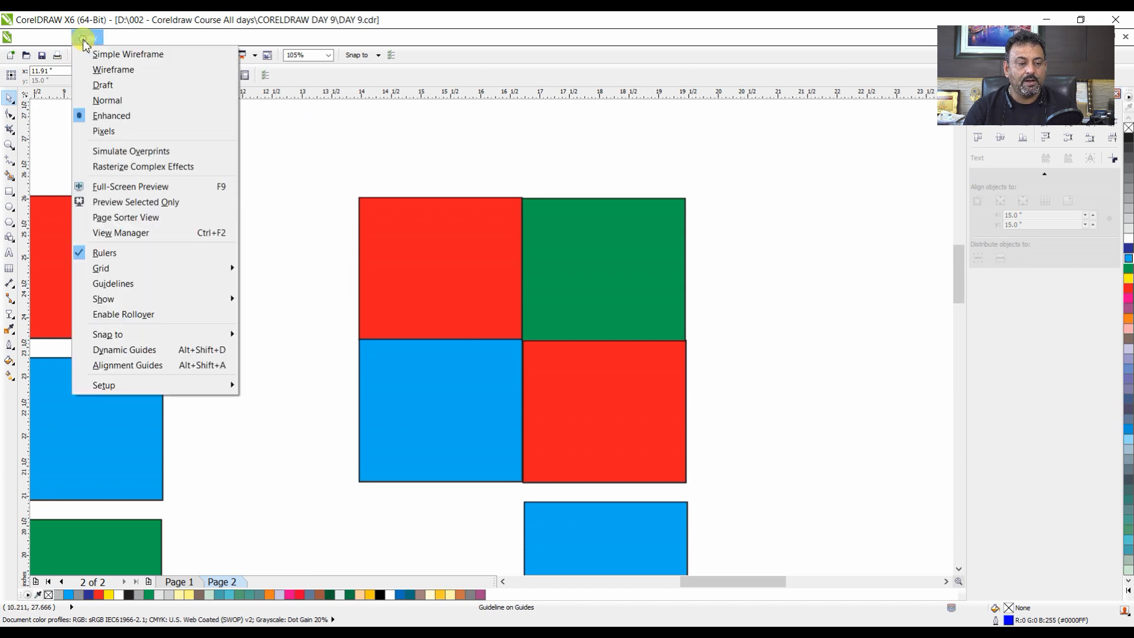
click(125, 285)
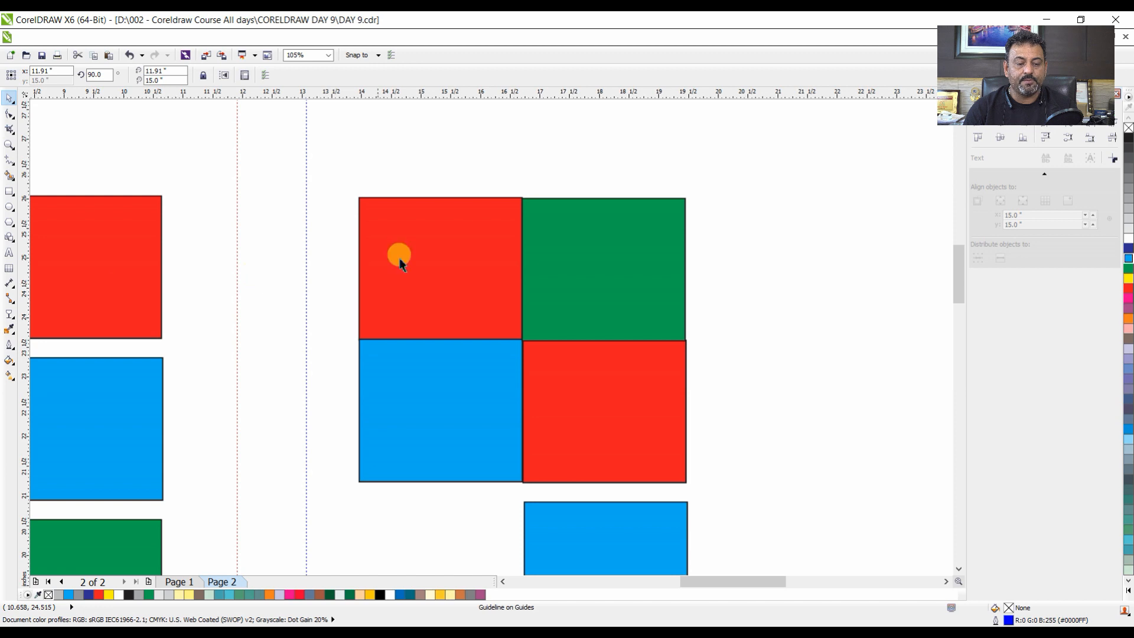
click(363, 155)
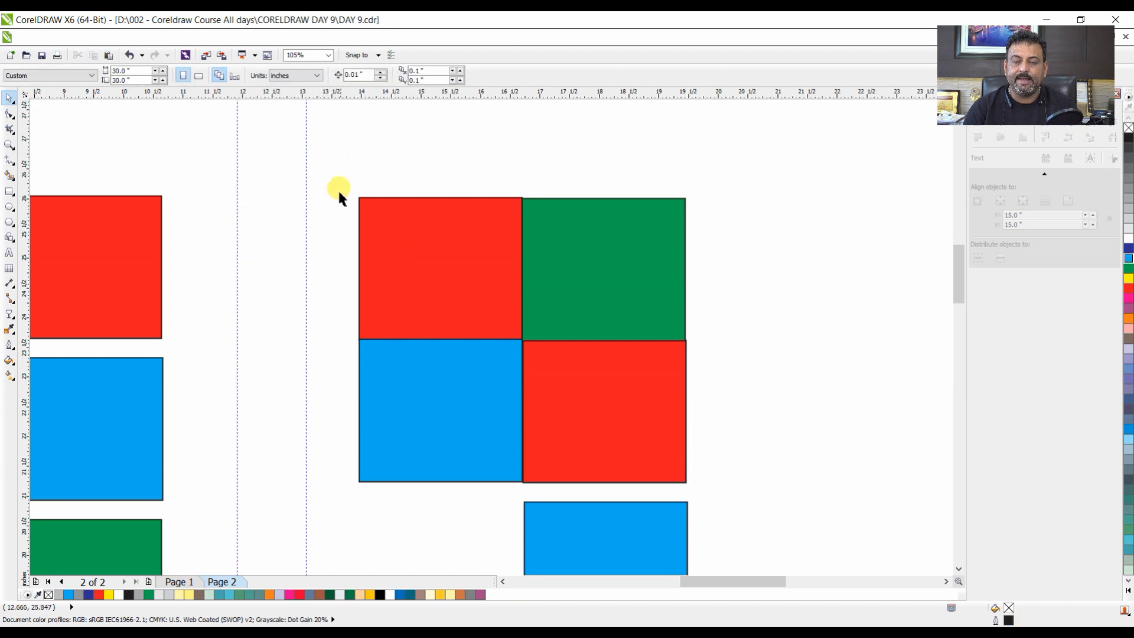
Turn on Alignment Guides and fit the whole page in the view.
click(95, 39)
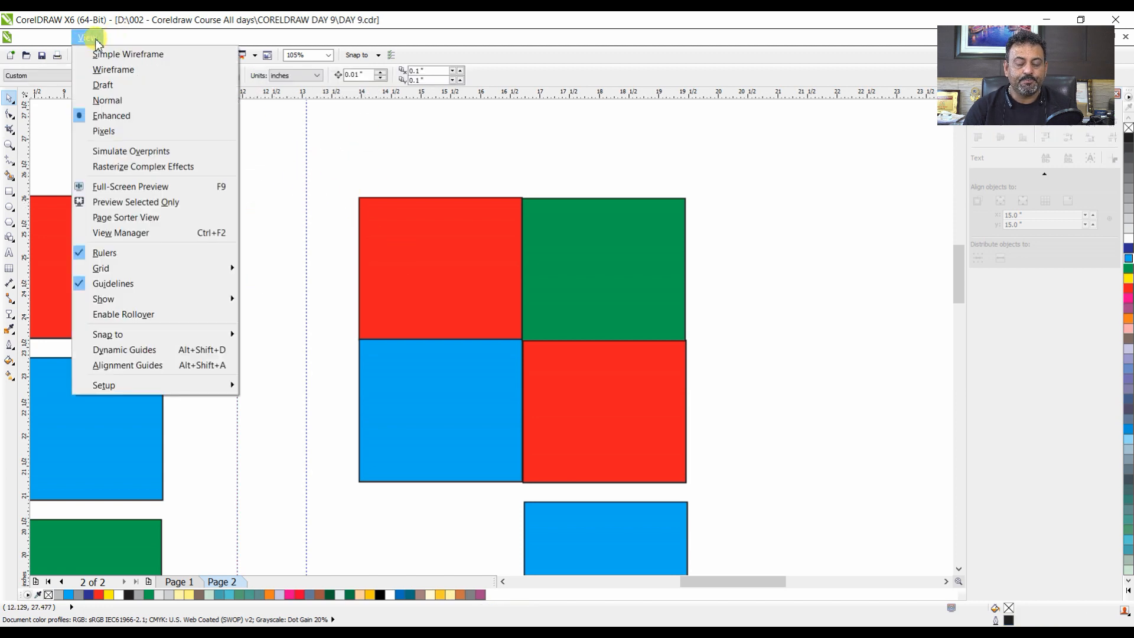
click(180, 366)
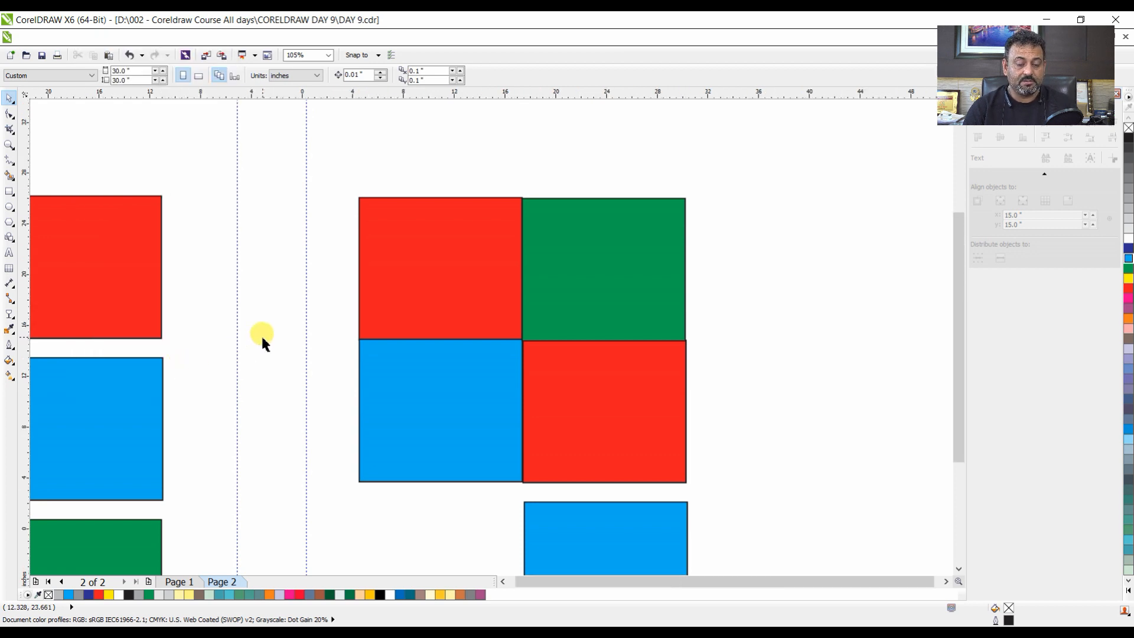
key(shift+F4)
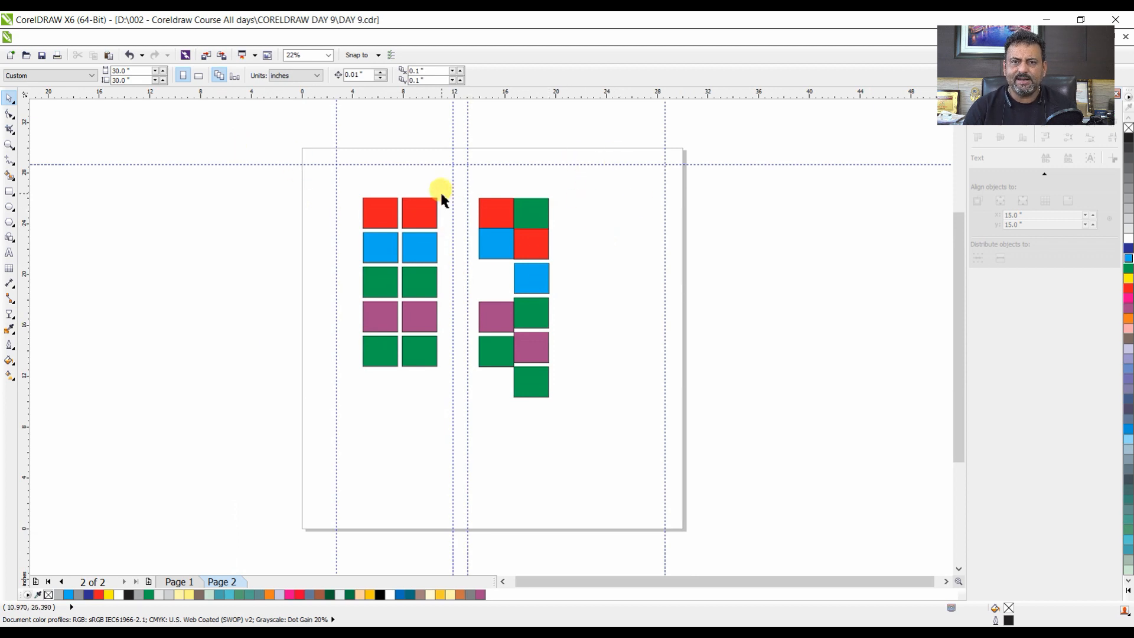
Delete all the colored rectangles from Page 2.
click(88, 37)
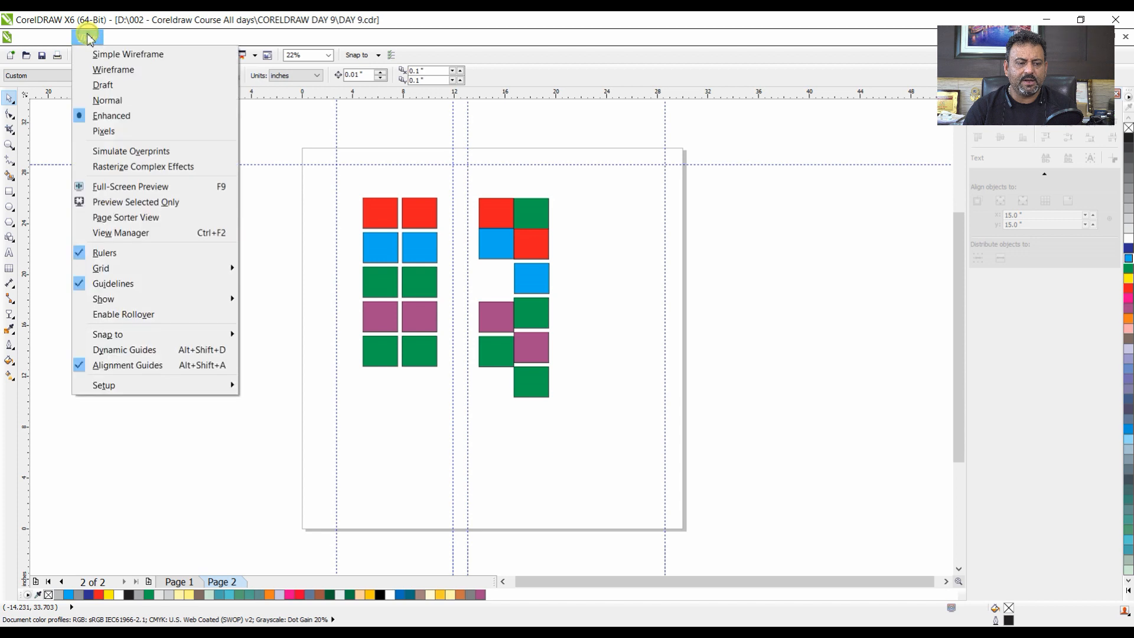
click(280, 168)
drag(286, 144, 663, 474)
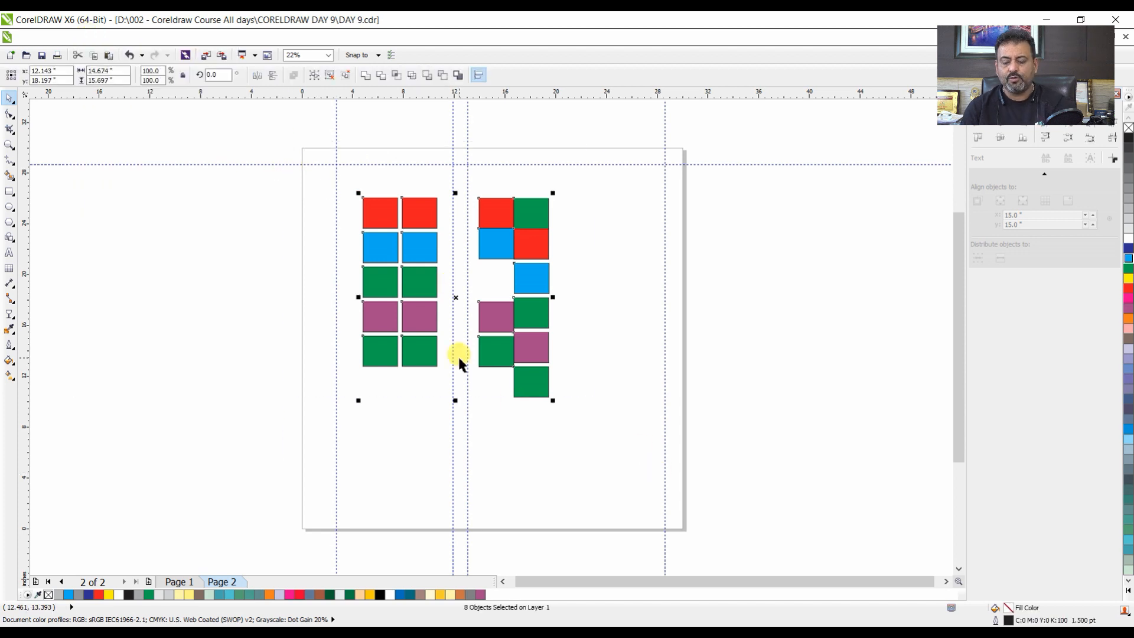
key(Delete)
Activate the Ellipse tool on the emptied page.
key(F2)
drag(277, 148, 742, 508)
click(10, 207)
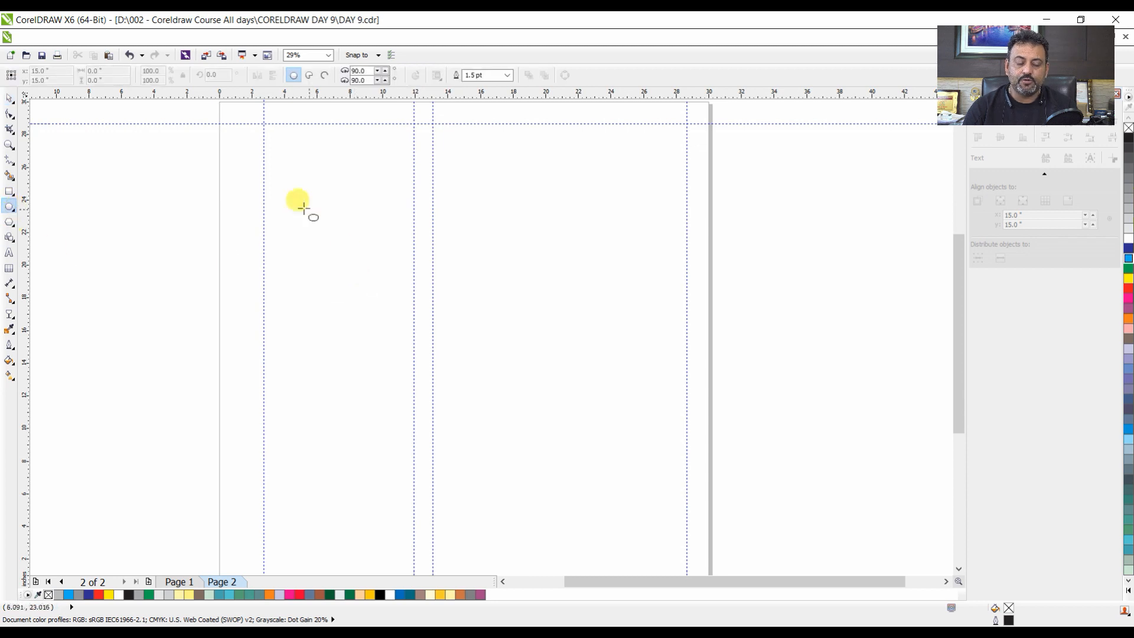